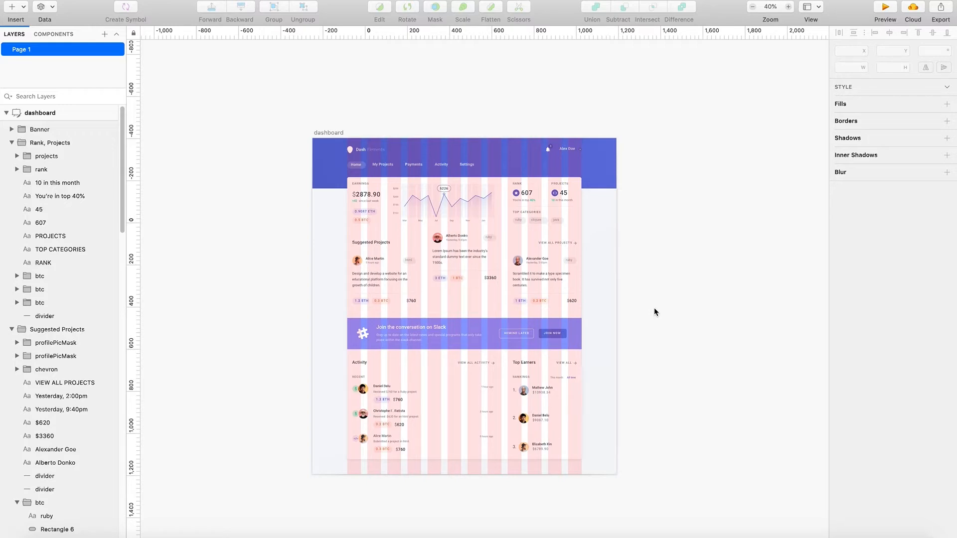
- Zoom in on the dashboard artboard and examine how its sections line up with the column layout overlay
{"action": "key", "text": "ctrl+l"}
{"action": "scroll", "coordinate": [438, 278], "scroll_direction": "up", "scroll_amount": 2}
{"action": "scroll", "coordinate": [439, 278], "scroll_direction": "up", "scroll_amount": 5}
{"action": "key", "text": "ctrl+l"}
{"action": "scroll", "coordinate": [427, 264], "scroll_direction": "up", "scroll_amount": 2}
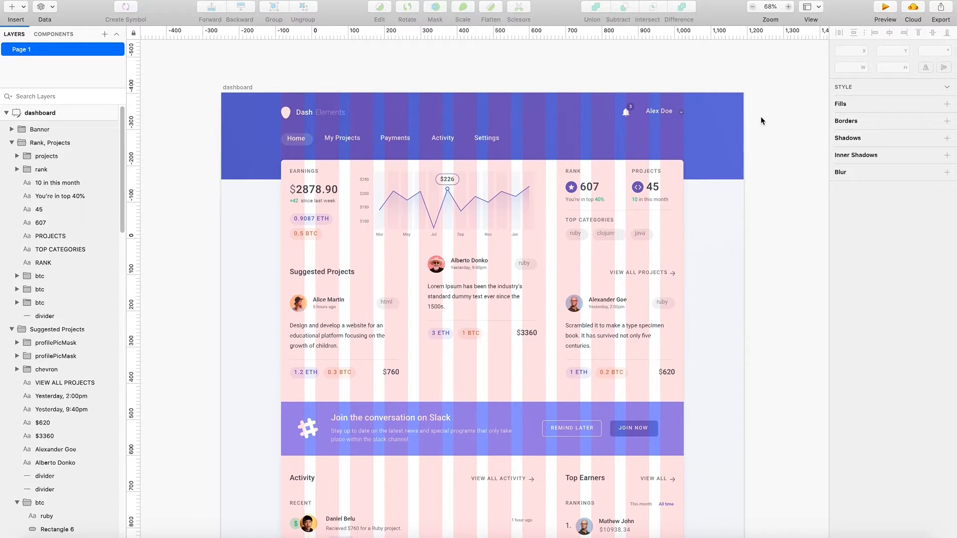
{"action": "scroll", "coordinate": [609, 324], "scroll_direction": "up", "scroll_amount": 1}
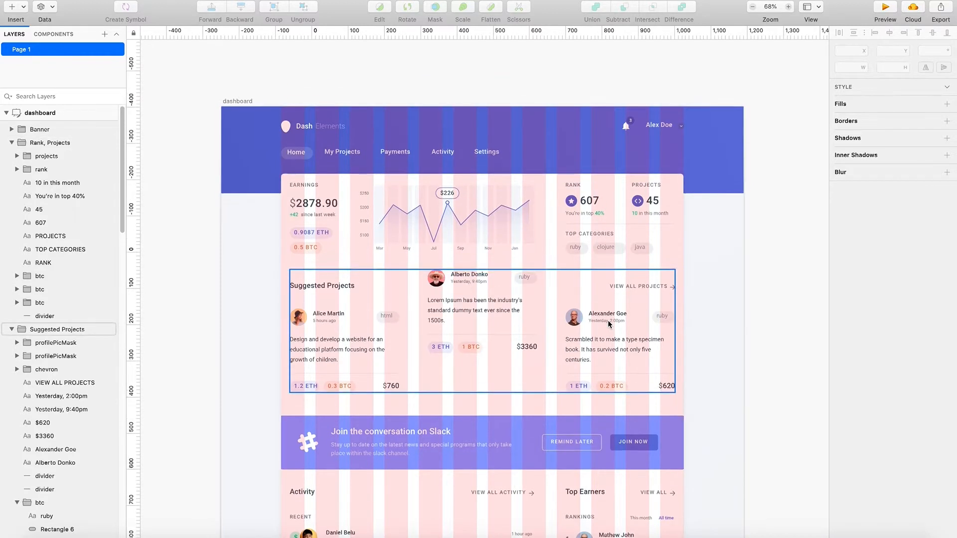
{"action": "scroll", "coordinate": [609, 324], "scroll_direction": "down", "scroll_amount": 2}
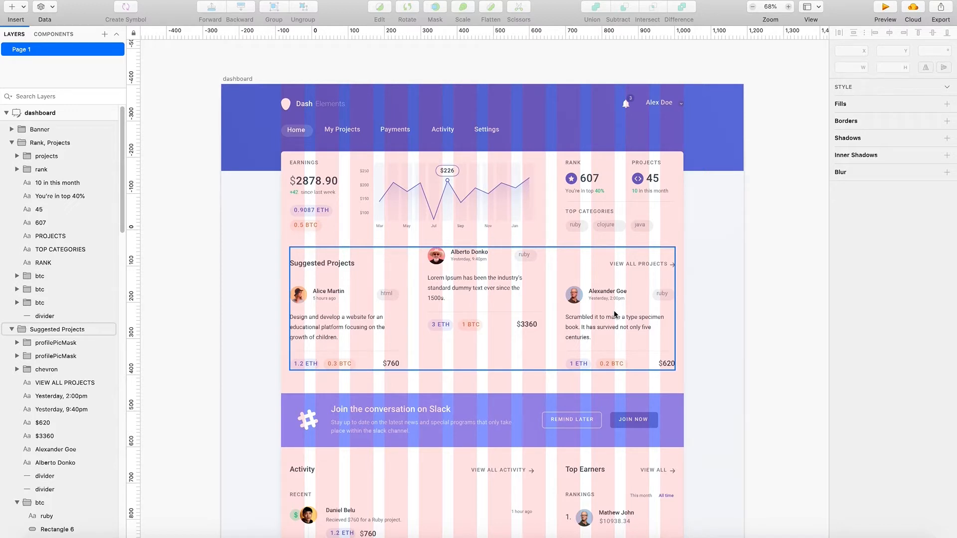
{"action": "left_click", "coordinate": [449, 173]}
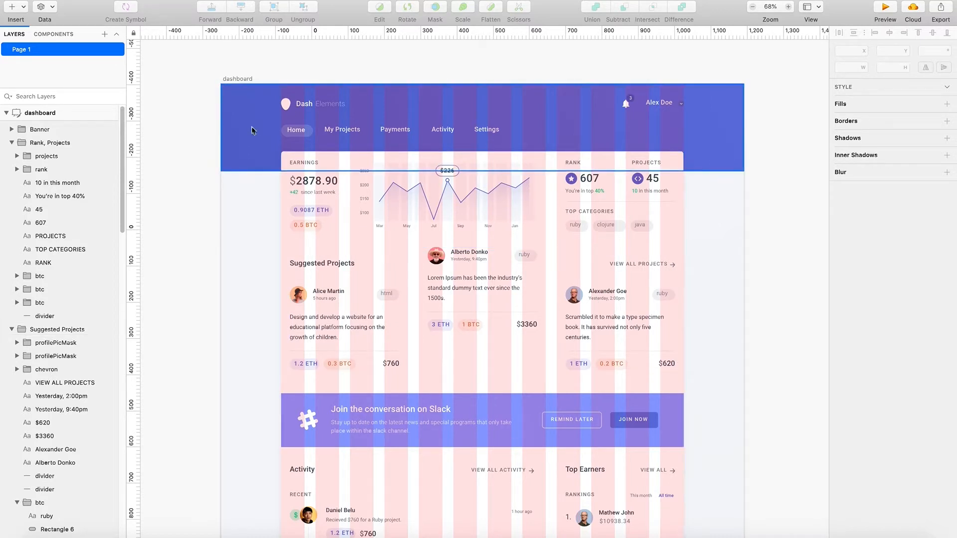
{"action": "scroll", "coordinate": [558, 337], "scroll_direction": "down", "scroll_amount": 2}
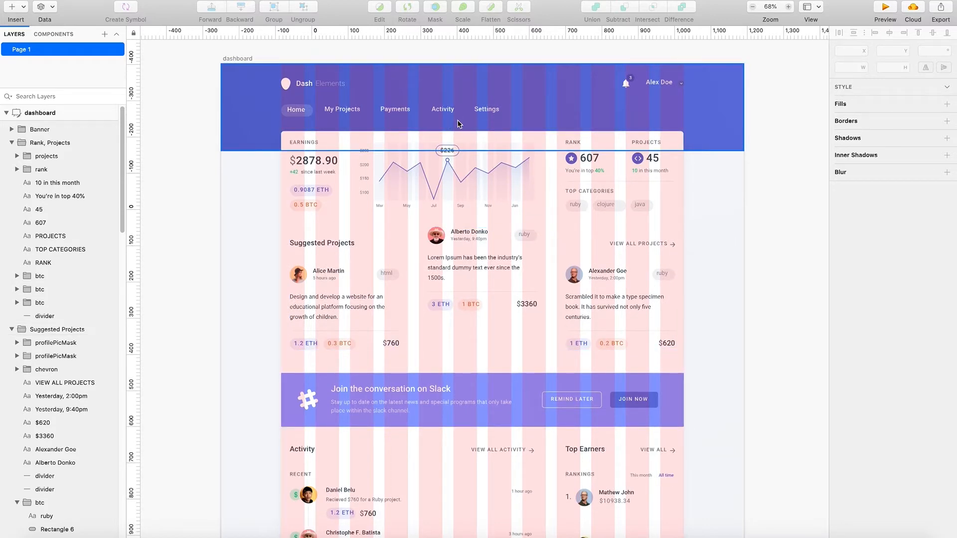
- Hide the column layout overlay on the dashboard and show it again through the canvas display options
{"action": "key", "text": "ctrl+l"}
{"action": "key", "text": "ctrl+l"}
{"action": "key", "text": "ctrl+l"}
{"action": "left_click", "coordinate": [338, 2]}
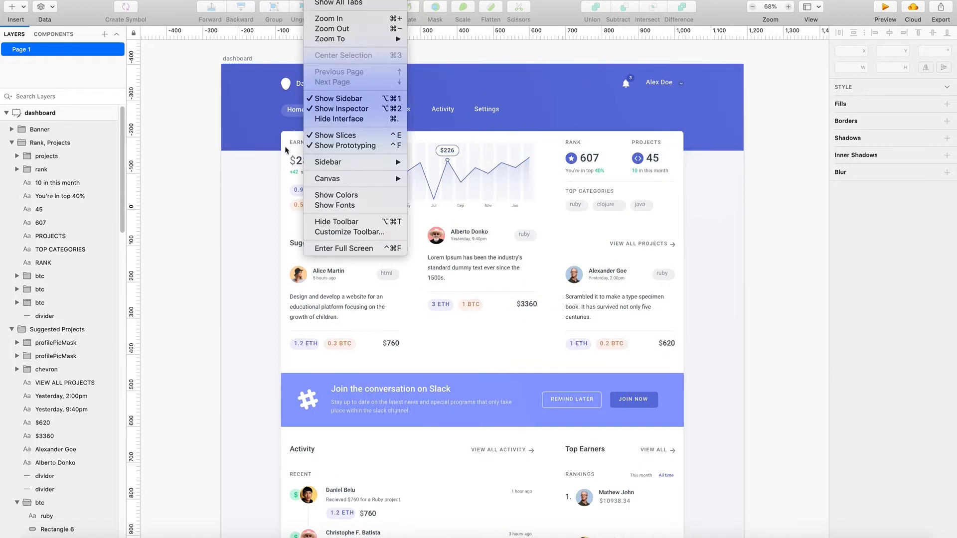
{"action": "mouse_move", "coordinate": [335, 180]}
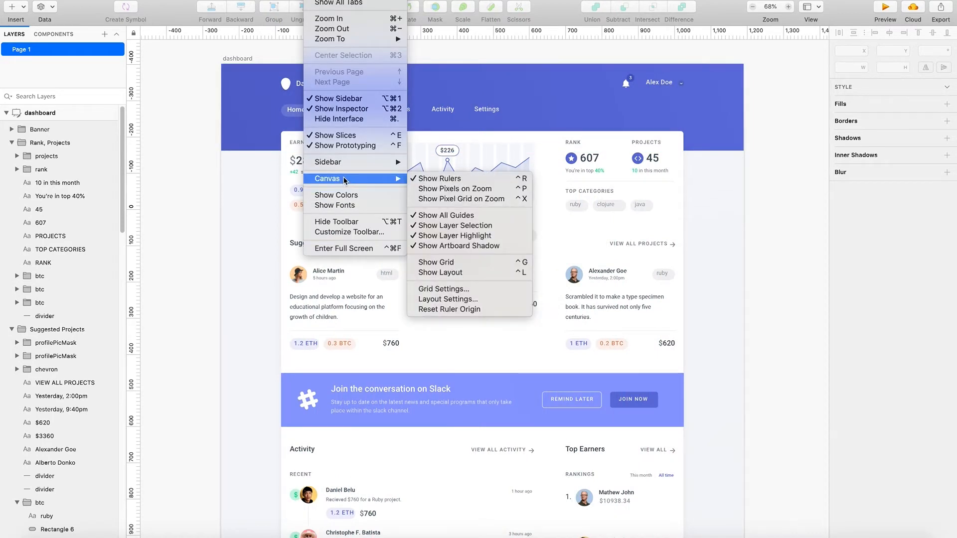
{"action": "left_click", "coordinate": [453, 273]}
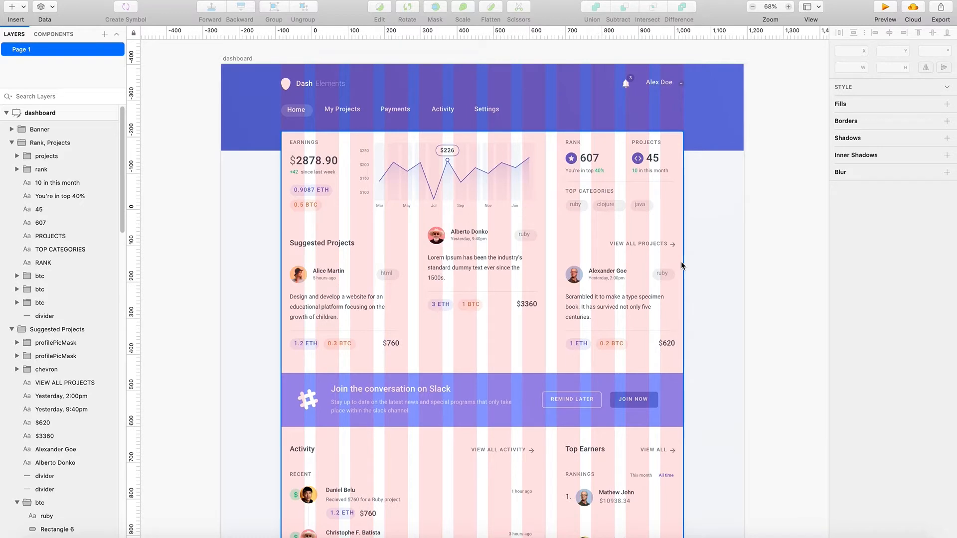
- Display the square grid over the dashboard briefly, leaving both the grid and the column layout hidden
{"action": "key", "text": "ctrl+g"}
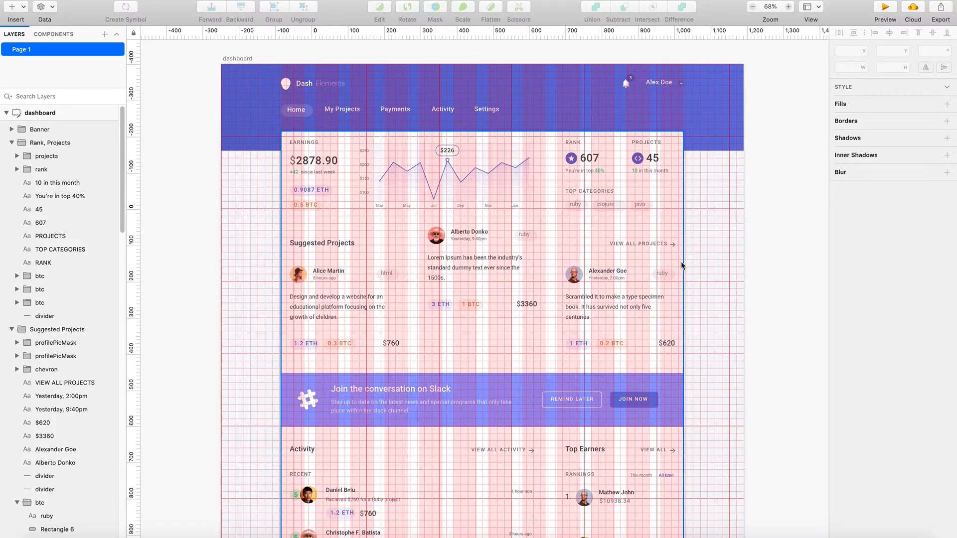
{"action": "key", "text": "ctrl+g"}
{"action": "key", "text": "ctrl+l"}
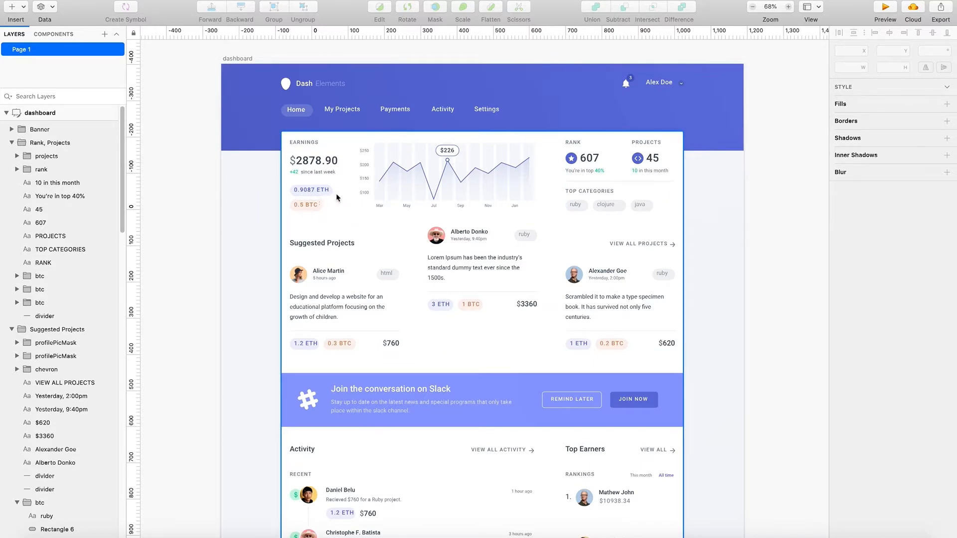
- Select the dashboard's page background and remove all vertical guides from the artboard
{"action": "scroll", "coordinate": [442, 289], "scroll_direction": "down", "scroll_amount": 5}
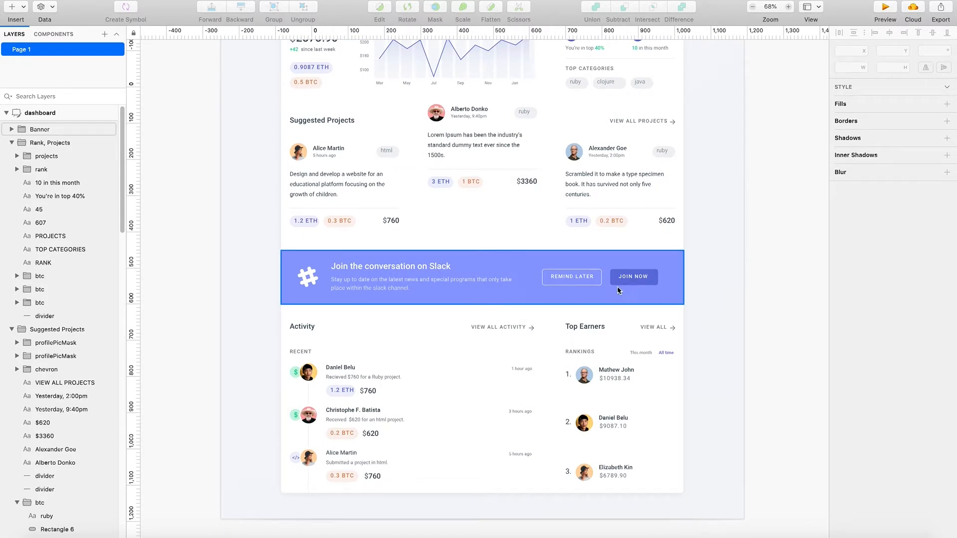
{"action": "scroll", "coordinate": [617, 287], "scroll_direction": "up", "scroll_amount": 2}
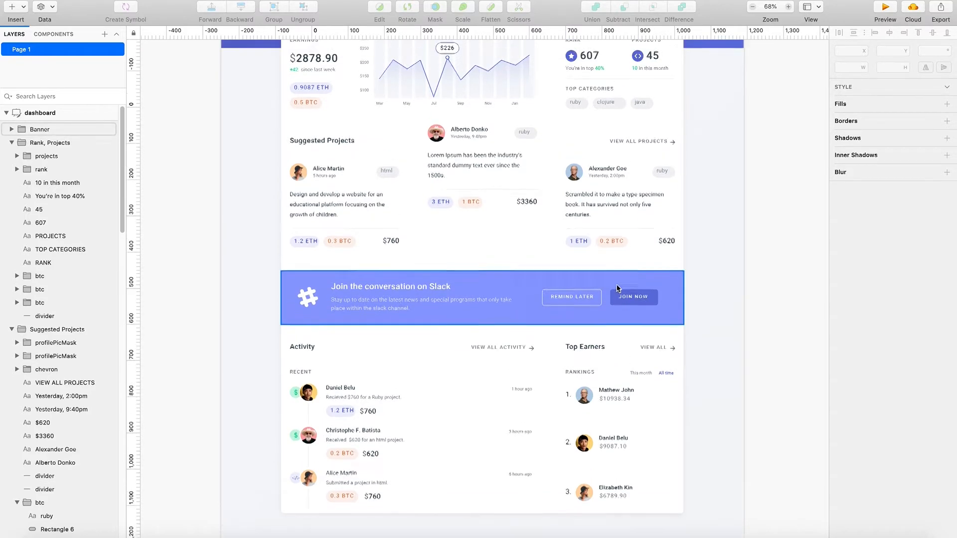
{"action": "scroll", "coordinate": [617, 288], "scroll_direction": "up", "scroll_amount": 3}
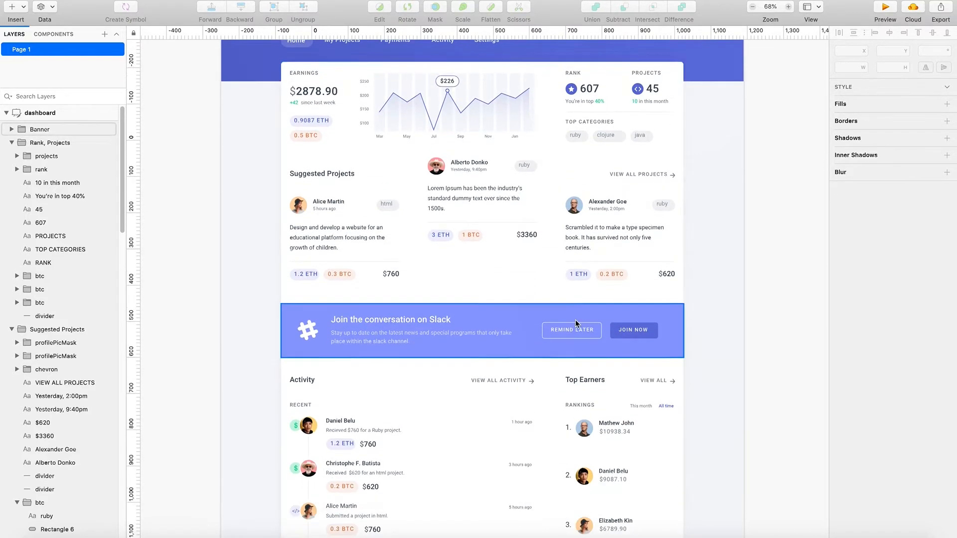
{"action": "scroll", "coordinate": [577, 323], "scroll_direction": "down", "scroll_amount": 6}
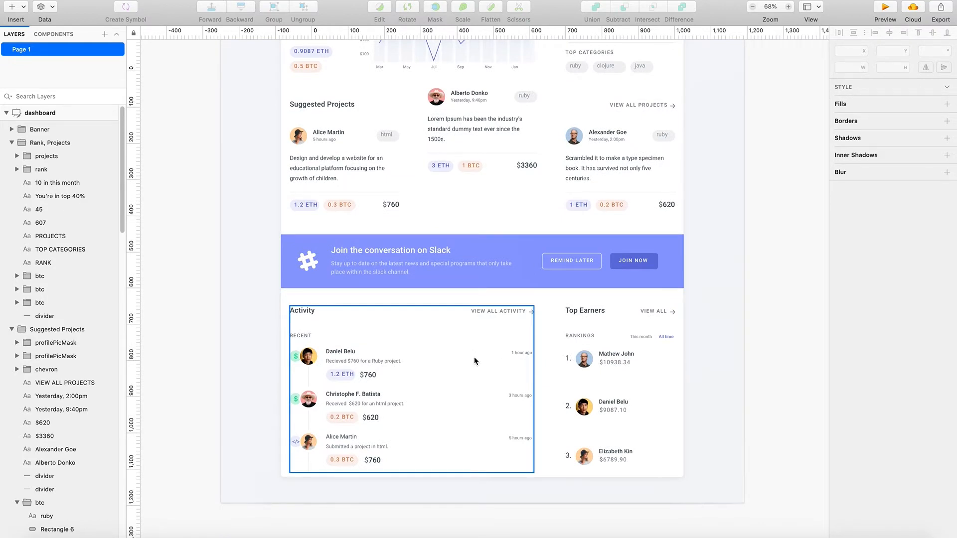
{"action": "scroll", "coordinate": [479, 359], "scroll_direction": "up", "scroll_amount": 7}
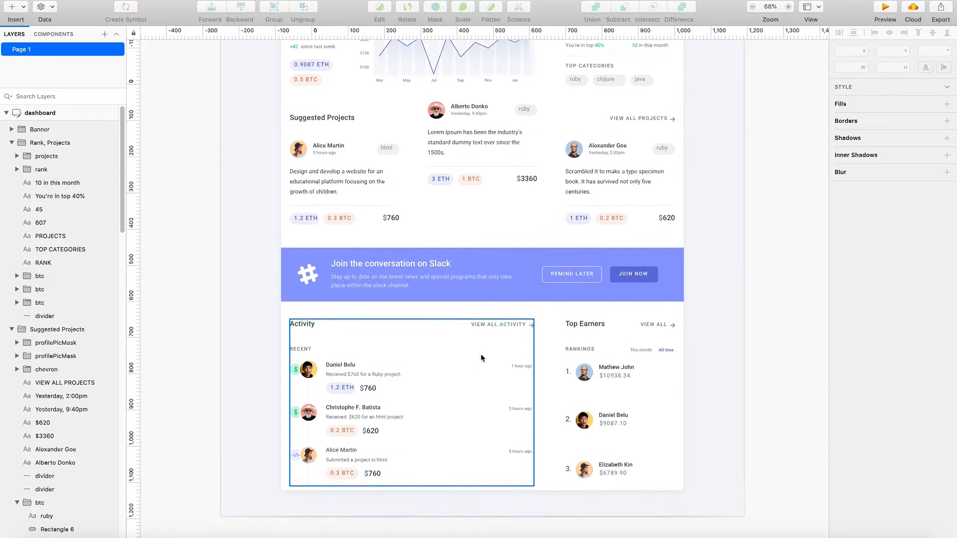
{"action": "scroll", "coordinate": [478, 363], "scroll_direction": "up", "scroll_amount": 6}
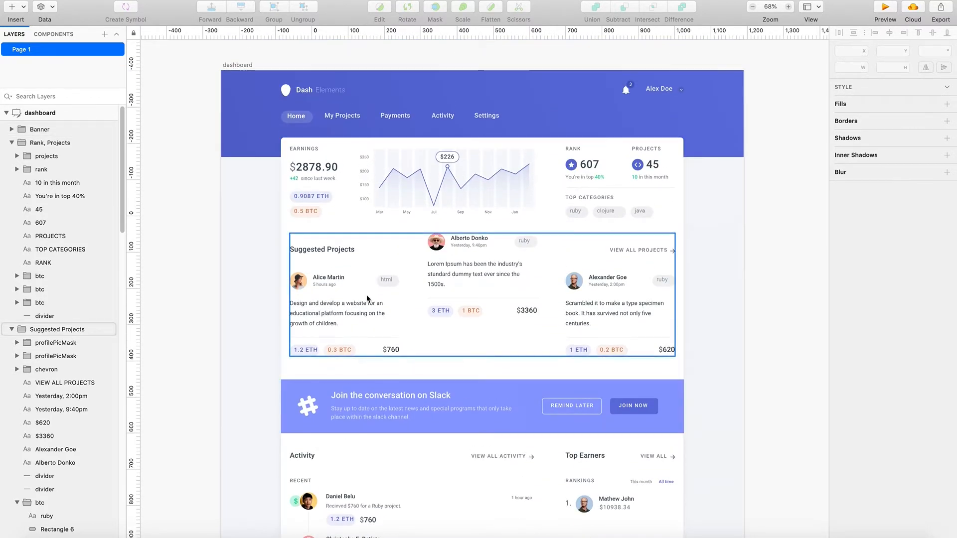
{"action": "left_click", "coordinate": [303, 153]}
{"action": "left_click", "coordinate": [253, 213]}
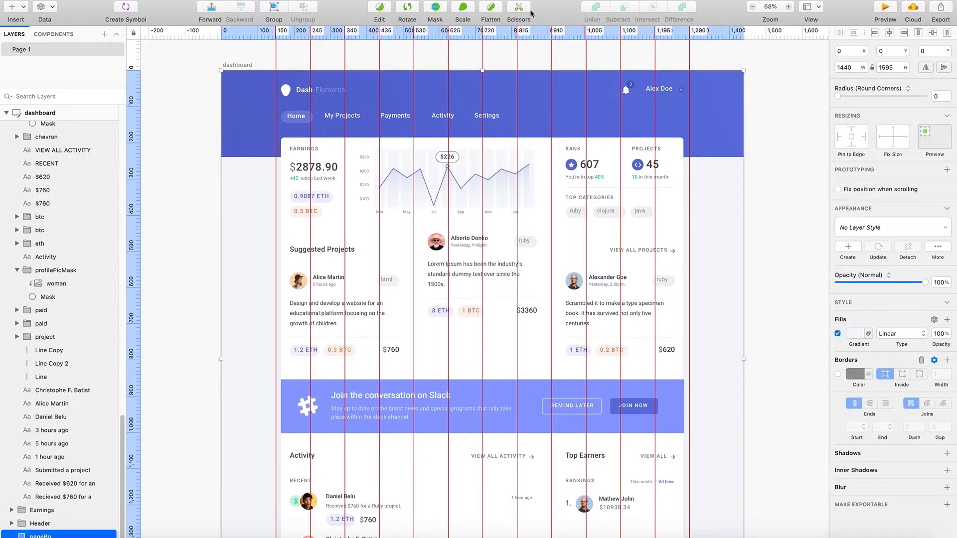
{"action": "right_click", "coordinate": [569, 33]}
{"action": "left_click", "coordinate": [620, 85]}
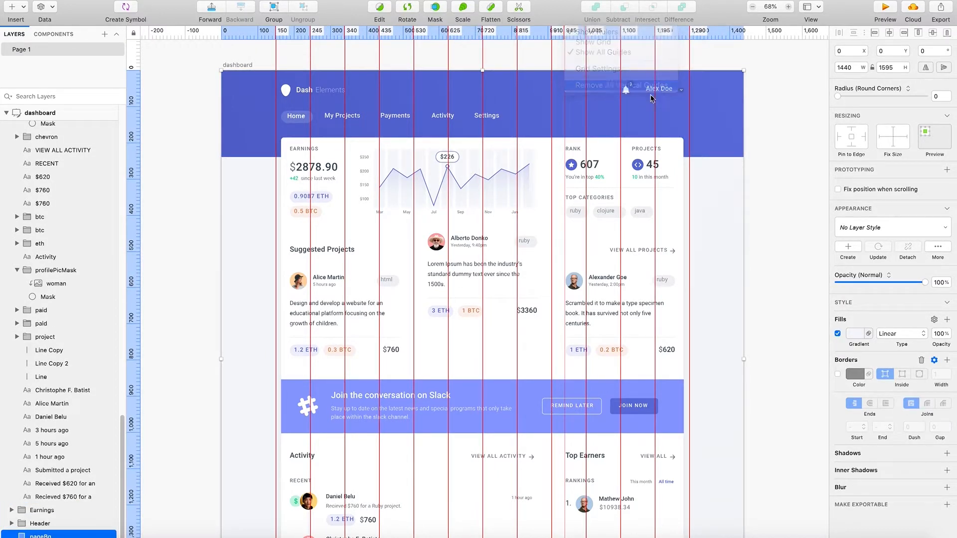
- Select the Earnings group and examine how its white card spans the dashboard from the chart down to the activity section
{"action": "left_click", "coordinate": [346, 80]}
{"action": "left_click", "coordinate": [337, 152]}
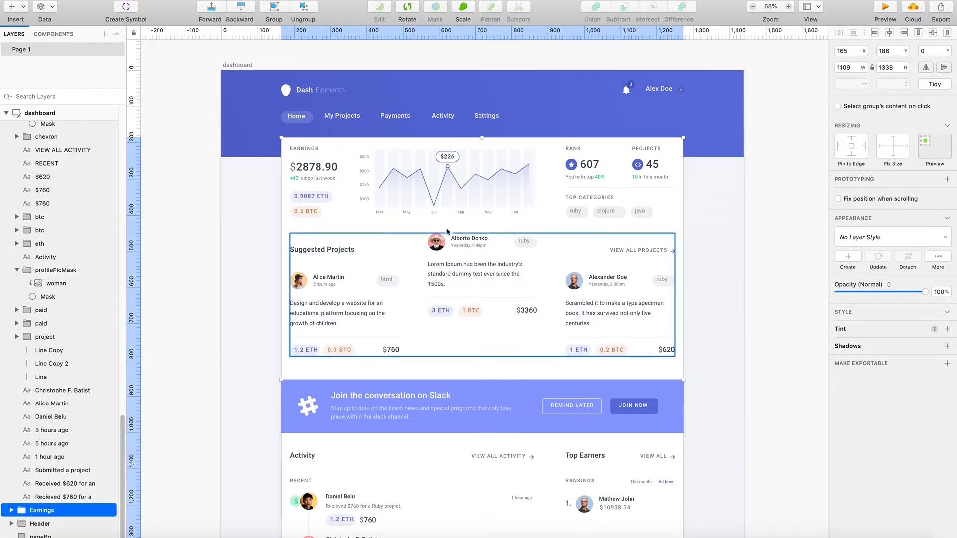
{"action": "scroll", "coordinate": [465, 279], "scroll_direction": "down", "scroll_amount": 10}
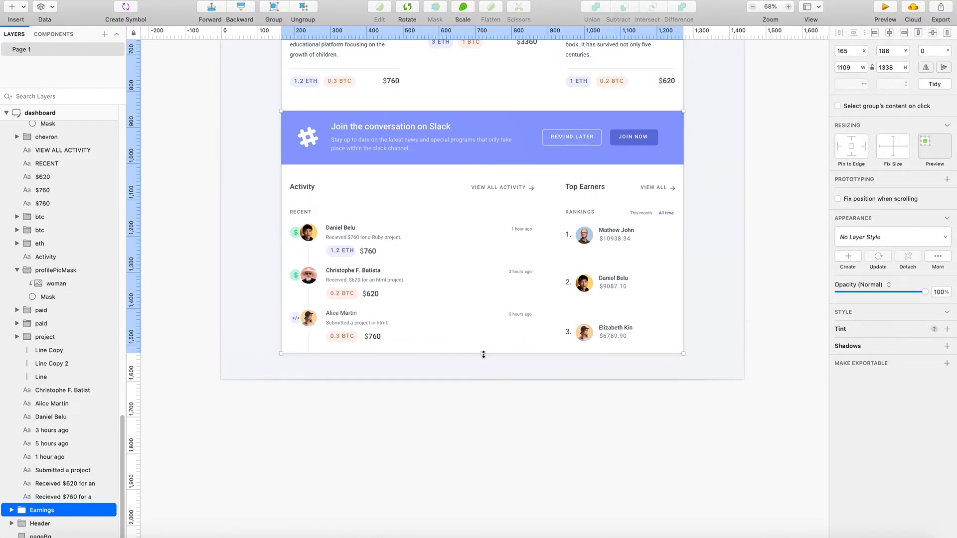
{"action": "scroll", "coordinate": [487, 347], "scroll_direction": "up", "scroll_amount": 3}
{"action": "scroll", "coordinate": [488, 348], "scroll_direction": "up", "scroll_amount": 6}
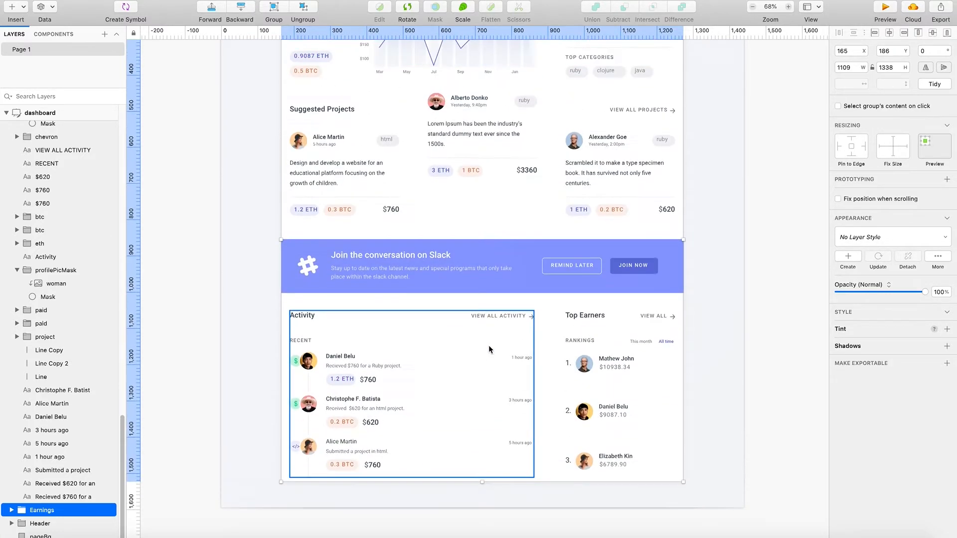
{"action": "scroll", "coordinate": [490, 349], "scroll_direction": "up", "scroll_amount": 2}
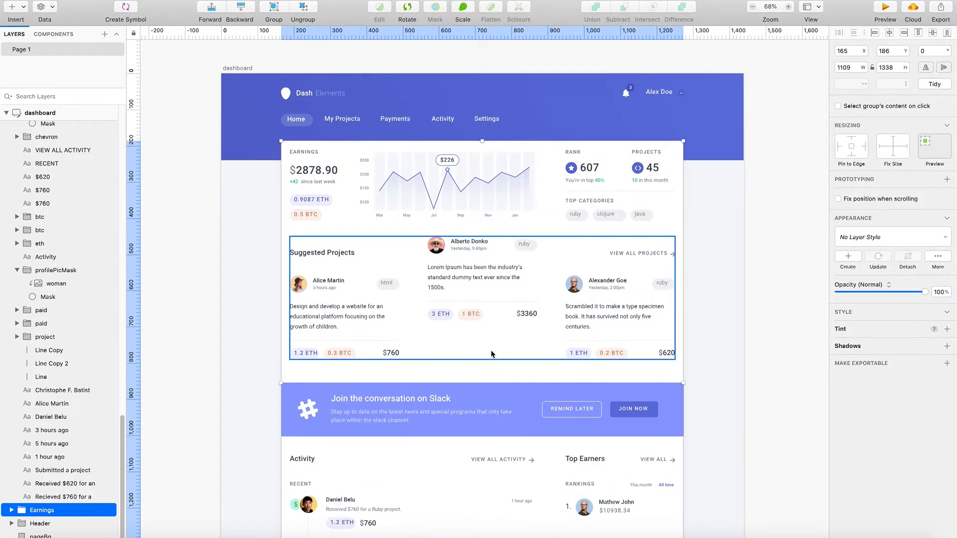
{"action": "scroll", "coordinate": [492, 344], "scroll_direction": "down", "scroll_amount": 3}
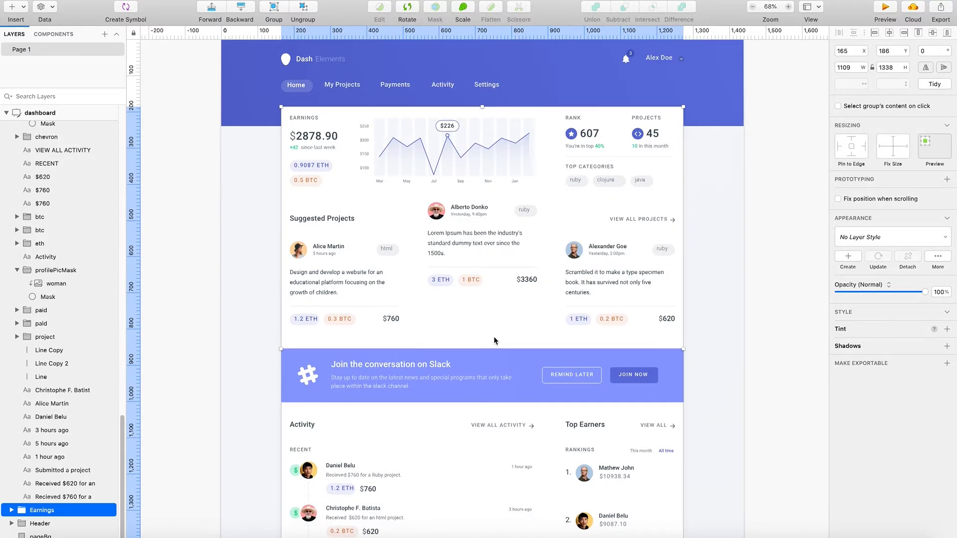
{"action": "scroll", "coordinate": [493, 339], "scroll_direction": "down", "scroll_amount": 1}
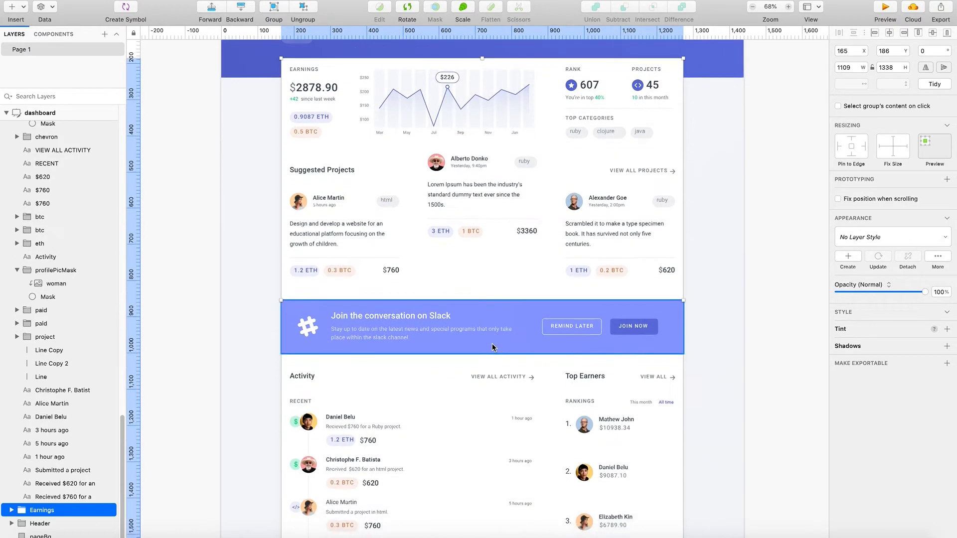
{"action": "scroll", "coordinate": [486, 353], "scroll_direction": "up", "scroll_amount": 1}
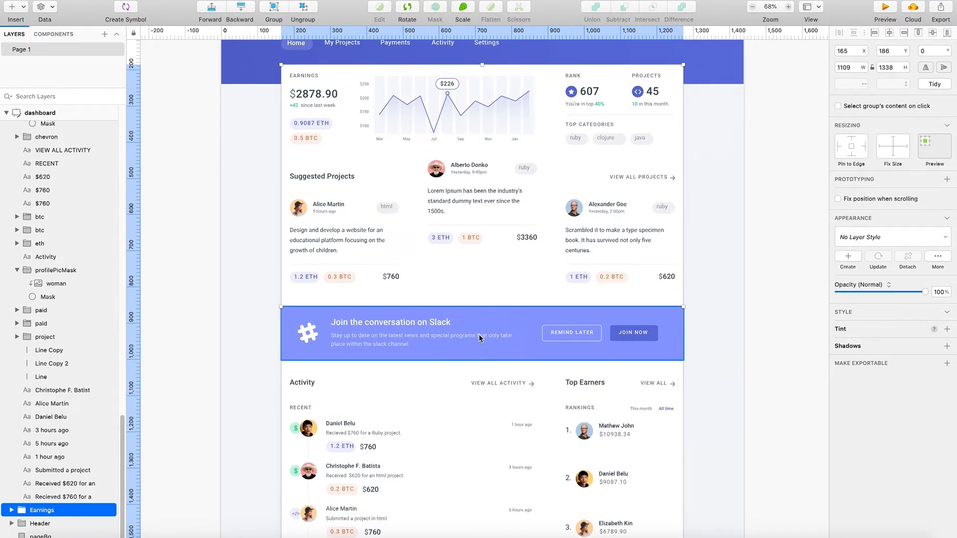
{"action": "scroll", "coordinate": [520, 343], "scroll_direction": "up", "scroll_amount": 3}
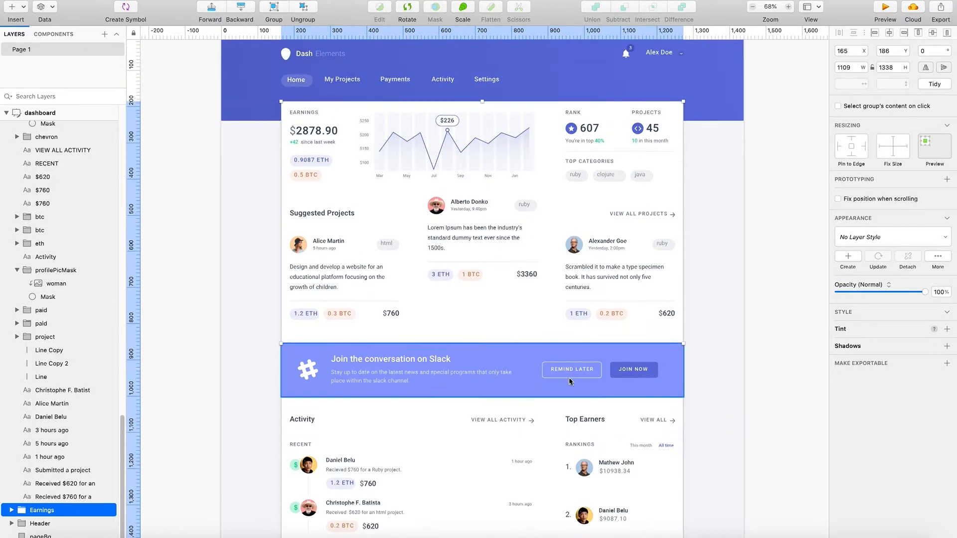
{"action": "scroll", "coordinate": [572, 383], "scroll_direction": "up", "scroll_amount": 1}
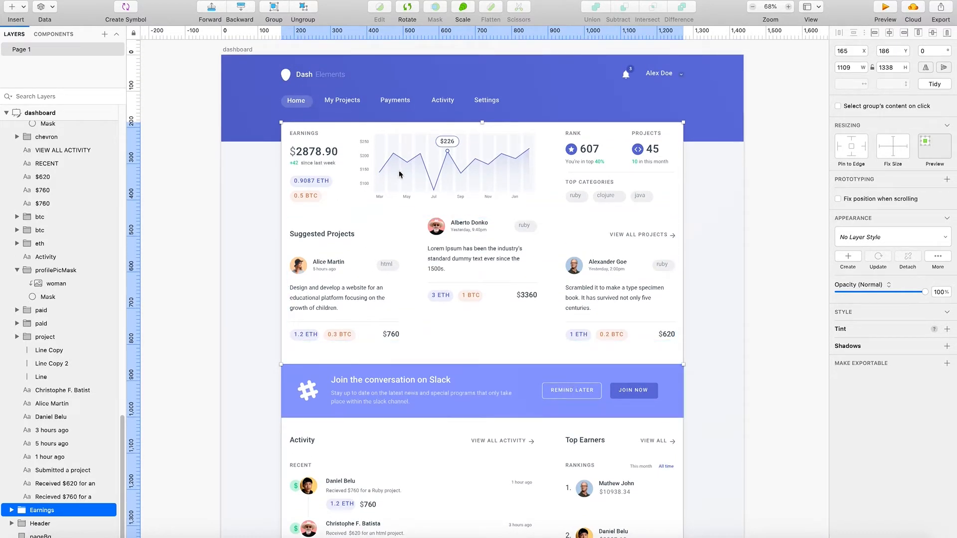
- Inspect the grouping of the earnings chart, the ETH tag and the Suggested Projects contents, including the middle project's description text
{"action": "left_click", "coordinate": [433, 186]}
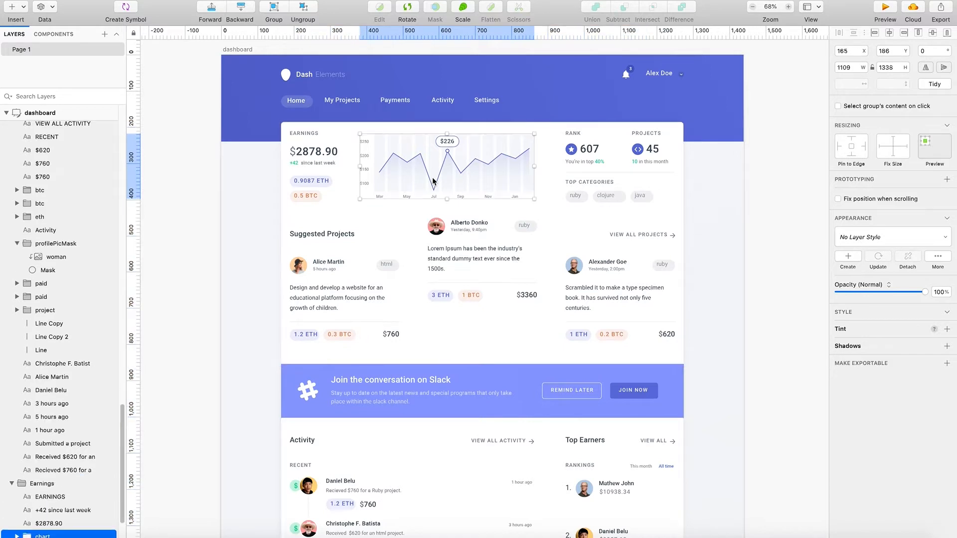
{"action": "left_click", "coordinate": [316, 186]}
{"action": "left_click", "coordinate": [379, 226]}
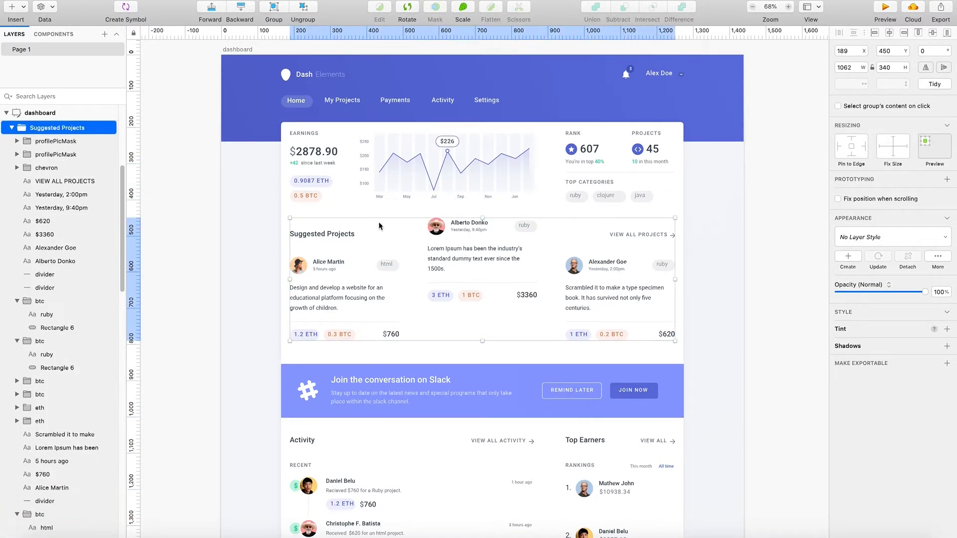
{"action": "left_click", "coordinate": [463, 243]}
{"action": "double_click", "coordinate": [472, 261]}
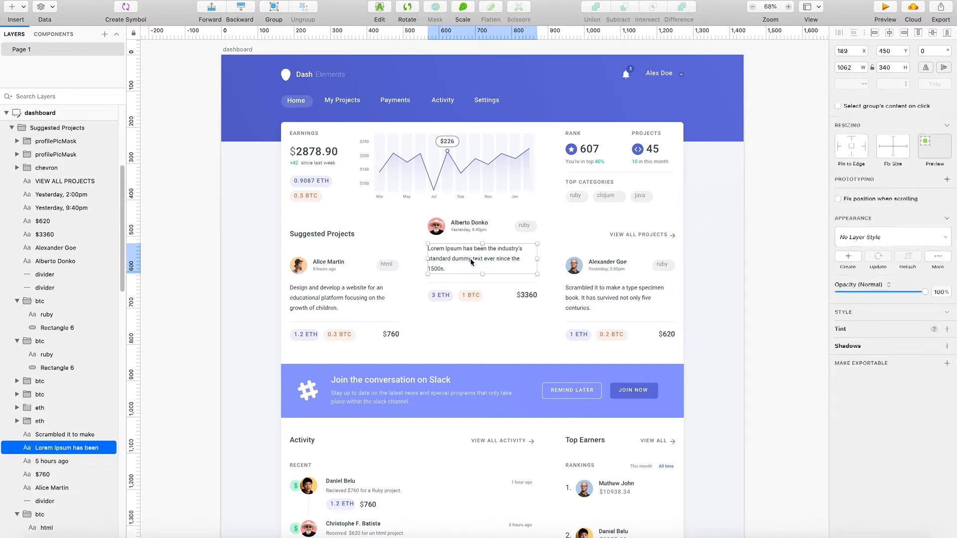
{"action": "left_click", "coordinate": [543, 321]}
{"action": "left_click", "coordinate": [473, 238]}
{"action": "left_click", "coordinate": [466, 243]}
{"action": "double_click", "coordinate": [466, 244]}
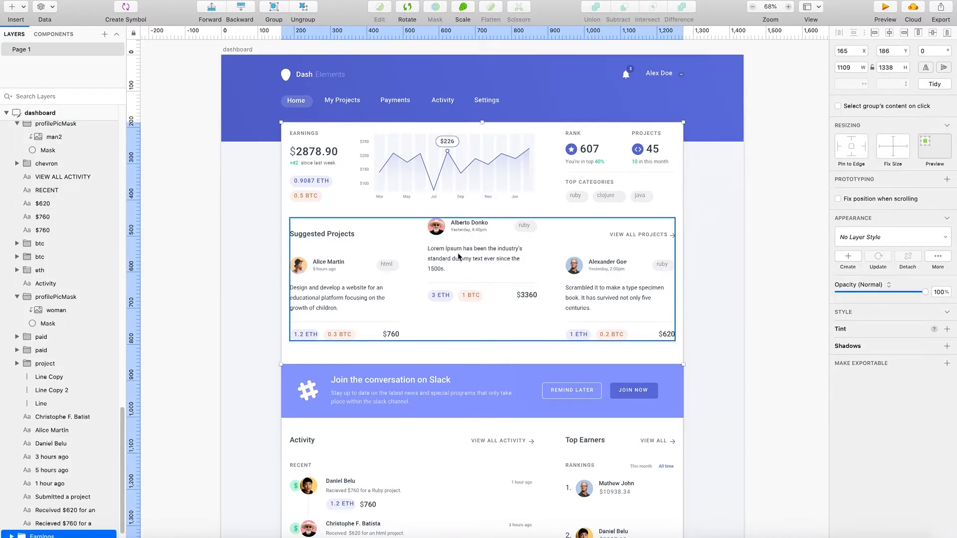
- Inspect the profile picture groups in Suggested Projects and expand the middle project's profilePicMask group to examine its contents
{"action": "double_click", "coordinate": [442, 225]}
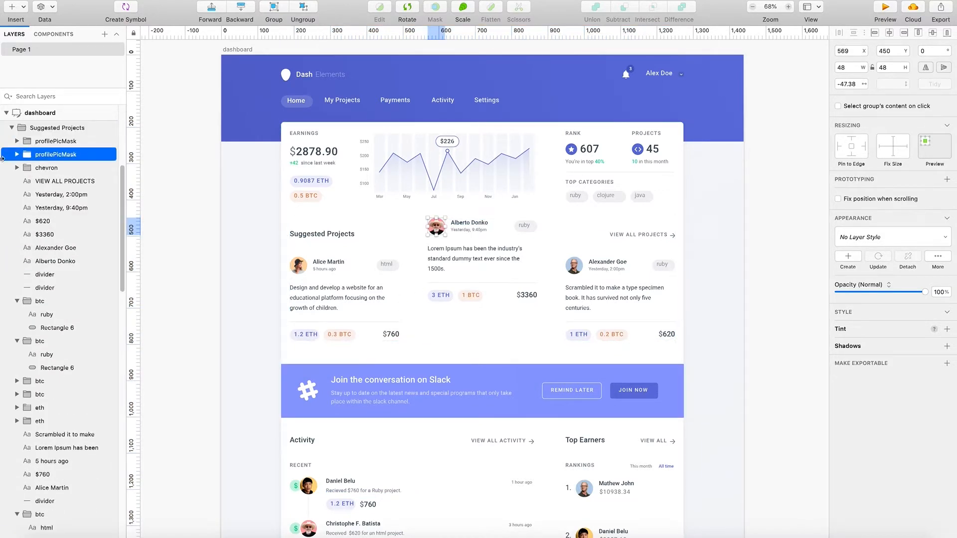
{"action": "left_click", "coordinate": [56, 144]}
{"action": "left_click", "coordinate": [55, 156]}
{"action": "left_click", "coordinate": [53, 131]}
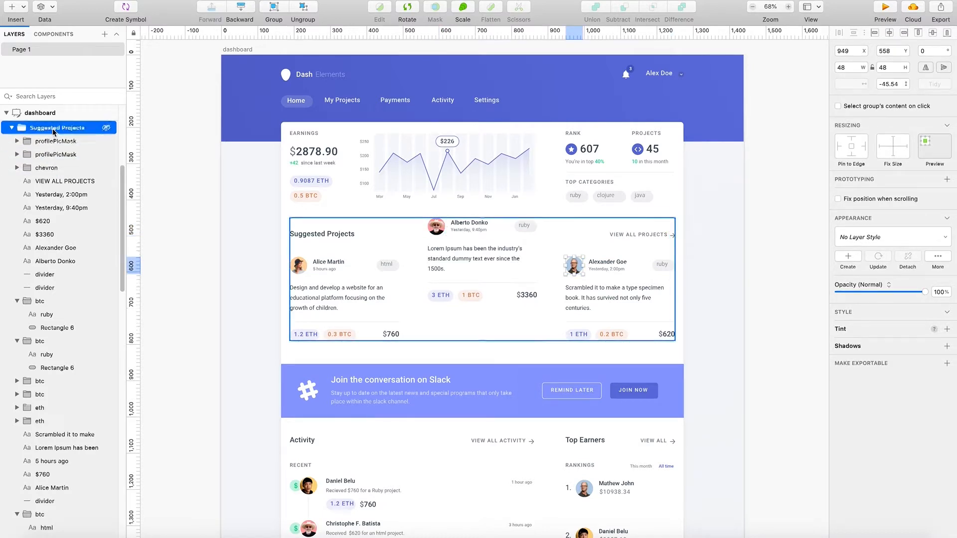
{"action": "left_click", "coordinate": [54, 140]}
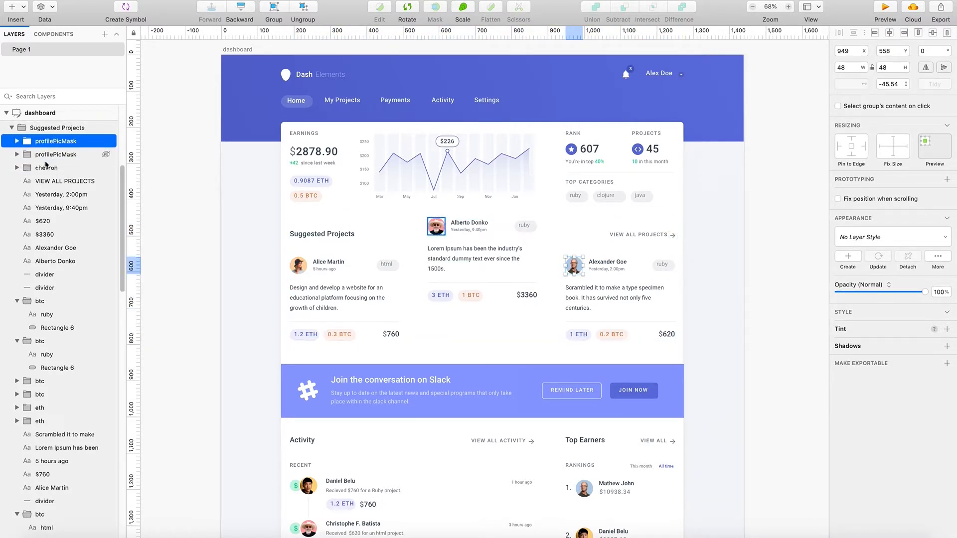
{"action": "left_click", "coordinate": [15, 155]}
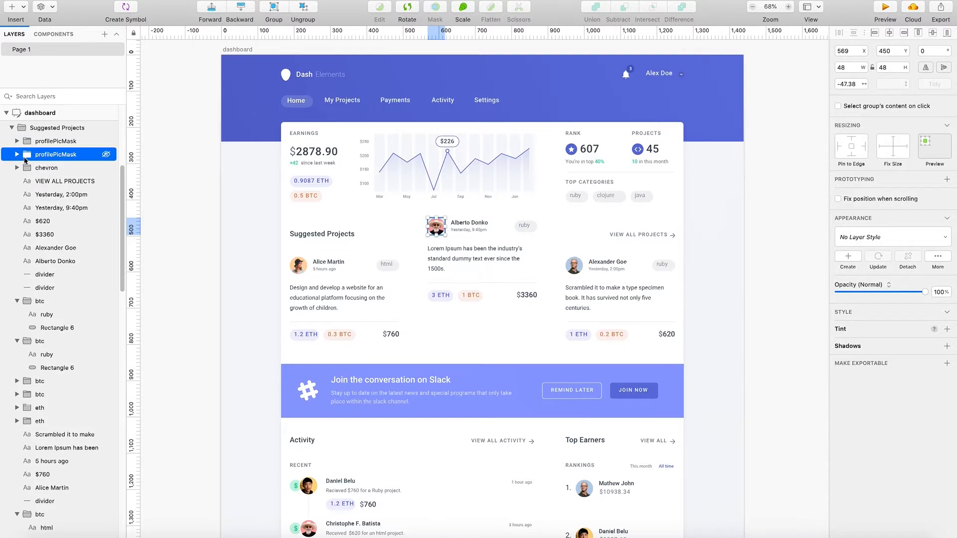
{"action": "left_click", "coordinate": [17, 155]}
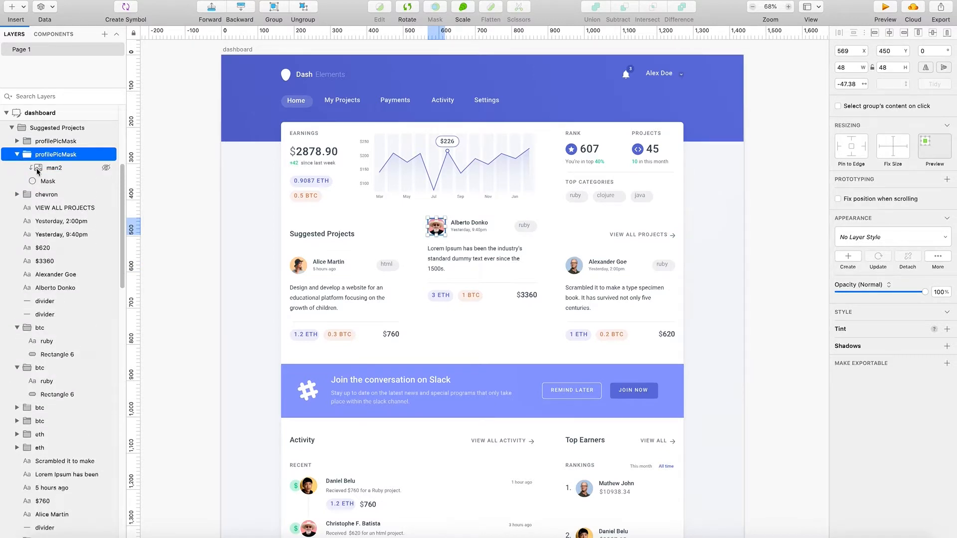
- Select the middle project's description text and examine how the project elements are spread through the layer list
{"action": "scroll", "coordinate": [30, 224], "scroll_direction": "down", "scroll_amount": 5}
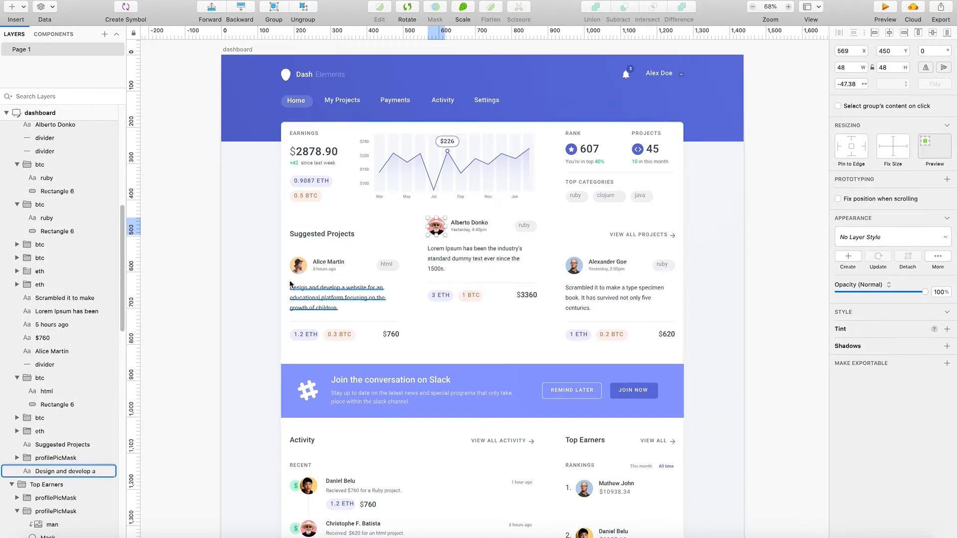
{"action": "left_click", "coordinate": [479, 257]}
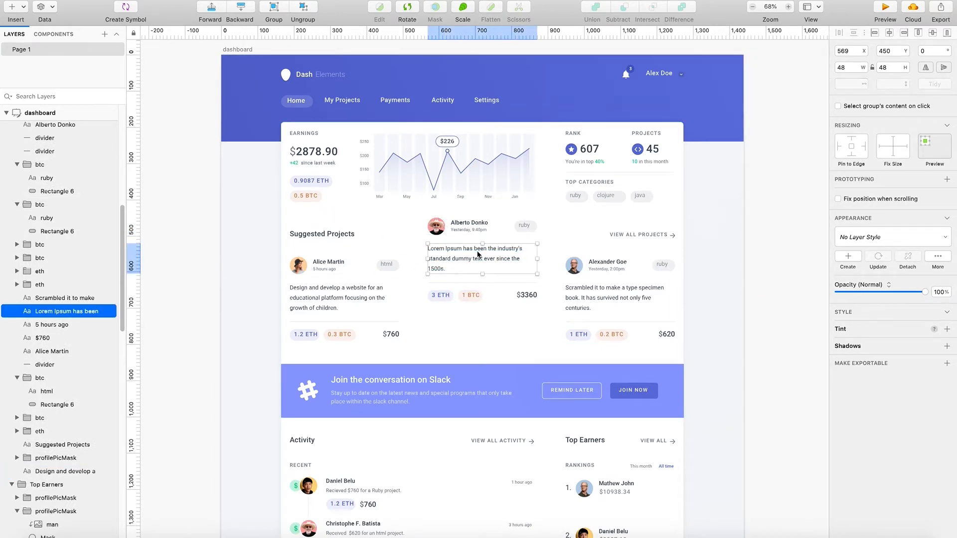
{"action": "scroll", "coordinate": [45, 358], "scroll_direction": "up", "scroll_amount": 6}
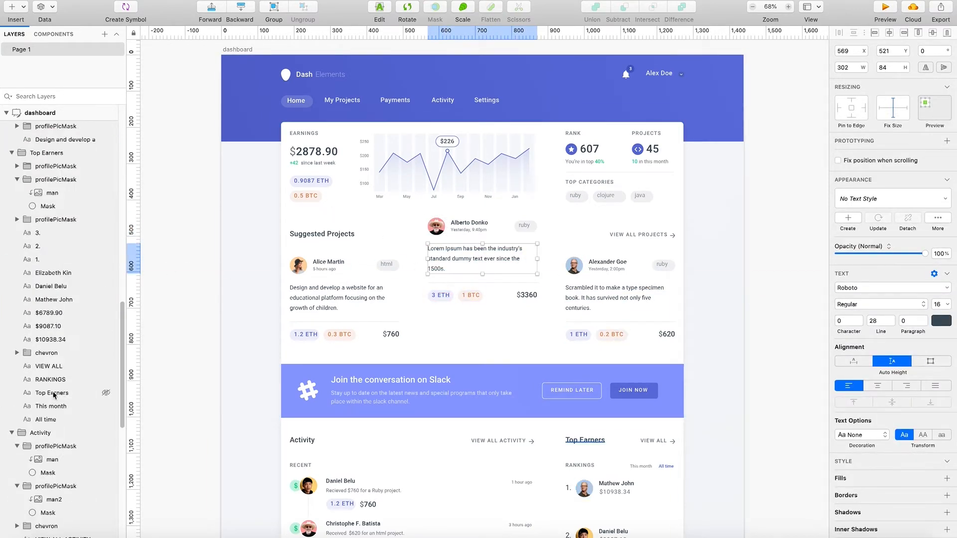
{"action": "scroll", "coordinate": [55, 379], "scroll_direction": "up", "scroll_amount": 4}
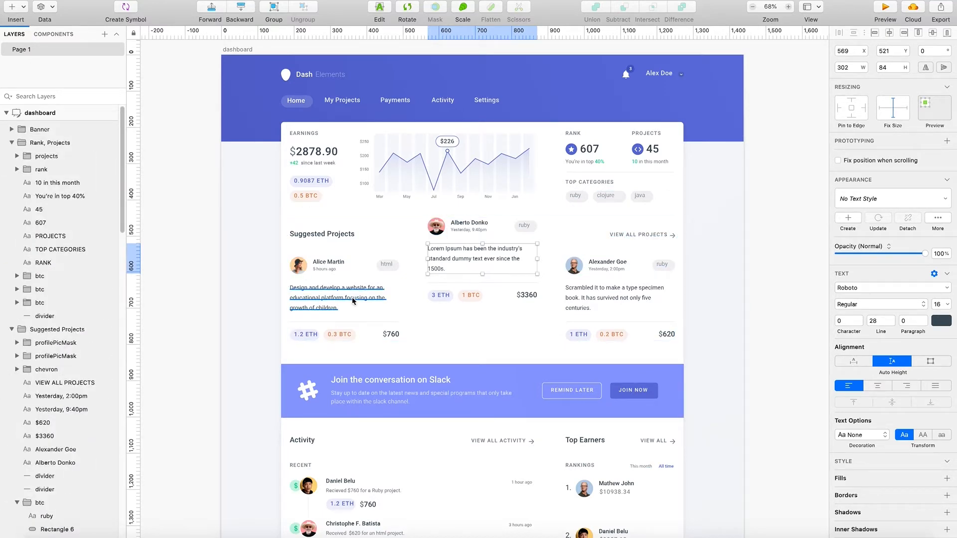
- Select the middle suggested project's profile picture, name, date, description, ETH and BTC tags, price and ruby tag together
{"action": "left_click", "coordinate": [468, 223]}
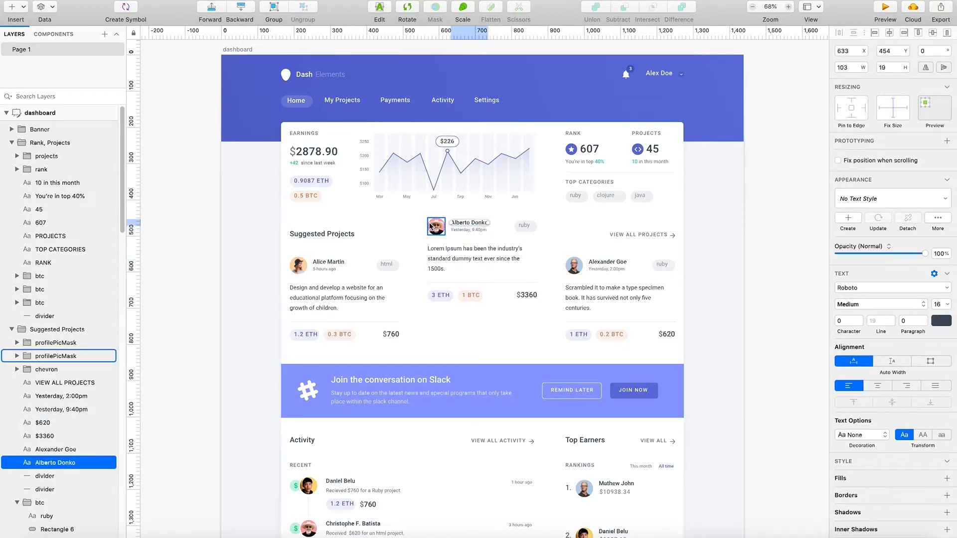
{"action": "left_click", "coordinate": [431, 226]}
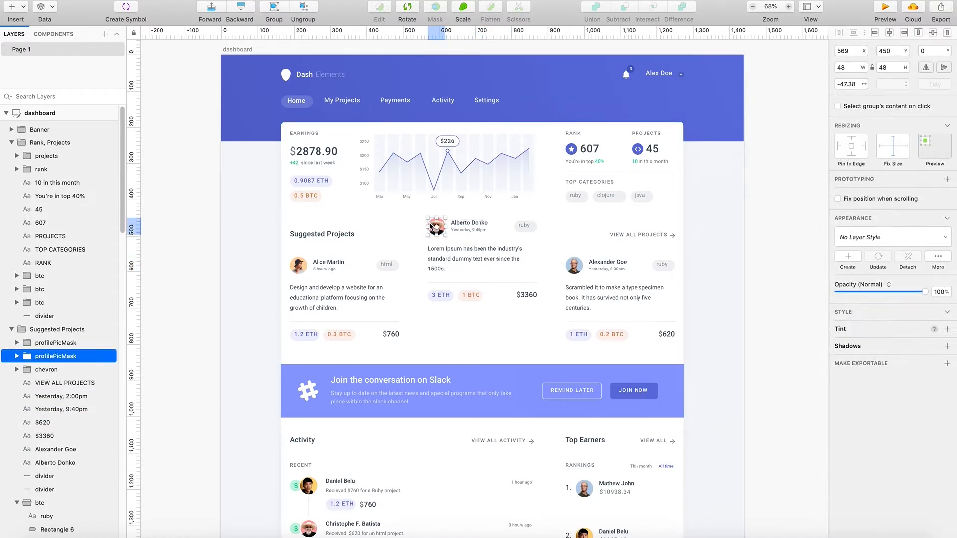
{"action": "left_click", "coordinate": [457, 227], "text": "shift"}
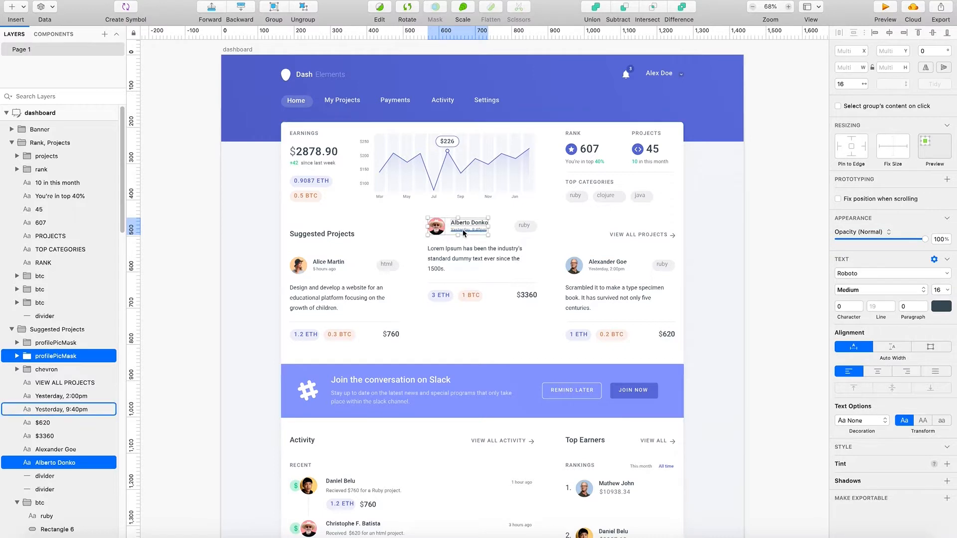
{"action": "left_click", "coordinate": [464, 230], "text": "shift"}
{"action": "left_click", "coordinate": [473, 252], "text": "shift"}
{"action": "left_click", "coordinate": [441, 295], "text": "shift"}
{"action": "left_click", "coordinate": [470, 299], "text": "shift"}
{"action": "left_click", "coordinate": [532, 297], "text": "shift"}
{"action": "left_click", "coordinate": [524, 226], "text": "shift"}
{"action": "left_click_drag", "start_coordinate": [505, 231], "coordinate": [437, 245]}
{"action": "key", "text": "super+z"}
{"action": "key", "text": "super+z"}
{"action": "key", "text": "super+z"}
{"action": "key", "text": "super+z"}
{"action": "left_click", "coordinate": [467, 225], "text": "shift"}
{"action": "key", "text": "super+z"}
{"action": "left_click", "coordinate": [467, 224], "text": "shift"}
{"action": "key", "text": "super+z"}
- Move the middle project's elements down until they line up with the two neighbouring projects, and clear the selection
{"action": "left_click", "coordinate": [437, 228], "text": "shift"}
{"action": "left_click_drag", "start_coordinate": [476, 249], "coordinate": [466, 288]}
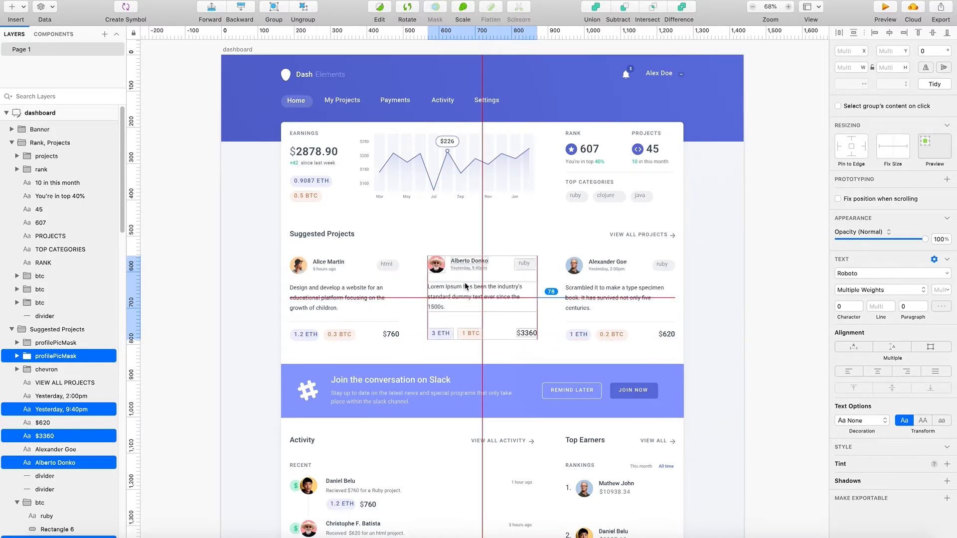
{"action": "left_click", "coordinate": [751, 285]}
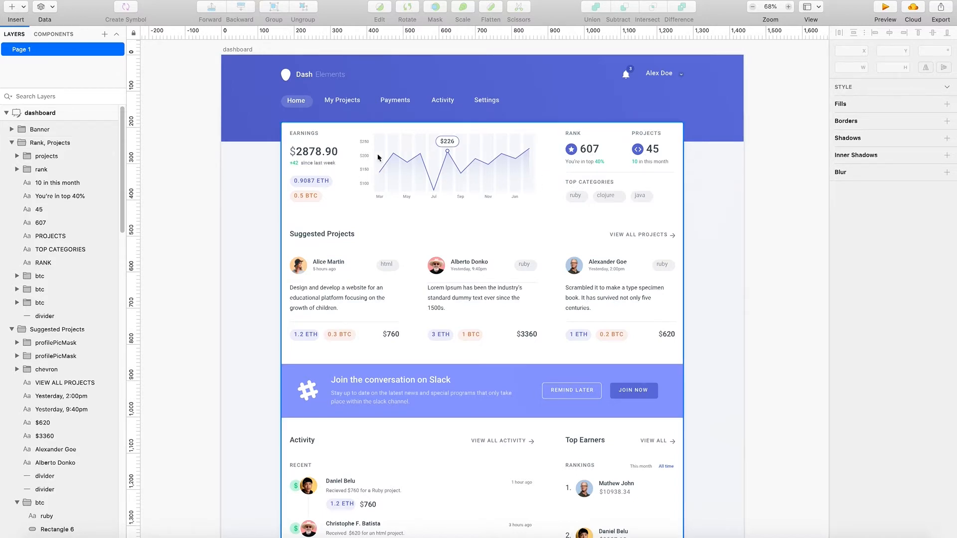
- Try to shorten the whole Earnings group from its lower edge, and undo the resize
{"action": "left_click", "coordinate": [475, 240]}
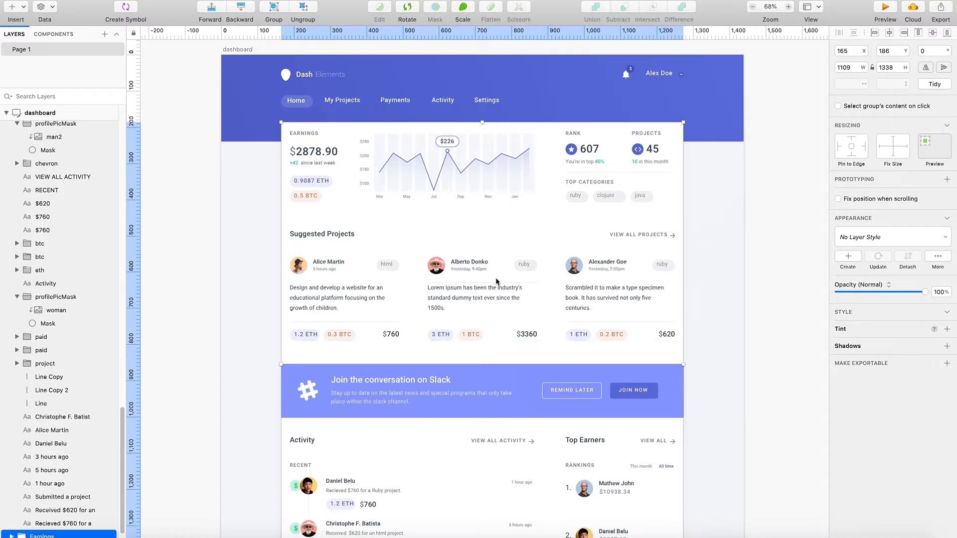
{"action": "scroll", "coordinate": [499, 279], "scroll_direction": "down", "scroll_amount": 10}
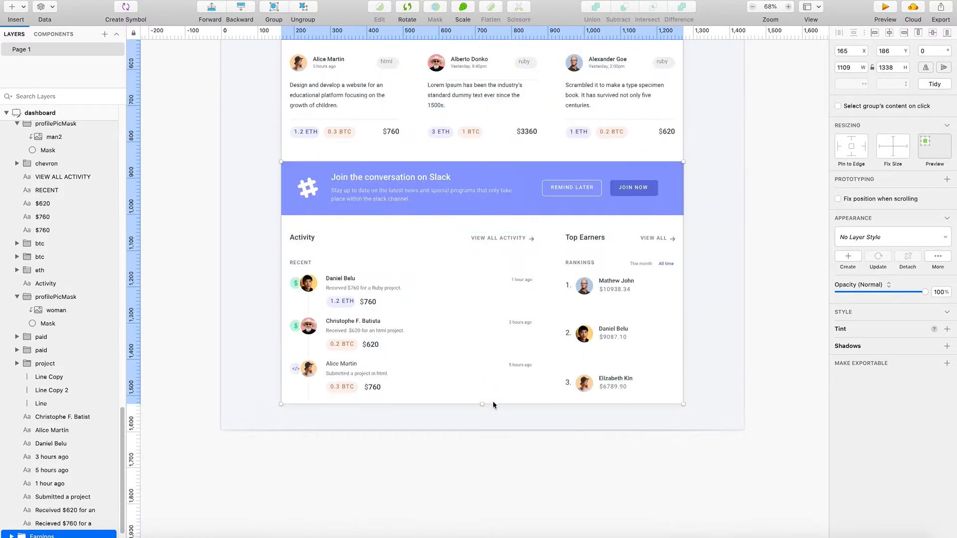
{"action": "left_click_drag", "start_coordinate": [481, 405], "coordinate": [526, 298]}
{"action": "scroll", "coordinate": [494, 291], "scroll_direction": "up", "scroll_amount": 5}
{"action": "scroll", "coordinate": [506, 323], "scroll_direction": "up", "scroll_amount": 5}
{"action": "key", "text": "super+z"}
{"action": "scroll", "coordinate": [501, 342], "scroll_direction": "down", "scroll_amount": 8}
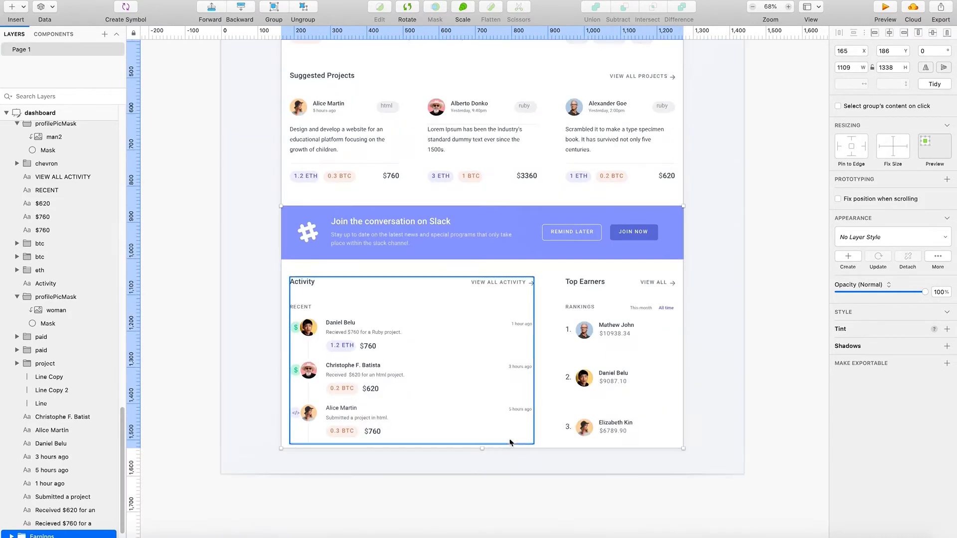
- Expand the Earnings group and shorten its cardBg rectangle to 268 high so it ends just below the chart
{"action": "scroll", "coordinate": [30, 498], "scroll_direction": "down", "scroll_amount": 2}
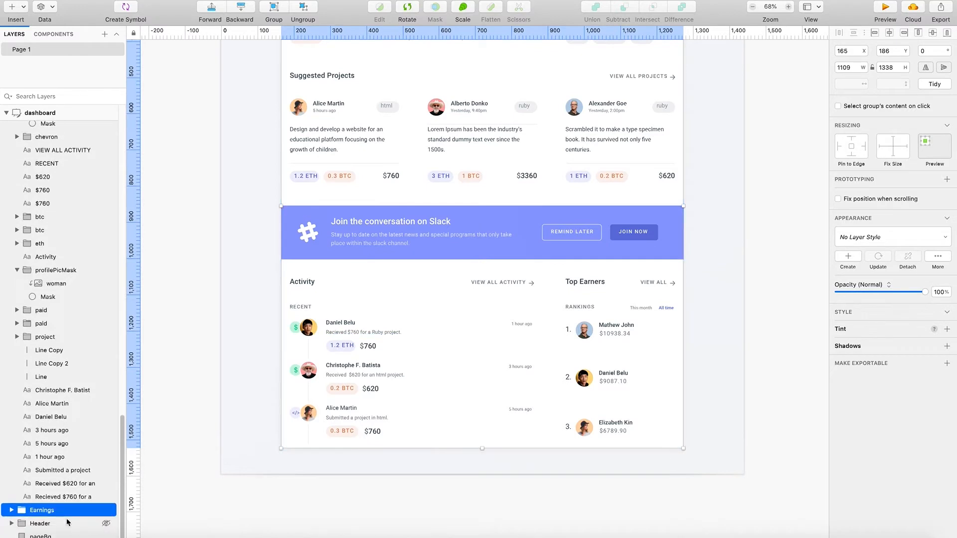
{"action": "left_click", "coordinate": [11, 510]}
{"action": "scroll", "coordinate": [46, 500], "scroll_direction": "down", "scroll_amount": 6}
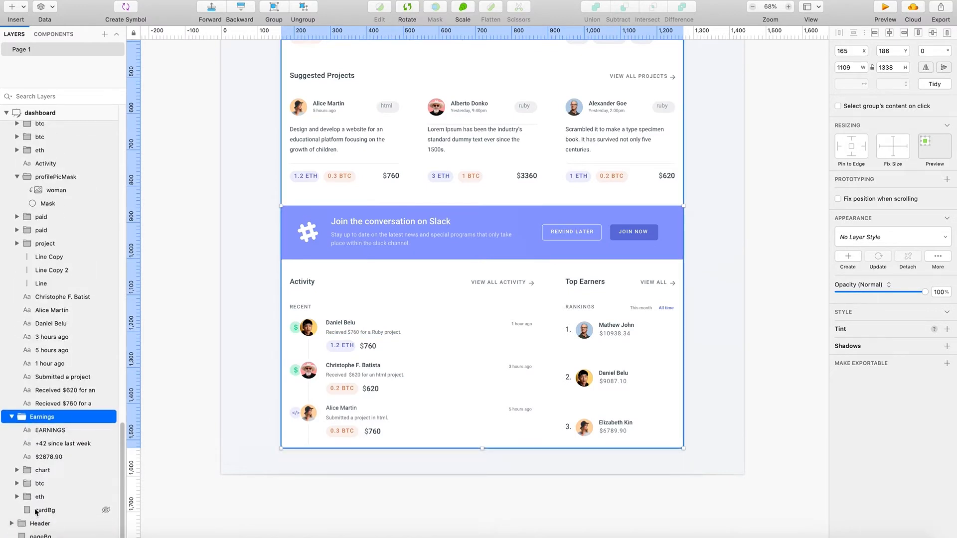
{"action": "double_click", "coordinate": [552, 444]}
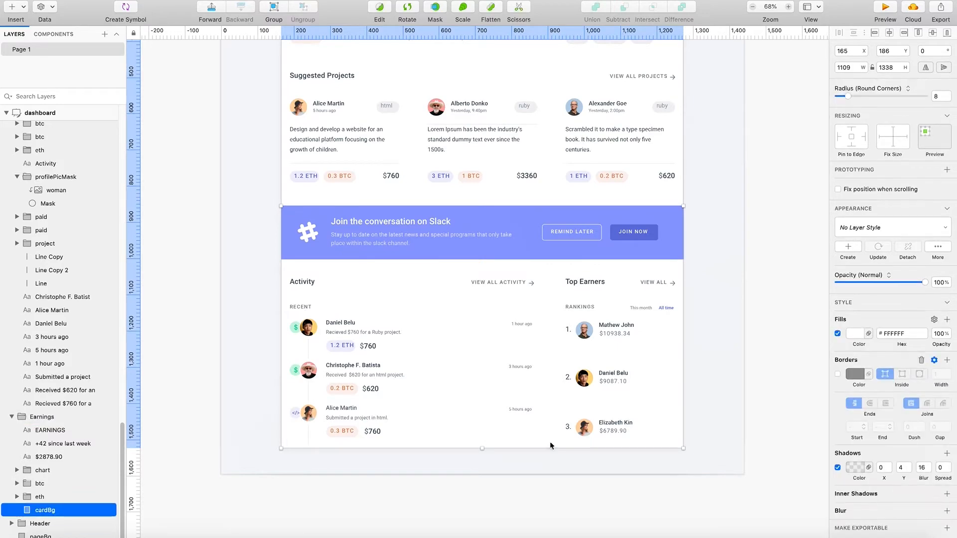
{"action": "left_click_drag", "start_coordinate": [481, 449], "coordinate": [479, 255]}
{"action": "scroll", "coordinate": [479, 349], "scroll_direction": "up", "scroll_amount": 5}
{"action": "left_click", "coordinate": [758, 246]}
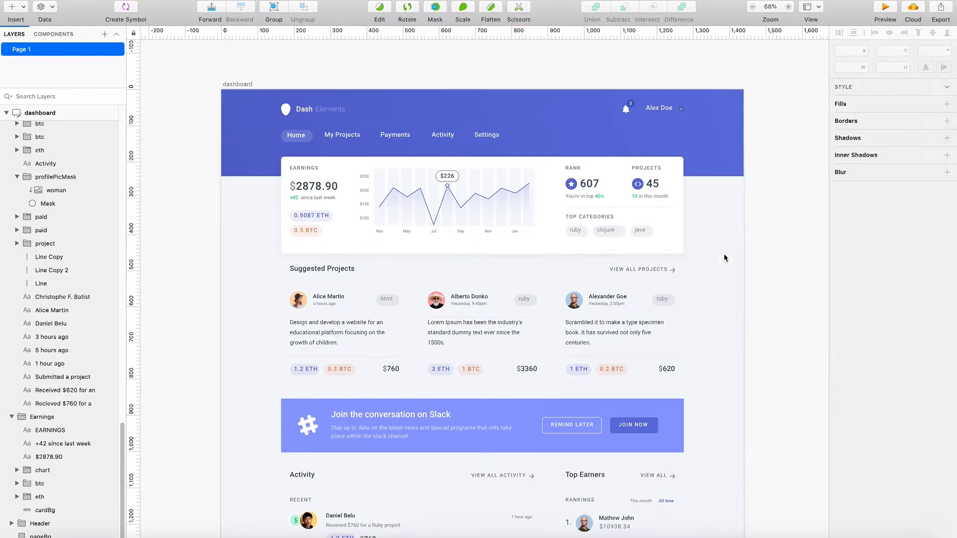
- Try to place a copy of the whole Earnings group over the Suggested Projects section, and undo the duplication
{"action": "scroll", "coordinate": [698, 259], "scroll_direction": "right", "scroll_amount": 3}
{"action": "scroll", "coordinate": [648, 274], "scroll_direction": "left", "scroll_amount": 2}
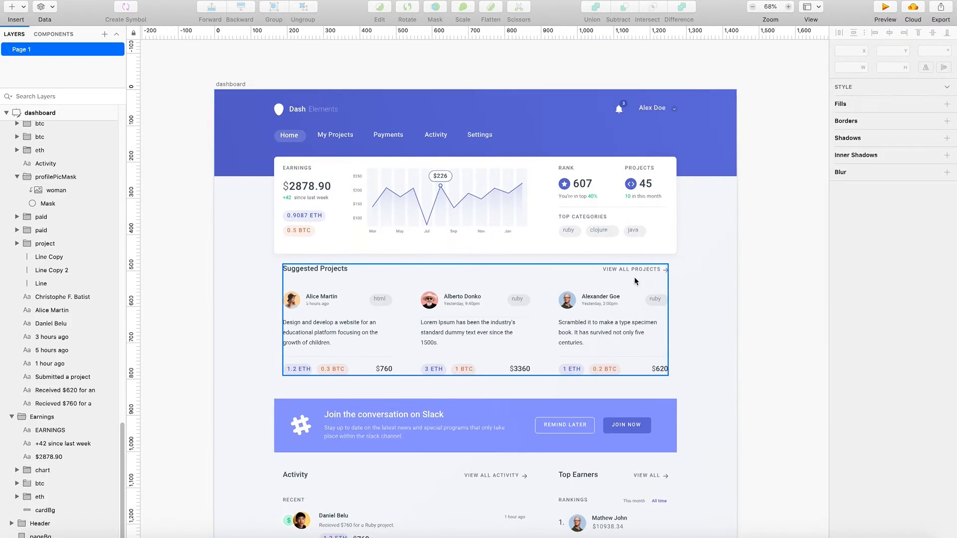
{"action": "scroll", "coordinate": [635, 281], "scroll_direction": "right", "scroll_amount": 1}
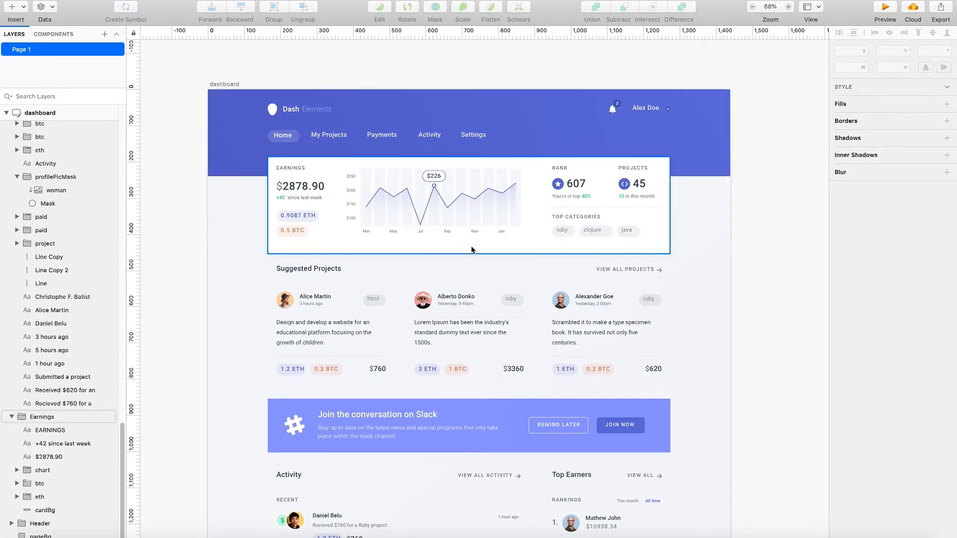
{"action": "left_click", "coordinate": [472, 250]}
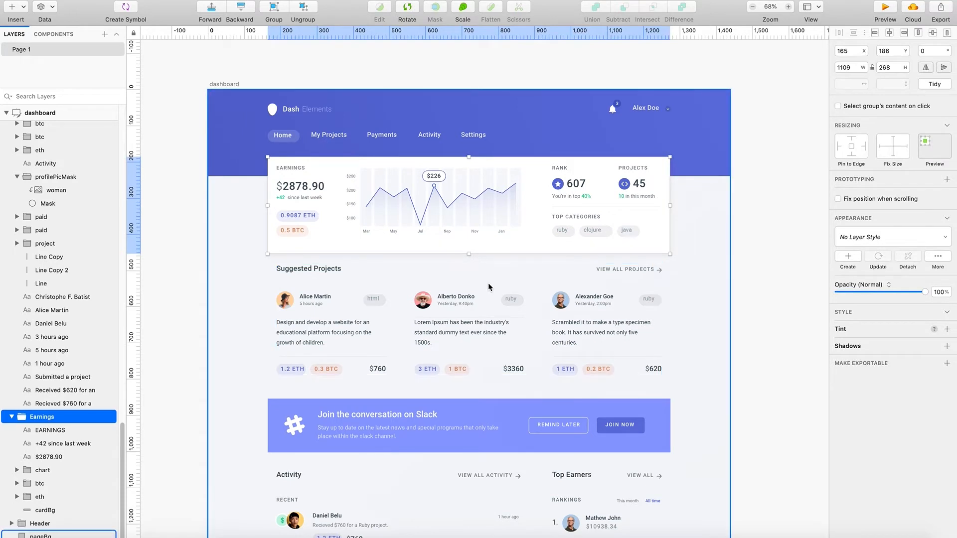
{"action": "left_click_drag", "start_coordinate": [500, 244], "coordinate": [513, 364]}
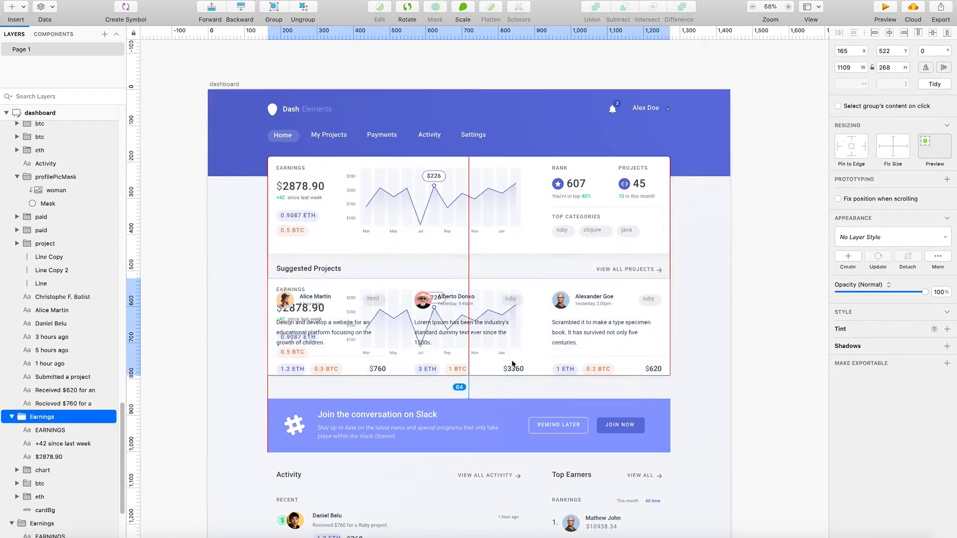
{"action": "key", "text": "super+z"}
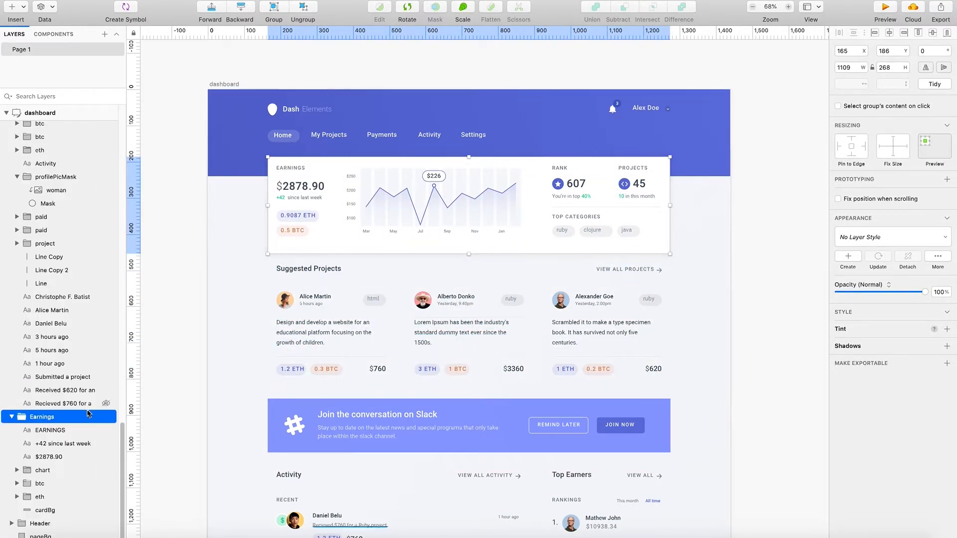
- Duplicate the Earnings cardBg rectangle and fit the copy behind Suggested Projects at Y 474 with a height of 353
{"action": "left_click", "coordinate": [55, 512]}
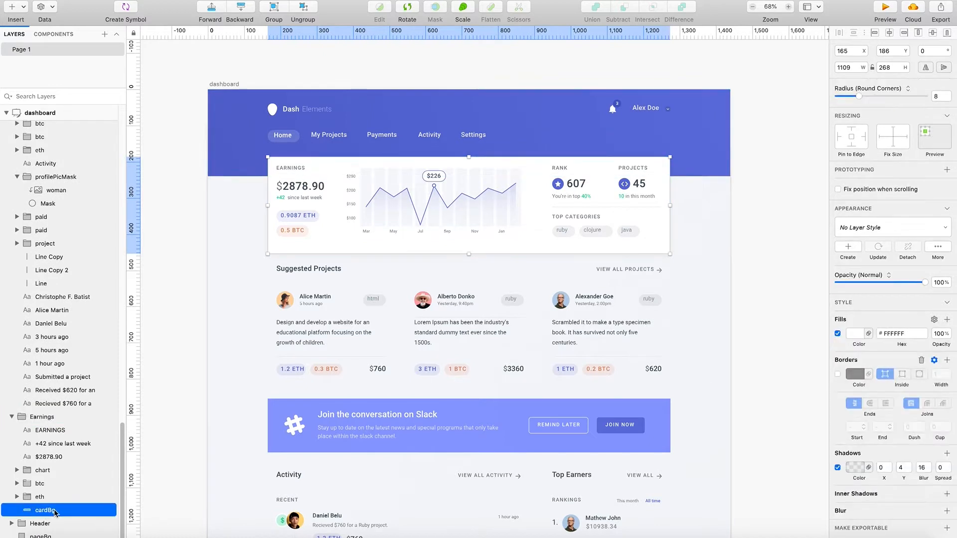
{"action": "key", "text": "super+d"}
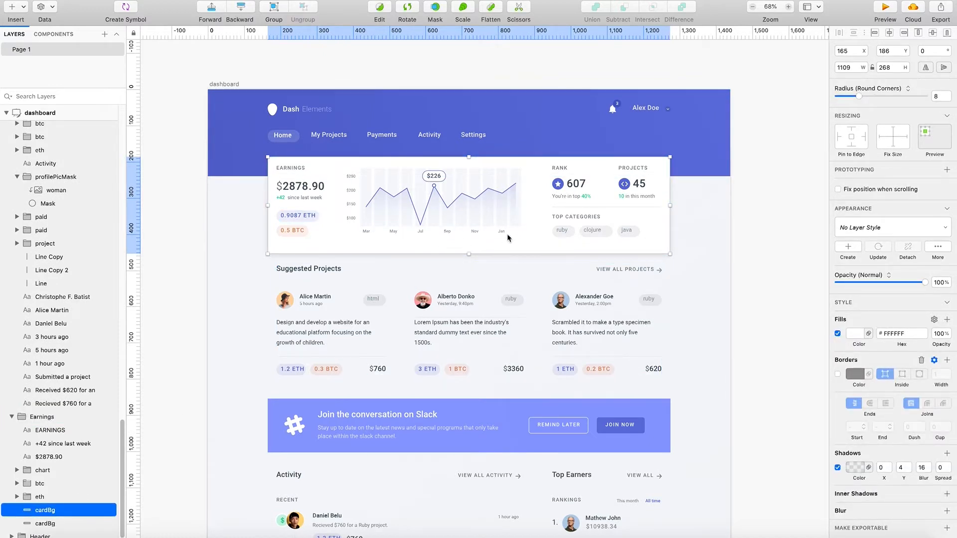
{"action": "left_click_drag", "start_coordinate": [507, 253], "coordinate": [472, 389]}
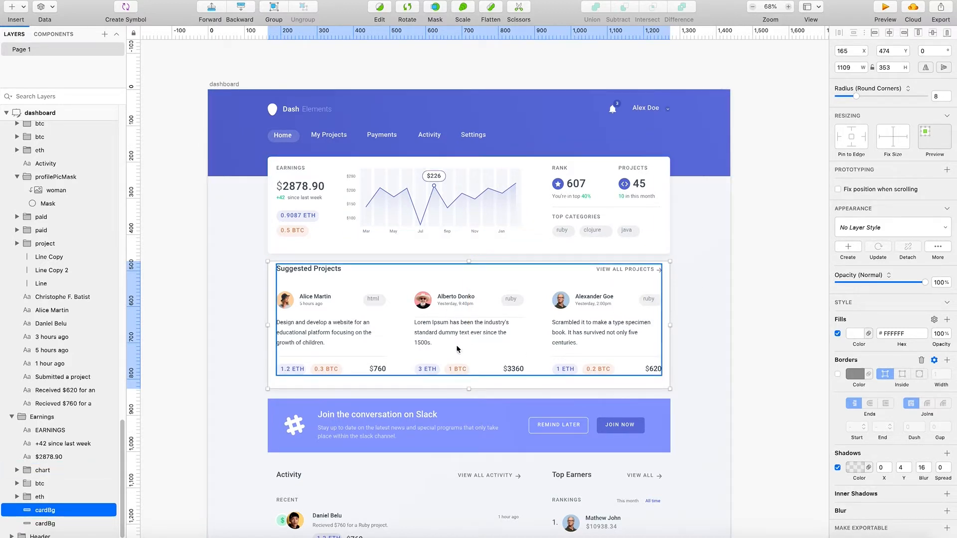
- Select the original Earnings cardBg and compare the separate Earnings and Suggested Projects cards with the rest of the dashboard
{"action": "left_click", "coordinate": [427, 234]}
{"action": "scroll", "coordinate": [363, 296], "scroll_direction": "down", "scroll_amount": 1}
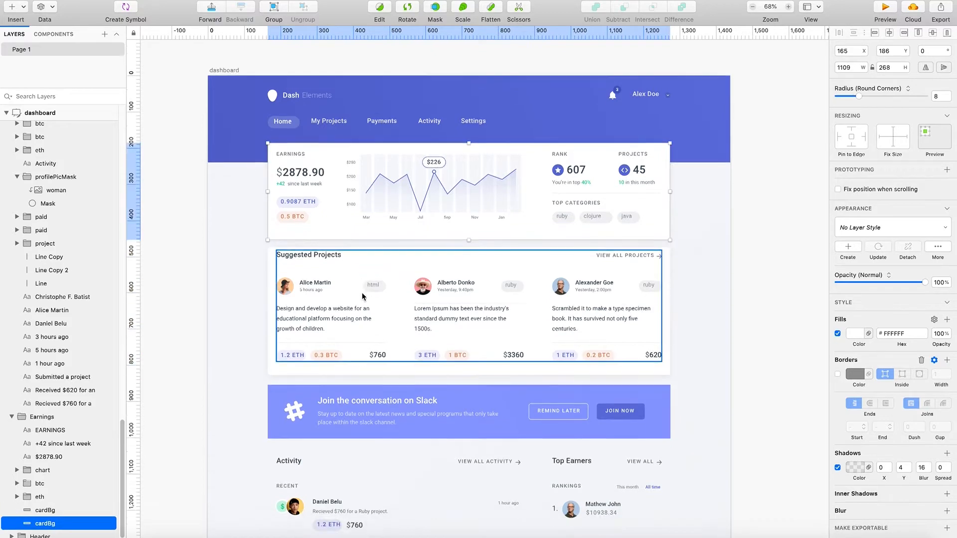
{"action": "scroll", "coordinate": [362, 296], "scroll_direction": "down", "scroll_amount": 5}
{"action": "scroll", "coordinate": [369, 374], "scroll_direction": "up", "scroll_amount": 5}
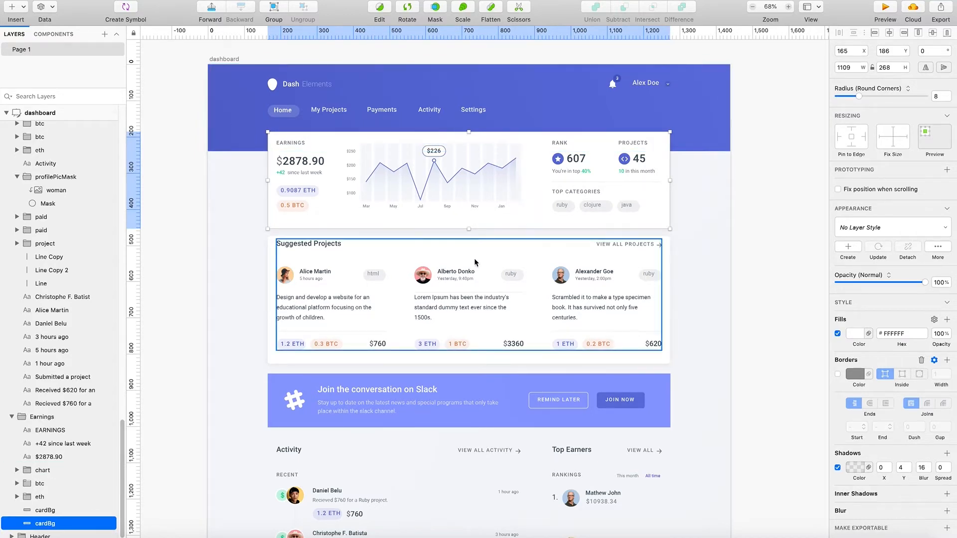
{"action": "scroll", "coordinate": [576, 287], "scroll_direction": "up", "scroll_amount": 1}
{"action": "scroll", "coordinate": [564, 292], "scroll_direction": "up", "scroll_amount": 1}
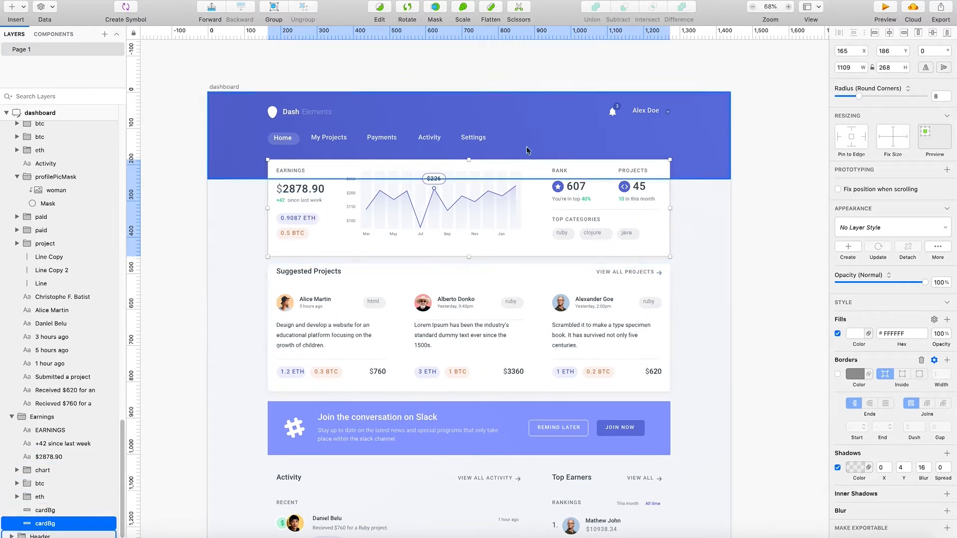
{"action": "scroll", "coordinate": [391, 334], "scroll_direction": "down", "scroll_amount": 1}
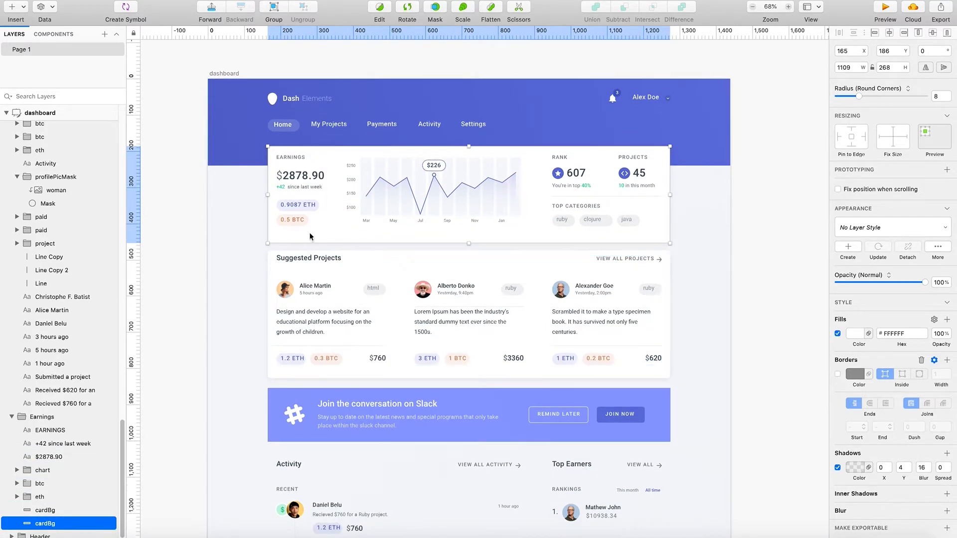
- Lock the Header group behind the dashboard's top navigation
{"action": "left_click", "coordinate": [248, 161]}
{"action": "right_click", "coordinate": [228, 150]}
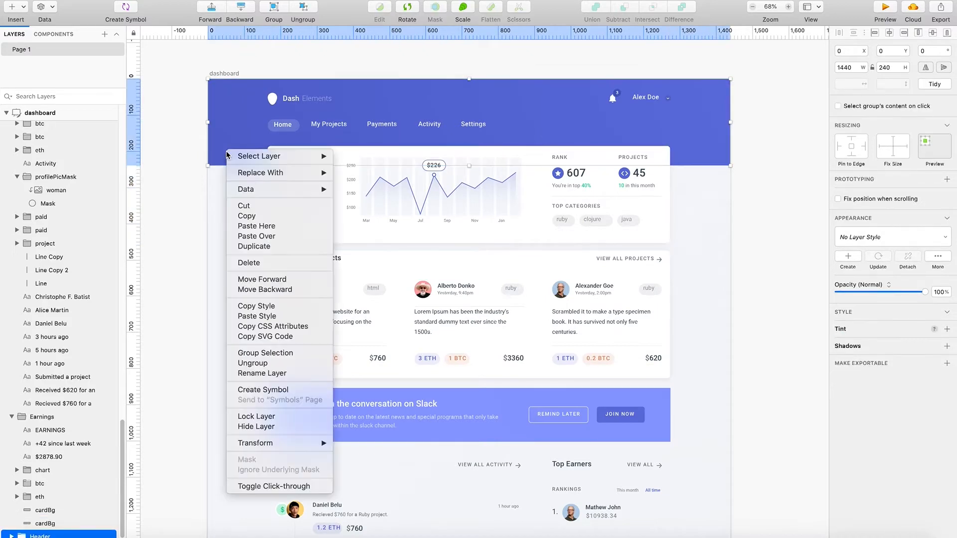
{"action": "left_click", "coordinate": [238, 417]}
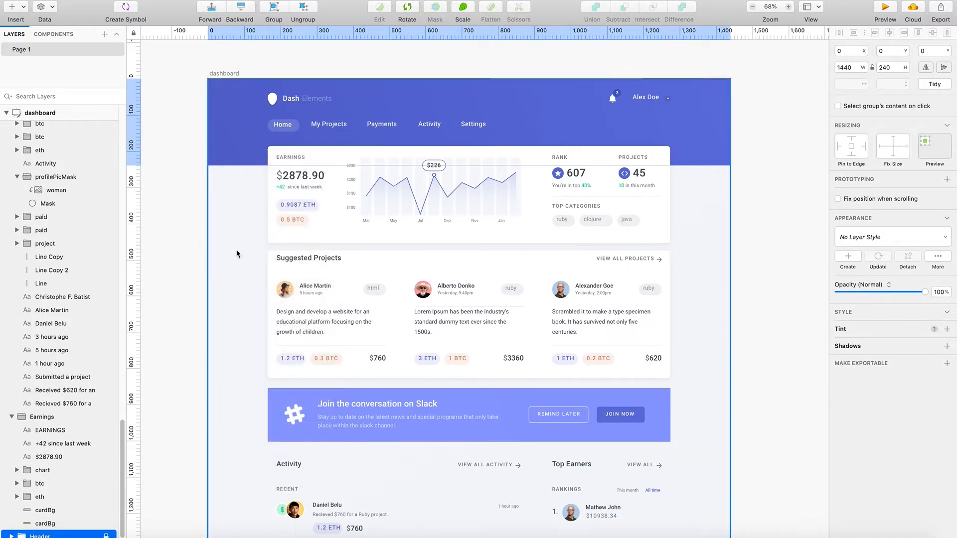
- Lock the pageBg rectangle and move all content sections down together so the Earnings card starts just below the header
{"action": "right_click", "coordinate": [238, 214]}
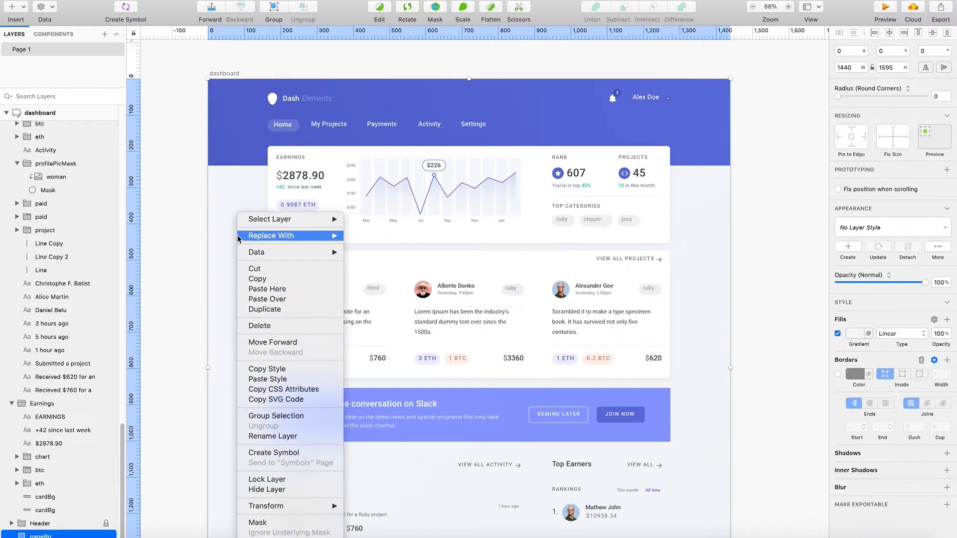
{"action": "left_click", "coordinate": [285, 479]}
{"action": "left_click_drag", "start_coordinate": [258, 142], "coordinate": [690, 419]}
{"action": "scroll", "coordinate": [689, 392], "scroll_direction": "down", "scroll_amount": 10}
{"action": "scroll", "coordinate": [690, 419], "scroll_direction": "up", "scroll_amount": 4}
{"action": "scroll", "coordinate": [552, 325], "scroll_direction": "up", "scroll_amount": 12}
{"action": "left_click_drag", "start_coordinate": [500, 287], "coordinate": [511, 336]}
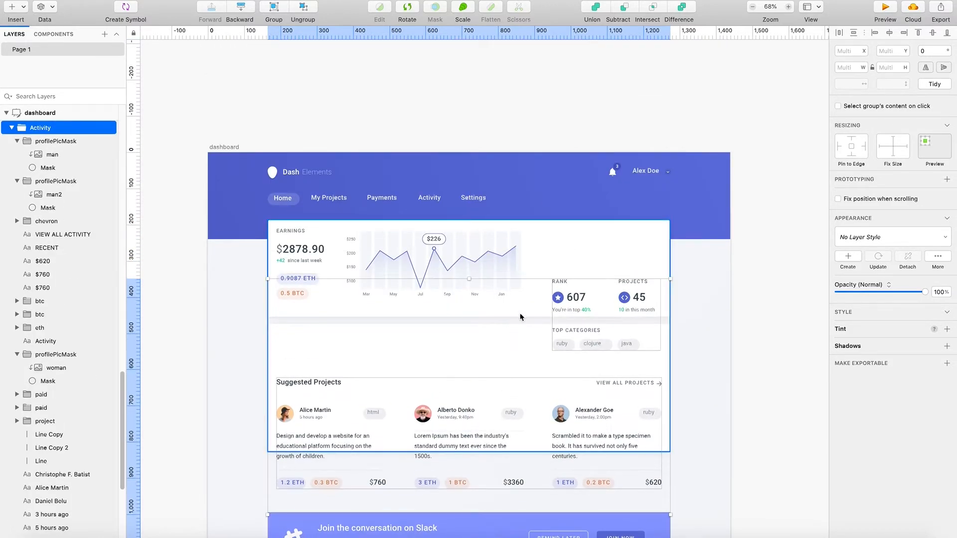
{"action": "key", "text": "super+z"}
{"action": "left_click_drag", "start_coordinate": [395, 219], "coordinate": [396, 247]}
{"action": "key", "text": "Escape"}
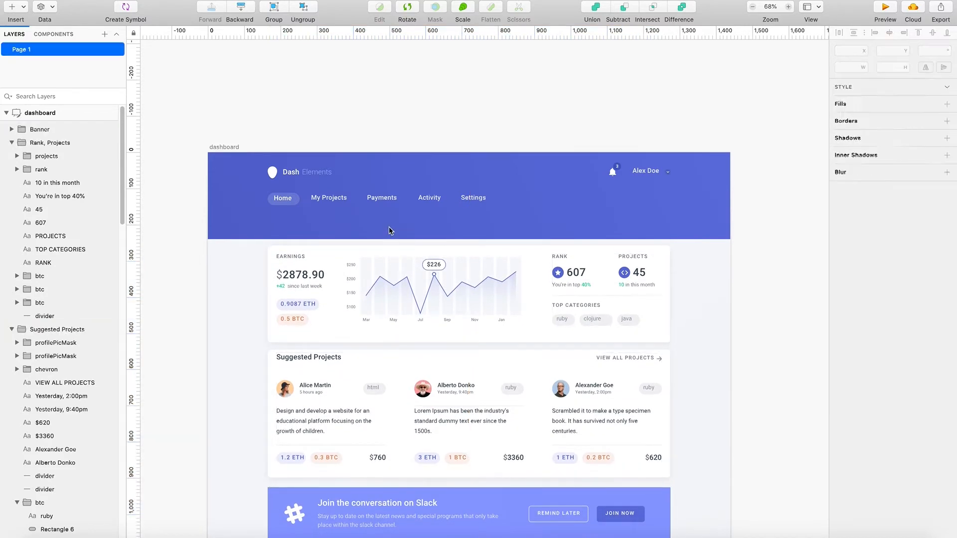
{"action": "right_click", "coordinate": [233, 213]}
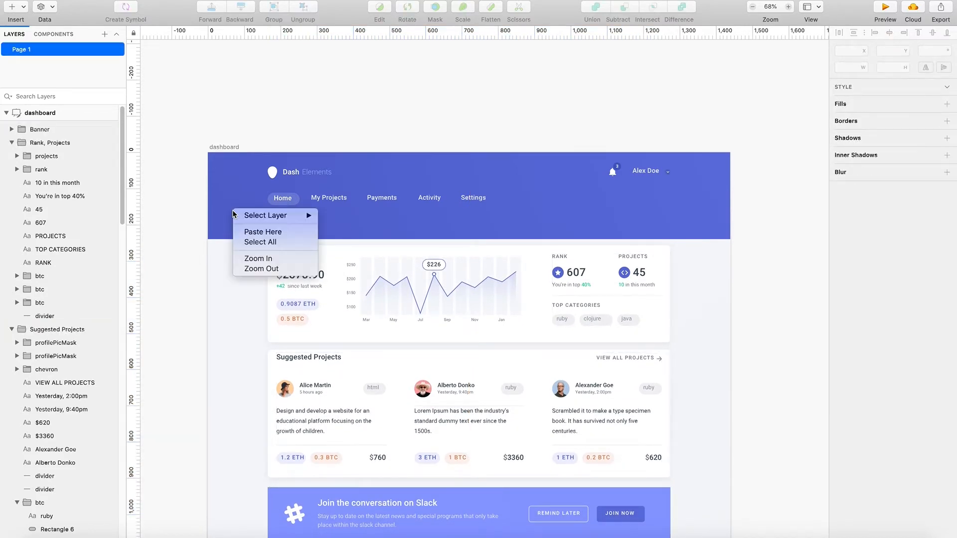
{"action": "key", "text": "Escape"}
{"action": "right_click", "coordinate": [671, 218]}
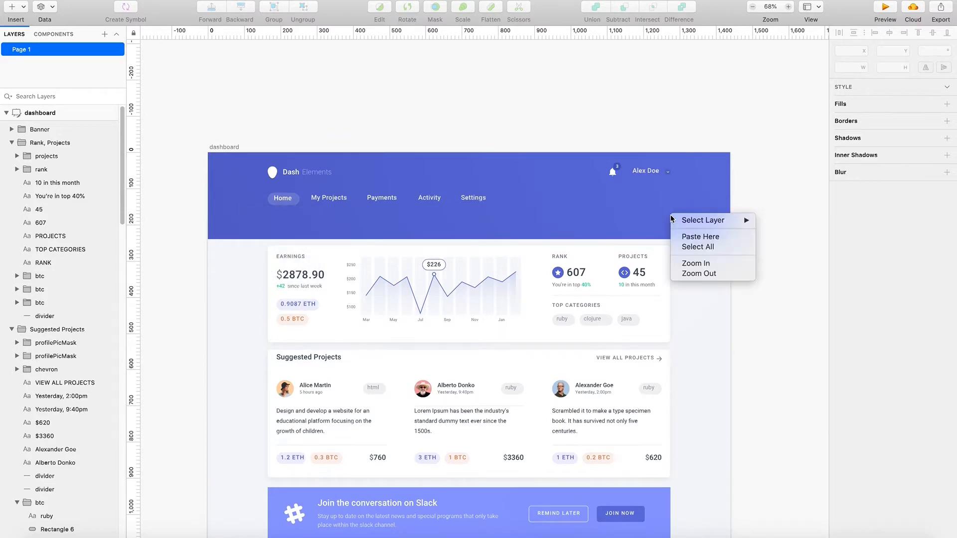
{"action": "key", "text": "Escape"}
{"action": "scroll", "coordinate": [365, 294], "scroll_direction": "down", "scroll_amount": 10}
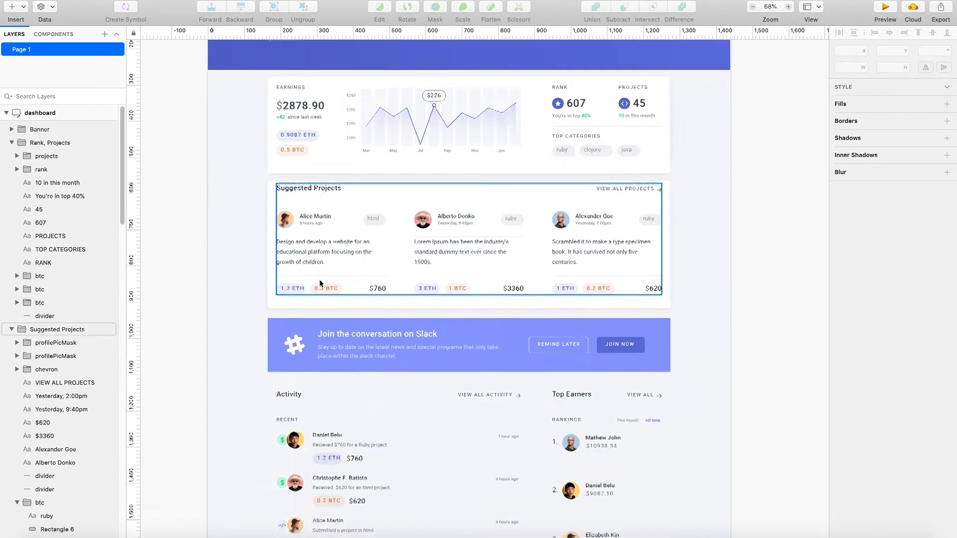
{"action": "scroll", "coordinate": [233, 323], "scroll_direction": "up", "scroll_amount": 11}
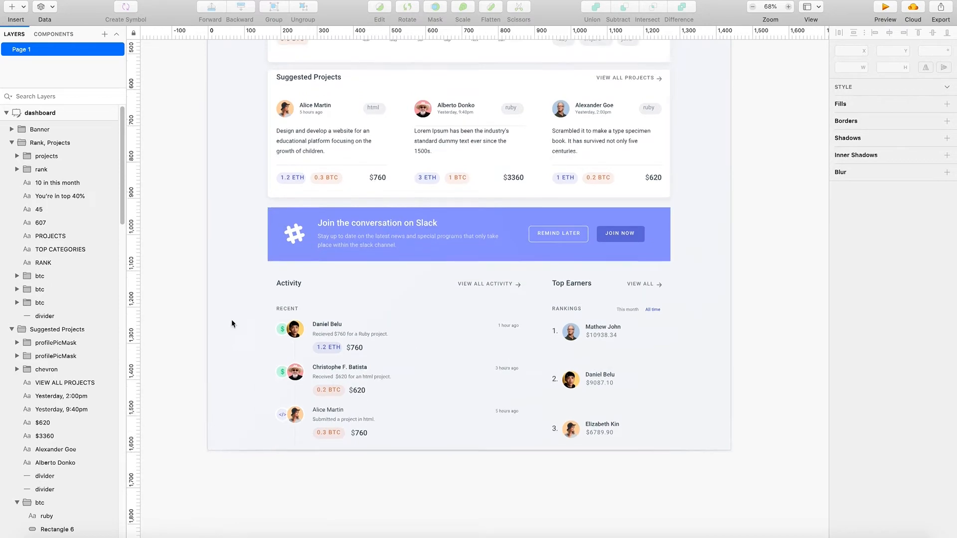
{"action": "scroll", "coordinate": [282, 319], "scroll_direction": "up", "scroll_amount": 1}
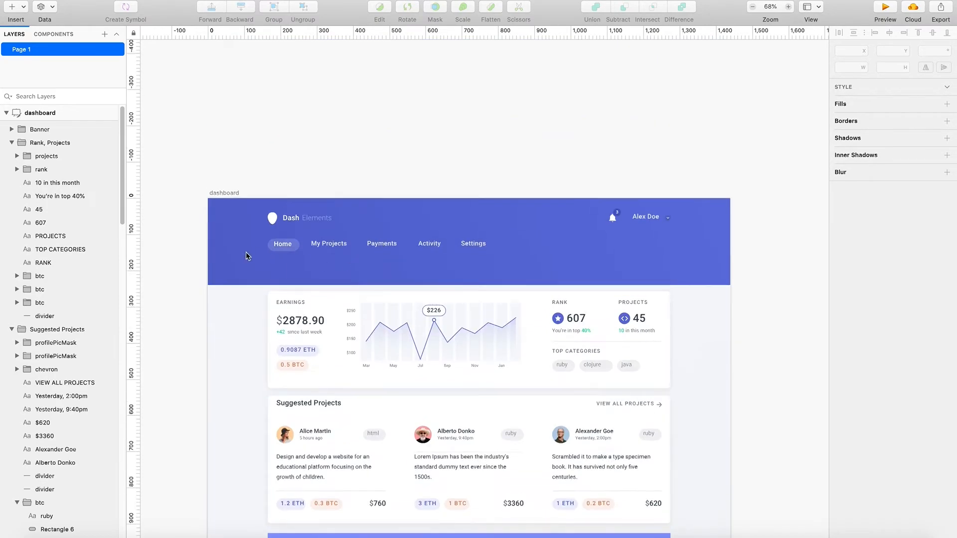
{"action": "scroll", "coordinate": [260, 229], "scroll_direction": "down", "scroll_amount": 1}
{"action": "scroll", "coordinate": [457, 216], "scroll_direction": "up", "scroll_amount": 3}
{"action": "scroll", "coordinate": [305, 297], "scroll_direction": "down", "scroll_amount": 3}
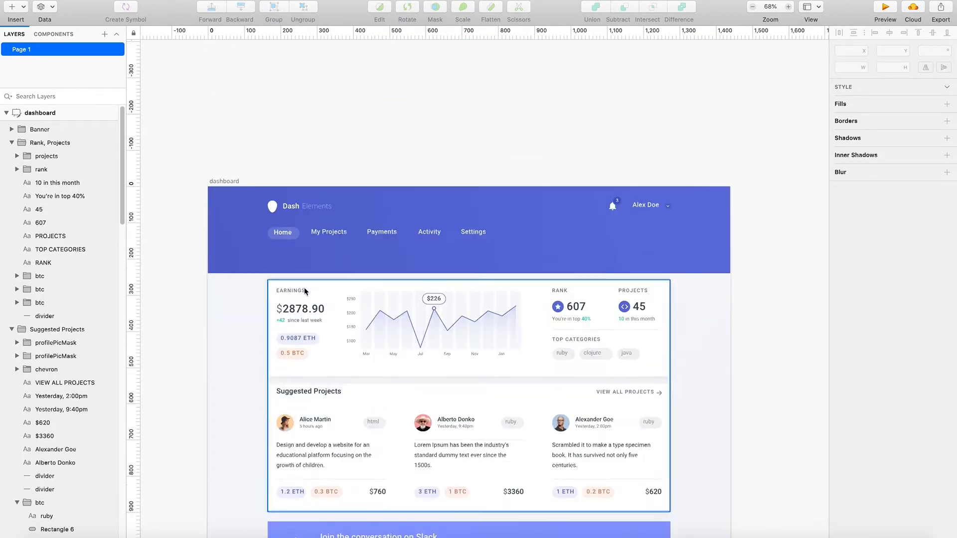
{"action": "right_click", "coordinate": [233, 321]}
{"action": "left_click", "coordinate": [227, 220]}
{"action": "right_click", "coordinate": [228, 220]}
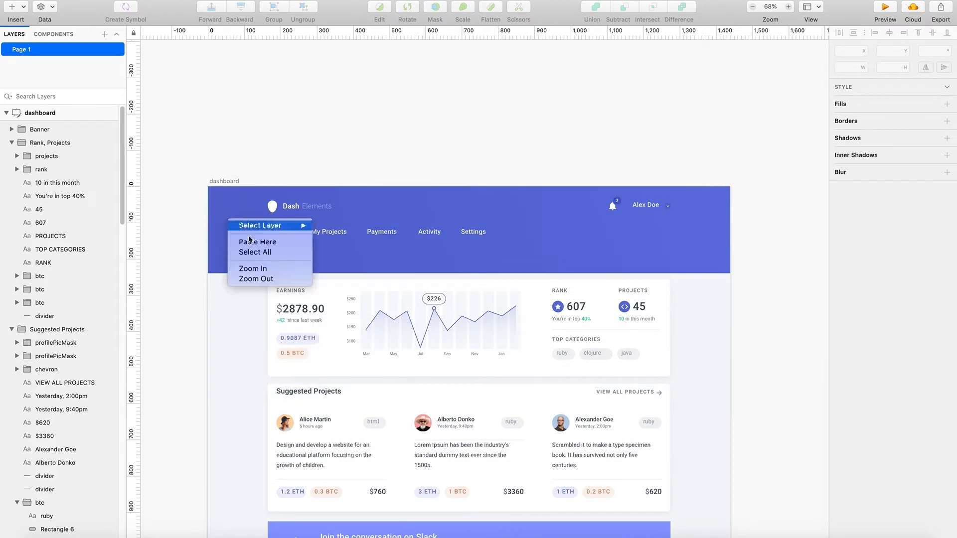
{"action": "left_click", "coordinate": [214, 224]}
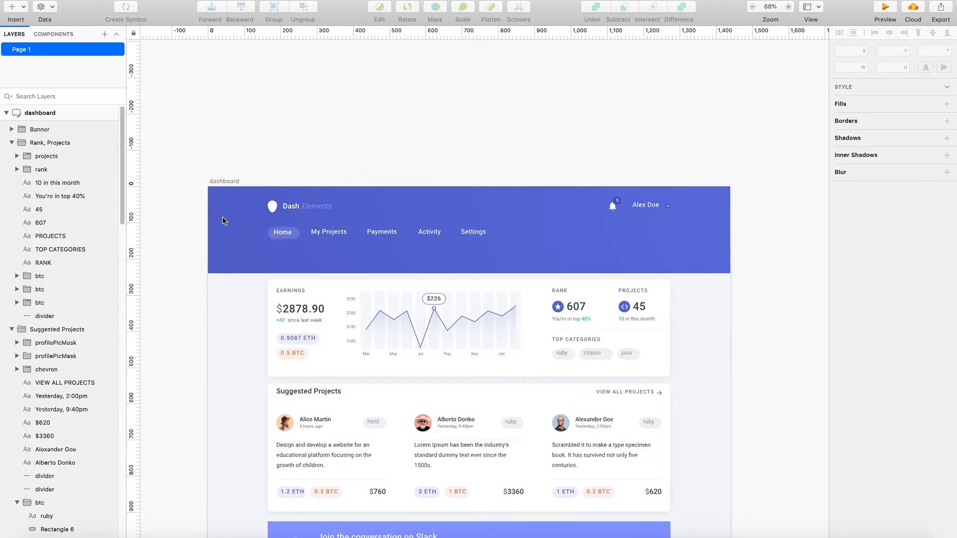
{"action": "right_click", "coordinate": [255, 226]}
{"action": "left_click", "coordinate": [230, 243]}
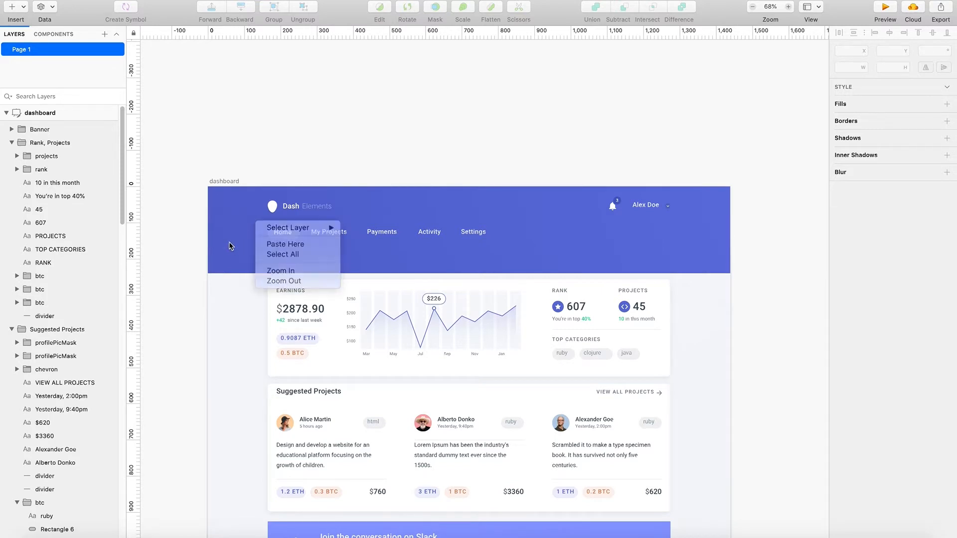
{"action": "right_click", "coordinate": [228, 230]}
- Unlock the Header group
{"action": "left_click", "coordinate": [112, 327]}
{"action": "scroll", "coordinate": [72, 471], "scroll_direction": "down", "scroll_amount": 20}
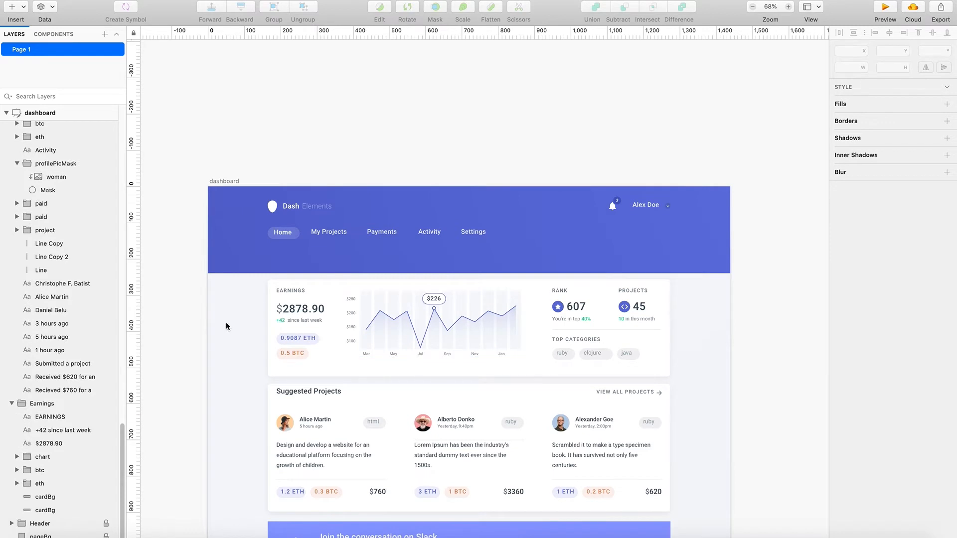
{"action": "left_click", "coordinate": [106, 523]}
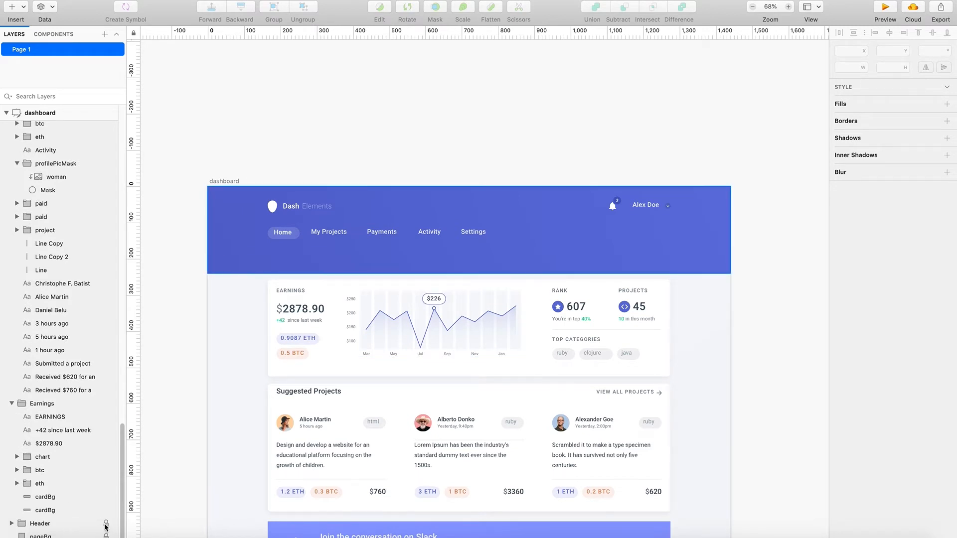
- Try to shrink the whole Header group to a height of 183, and undo the resize
{"action": "left_click", "coordinate": [239, 264]}
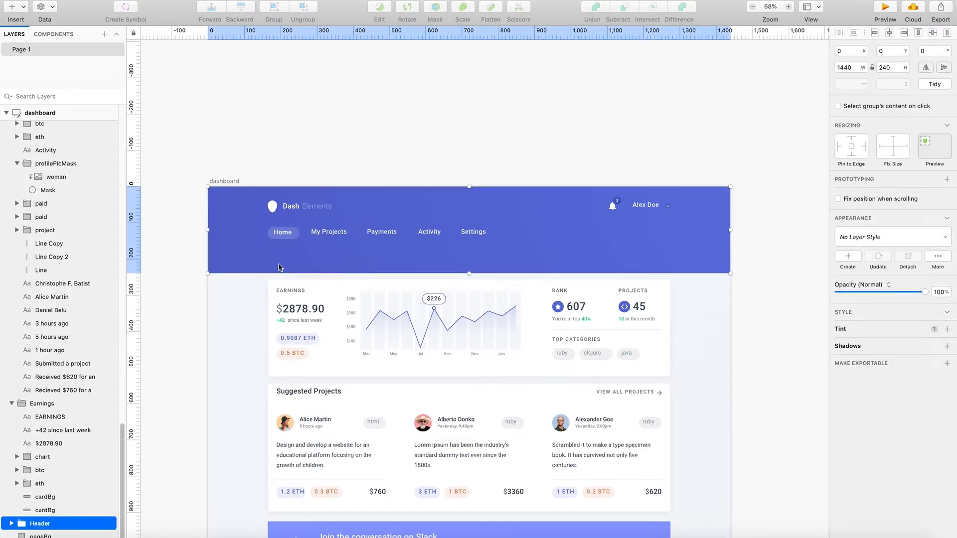
{"action": "left_click_drag", "start_coordinate": [469, 273], "coordinate": [474, 252]}
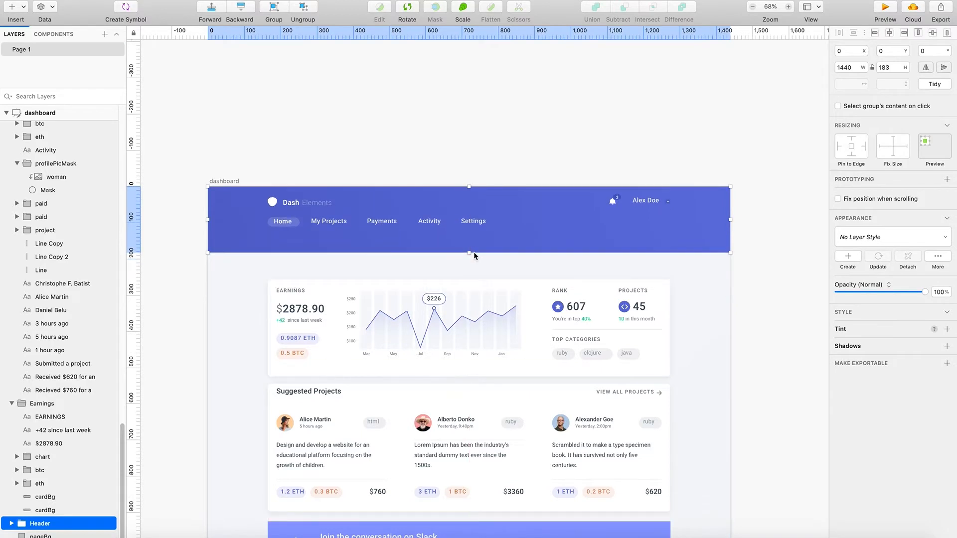
{"action": "key", "text": "super+z"}
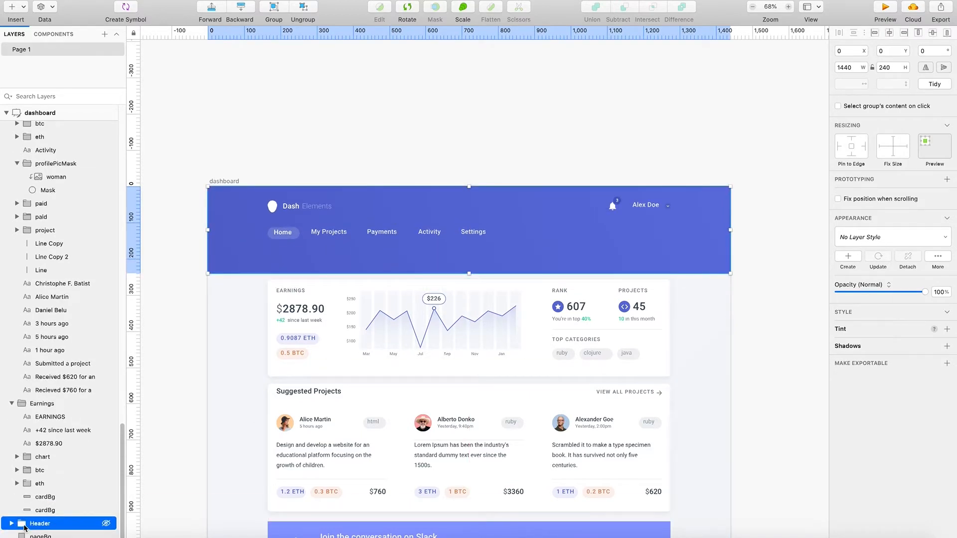
- Reduce the height of only the headerBg rectangle inside the Header group to 177
{"action": "left_click", "coordinate": [11, 523]}
{"action": "scroll", "coordinate": [36, 505], "scroll_direction": "down", "scroll_amount": 3}
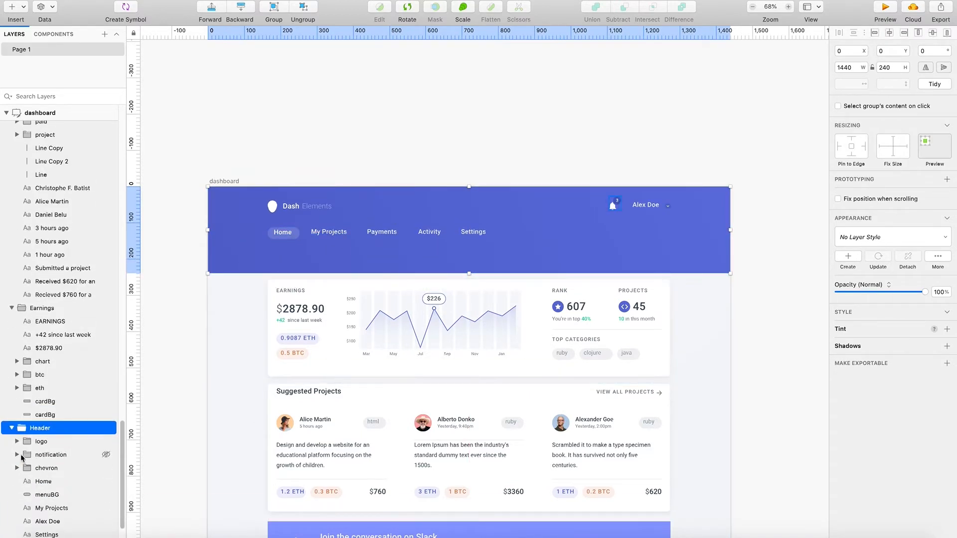
{"action": "scroll", "coordinate": [36, 454], "scroll_direction": "down", "scroll_amount": 4}
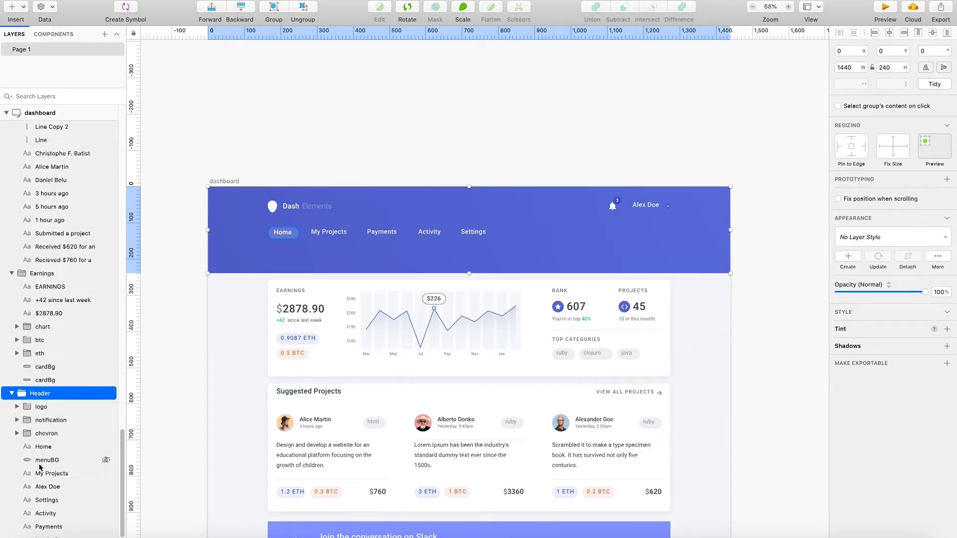
{"action": "left_click", "coordinate": [57, 523]}
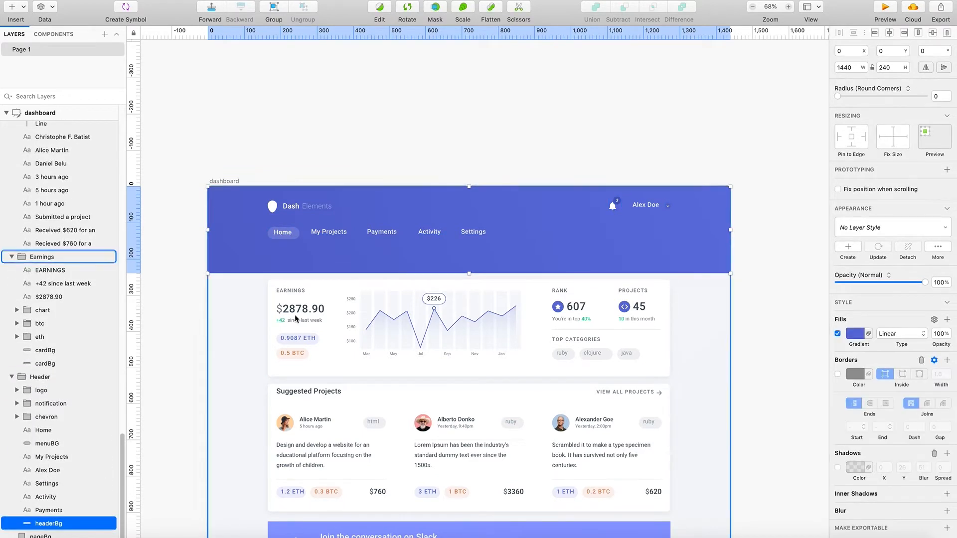
{"action": "left_click_drag", "start_coordinate": [469, 273], "coordinate": [473, 255]}
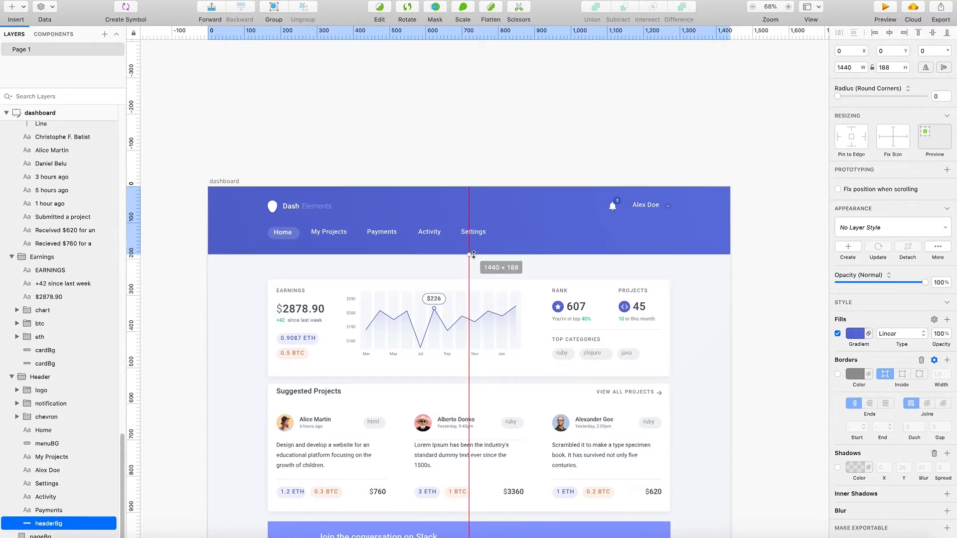
{"action": "left_click_drag", "start_coordinate": [473, 255], "coordinate": [476, 250]}
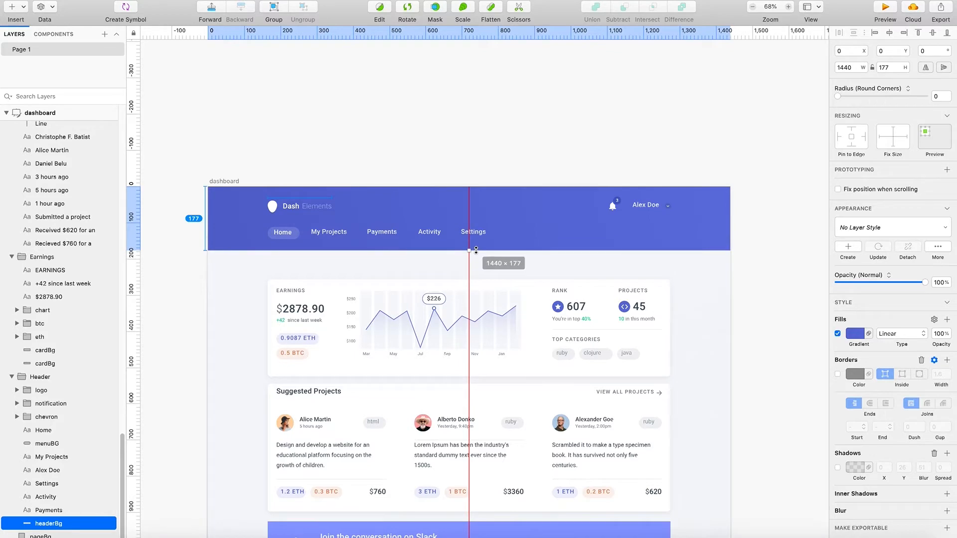
{"action": "left_click_drag", "start_coordinate": [477, 250], "coordinate": [476, 250]}
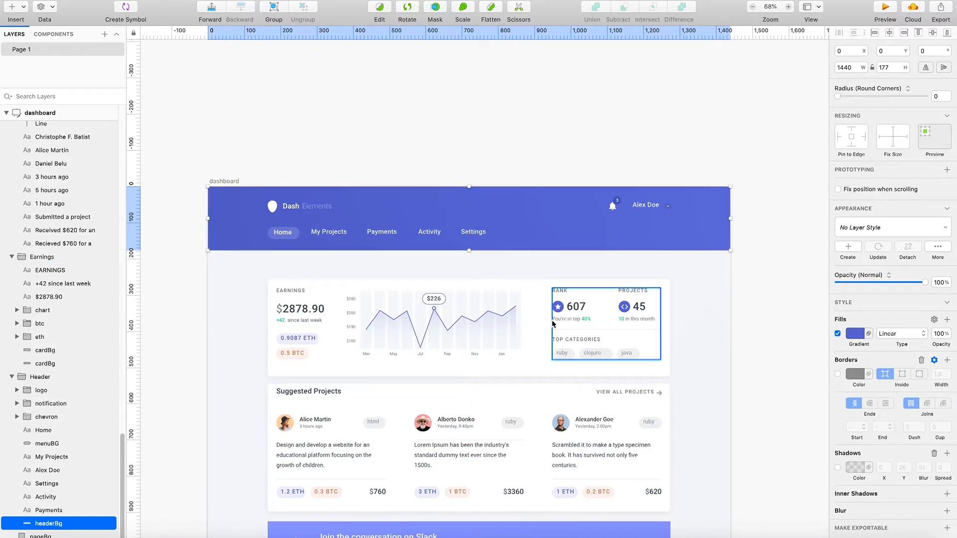
- Lock the pageBg rectangle again
{"action": "scroll", "coordinate": [478, 372], "scroll_direction": "down", "scroll_amount": 10}
{"action": "scroll", "coordinate": [447, 407], "scroll_direction": "up", "scroll_amount": 9}
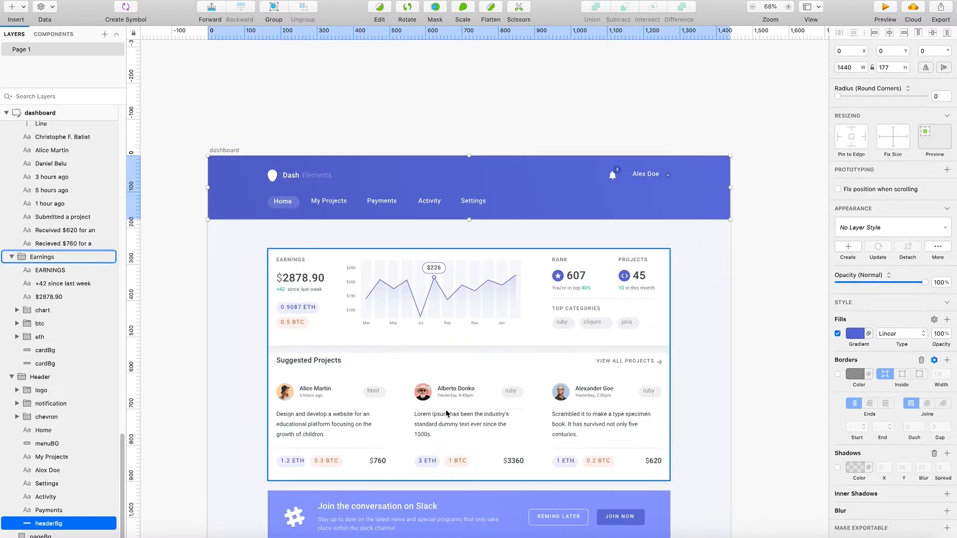
{"action": "right_click", "coordinate": [230, 222]}
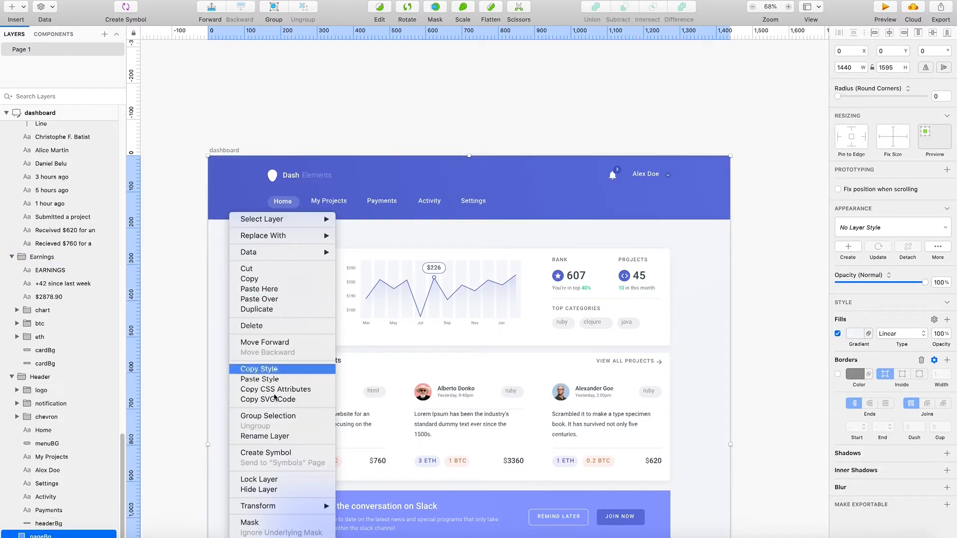
{"action": "left_click", "coordinate": [266, 482]}
- Try to shift all content sections below the header up together, undo the move, and clear the selection
{"action": "left_click_drag", "start_coordinate": [243, 243], "coordinate": [678, 435]}
{"action": "scroll", "coordinate": [506, 381], "scroll_direction": "down", "scroll_amount": 6}
{"action": "scroll", "coordinate": [593, 443], "scroll_direction": "up", "scroll_amount": 8}
{"action": "scroll", "coordinate": [593, 443], "scroll_direction": "up", "scroll_amount": 5}
{"action": "left_click_drag", "start_coordinate": [417, 359], "coordinate": [417, 342]}
{"action": "key", "text": "super+z"}
{"action": "left_click", "coordinate": [245, 306]}
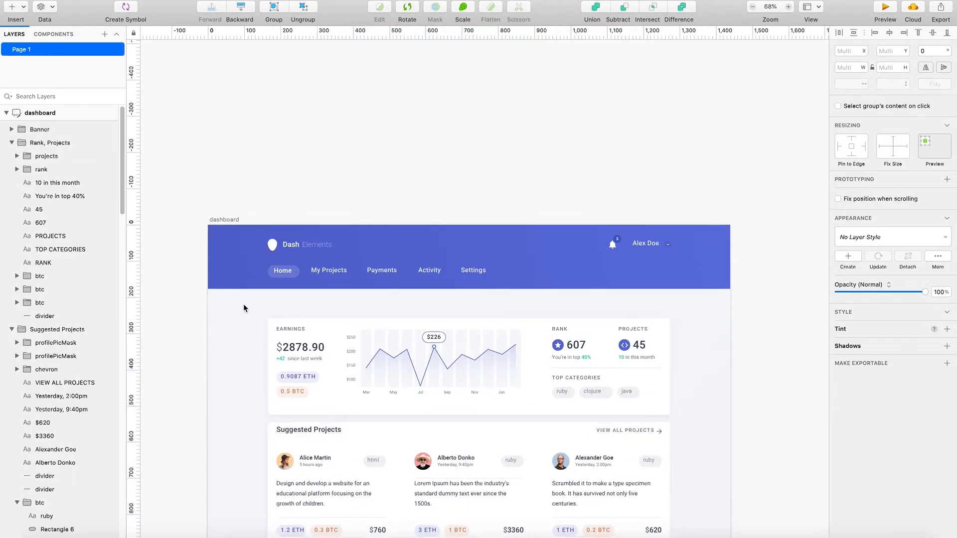
- Move all content sections up together toward the shortened header, placing the Earnings card at Y 215
{"action": "left_click_drag", "start_coordinate": [254, 296], "coordinate": [669, 498]}
{"action": "scroll", "coordinate": [660, 499], "scroll_direction": "down", "scroll_amount": 12}
{"action": "scroll", "coordinate": [678, 402], "scroll_direction": "up", "scroll_amount": 12}
{"action": "left_click_drag", "start_coordinate": [472, 346], "coordinate": [475, 314]}
{"action": "key", "text": "super+z"}
{"action": "left_click_drag", "start_coordinate": [386, 343], "coordinate": [392, 326]}
{"action": "left_click", "coordinate": [733, 327]}
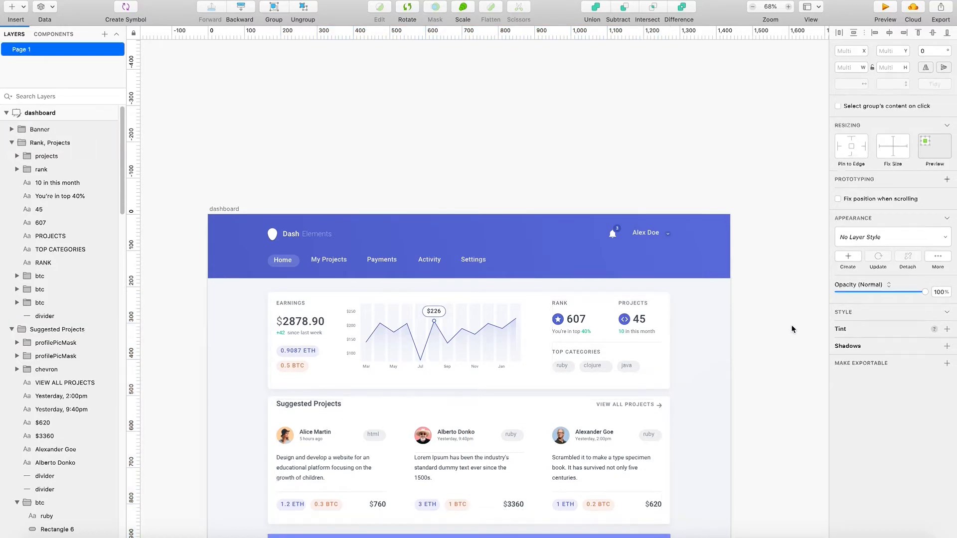
- Duplicate the Earnings cardBg rectangle and place the copy behind the Activity and Top Earners sections at Y 1048
{"action": "scroll", "coordinate": [591, 374], "scroll_direction": "down", "scroll_amount": 3}
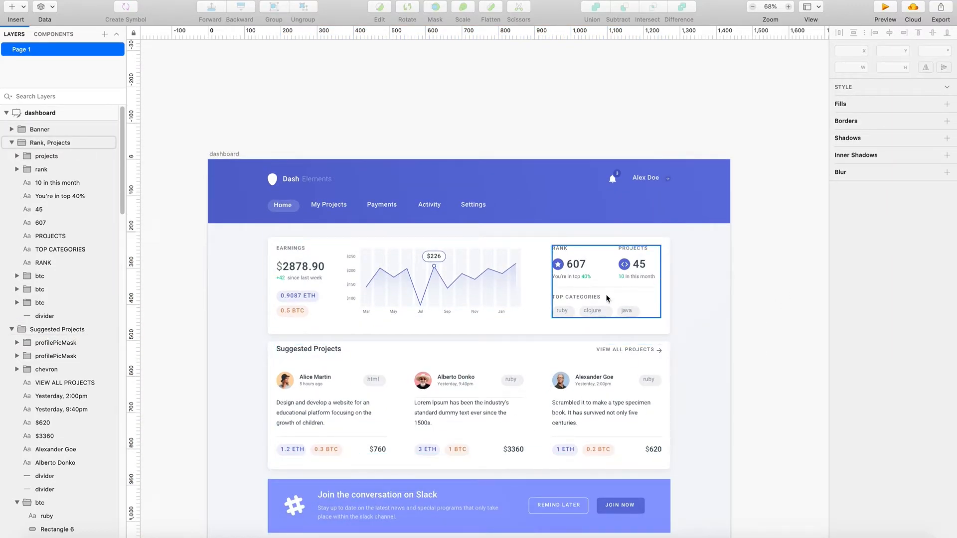
{"action": "scroll", "coordinate": [607, 298], "scroll_direction": "down", "scroll_amount": 8}
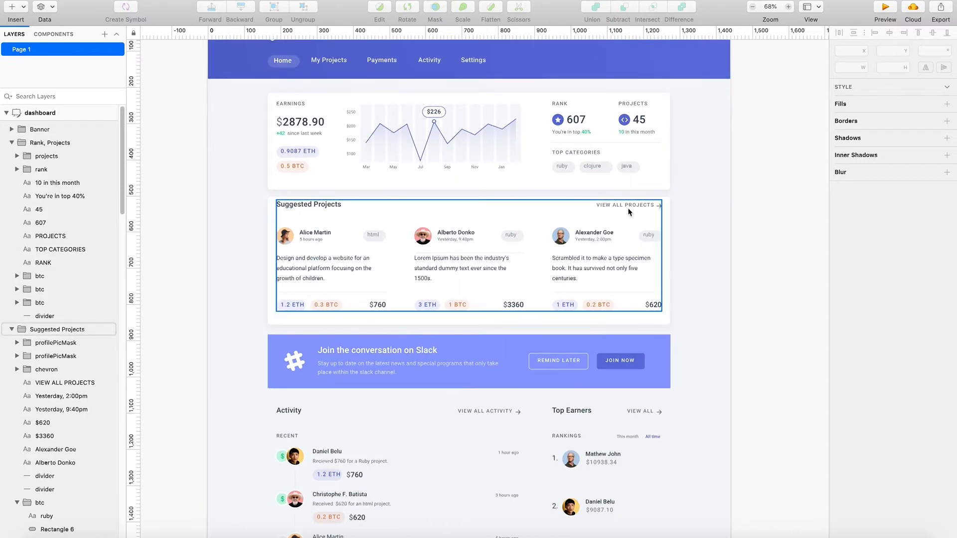
{"action": "scroll", "coordinate": [475, 268], "scroll_direction": "down", "scroll_amount": 8}
{"action": "scroll", "coordinate": [475, 281], "scroll_direction": "up", "scroll_amount": 9}
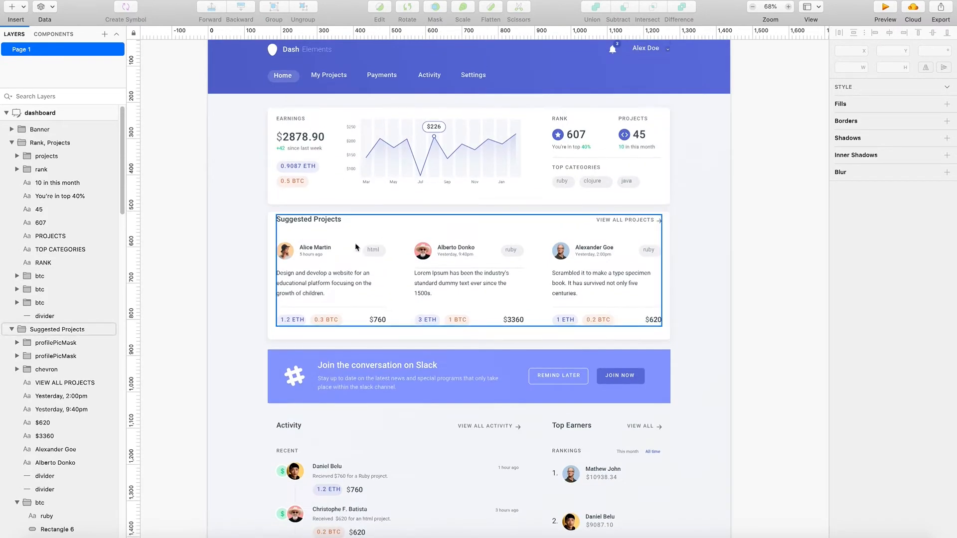
{"action": "left_click", "coordinate": [334, 190]}
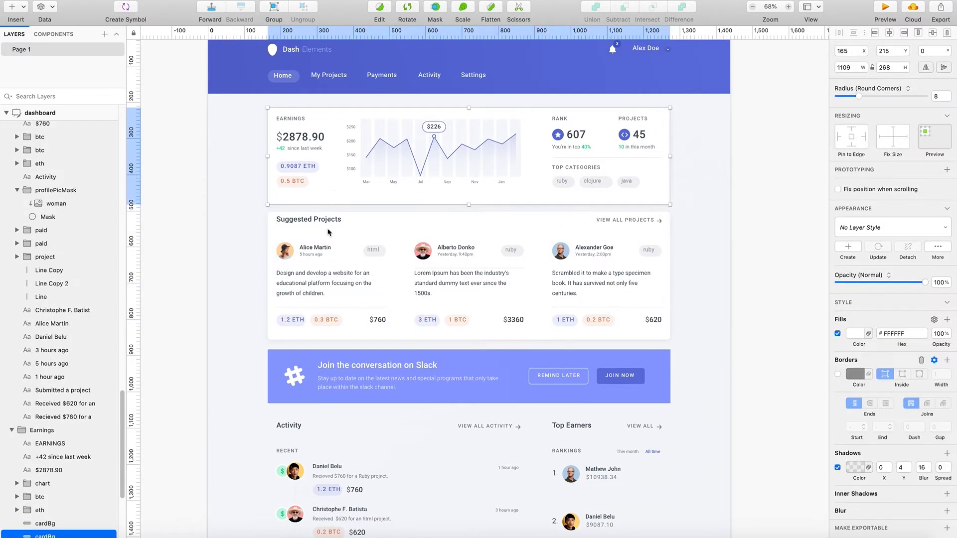
{"action": "left_click_drag", "start_coordinate": [342, 187], "coordinate": [354, 486]}
- Resize the copied cardBg to 744 wide and 505 high so it encloses only the Activity section
{"action": "scroll", "coordinate": [358, 483], "scroll_direction": "down", "scroll_amount": 3}
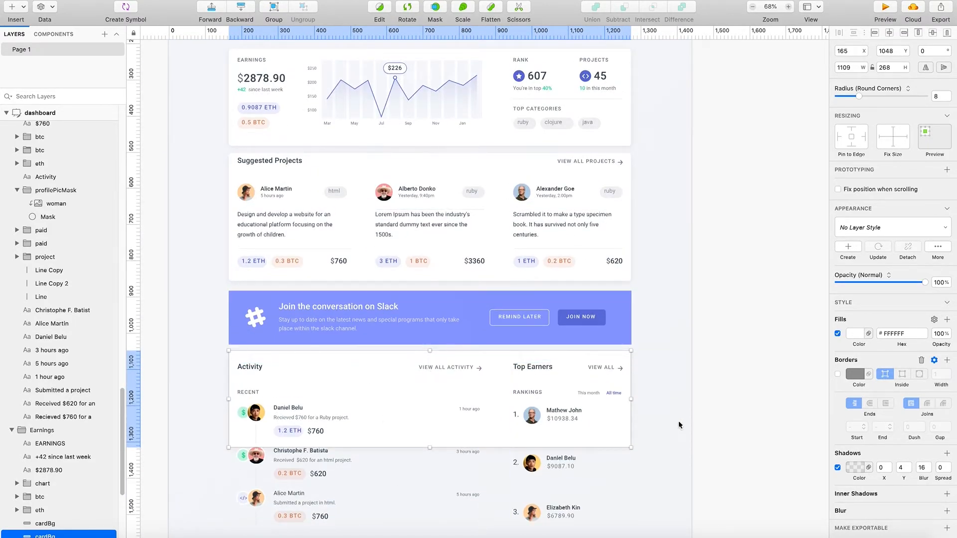
{"action": "scroll", "coordinate": [414, 410], "scroll_direction": "down", "scroll_amount": 2}
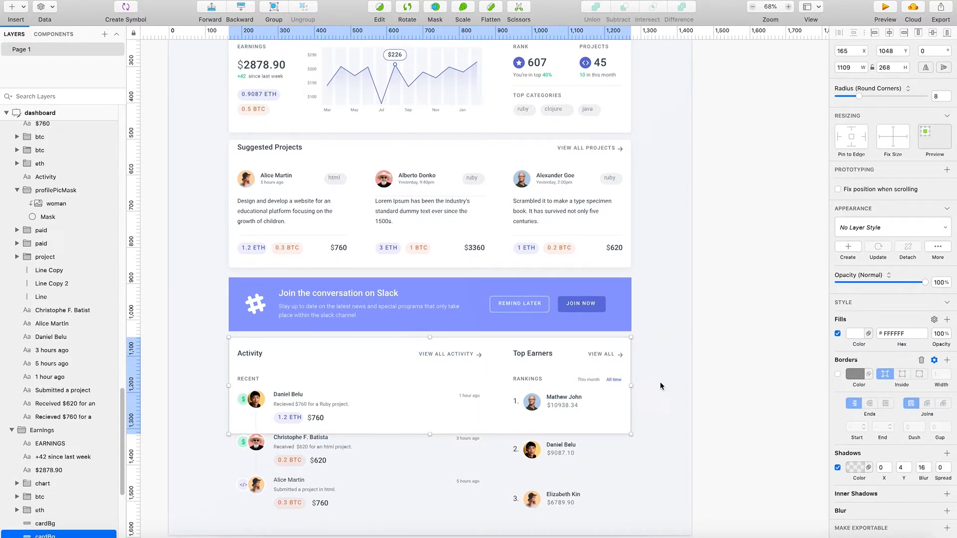
{"action": "left_click_drag", "start_coordinate": [631, 386], "coordinate": [509, 397]}
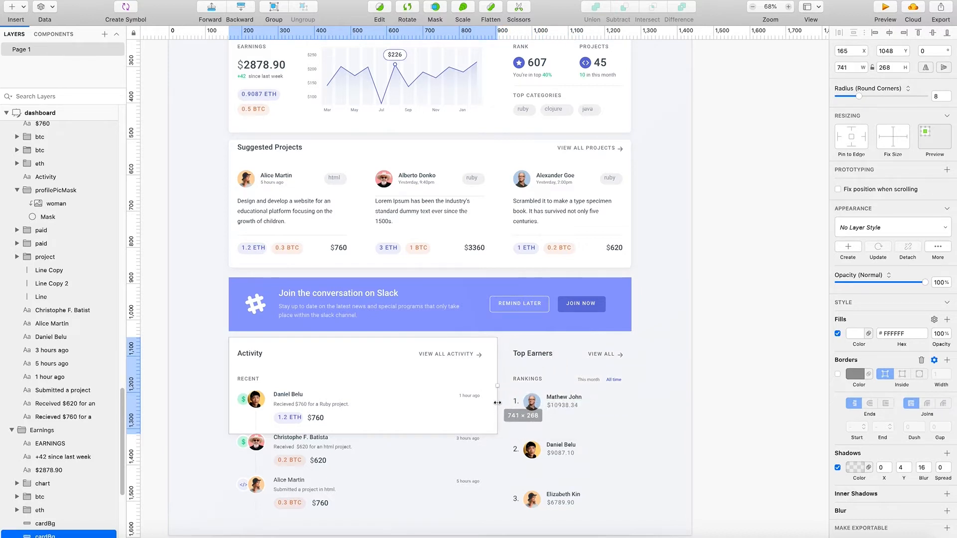
{"action": "left_click_drag", "start_coordinate": [364, 434], "coordinate": [404, 506]}
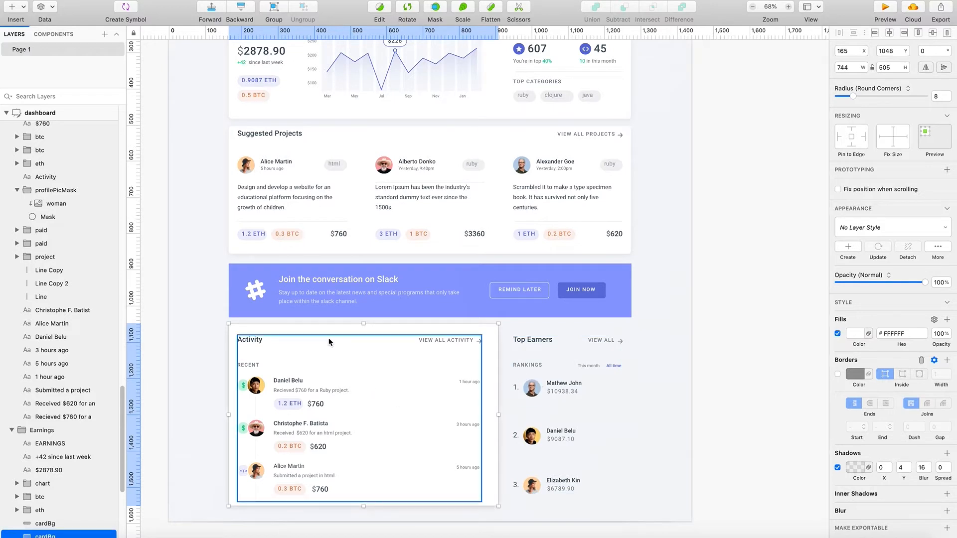
- Duplicate the Activity card background and fit the copy behind Top Earners at X 926, 348 wide and 505 high
{"action": "left_click_drag", "start_coordinate": [327, 326], "coordinate": [458, 331]}
{"action": "left_click_drag", "start_coordinate": [361, 415], "coordinate": [491, 415]}
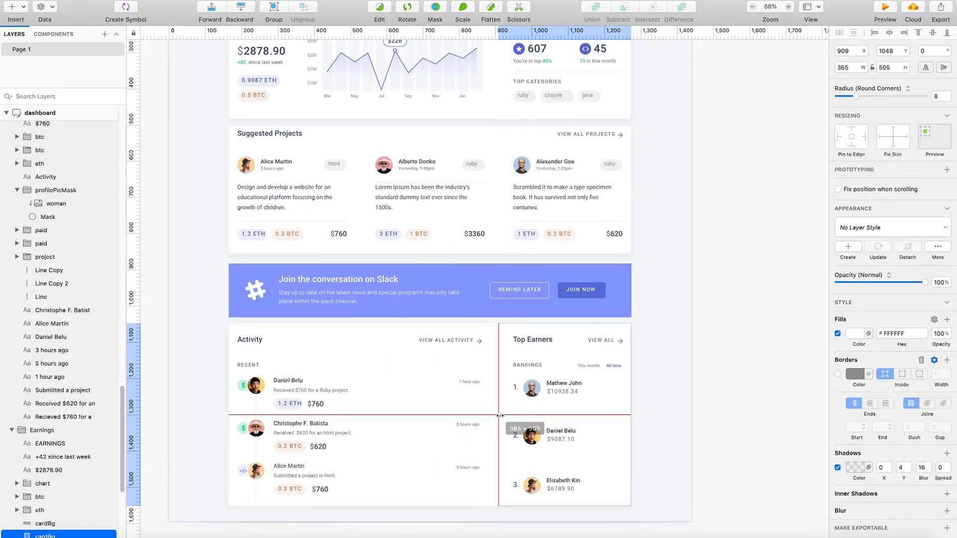
{"action": "left_click_drag", "start_coordinate": [504, 415], "coordinate": [504, 415]}
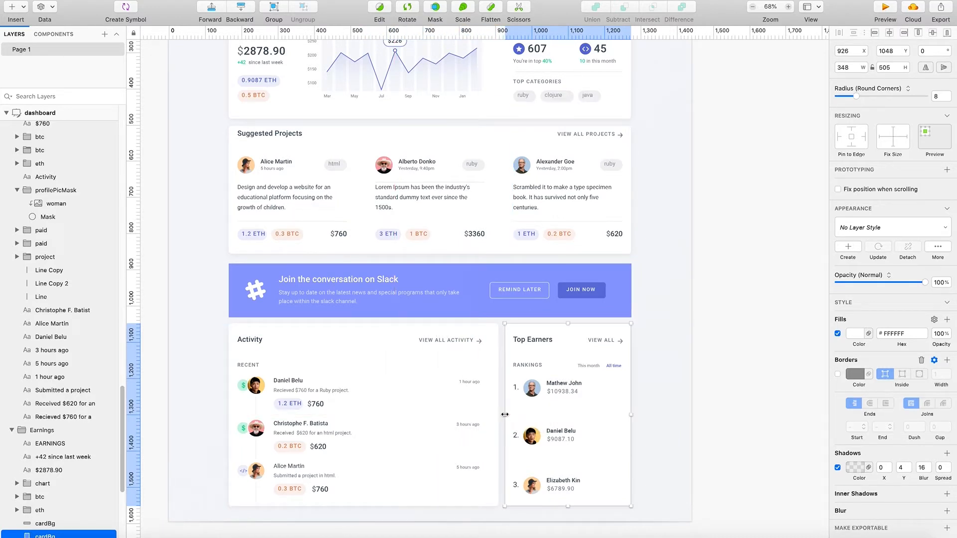
{"action": "left_click", "coordinate": [768, 403]}
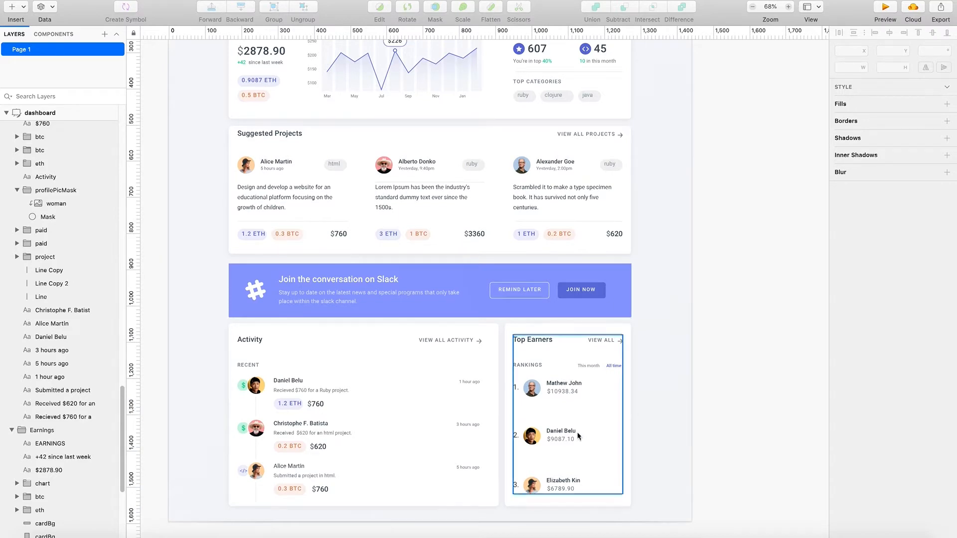
- Move the second and third Top Earners rows up together, leaving a 33 px gap between the first earner's amount and the second row
{"action": "scroll", "coordinate": [481, 369], "scroll_direction": "up", "scroll_amount": 2}
{"action": "scroll", "coordinate": [484, 370], "scroll_direction": "up", "scroll_amount": 10}
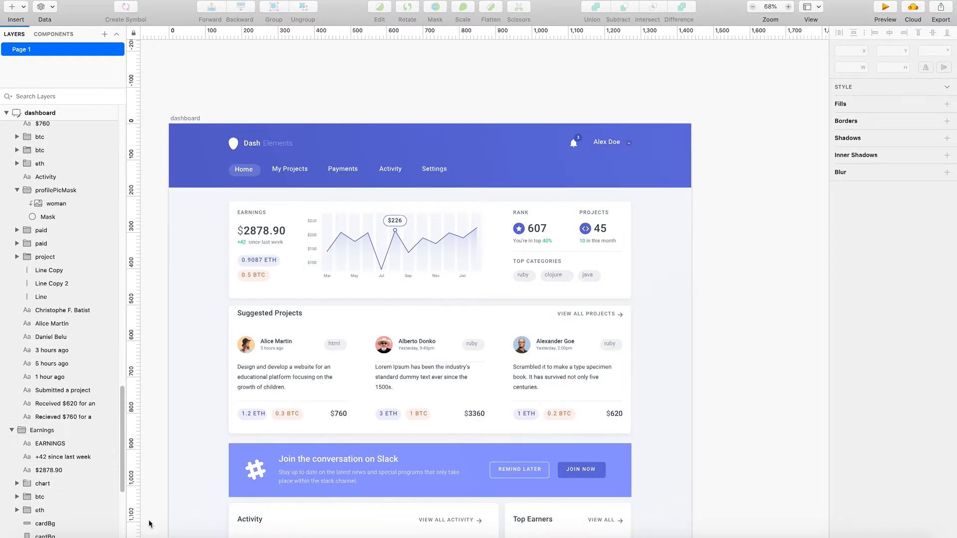
{"action": "scroll", "coordinate": [427, 379], "scroll_direction": "down", "scroll_amount": 12}
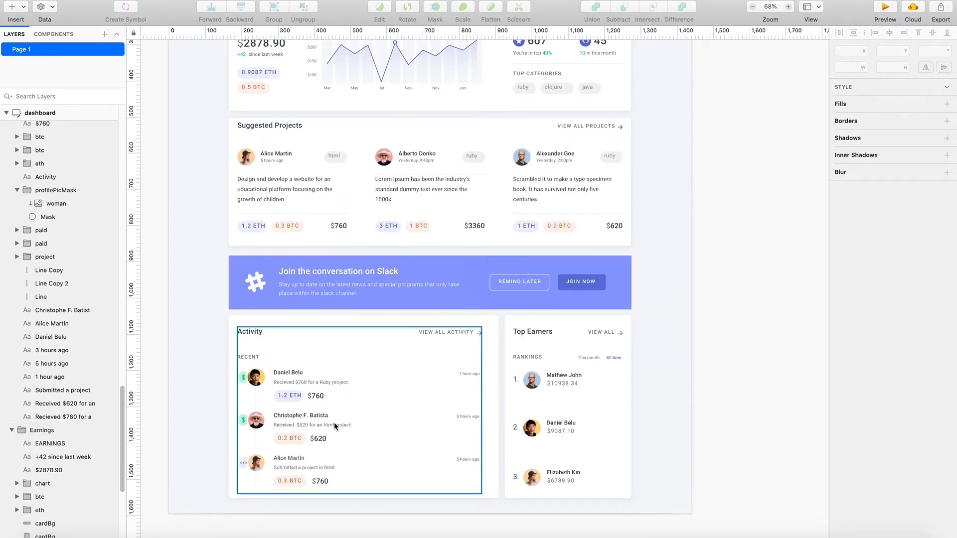
{"action": "scroll", "coordinate": [480, 435], "scroll_direction": "up", "scroll_amount": 5}
{"action": "scroll", "coordinate": [509, 435], "scroll_direction": "up", "scroll_amount": 6}
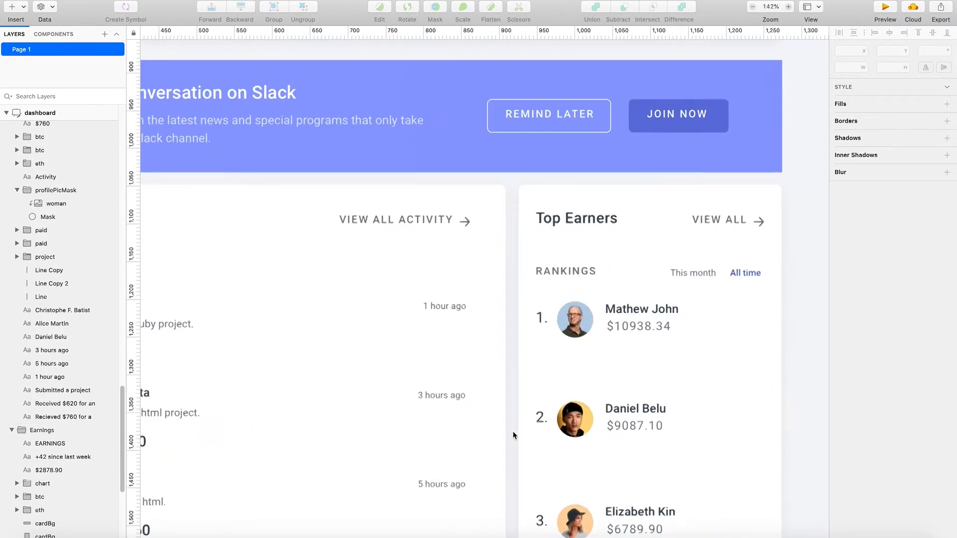
{"action": "double_click", "coordinate": [546, 413]}
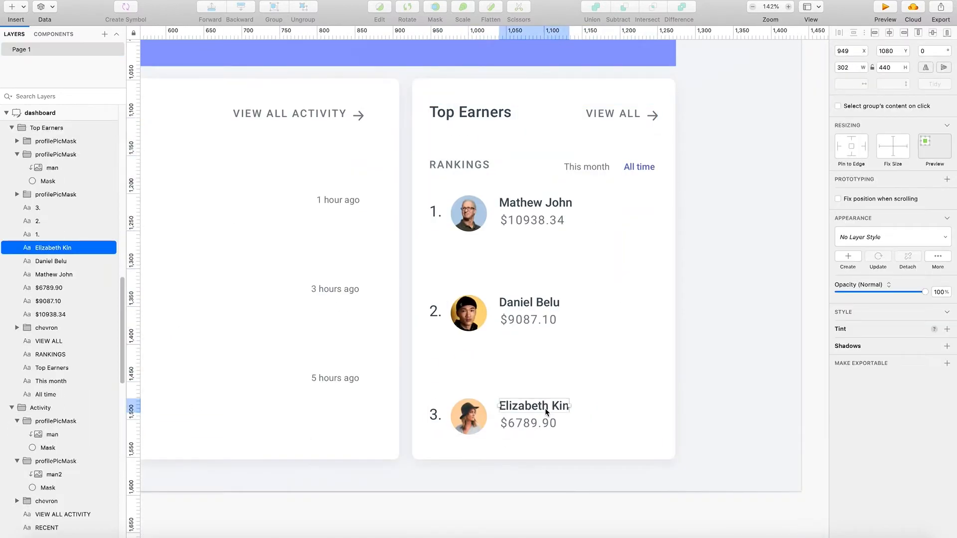
{"action": "left_click", "coordinate": [545, 425], "text": "shift"}
{"action": "left_click", "coordinate": [459, 417], "text": "shift"}
{"action": "left_click", "coordinate": [435, 415], "text": "shift"}
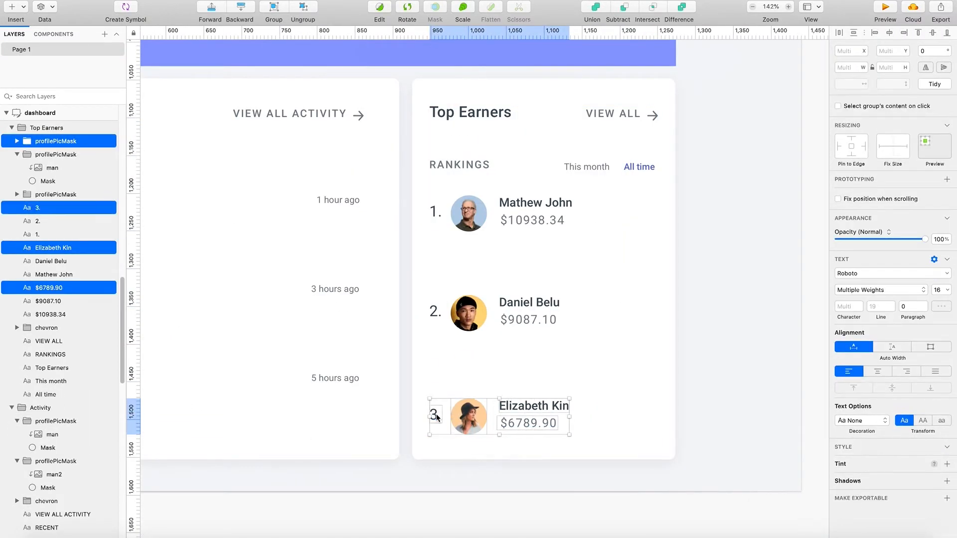
{"action": "left_click", "coordinate": [516, 320], "text": "shift"}
{"action": "left_click", "coordinate": [521, 303], "text": "shift"}
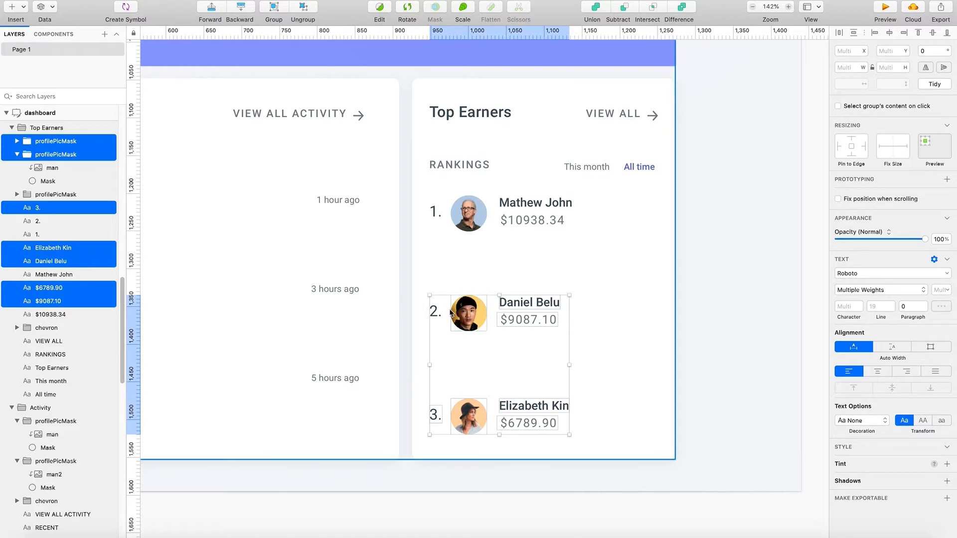
{"action": "left_click", "coordinate": [433, 312], "text": "shift"}
{"action": "left_click_drag", "start_coordinate": [464, 314], "coordinate": [483, 268]}
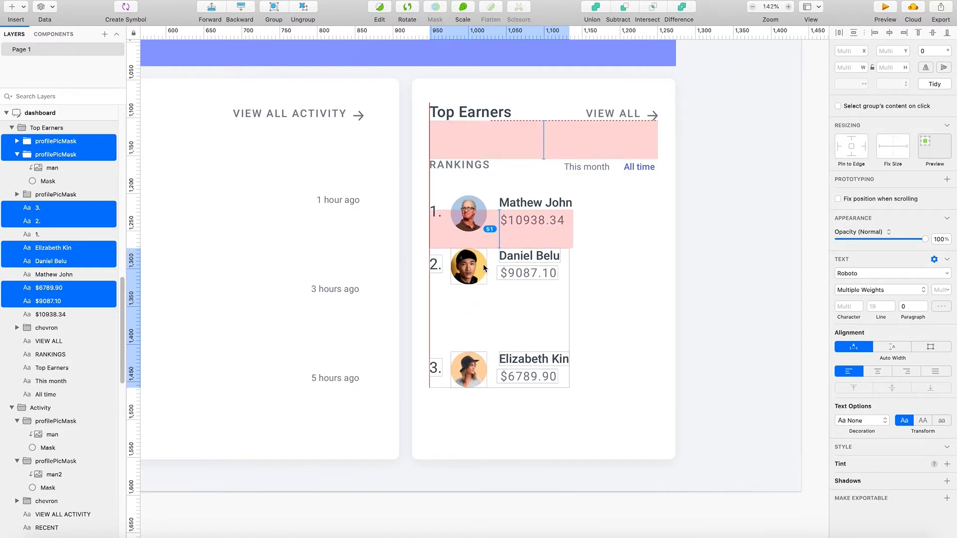
{"action": "mouse_move", "coordinate": [483, 267]}
{"action": "left_mouse_down"}
{"action": "mouse_move", "coordinate": [488, 275]}
{"action": "mouse_move", "coordinate": [493, 261]}
{"action": "left_mouse_up"}
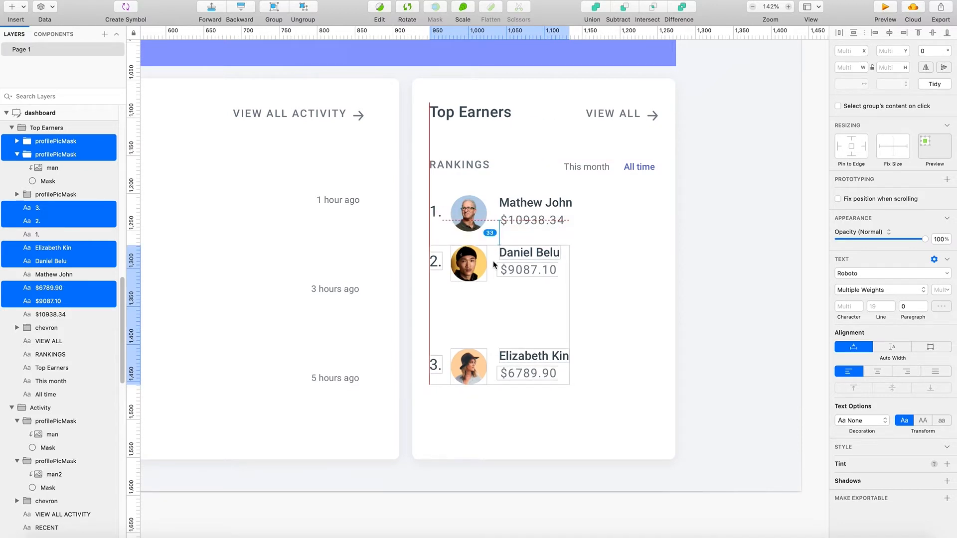
{"action": "left_click_drag", "start_coordinate": [493, 261], "coordinate": [492, 261]}
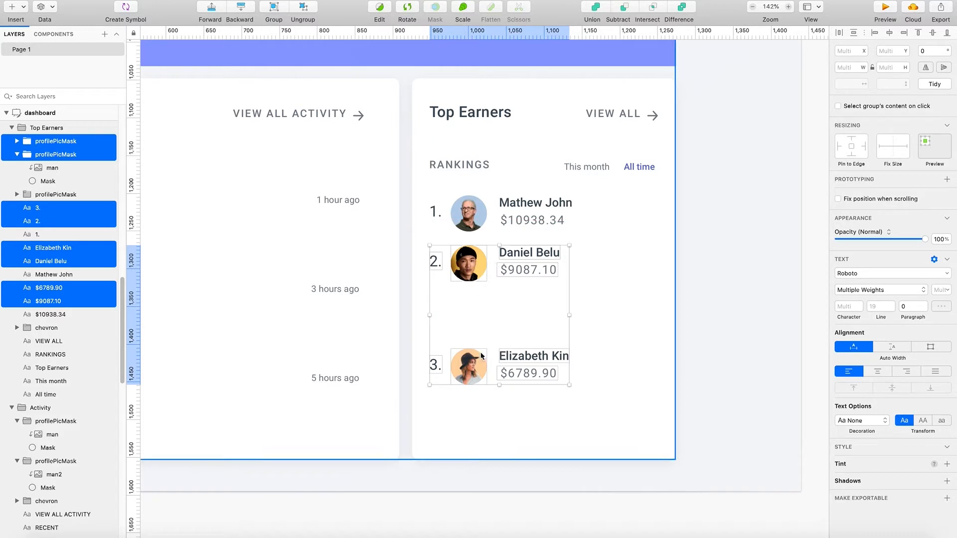
{"action": "left_click", "coordinate": [746, 353]}
{"action": "double_click", "coordinate": [519, 356]}
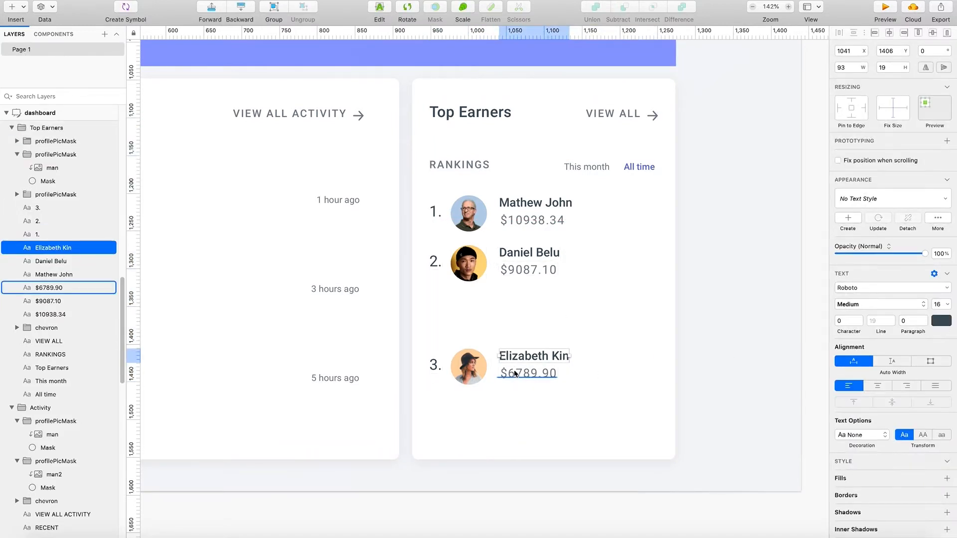
{"action": "left_click", "coordinate": [514, 373], "text": "shift"}
{"action": "left_click", "coordinate": [469, 366], "text": "shift"}
{"action": "left_click", "coordinate": [435, 365], "text": "shift"}
{"action": "left_click", "coordinate": [514, 271], "text": "shift"}
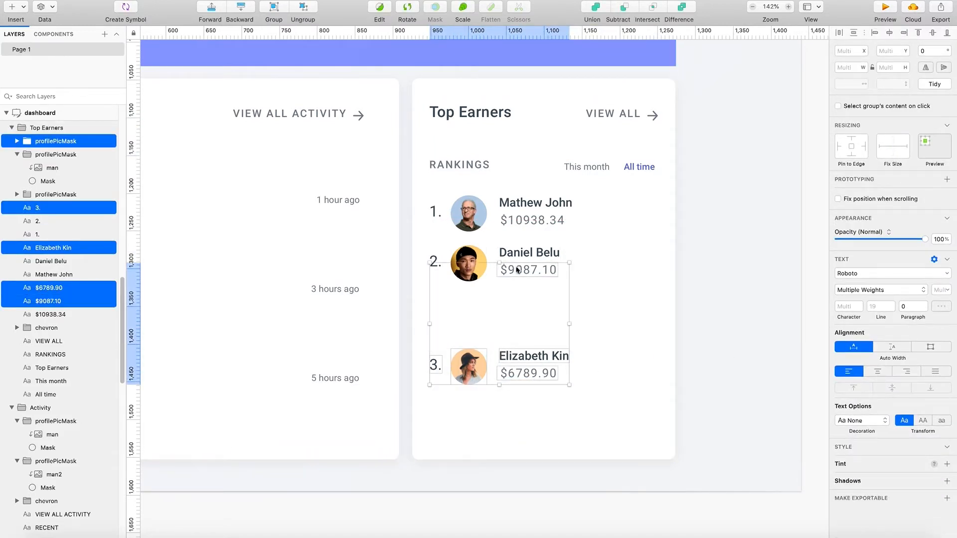
{"action": "left_click", "coordinate": [536, 253], "text": "shift"}
{"action": "left_click", "coordinate": [477, 260], "text": "shift"}
{"action": "left_click", "coordinate": [441, 264], "text": "shift"}
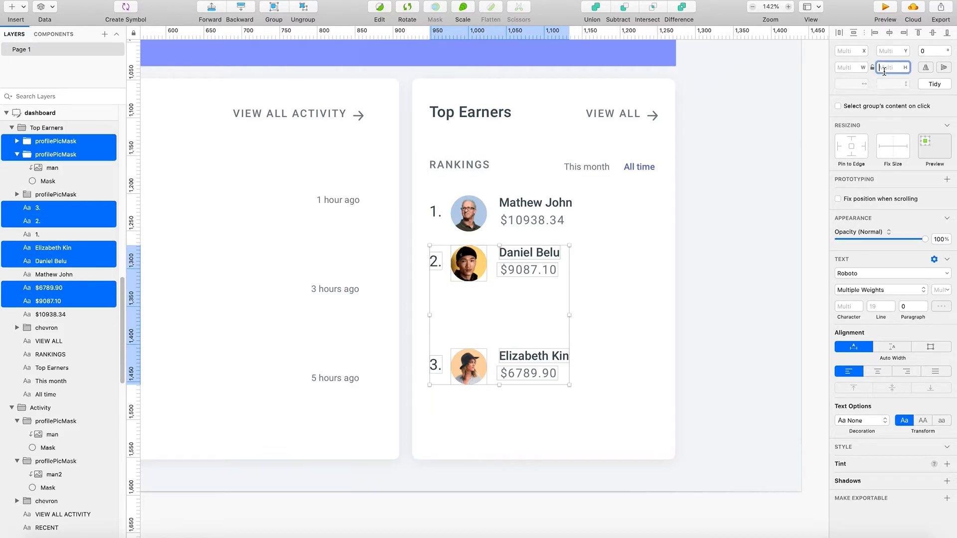
{"action": "key", "text": "Return"}
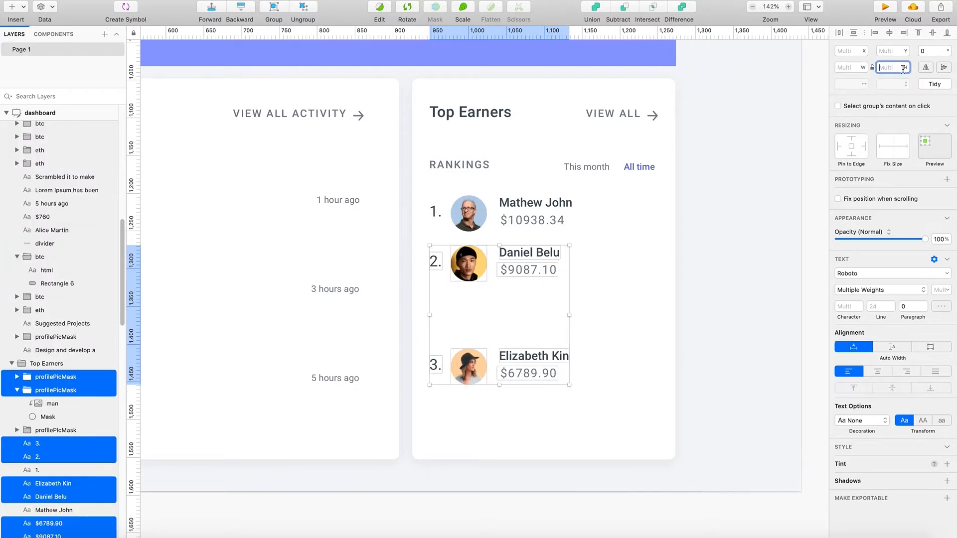
- Try to move the third earner's number, picture, name and amount up together, undoing each incomplete move
{"action": "left_click", "coordinate": [549, 366]}
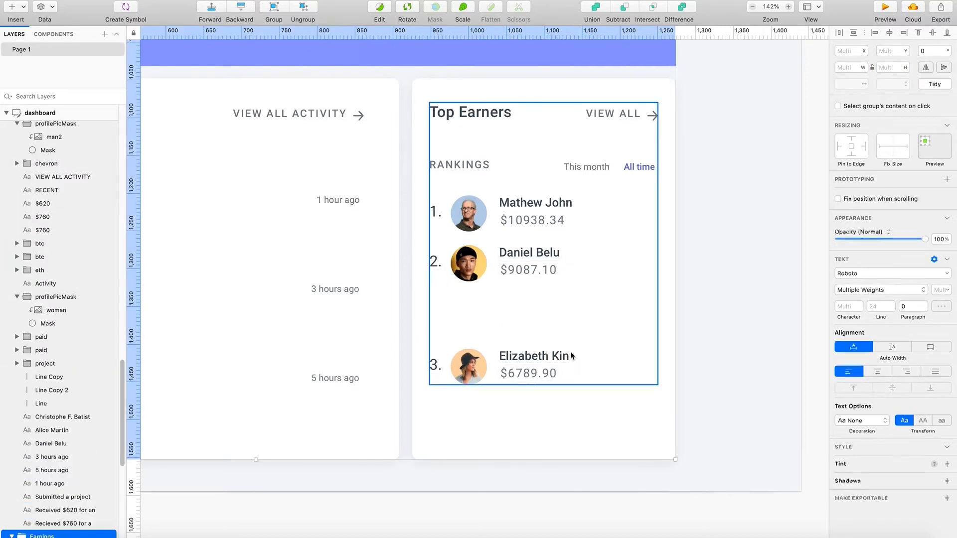
{"action": "left_click", "coordinate": [524, 357]}
{"action": "left_click", "coordinate": [528, 373], "text": "shift"}
{"action": "left_click", "coordinate": [465, 375], "text": "shift"}
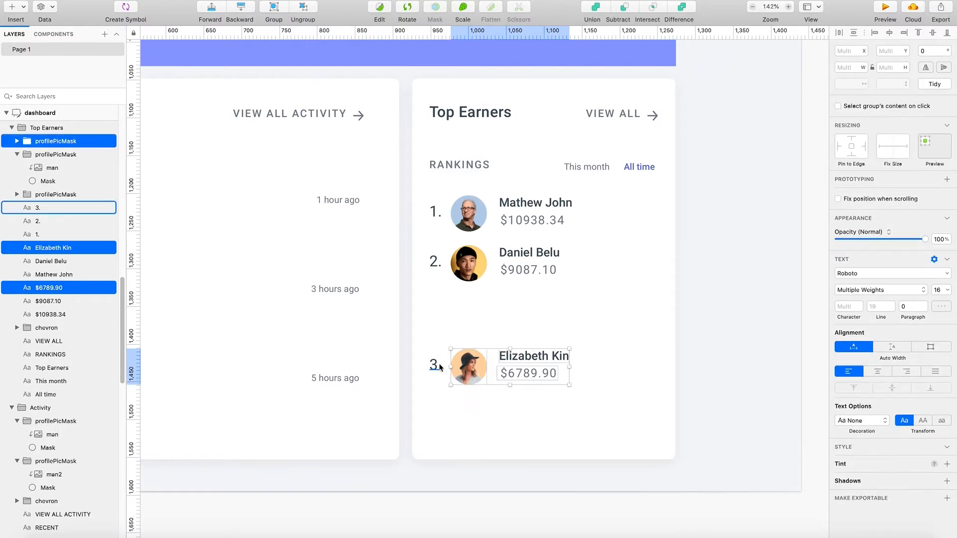
{"action": "left_click_drag", "start_coordinate": [441, 371], "coordinate": [442, 323]}
{"action": "key", "text": "super+z"}
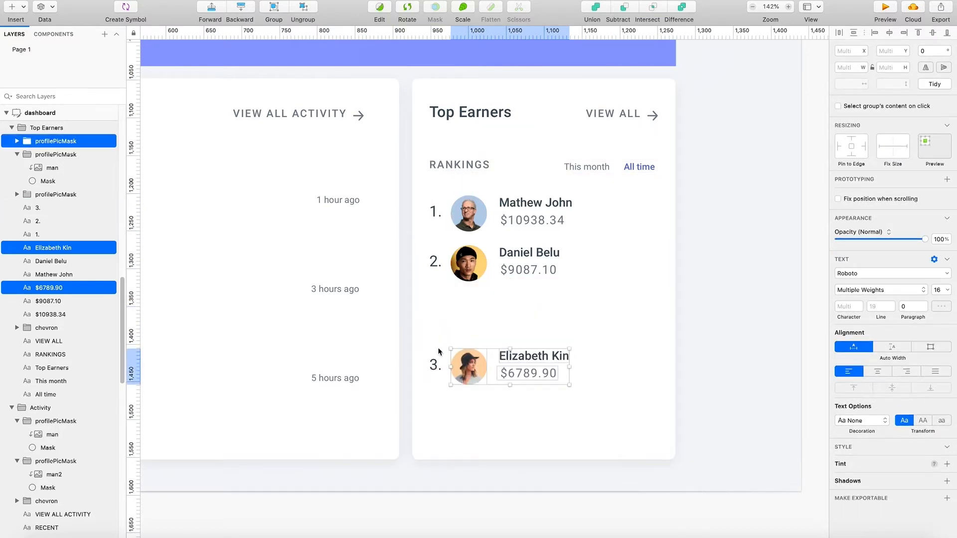
{"action": "left_click", "coordinate": [433, 365], "text": "shift"}
{"action": "left_click_drag", "start_coordinate": [435, 367], "coordinate": [436, 319]}
{"action": "key", "text": "super+z"}
{"action": "left_click", "coordinate": [438, 369], "text": "shift"}
{"action": "left_click_drag", "start_coordinate": [437, 368], "coordinate": [472, 349]}
{"action": "key", "text": "super+z"}
{"action": "left_click", "coordinate": [435, 368], "text": "shift"}
{"action": "key", "text": "super+z"}
{"action": "left_click", "coordinate": [471, 366], "text": "shift"}
{"action": "key", "text": "super+z"}
{"action": "left_click", "coordinate": [478, 362], "text": "shift"}
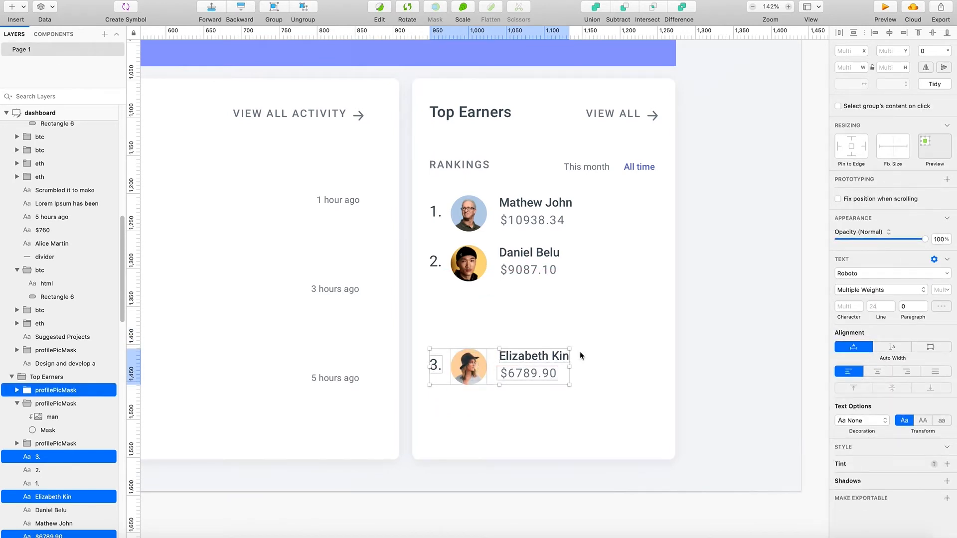
{"action": "left_click", "coordinate": [564, 357], "text": "shift"}
{"action": "left_click_drag", "start_coordinate": [567, 384], "coordinate": [566, 345]}
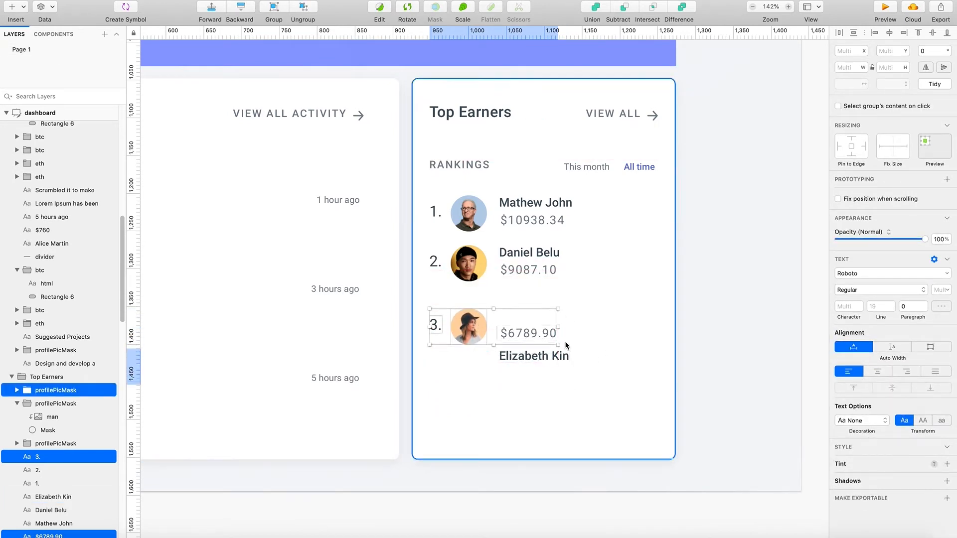
{"action": "key", "text": "super+z"}
{"action": "left_click", "coordinate": [510, 358], "text": "shift"}
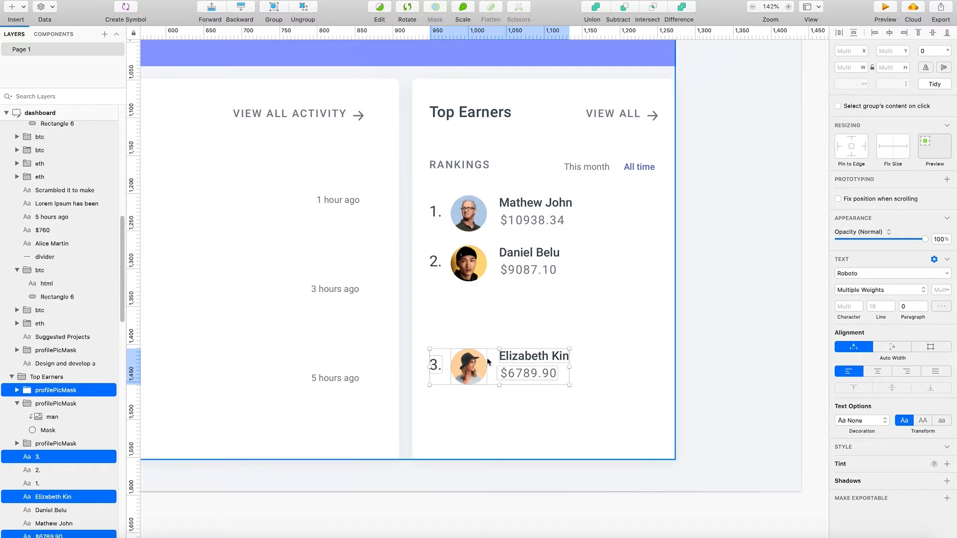
{"action": "left_click", "coordinate": [486, 349], "text": "shift"}
{"action": "left_click_drag", "start_coordinate": [486, 348], "coordinate": [486, 323]}
{"action": "key", "text": "super+z"}
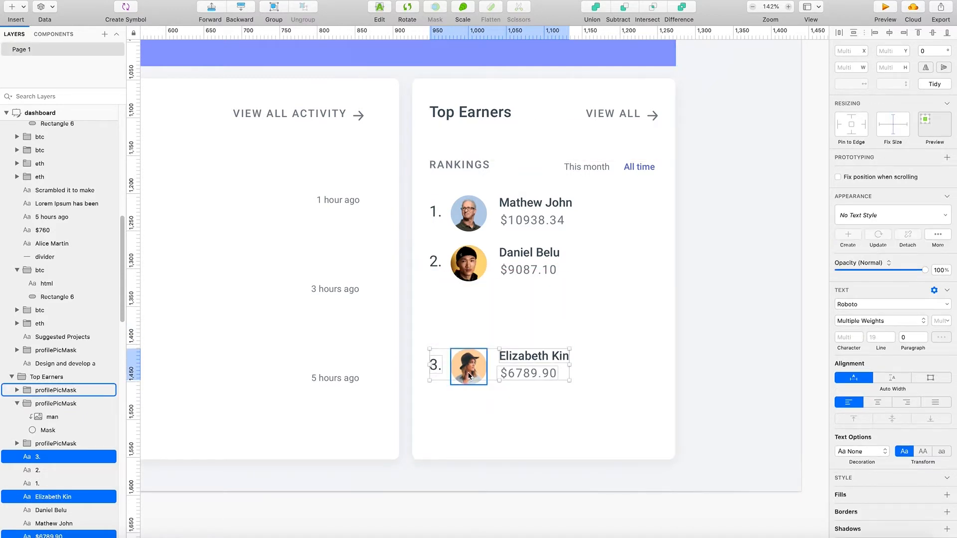
- Move the third earner's row up beneath the second together with the Activity and Top Earners card backgrounds, bringing the cards to Y 987
{"action": "left_click", "coordinate": [469, 375], "text": "shift"}
{"action": "left_click_drag", "start_coordinate": [497, 368], "coordinate": [500, 334]}
{"action": "key", "text": "super+z"}
{"action": "left_click", "coordinate": [504, 372], "text": "shift"}
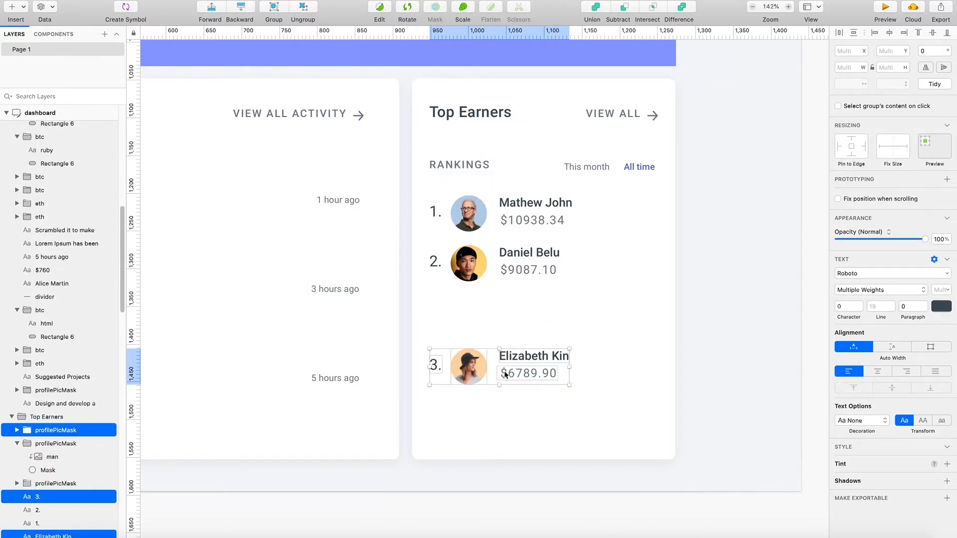
{"action": "left_click_drag", "start_coordinate": [499, 371], "coordinate": [510, 318]}
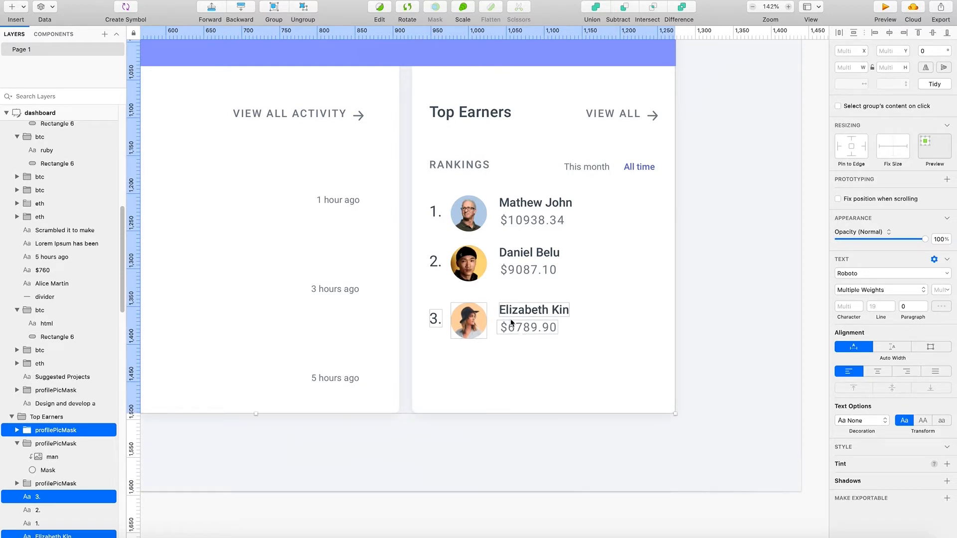
{"action": "left_click", "coordinate": [727, 373]}
{"action": "double_click", "coordinate": [608, 381]}
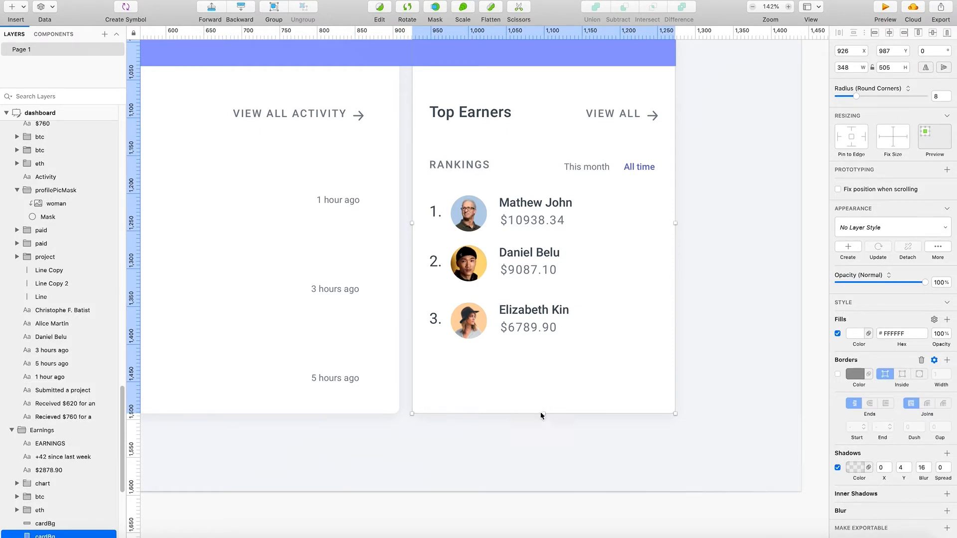
- Move the RANKINGS label up directly beneath the Top Earners heading, at X 949 and Y 1108
{"action": "scroll", "coordinate": [547, 408], "scroll_direction": "up", "scroll_amount": 5}
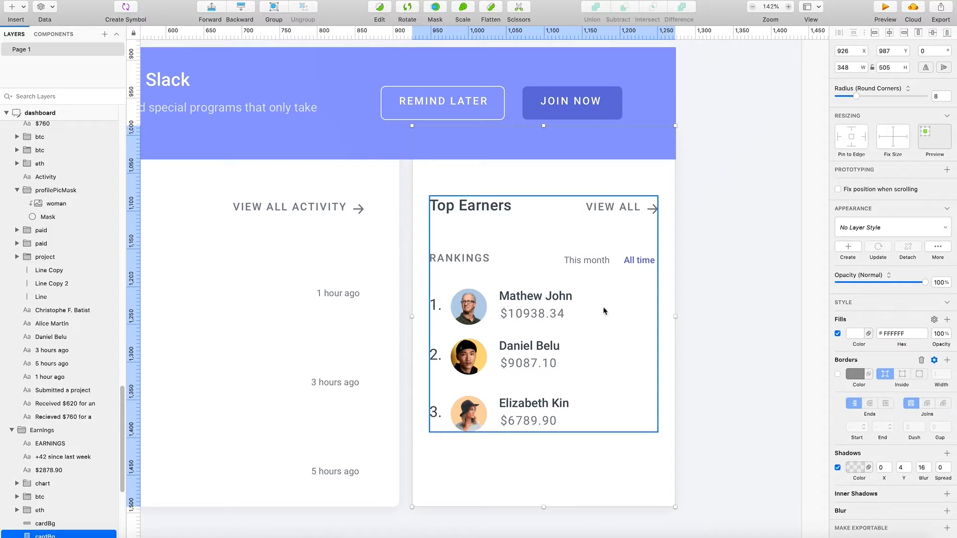
{"action": "double_click", "coordinate": [433, 264]}
{"action": "left_click_drag", "start_coordinate": [434, 263], "coordinate": [451, 225]}
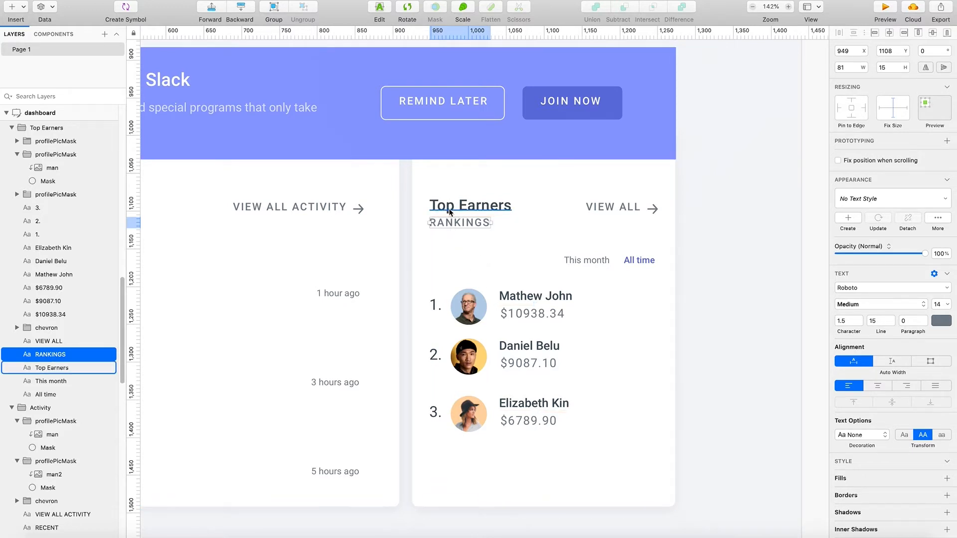
{"action": "left_click", "coordinate": [598, 266]}
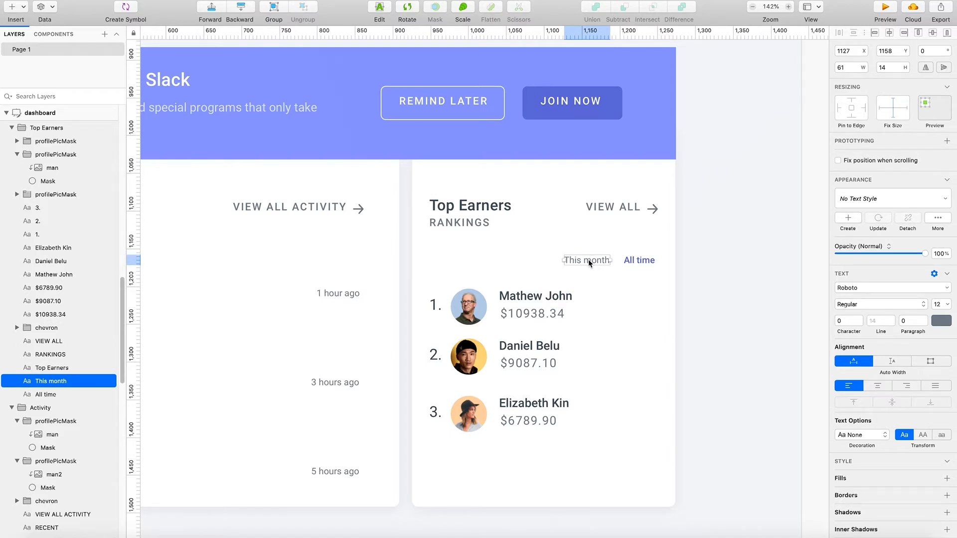
{"action": "left_click_drag", "start_coordinate": [588, 259], "coordinate": [535, 261]}
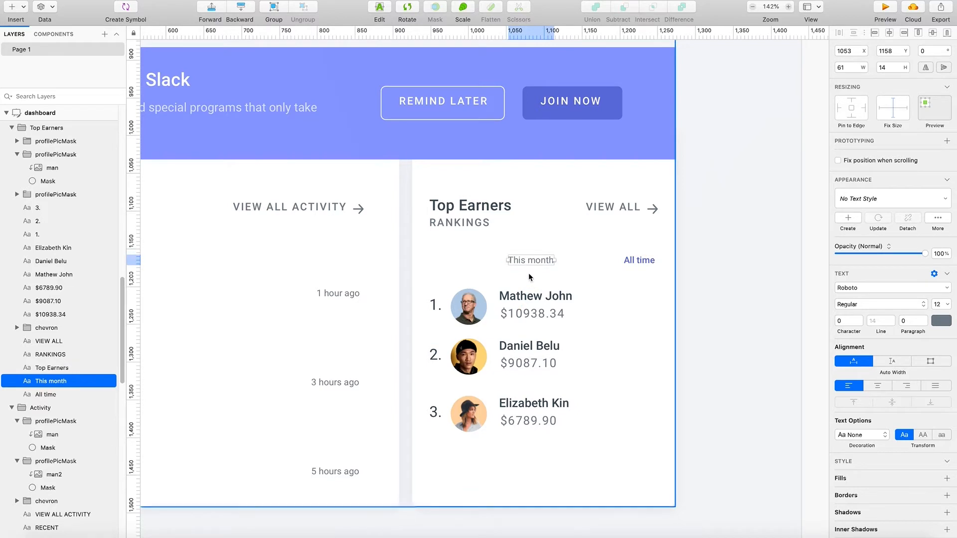
{"action": "key", "text": "super+z"}
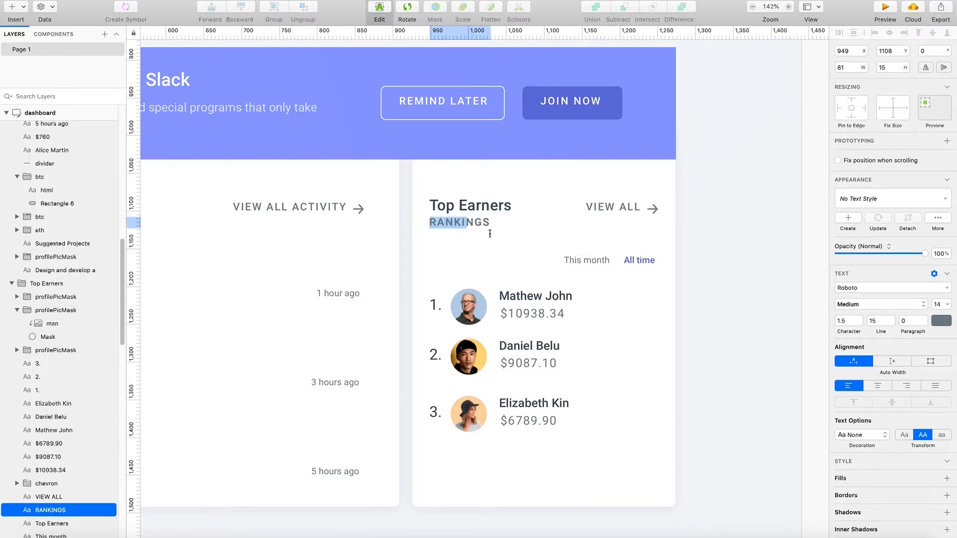
{"action": "left_click", "coordinate": [487, 226]}
{"action": "left_click", "coordinate": [483, 223]}
{"action": "left_click_drag", "start_coordinate": [483, 223], "coordinate": [455, 228]}
- Move the "This month" filter to X 949 beneath RANKINGS and place "All time" beside it at X 1030, both at Y 1158
{"action": "left_click_drag", "start_coordinate": [582, 259], "coordinate": [460, 268]}
{"action": "left_click", "coordinate": [640, 259]}
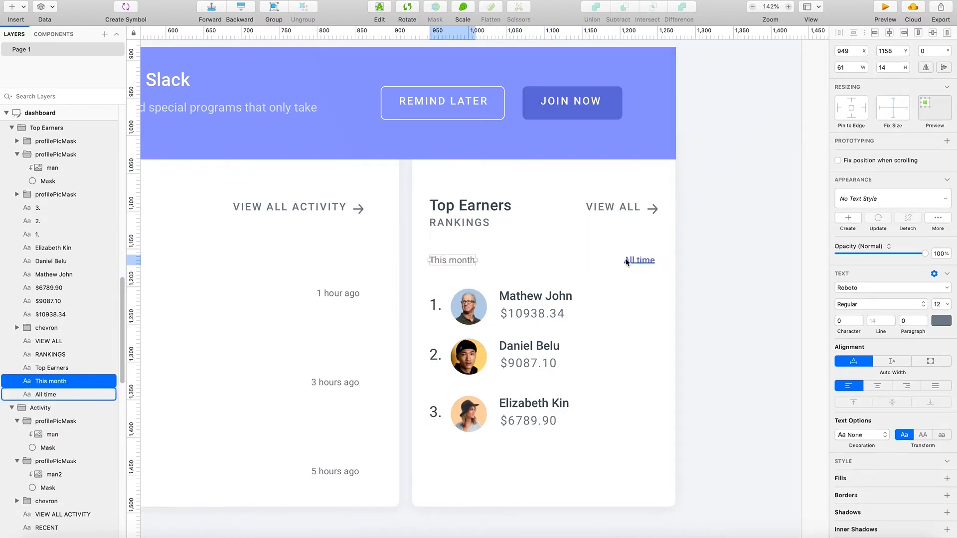
{"action": "left_click_drag", "start_coordinate": [641, 261], "coordinate": [510, 270]}
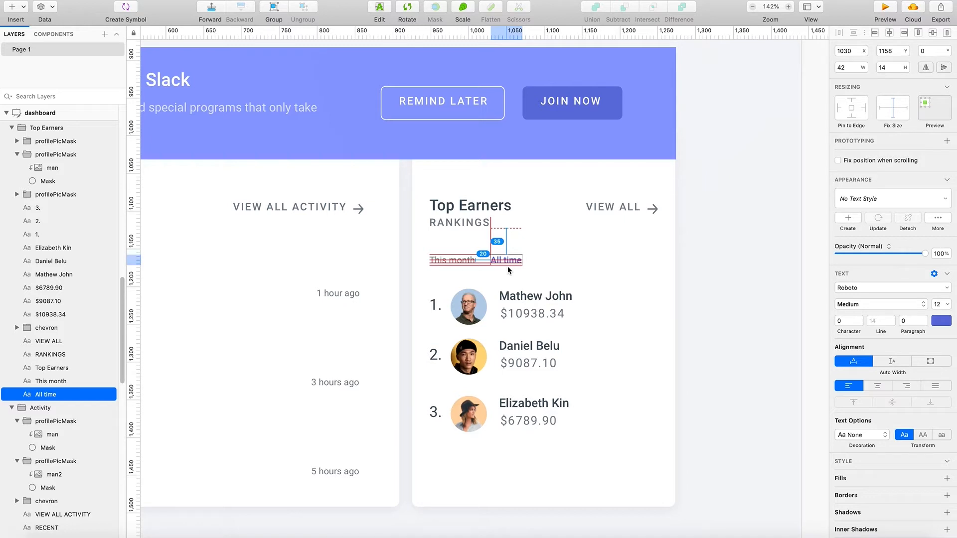
{"action": "left_click_drag", "start_coordinate": [507, 266], "coordinate": [508, 266]}
{"action": "left_click", "coordinate": [748, 267]}
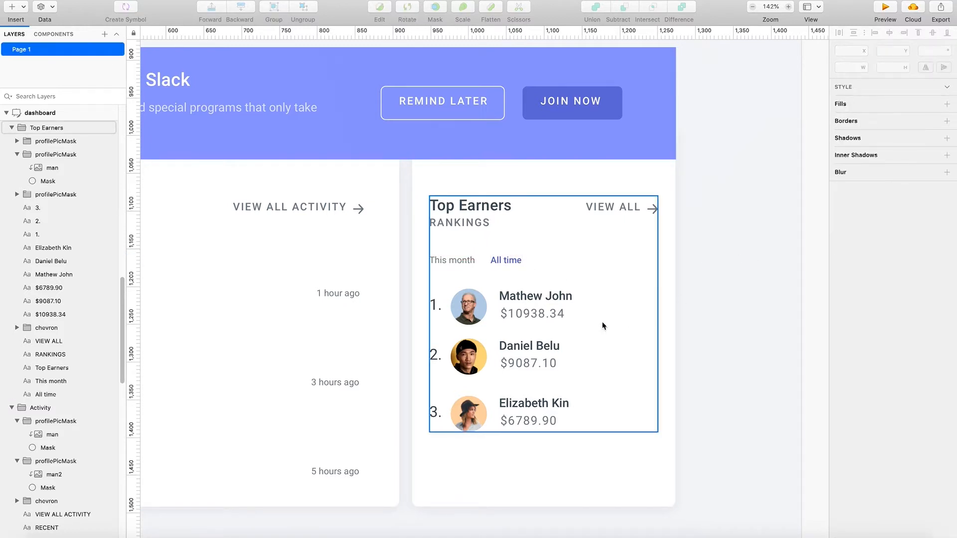
- Nudge the third earner's number, picture, name and amount down slightly together in the Top Earners card
{"action": "scroll", "coordinate": [554, 351], "scroll_direction": "down", "scroll_amount": 1}
{"action": "left_click", "coordinate": [503, 420]}
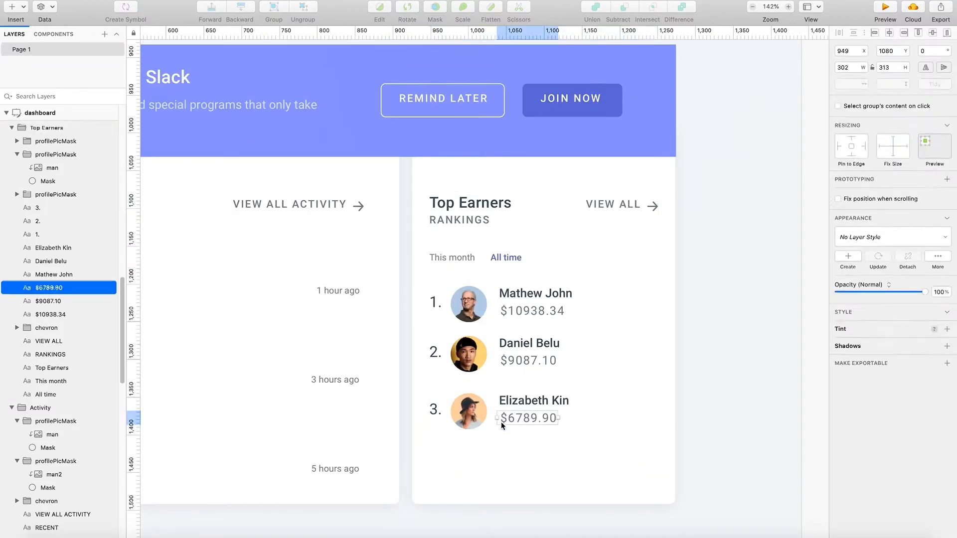
{"action": "left_click", "coordinate": [515, 404], "text": "shift"}
{"action": "left_click", "coordinate": [469, 409], "text": "shift"}
{"action": "left_click", "coordinate": [436, 410], "text": "shift"}
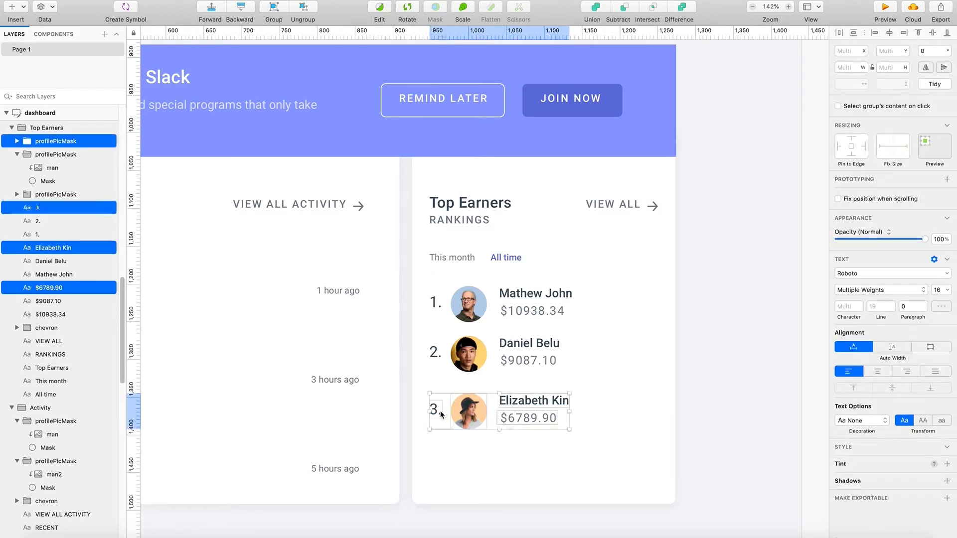
{"action": "left_click_drag", "start_coordinate": [470, 408], "coordinate": [475, 408]}
- Try to distribute the numbers, pictures, names and amounts of all three earners vertically, allowing uneven spacing
{"action": "left_click", "coordinate": [468, 354], "text": "shift"}
{"action": "left_click", "coordinate": [519, 360], "text": "shift"}
{"action": "left_click", "coordinate": [520, 345], "text": "shift"}
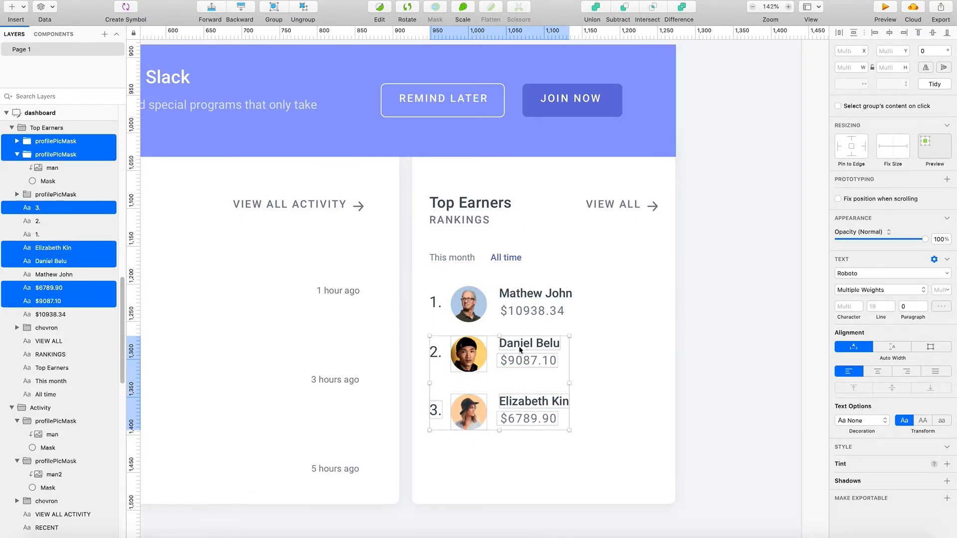
{"action": "left_click", "coordinate": [438, 354], "text": "shift"}
{"action": "left_click", "coordinate": [531, 311], "text": "shift"}
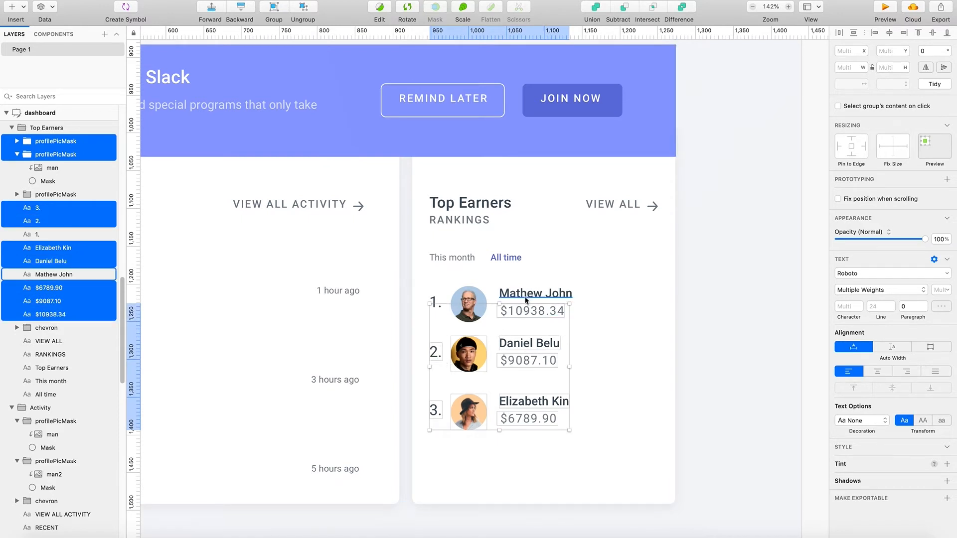
{"action": "left_click", "coordinate": [535, 294], "text": "shift"}
{"action": "left_click", "coordinate": [469, 304], "text": "shift"}
{"action": "left_click", "coordinate": [440, 309], "text": "shift"}
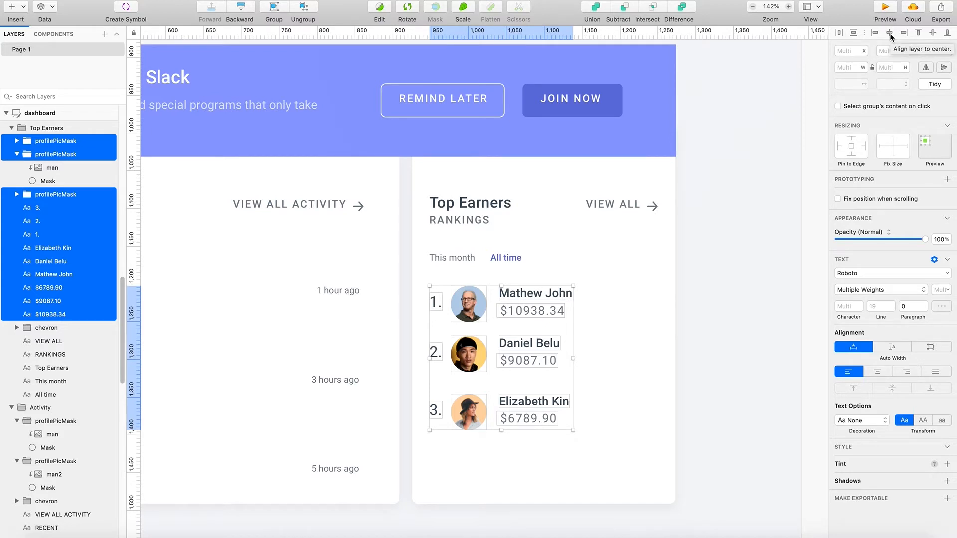
{"action": "left_click", "coordinate": [852, 33]}
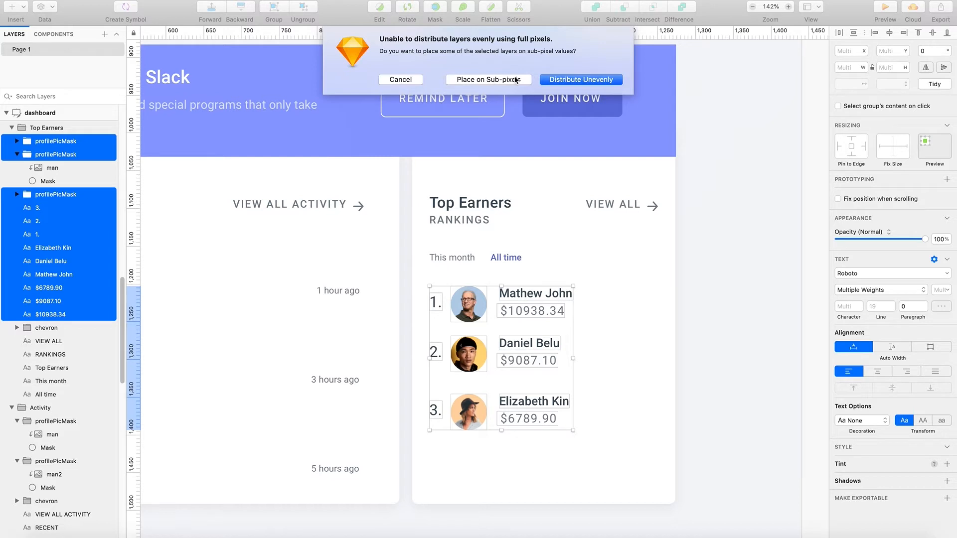
{"action": "left_click", "coordinate": [584, 79]}
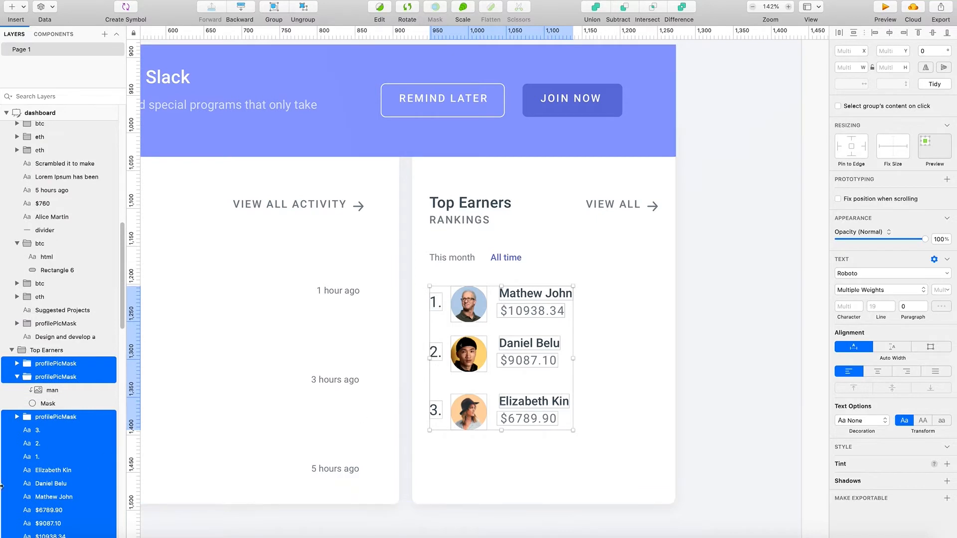
- Collapse the second earner's profilePicMask group in the Top Earners layers
{"action": "scroll", "coordinate": [55, 448], "scroll_direction": "down", "scroll_amount": 3}
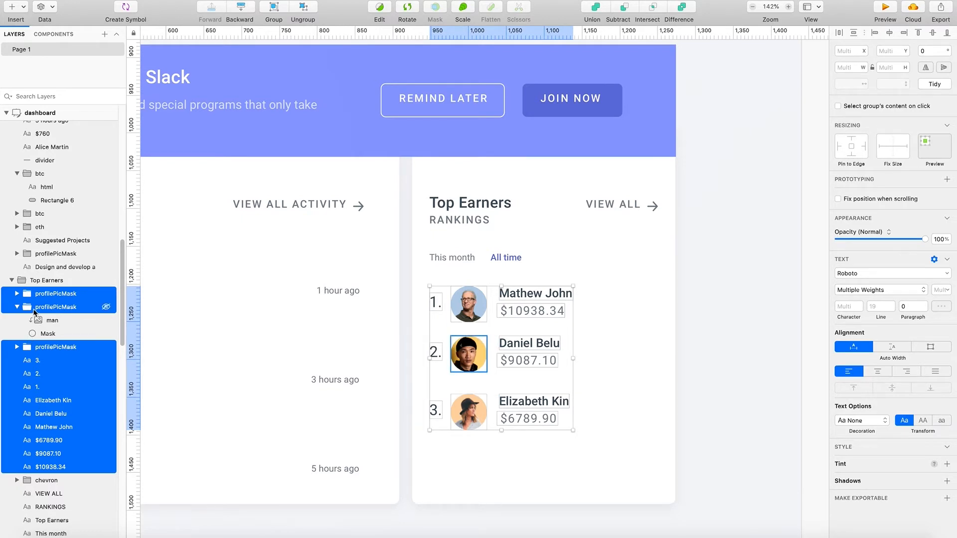
{"action": "left_click", "coordinate": [16, 294]}
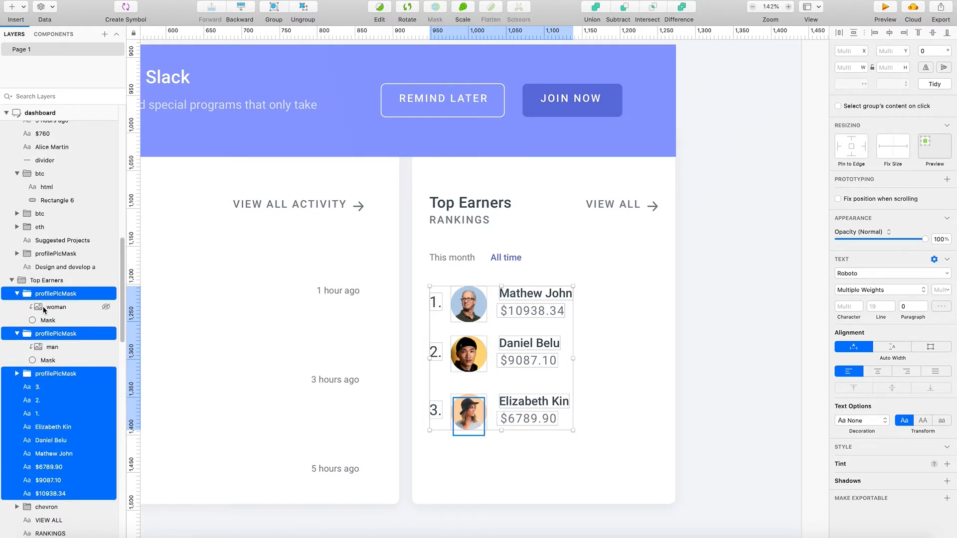
{"action": "left_click", "coordinate": [17, 294]}
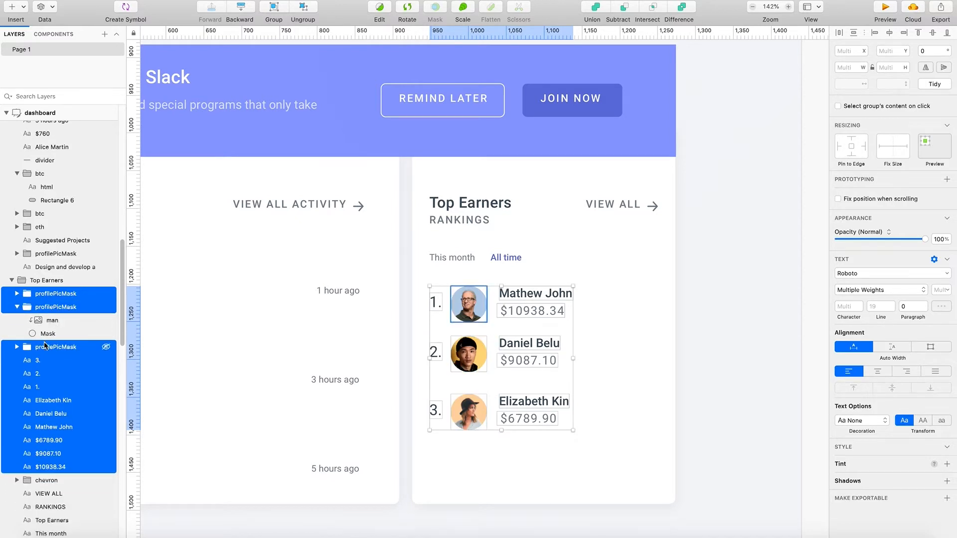
{"action": "left_click", "coordinate": [18, 308]}
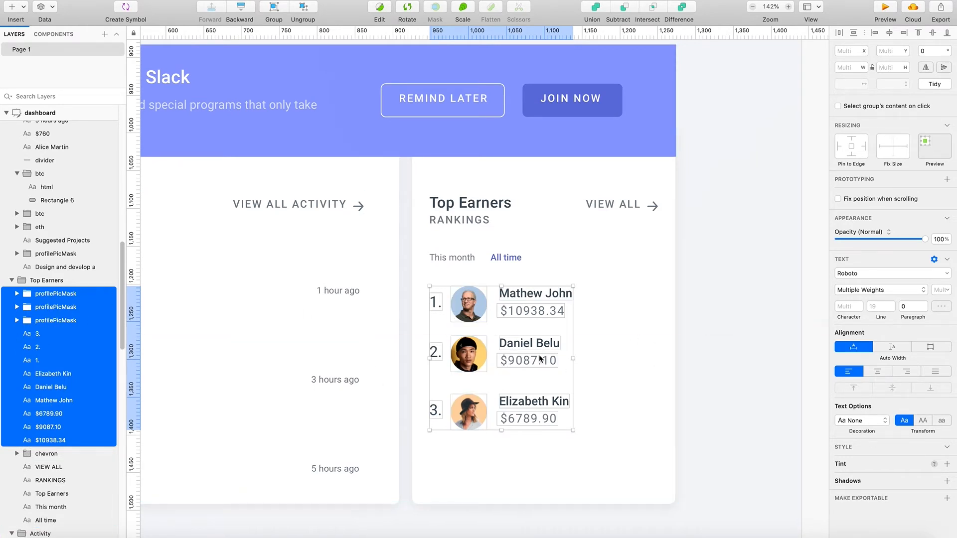
- Try to move the second earner's row down, undoing the incomplete move
{"action": "left_click", "coordinate": [505, 335]}
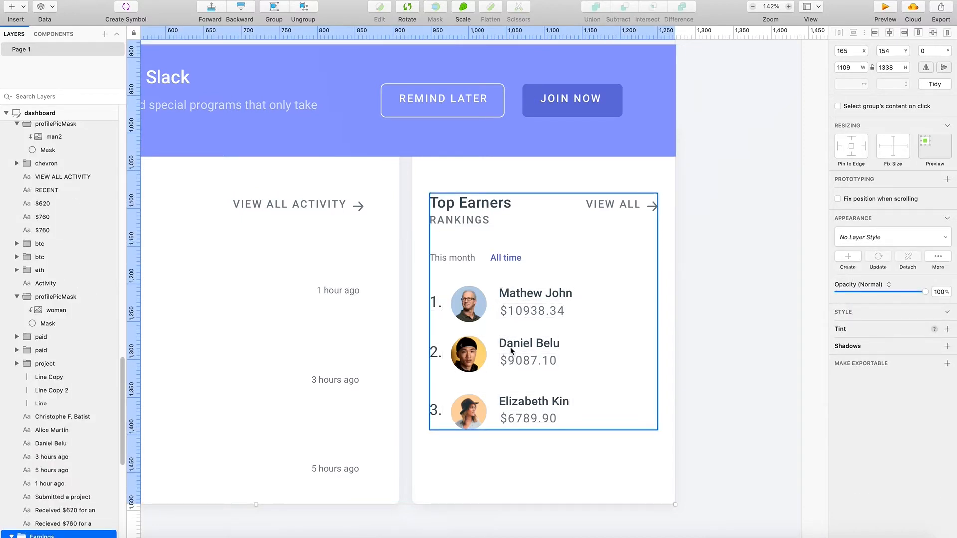
{"action": "double_click", "coordinate": [517, 358]}
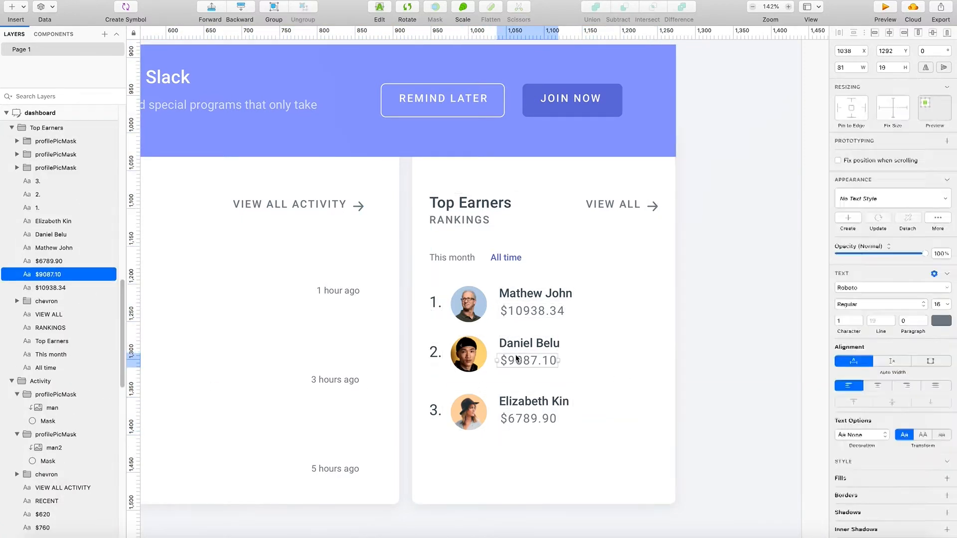
{"action": "left_click", "coordinate": [528, 344]}
{"action": "left_click", "coordinate": [456, 358], "text": "shift"}
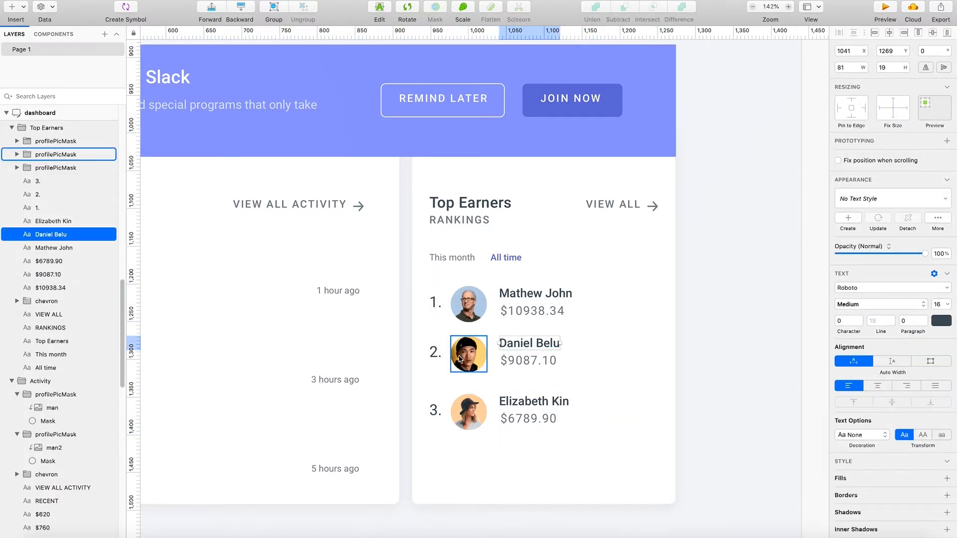
{"action": "left_click", "coordinate": [431, 353], "text": "shift"}
{"action": "left_click", "coordinate": [462, 355], "text": "shift"}
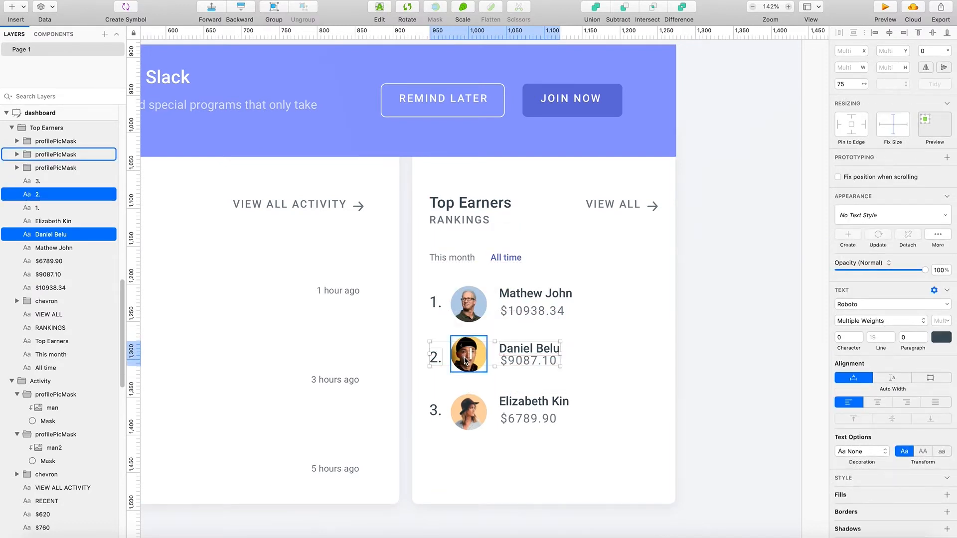
{"action": "left_click", "coordinate": [609, 386]}
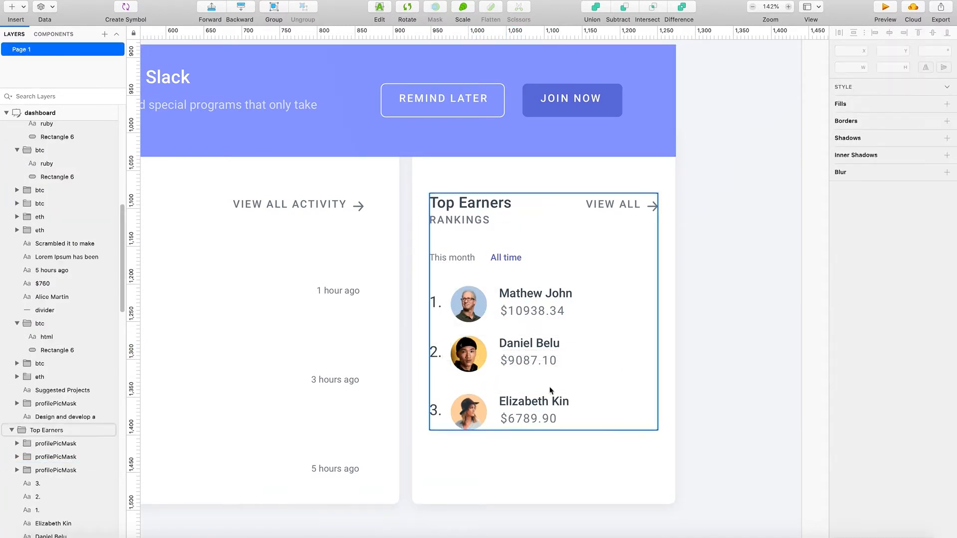
- Move the second earner's number, picture, name and amount down together so the row sits midway between the first and third
{"action": "double_click", "coordinate": [526, 362]}
{"action": "left_click", "coordinate": [525, 344], "text": "shift"}
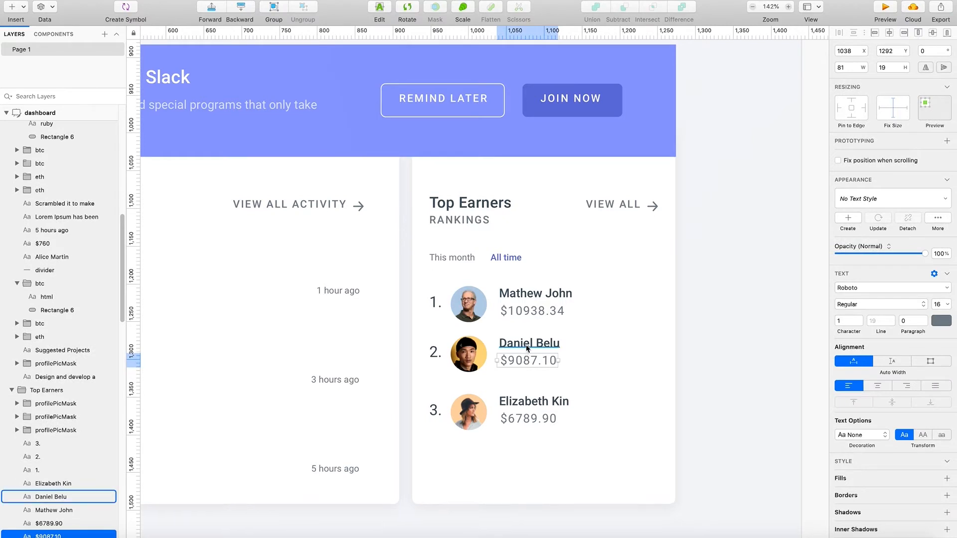
{"action": "left_click", "coordinate": [461, 349], "text": "shift"}
{"action": "key", "text": "shift+Down"}
{"action": "key", "text": "super+z"}
{"action": "left_click", "coordinate": [436, 356], "text": "shift"}
{"action": "left_click", "coordinate": [439, 355], "text": "shift"}
{"action": "key", "text": "shift+Down"}
{"action": "key", "text": "super+z"}
{"action": "left_click", "coordinate": [437, 356], "text": "shift"}
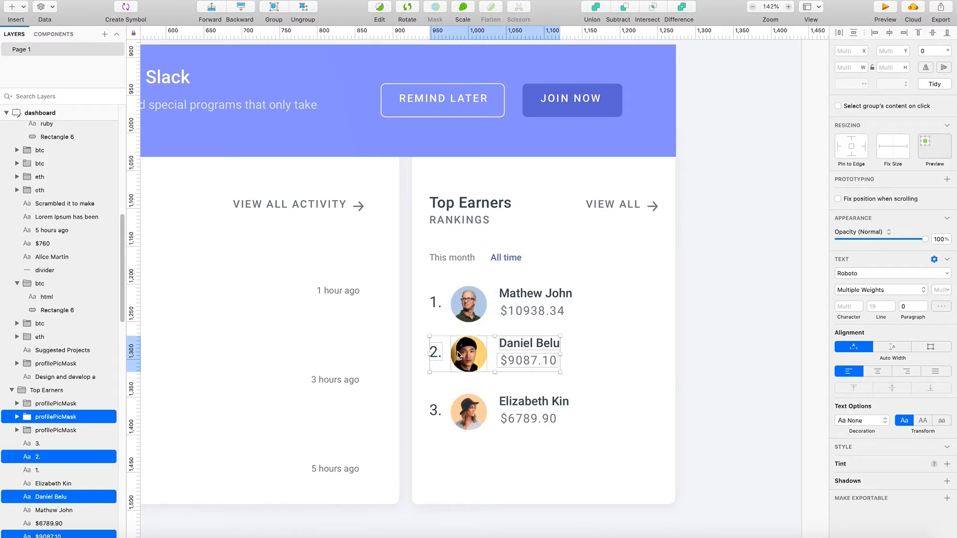
{"action": "left_click_drag", "start_coordinate": [462, 355], "coordinate": [463, 359]}
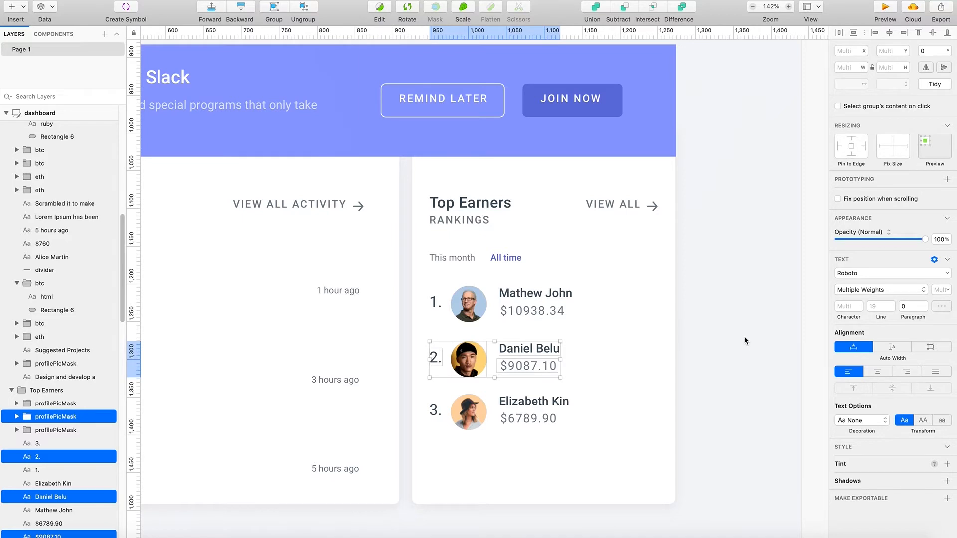
{"action": "left_click", "coordinate": [794, 343]}
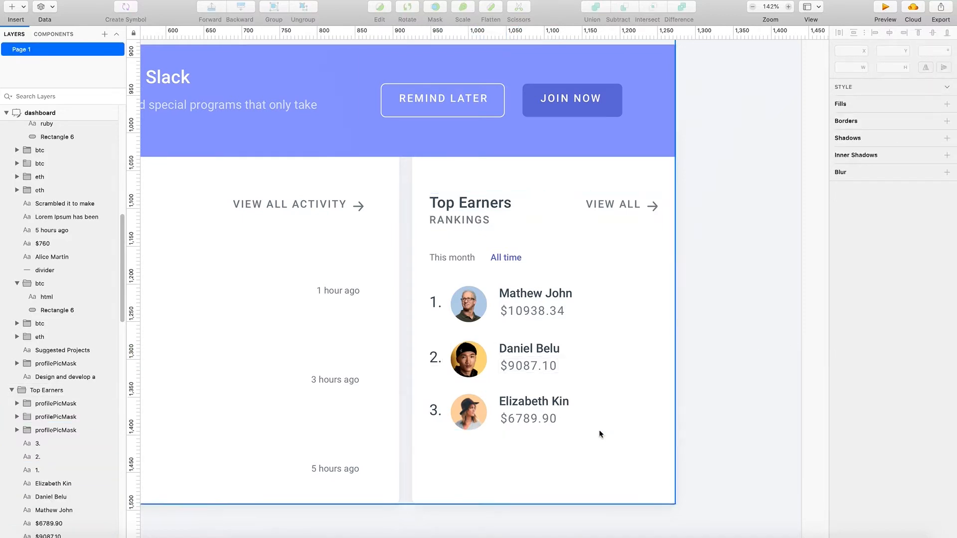
- Move the RANKINGS label down slightly and bring the "This month" and "All time" filters up beneath it at Y 1141
{"action": "left_click", "coordinate": [451, 220]}
{"action": "left_click_drag", "start_coordinate": [451, 220], "coordinate": [458, 228]}
{"action": "left_click", "coordinate": [453, 257]}
{"action": "left_click", "coordinate": [506, 257], "text": "shift"}
{"action": "left_click", "coordinate": [504, 256], "text": "shift"}
{"action": "mouse_move", "coordinate": [504, 256]}
{"action": "left_mouse_down"}
{"action": "mouse_move", "coordinate": [503, 243]}
{"action": "mouse_move", "coordinate": [511, 256]}
{"action": "mouse_move", "coordinate": [513, 245]}
{"action": "left_mouse_up"}
{"action": "left_click", "coordinate": [504, 256], "text": "shift"}
{"action": "key", "text": "super+z"}
{"action": "left_click", "coordinate": [511, 258], "text": "shift"}
{"action": "key", "text": "super+z"}
{"action": "key", "text": "super+z"}
{"action": "key", "text": "super+z"}
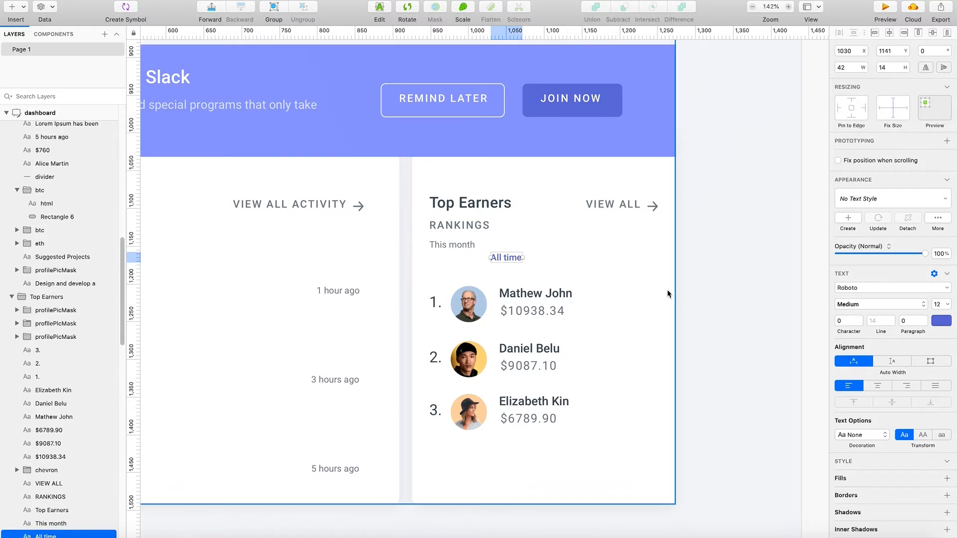
{"action": "key", "text": "super+shift+z"}
{"action": "key", "text": "super+shift+z"}
{"action": "left_click", "coordinate": [690, 289]}
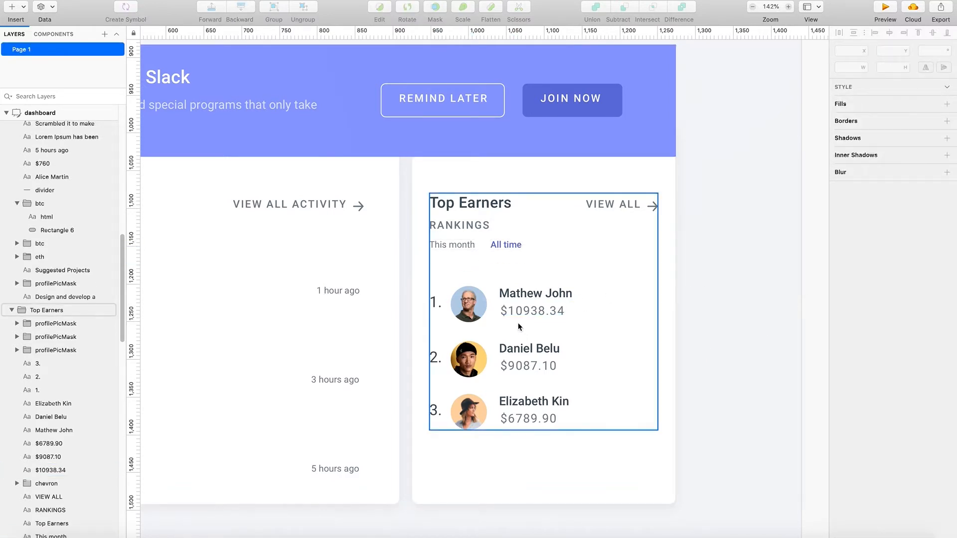
- Nudge the Earnings group containing the card backgrounds down to Y 161
{"action": "double_click", "coordinate": [507, 292]}
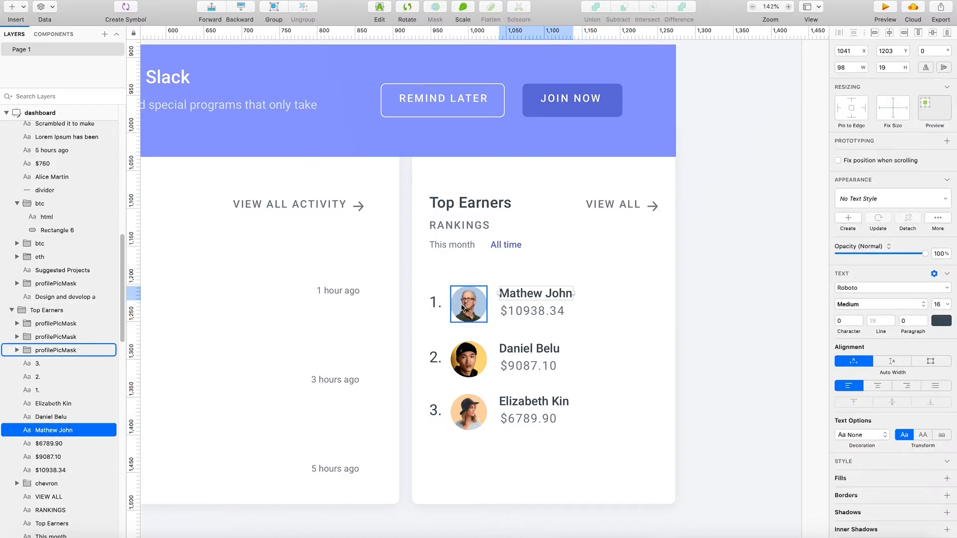
{"action": "left_click", "coordinate": [571, 343]}
{"action": "left_click", "coordinate": [593, 399]}
{"action": "left_click", "coordinate": [608, 471]}
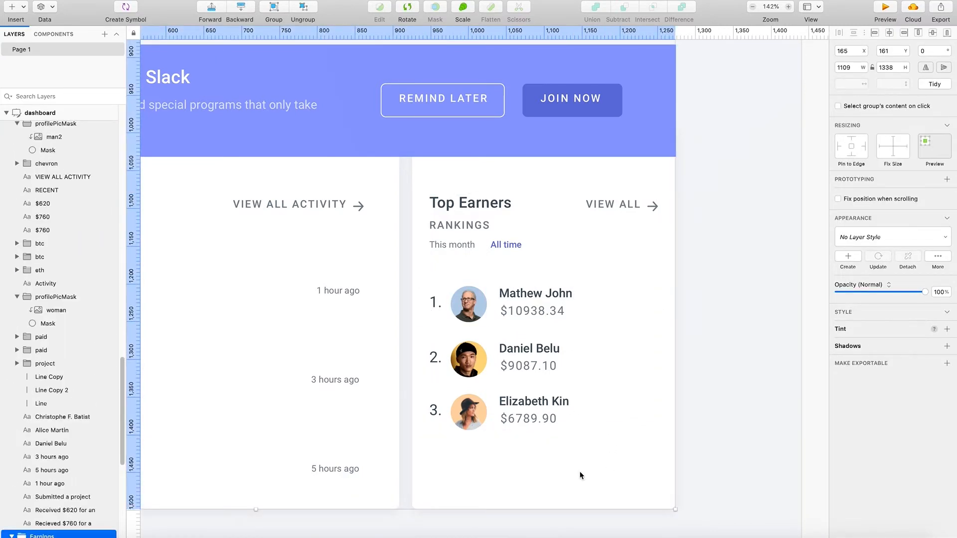
- Shorten the Top Earners card background from its lower edge to a height of 442
{"action": "double_click", "coordinate": [562, 498]}
{"action": "left_click_drag", "start_coordinate": [543, 509], "coordinate": [546, 461]}
{"action": "double_click", "coordinate": [545, 420]}
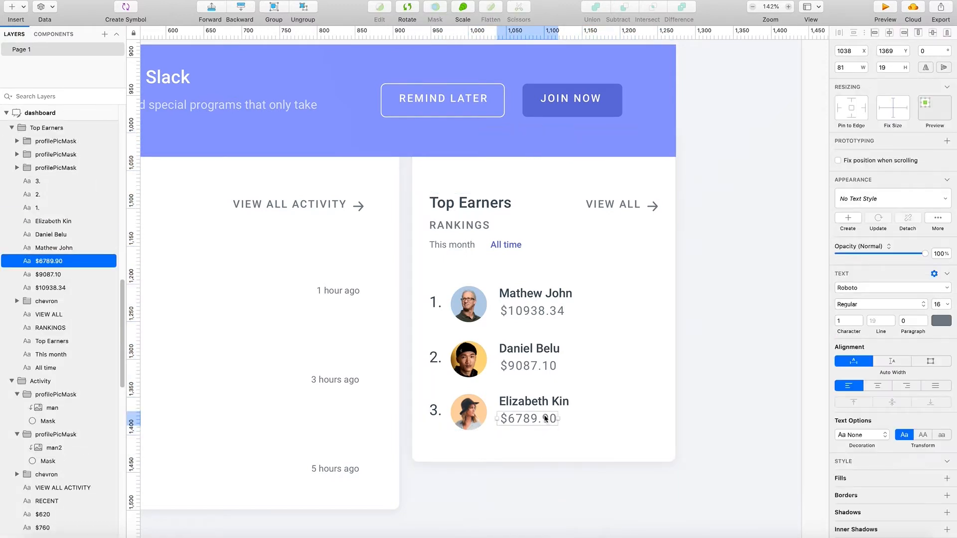
{"action": "left_click", "coordinate": [601, 446]}
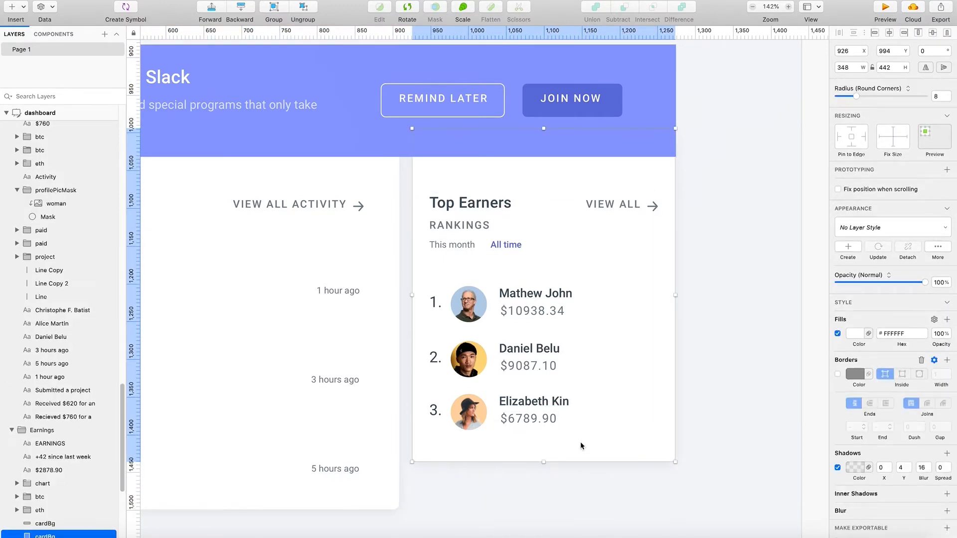
{"action": "right_click", "coordinate": [612, 440]}
{"action": "left_click", "coordinate": [627, 480]}
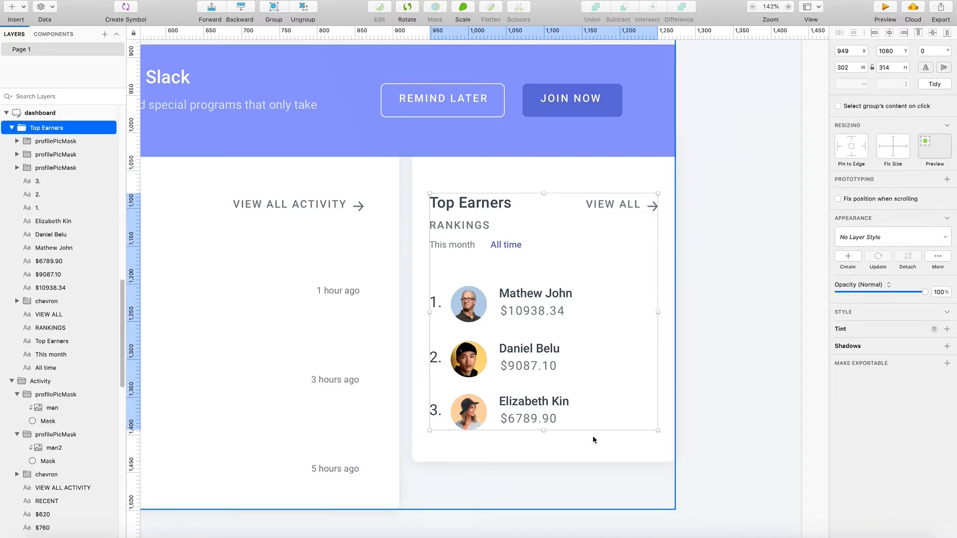
{"action": "left_click", "coordinate": [589, 441]}
{"action": "left_click_drag", "start_coordinate": [611, 427], "coordinate": [569, 421]}
{"action": "key", "text": "super+z"}
{"action": "key", "text": "super+z"}
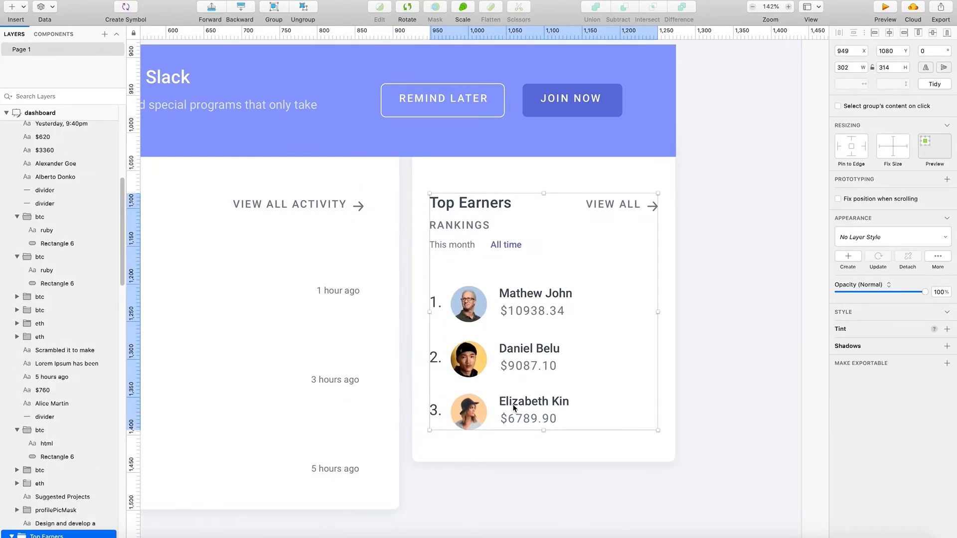
- Move all three earners' numbers, pictures, names and amounts up closer to the filters, together with the Activity and Top Earners card backgrounds
{"action": "double_click", "coordinate": [518, 403]}
{"action": "left_click", "coordinate": [504, 421], "text": "shift"}
{"action": "left_click", "coordinate": [470, 415], "text": "shift"}
{"action": "left_click", "coordinate": [435, 416], "text": "shift"}
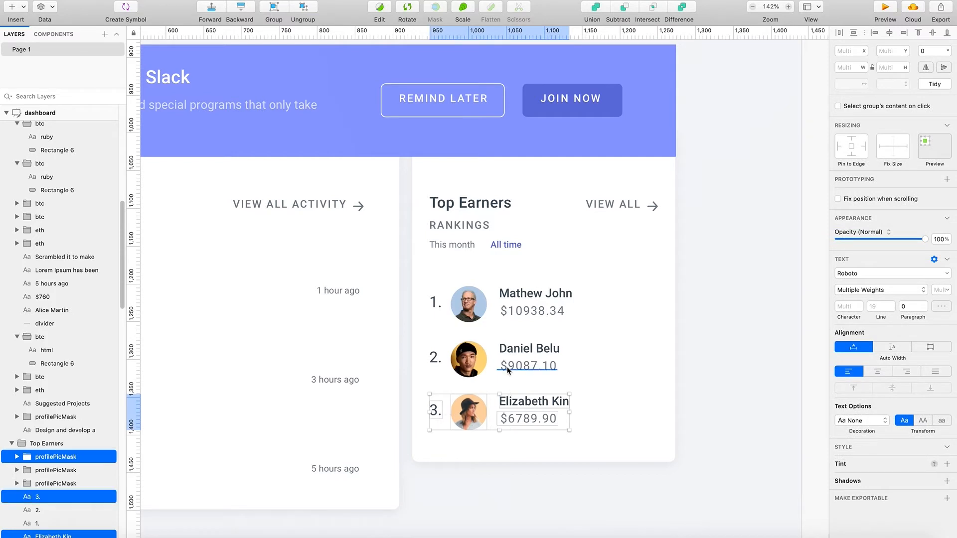
{"action": "left_click", "coordinate": [528, 366], "text": "shift"}
{"action": "left_click", "coordinate": [529, 349], "text": "shift"}
{"action": "left_click", "coordinate": [469, 359], "text": "shift"}
{"action": "left_click", "coordinate": [435, 364], "text": "shift"}
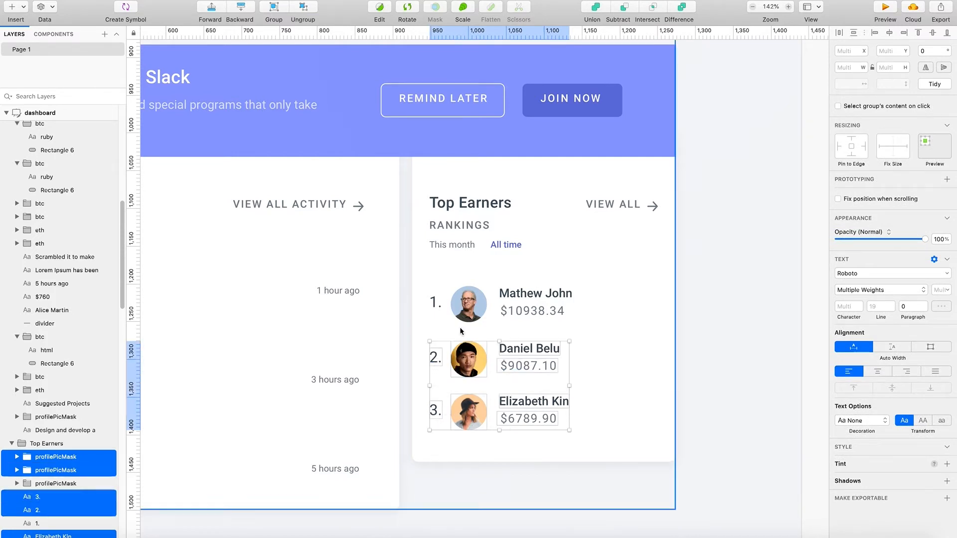
{"action": "left_click", "coordinate": [469, 304], "text": "shift"}
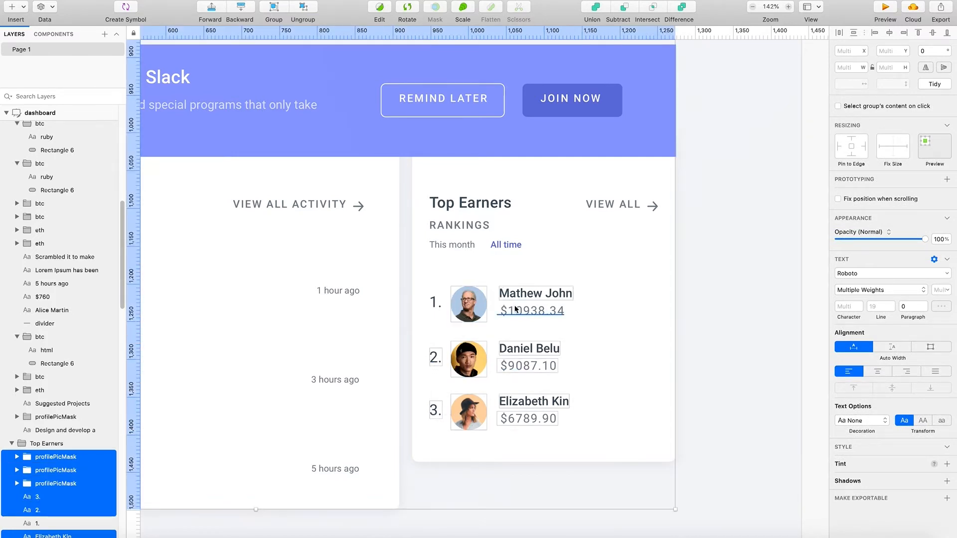
{"action": "left_click", "coordinate": [436, 310], "text": "shift"}
{"action": "left_click", "coordinate": [477, 294], "text": "shift"}
{"action": "key", "text": "Up"}
{"action": "key", "text": "Up"}
{"action": "key", "text": "Up"}
{"action": "key", "text": "Up"}
{"action": "key", "text": "Up"}
{"action": "key", "text": "Up"}
{"action": "key", "text": "Up"}
{"action": "key", "text": "Up"}
{"action": "key", "text": "Up"}
{"action": "key", "text": "Up"}
{"action": "key", "text": "Up"}
{"action": "key", "text": "Up"}
{"action": "key", "text": "Up"}
{"action": "key", "text": "Up"}
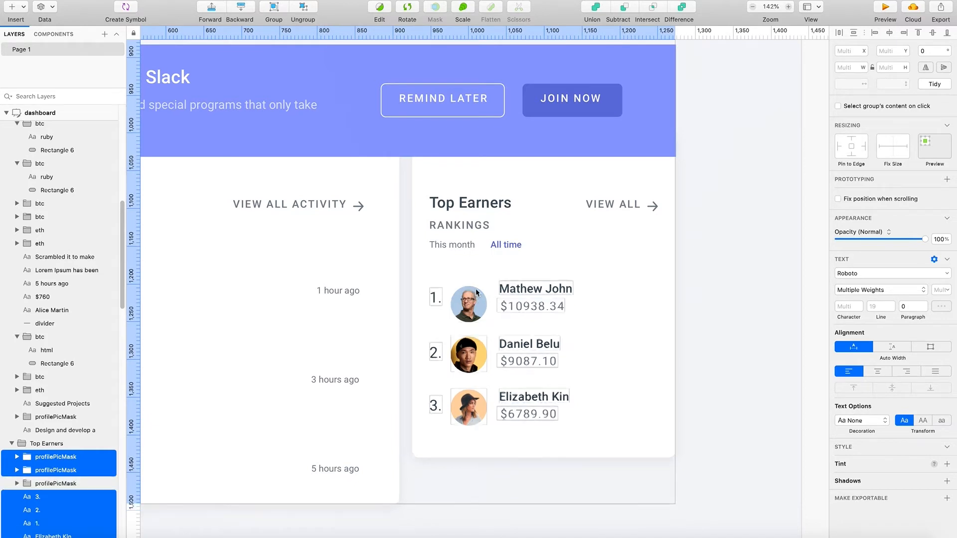
{"action": "key", "text": "super+z"}
{"action": "left_click", "coordinate": [470, 300], "text": "shift"}
{"action": "left_click_drag", "start_coordinate": [466, 309], "coordinate": [490, 293]}
{"action": "key", "text": "super+z"}
{"action": "left_click", "coordinate": [490, 306], "text": "shift"}
{"action": "key", "text": "super+z"}
{"action": "left_click_drag", "start_coordinate": [496, 312], "coordinate": [496, 299]}
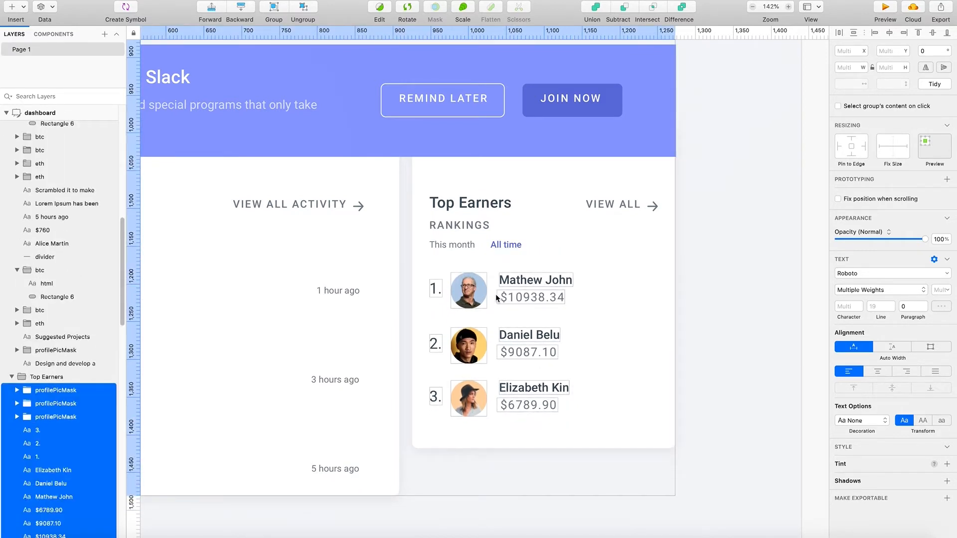
{"action": "left_click", "coordinate": [760, 340]}
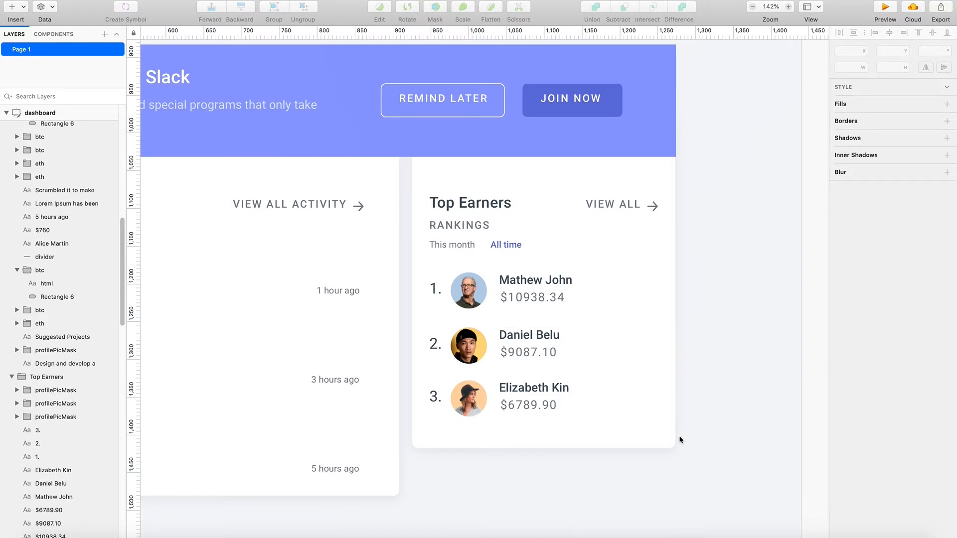
{"action": "scroll", "coordinate": [486, 477], "scroll_direction": "left", "scroll_amount": 1}
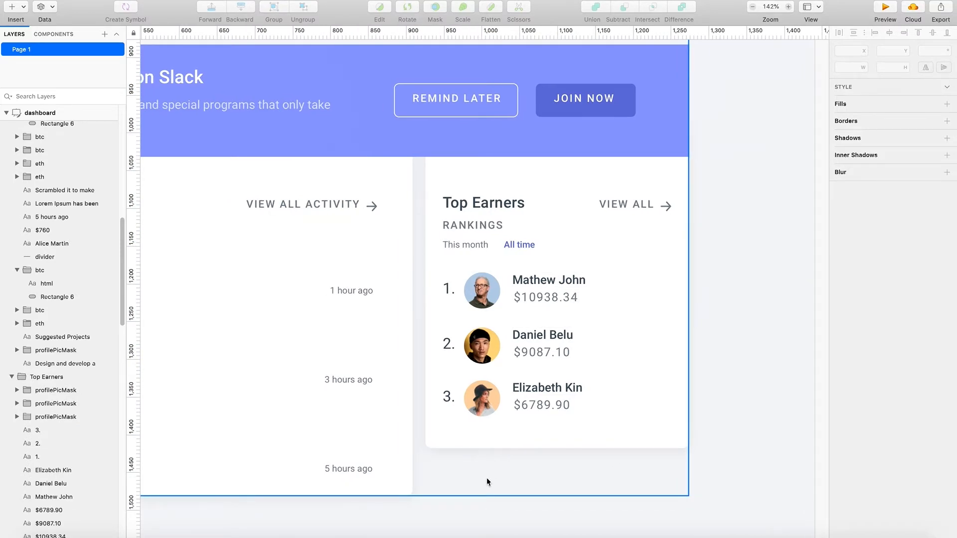
- Resize the Activity card background to 736 wide and 565 high so it encloses the whole activity list
{"action": "scroll", "coordinate": [503, 482], "scroll_direction": "left", "scroll_amount": 3}
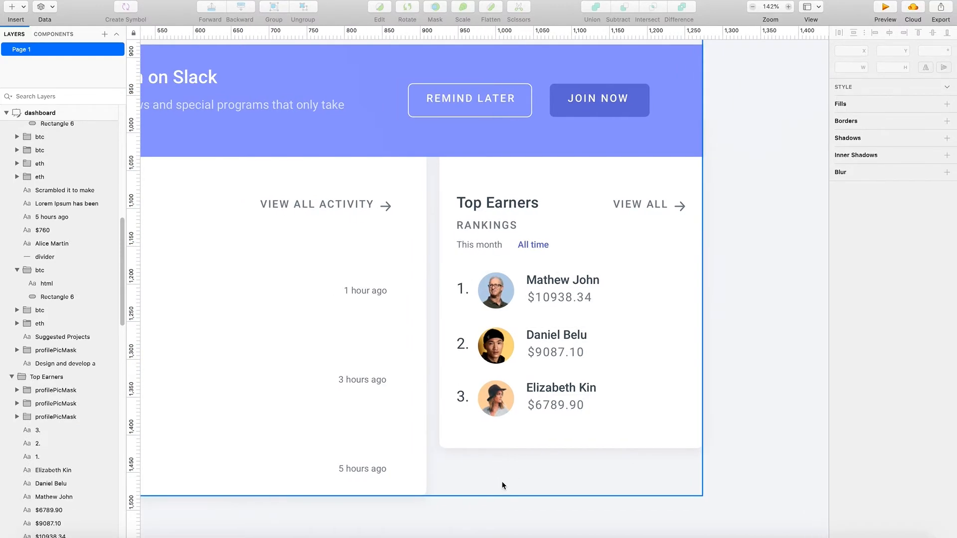
{"action": "scroll", "coordinate": [506, 491], "scroll_direction": "left", "scroll_amount": 2}
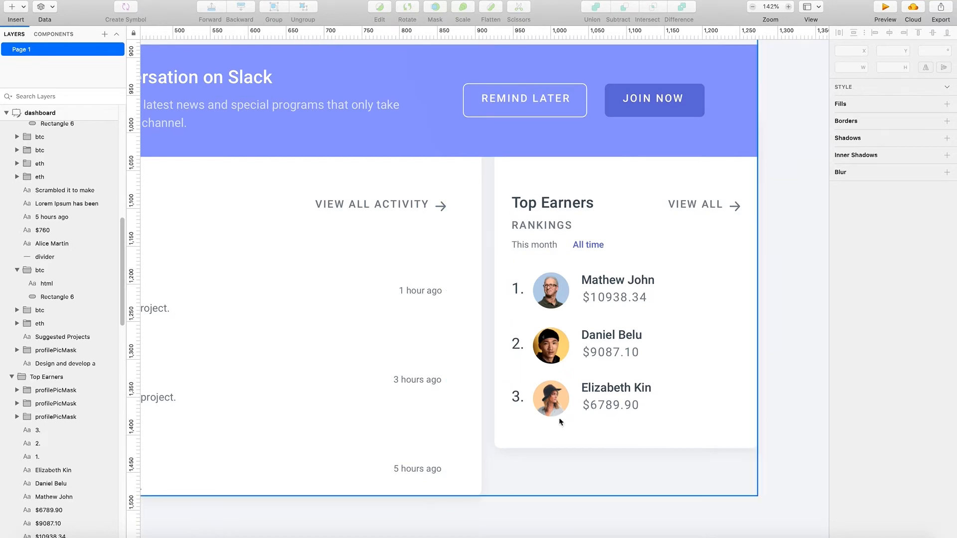
{"action": "scroll", "coordinate": [603, 439], "scroll_direction": "down", "scroll_amount": 2}
{"action": "scroll", "coordinate": [603, 441], "scroll_direction": "down", "scroll_amount": 5}
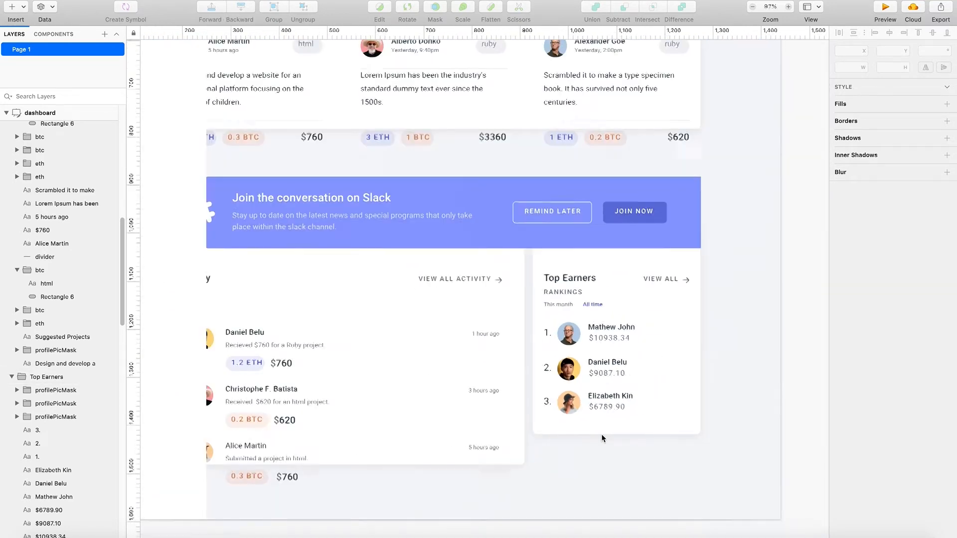
{"action": "scroll", "coordinate": [511, 446], "scroll_direction": "left", "scroll_amount": 1}
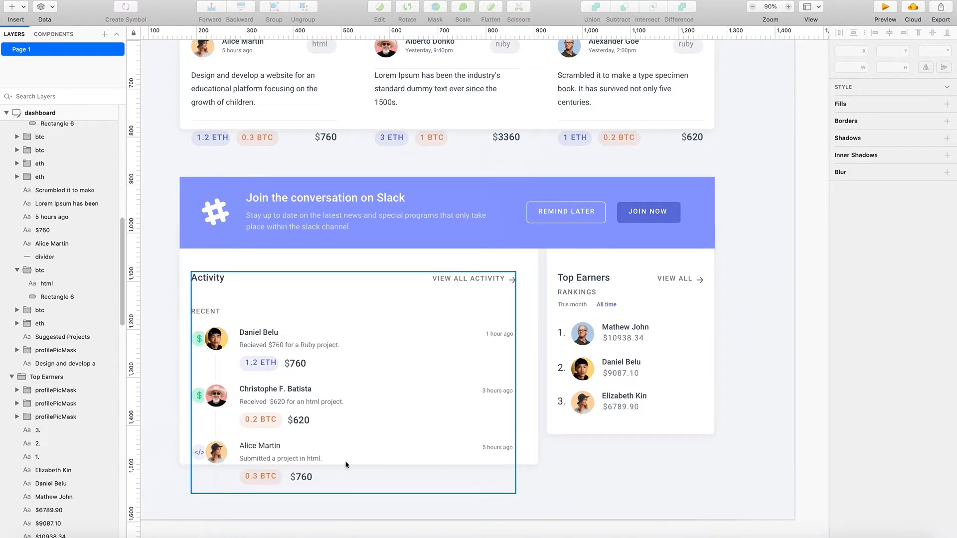
{"action": "left_click", "coordinate": [205, 259]}
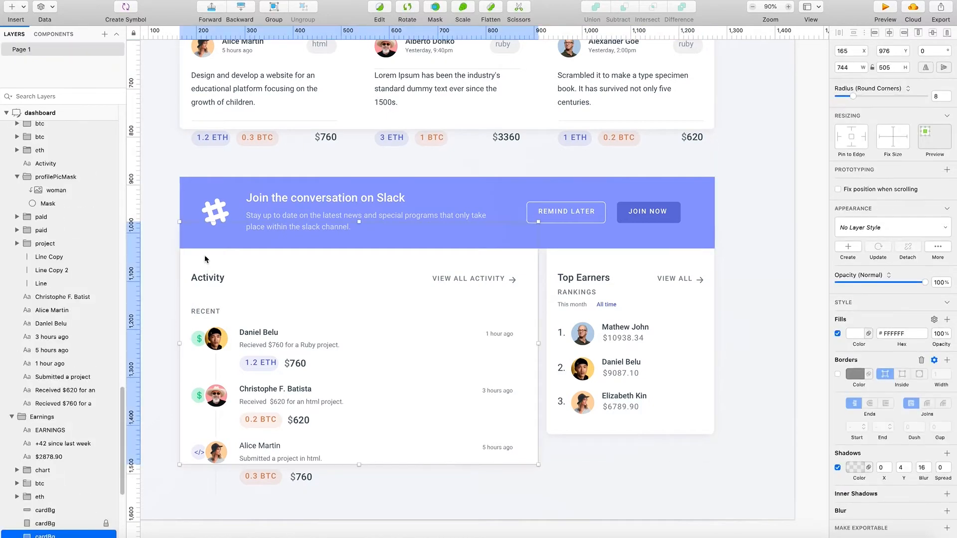
{"action": "double_click", "coordinate": [233, 258]}
{"action": "scroll", "coordinate": [466, 457], "scroll_direction": "down", "scroll_amount": 1}
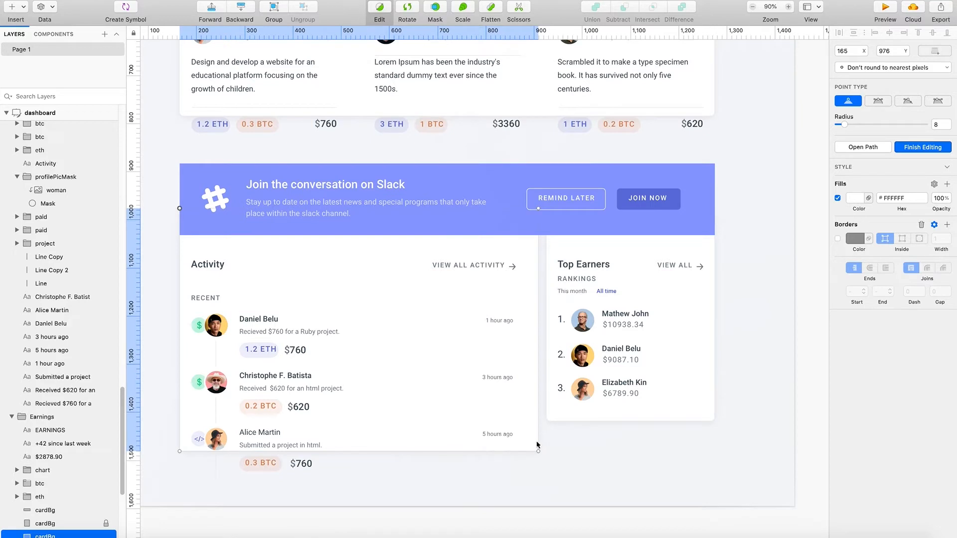
{"action": "key", "text": "Escape"}
{"action": "left_click_drag", "start_coordinate": [539, 453], "coordinate": [534, 480]}
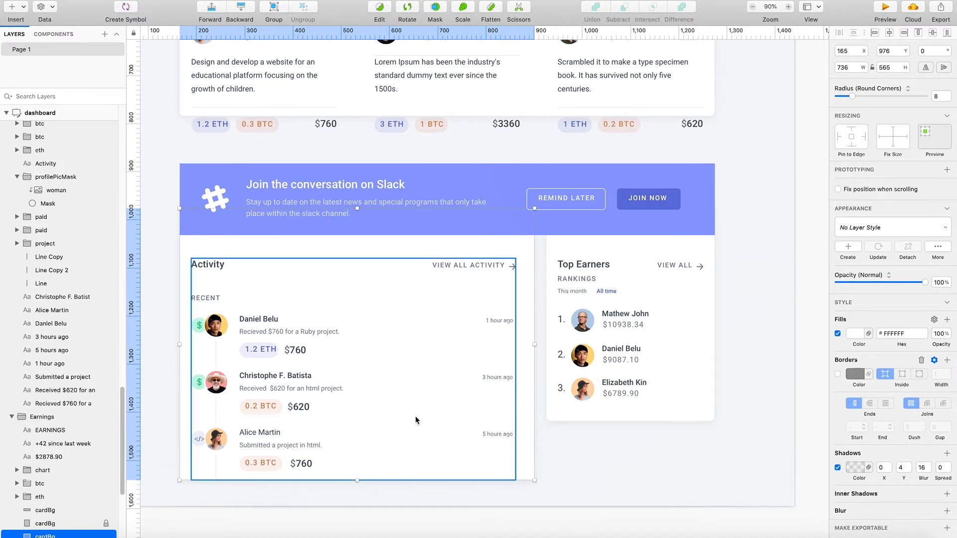
- Shorten the Earnings card background to a height of 250
{"action": "scroll", "coordinate": [421, 433], "scroll_direction": "up", "scroll_amount": 5}
{"action": "scroll", "coordinate": [424, 441], "scroll_direction": "up", "scroll_amount": 12}
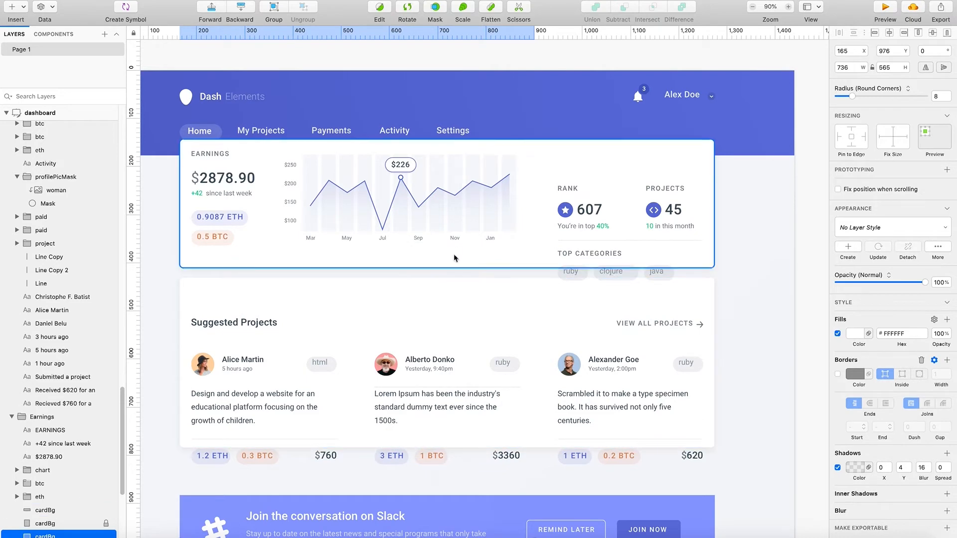
{"action": "scroll", "coordinate": [80, 523], "scroll_direction": "down", "scroll_amount": 5}
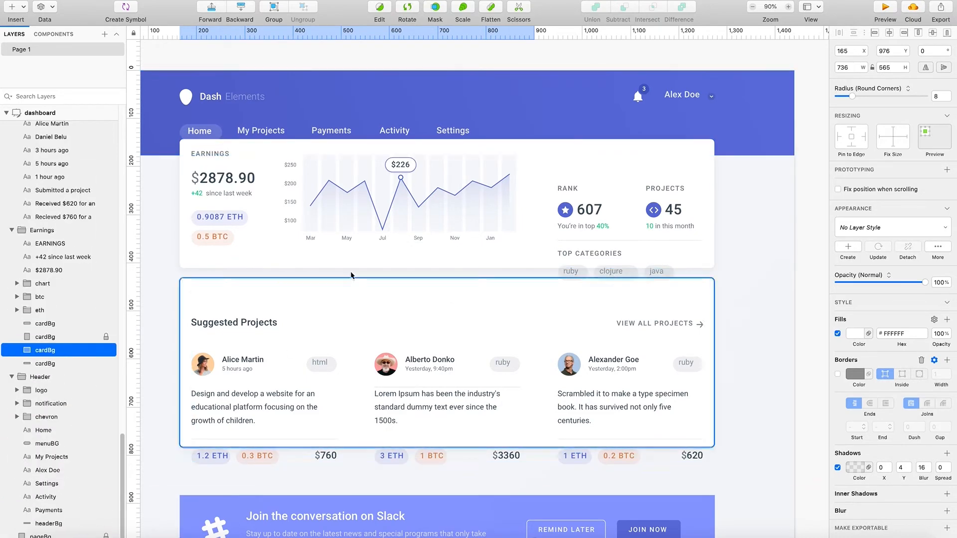
{"action": "left_click", "coordinate": [560, 158]}
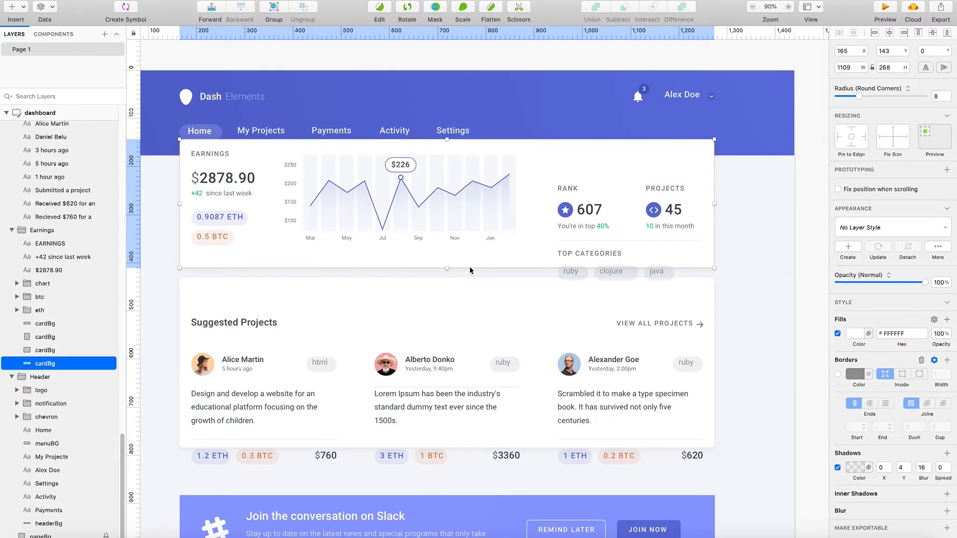
{"action": "mouse_move", "coordinate": [449, 268]}
{"action": "left_mouse_down"}
{"action": "mouse_move", "coordinate": [449, 307]}
{"action": "mouse_move", "coordinate": [451, 268]}
{"action": "left_mouse_up"}
{"action": "key", "text": "super+z"}
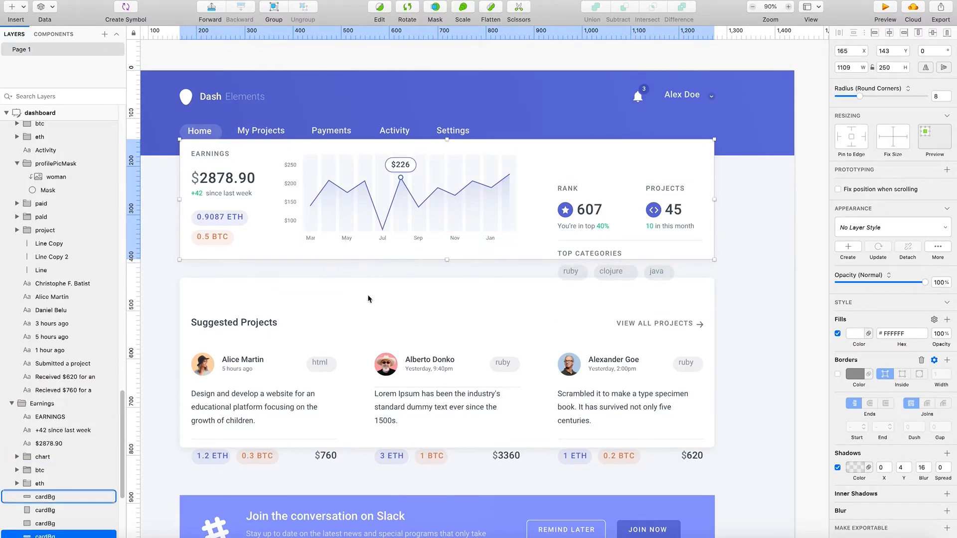
{"action": "scroll", "coordinate": [368, 299], "scroll_direction": "down", "scroll_amount": 10}
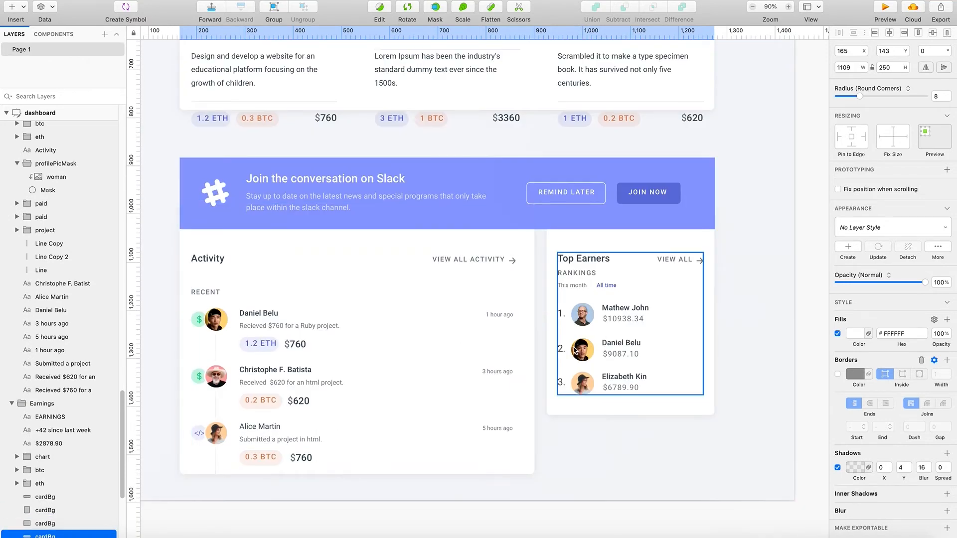
{"action": "scroll", "coordinate": [414, 411], "scroll_direction": "up", "scroll_amount": 3}
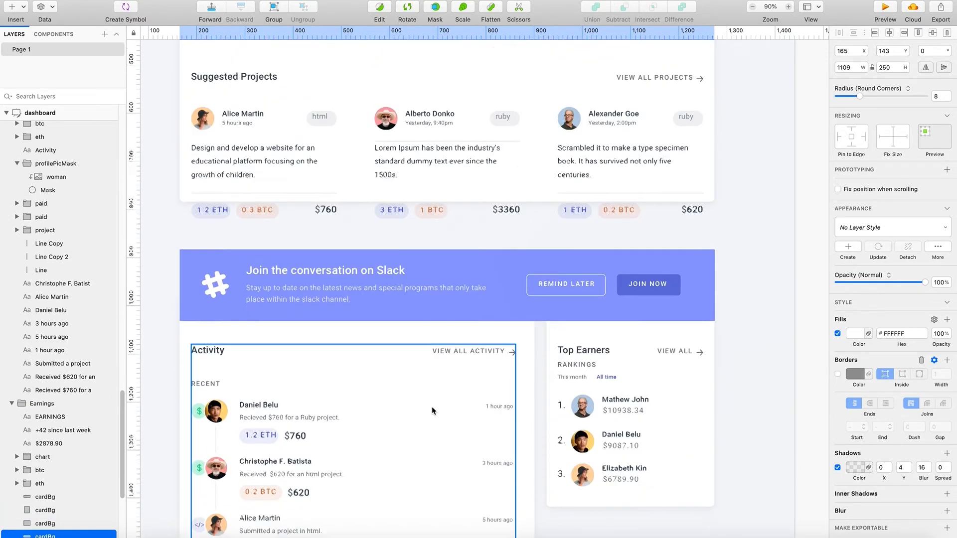
{"action": "scroll", "coordinate": [432, 406], "scroll_direction": "up", "scroll_amount": 9}
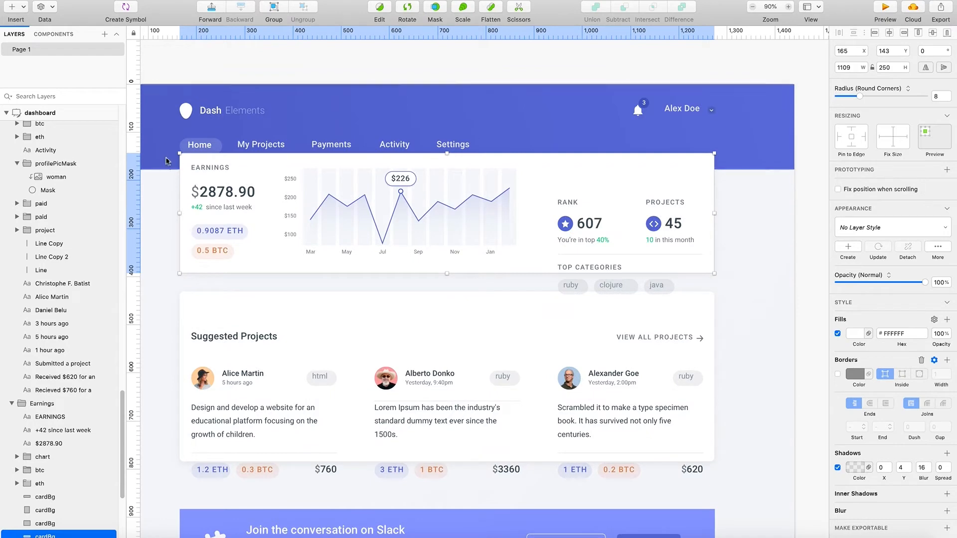
{"action": "left_click", "coordinate": [165, 142]}
{"action": "right_click", "coordinate": [163, 141]}
{"action": "left_click", "coordinate": [192, 406]}
{"action": "right_click", "coordinate": [162, 302]}
{"action": "left_click", "coordinate": [169, 183]}
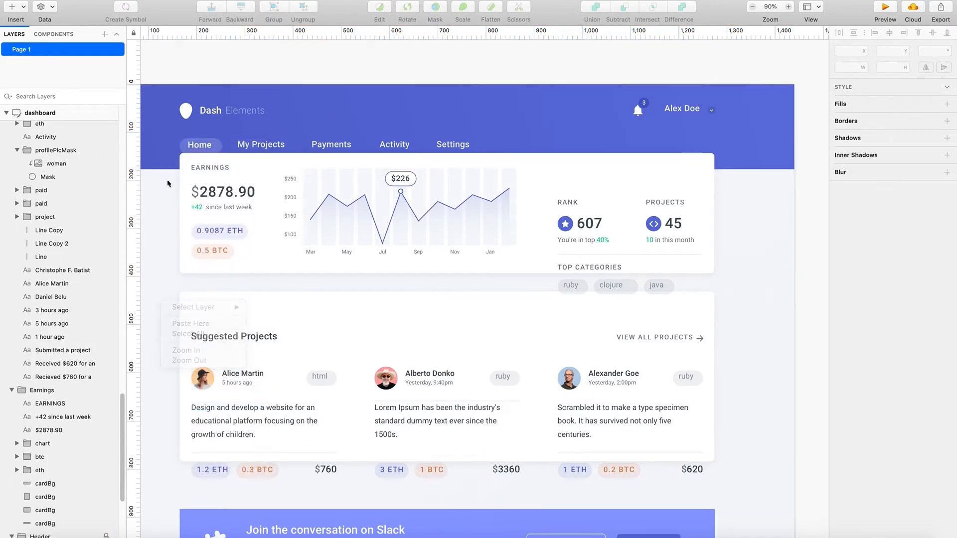
- Move the Earnings, rank, banner, Activity and Top Earners groups with all card backgrounds down to Y 197, leaving the Suggested Projects content in place
{"action": "left_click_drag", "start_coordinate": [165, 163], "coordinate": [587, 297]}
{"action": "left_click_drag", "start_coordinate": [733, 145], "coordinate": [675, 228]}
{"action": "left_click", "coordinate": [751, 158]}
{"action": "left_click_drag", "start_coordinate": [751, 158], "coordinate": [180, 472]}
{"action": "scroll", "coordinate": [220, 472], "scroll_direction": "up", "scroll_amount": 5}
{"action": "scroll", "coordinate": [223, 472], "scroll_direction": "up", "scroll_amount": 3}
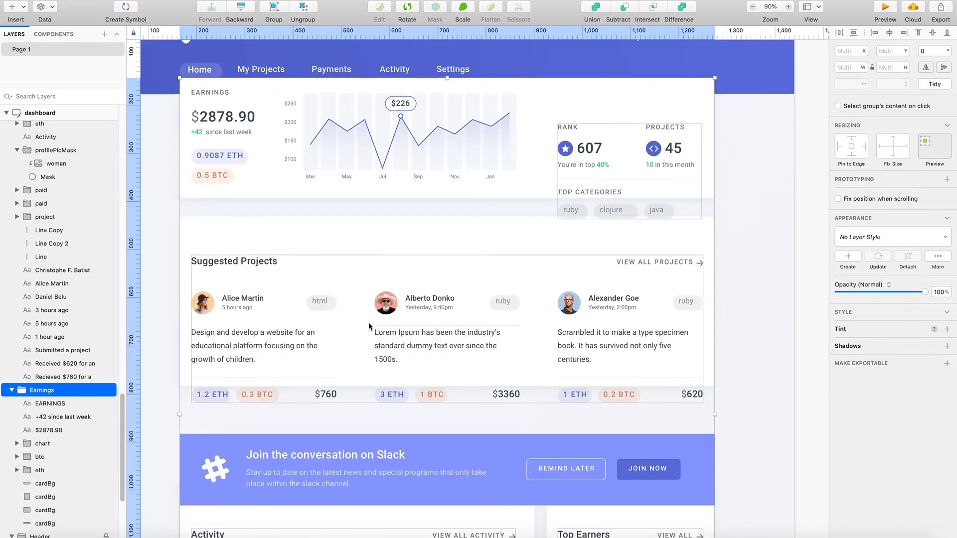
{"action": "left_click_drag", "start_coordinate": [418, 331], "coordinate": [423, 358]}
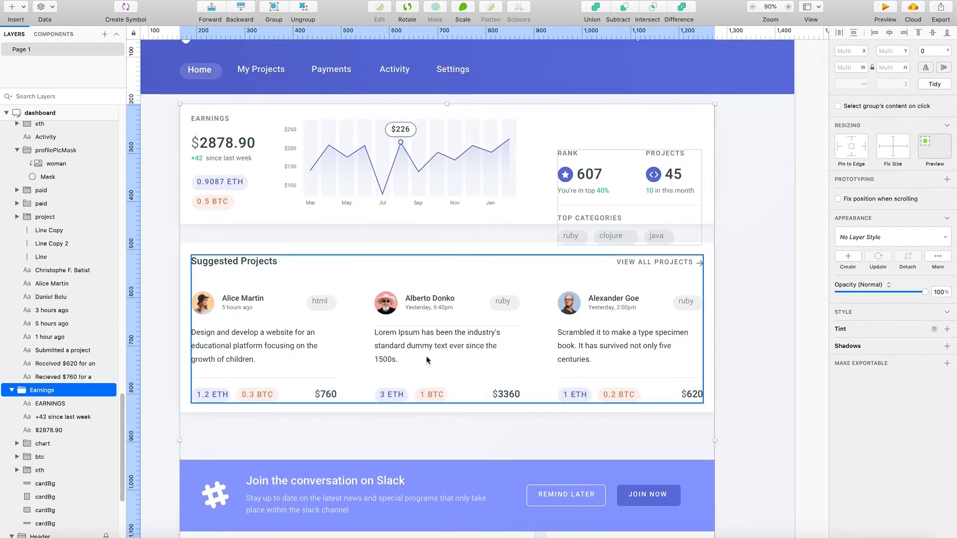
- Move the Slack banner up to Y 860, between the Suggested Projects card and the Activity and Top Earners cards
{"action": "scroll", "coordinate": [433, 358], "scroll_direction": "down", "scroll_amount": 6}
{"action": "scroll", "coordinate": [457, 355], "scroll_direction": "up", "scroll_amount": 1}
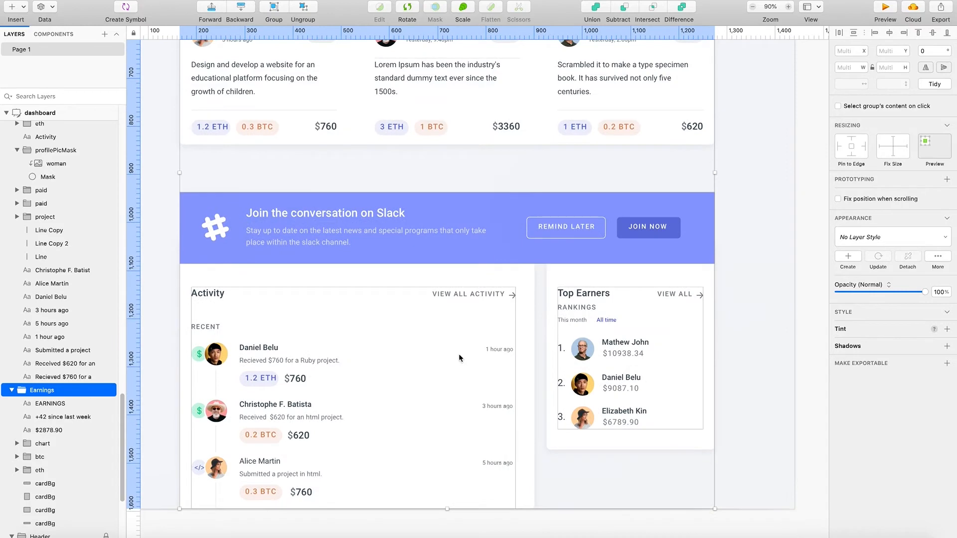
{"action": "scroll", "coordinate": [462, 359], "scroll_direction": "up", "scroll_amount": 5}
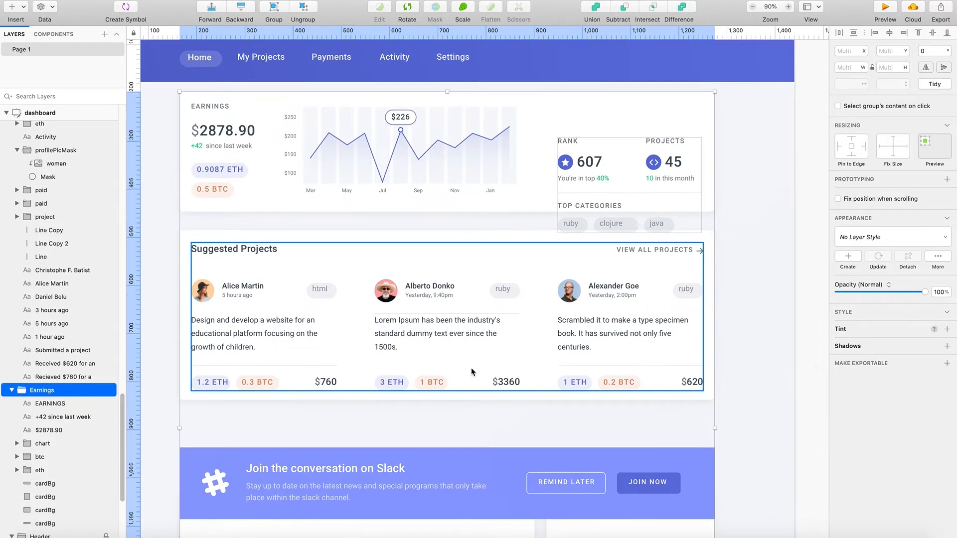
{"action": "scroll", "coordinate": [533, 348], "scroll_direction": "down", "scroll_amount": 1}
{"action": "left_click", "coordinate": [729, 357]}
{"action": "left_click_drag", "start_coordinate": [427, 399], "coordinate": [438, 363]}
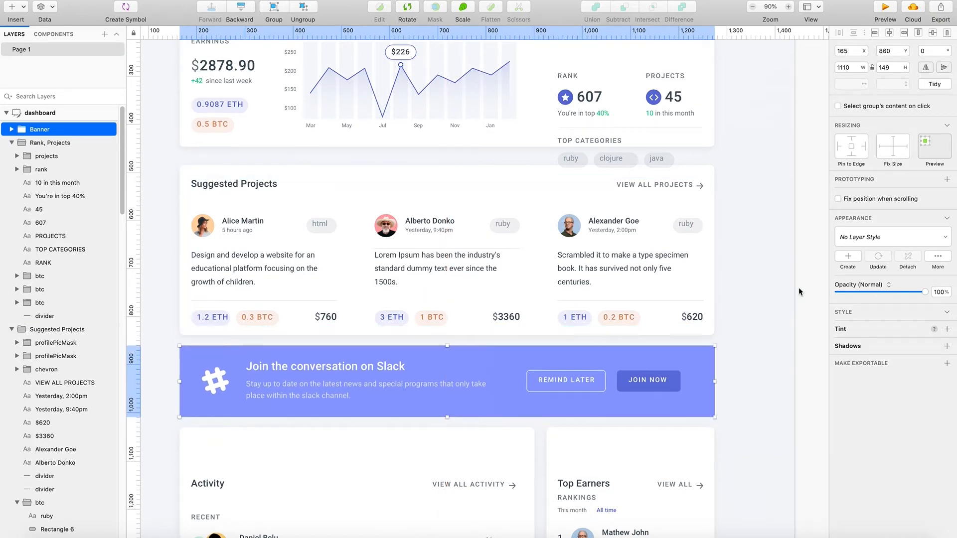
{"action": "left_click", "coordinate": [798, 288]}
- Extend the Earnings card background downward to a height of 304 so it encloses the category tags
{"action": "scroll", "coordinate": [759, 306], "scroll_direction": "up", "scroll_amount": 3}
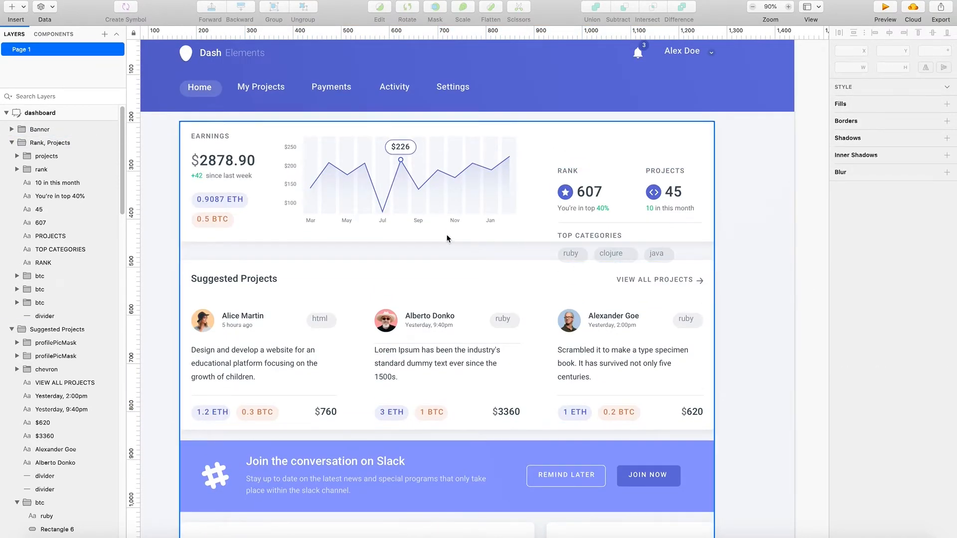
{"action": "left_click", "coordinate": [409, 243]}
{"action": "left_click_drag", "start_coordinate": [447, 242], "coordinate": [447, 273]}
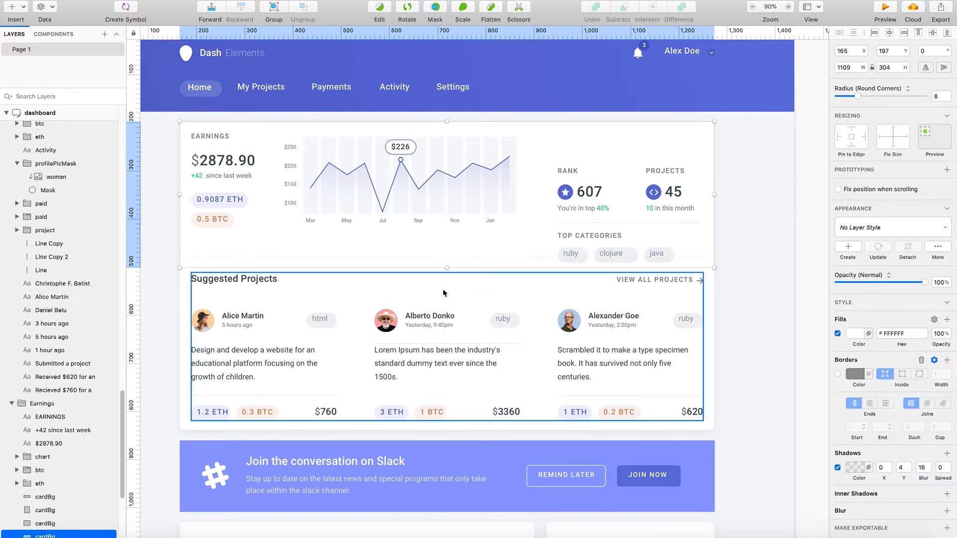
- Move the Slack banner down slightly, away from the Suggested Projects card
{"action": "left_click", "coordinate": [443, 294]}
{"action": "scroll", "coordinate": [449, 352], "scroll_direction": "down", "scroll_amount": 4}
{"action": "scroll", "coordinate": [449, 353], "scroll_direction": "down", "scroll_amount": 5}
{"action": "left_click_drag", "start_coordinate": [436, 282], "coordinate": [436, 295]}
{"action": "left_click", "coordinate": [478, 210]}
{"action": "left_click", "coordinate": [480, 206]}
{"action": "left_click", "coordinate": [482, 214]}
- Lower the top edge of the Suggested Projects card background below the Earnings card and extend its bottom edge toward the banner
{"action": "scroll", "coordinate": [480, 214], "scroll_direction": "up", "scroll_amount": 5}
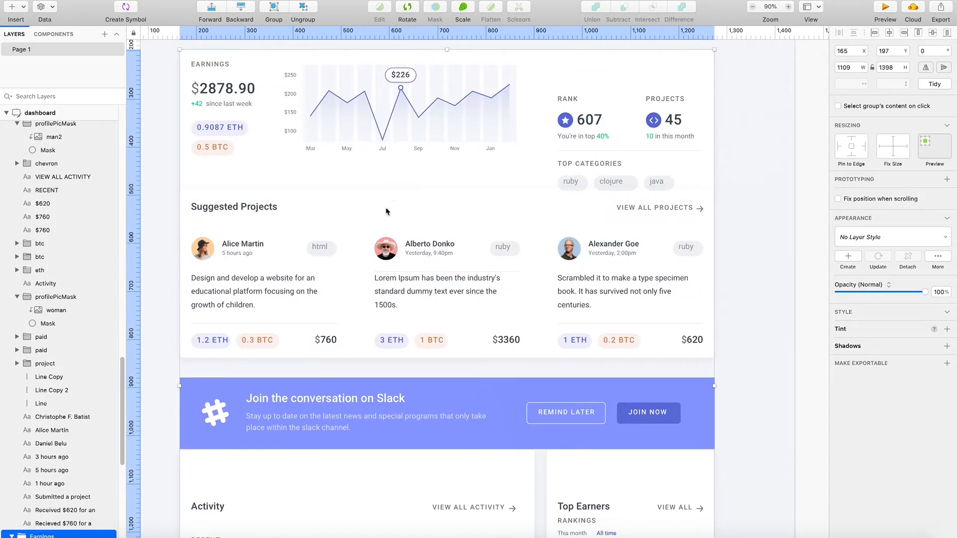
{"action": "left_click", "coordinate": [385, 207]}
{"action": "double_click", "coordinate": [389, 194]}
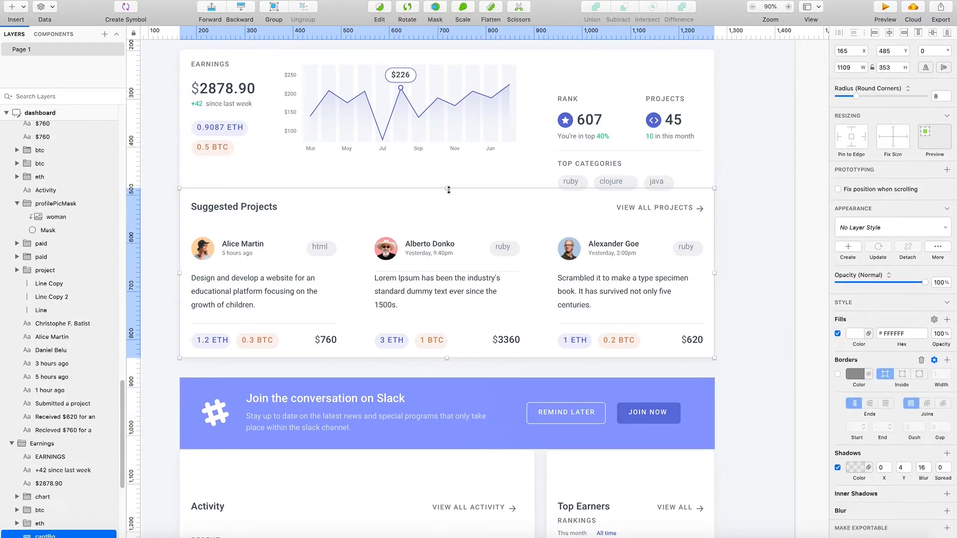
{"action": "left_click_drag", "start_coordinate": [447, 196], "coordinate": [452, 207]}
{"action": "left_click_drag", "start_coordinate": [449, 358], "coordinate": [450, 373]}
- Move the Suggested Projects heading down closer to the project list and lower the VIEW ALL PROJECTS link with its arrow to Y 536
{"action": "left_click_drag", "start_coordinate": [235, 207], "coordinate": [239, 223]}
{"action": "left_click", "coordinate": [651, 208]}
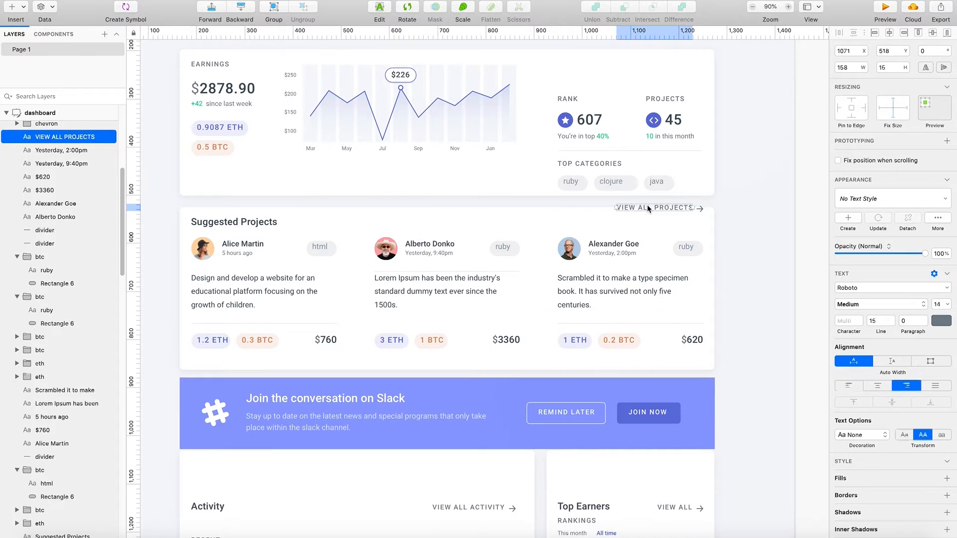
{"action": "left_click_drag", "start_coordinate": [696, 210], "coordinate": [662, 217]}
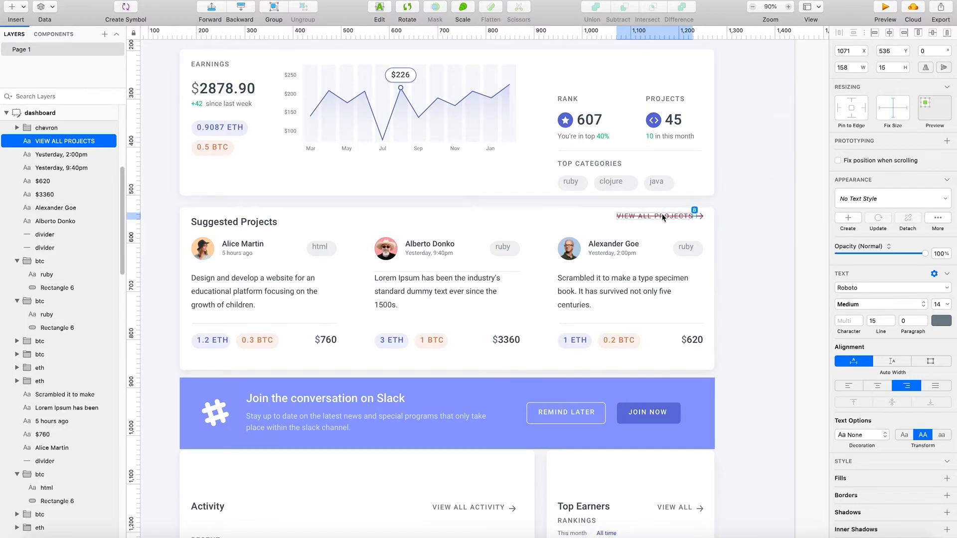
{"action": "left_click", "coordinate": [778, 223]}
- Move the Activity content group up within its card to Y 1064
{"action": "scroll", "coordinate": [596, 316], "scroll_direction": "down", "scroll_amount": 5}
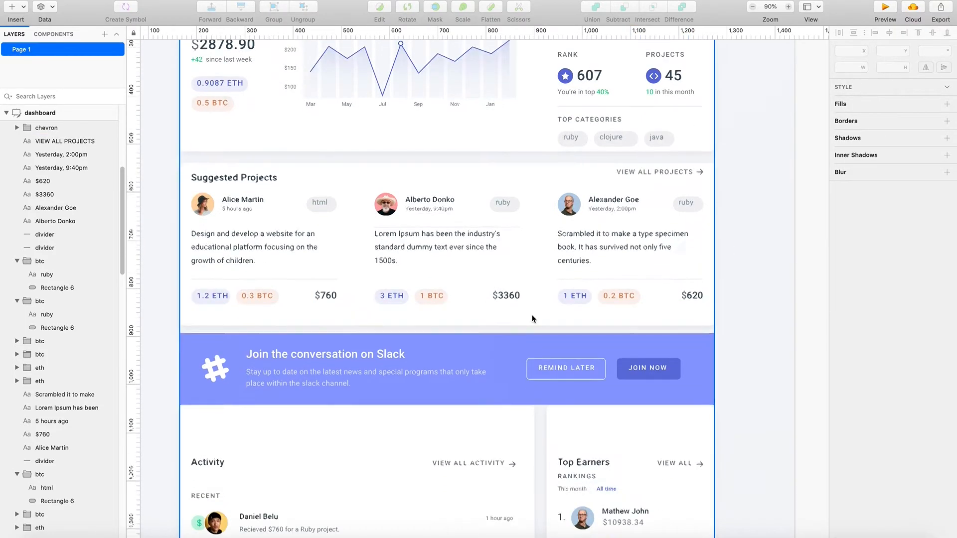
{"action": "scroll", "coordinate": [539, 324], "scroll_direction": "down", "scroll_amount": 5}
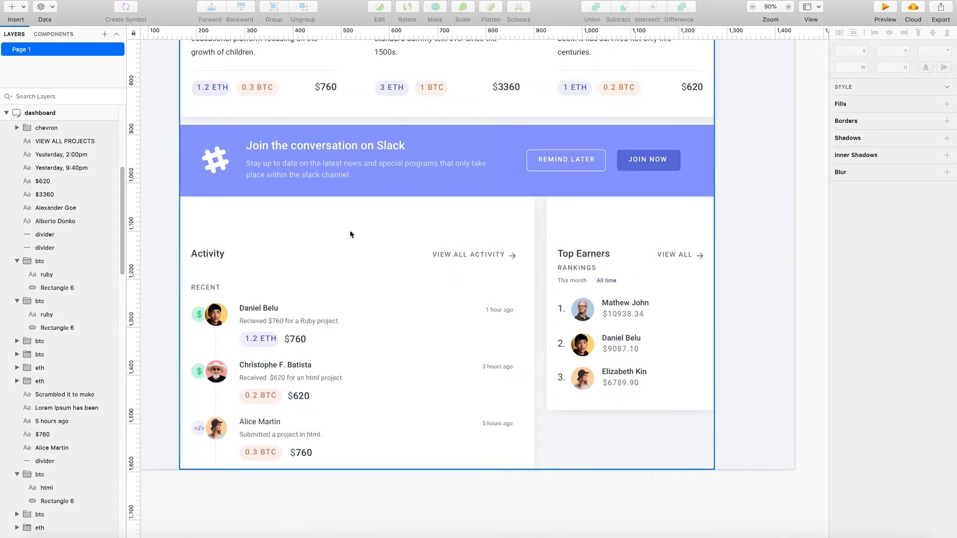
{"action": "left_click", "coordinate": [208, 255]}
{"action": "left_click_drag", "start_coordinate": [213, 254], "coordinate": [240, 216]}
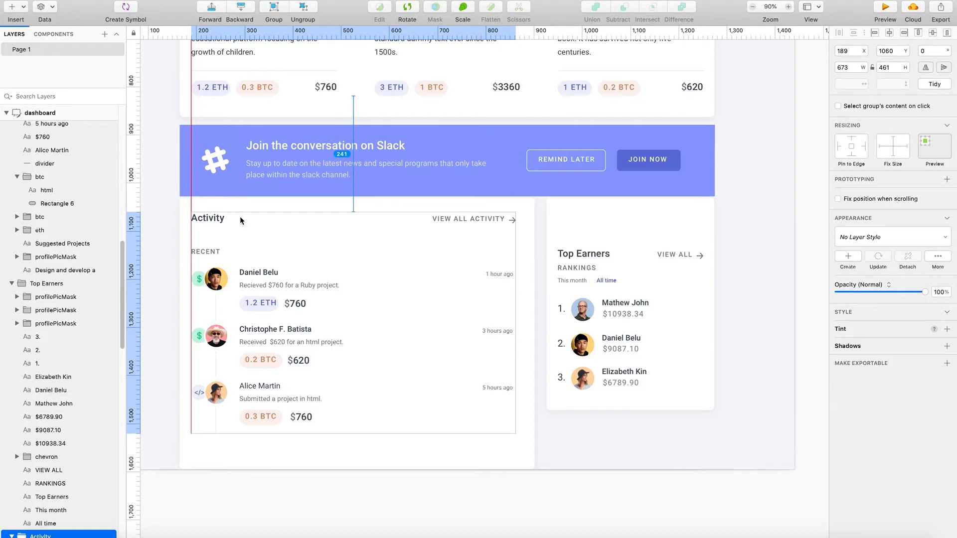
{"action": "left_click_drag", "start_coordinate": [241, 217], "coordinate": [239, 218]}
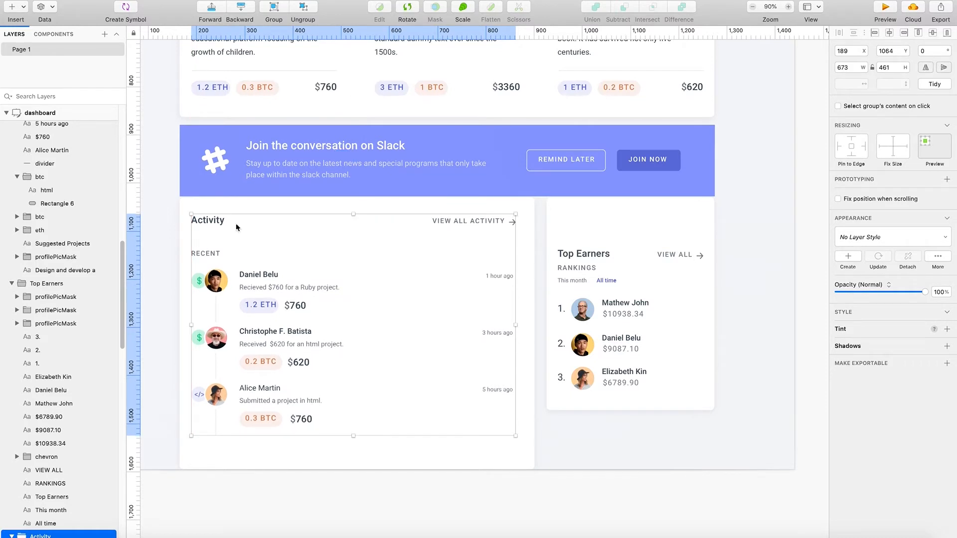
- Shorten the Activity card background from its lower edge to a height of 542
{"action": "left_click", "coordinate": [314, 449]}
{"action": "left_click", "coordinate": [314, 449]}
{"action": "left_click_drag", "start_coordinate": [357, 469], "coordinate": [356, 458]}
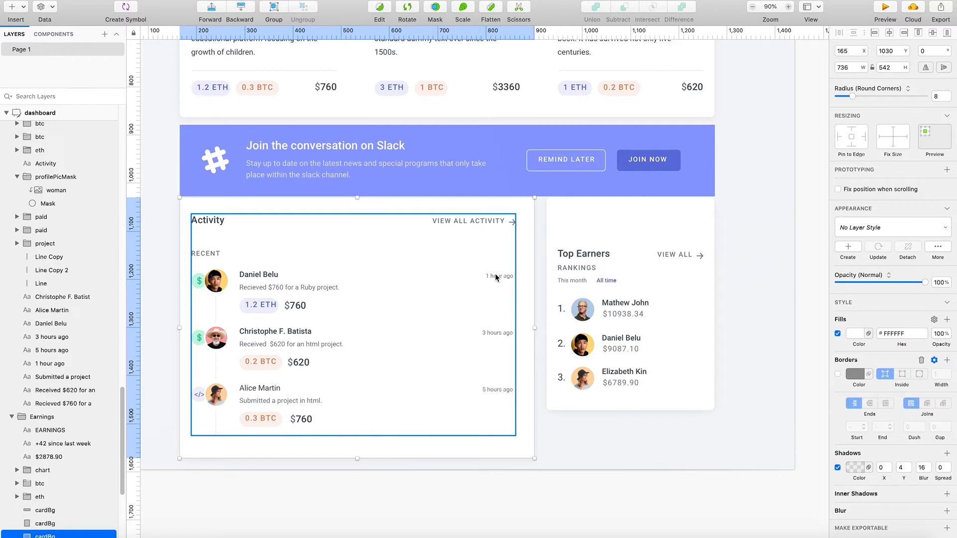
- Move the RECENT label up beneath the Activity heading to Y 1097
{"action": "left_click", "coordinate": [205, 260]}
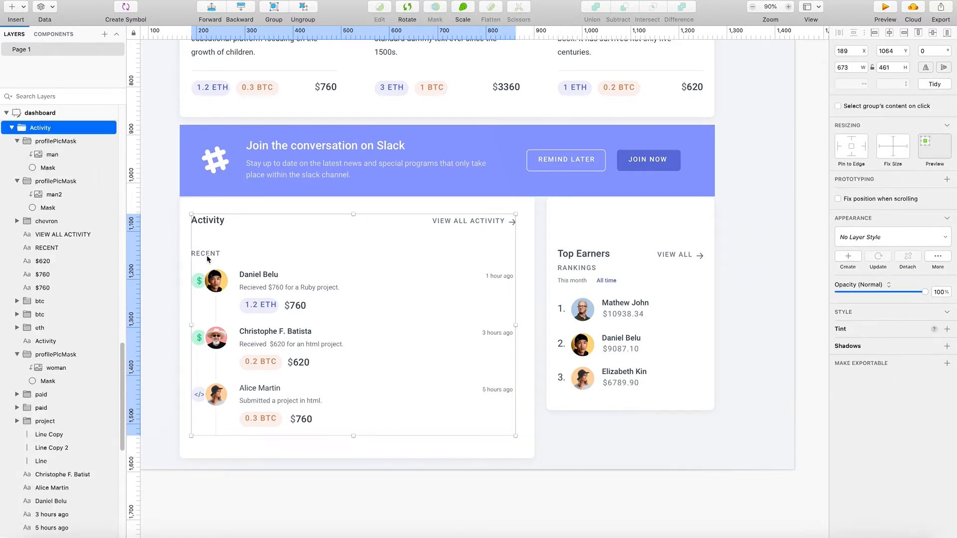
{"action": "left_click", "coordinate": [206, 259]}
{"action": "left_click_drag", "start_coordinate": [213, 251], "coordinate": [214, 237]}
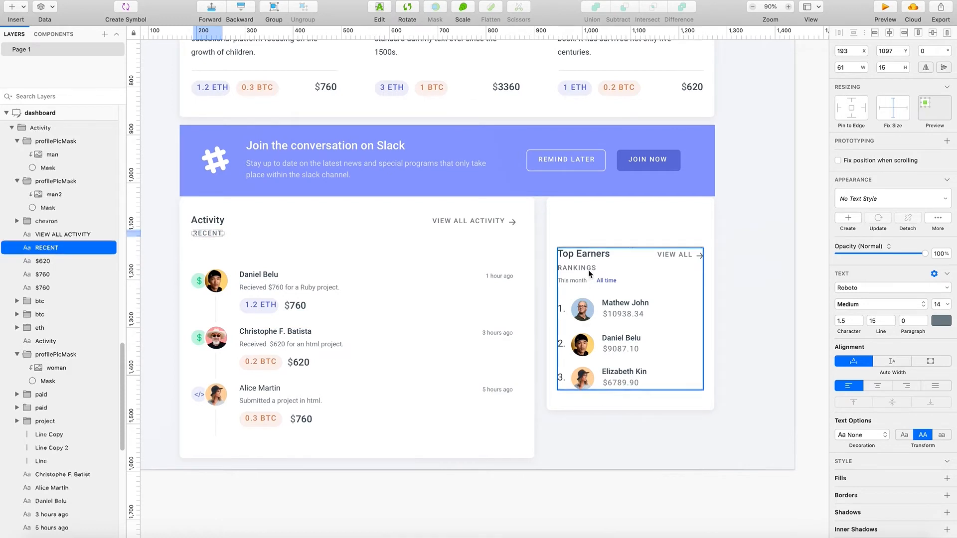
- Read the spacing between the Top Earners heading and RANKINGS label and apply the same 11 gap between the Activity heading and RECENT label
{"action": "left_click", "coordinate": [588, 271]}
{"action": "left_click", "coordinate": [583, 255], "text": "shift"}
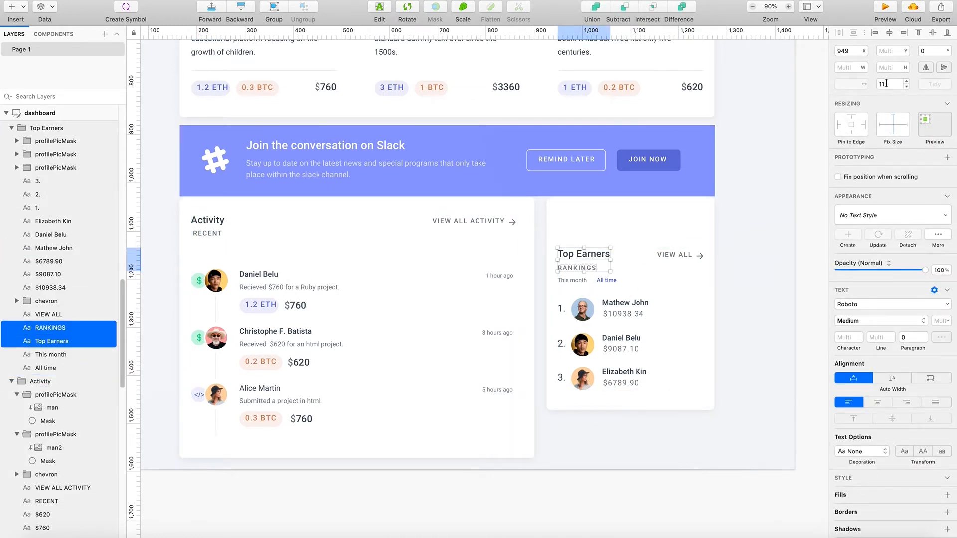
{"action": "left_click", "coordinate": [210, 236]}
{"action": "left_click", "coordinate": [210, 236]}
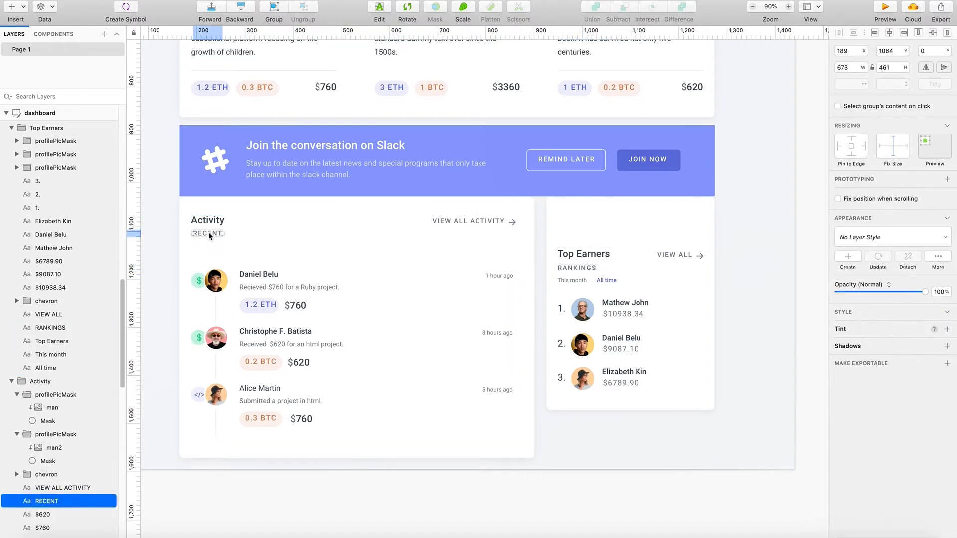
{"action": "left_click", "coordinate": [212, 224], "text": "shift"}
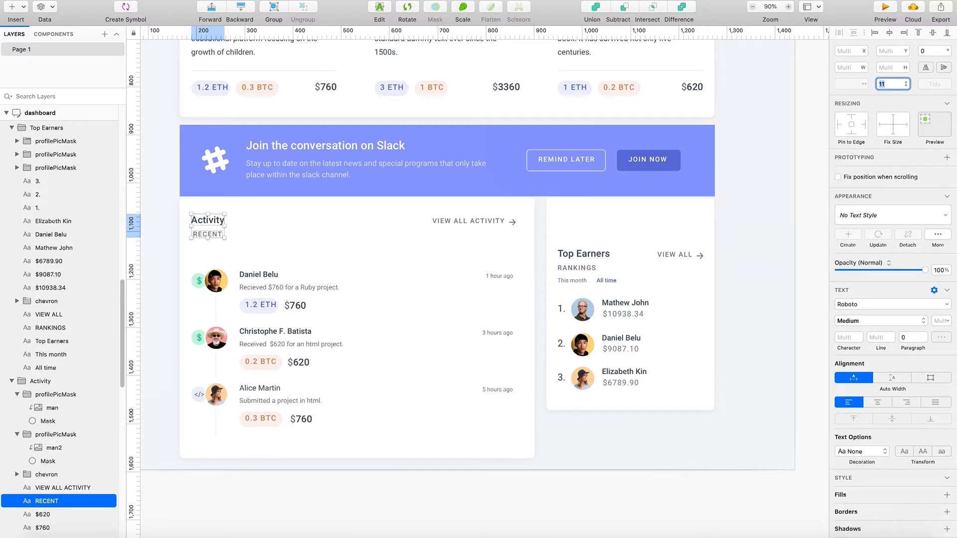
{"action": "left_click", "coordinate": [214, 225]}
- Align the RECENT label with the Activity heading at X 189 and set the vertical gap between them to 11
{"action": "scroll", "coordinate": [223, 231], "scroll_direction": "up", "scroll_amount": 5}
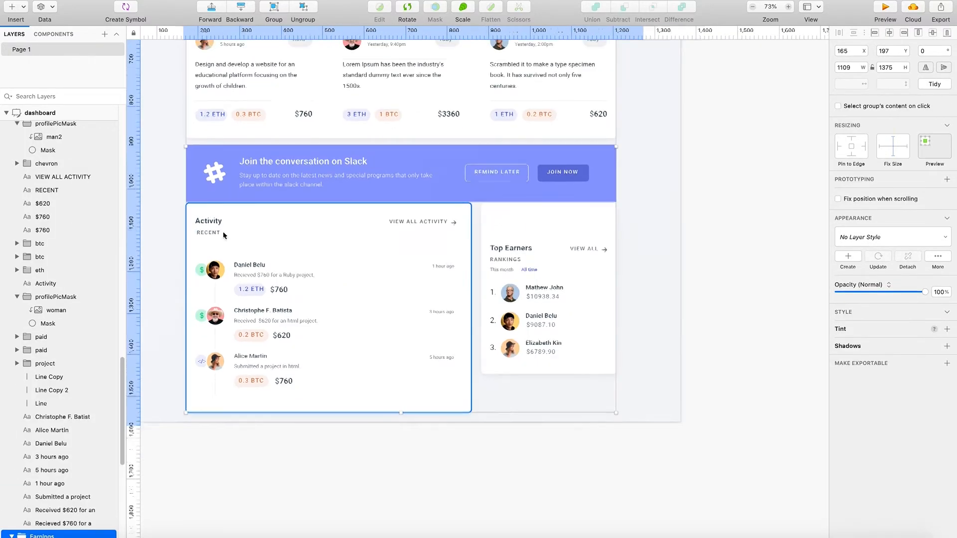
{"action": "scroll", "coordinate": [237, 228], "scroll_direction": "up", "scroll_amount": 3}
{"action": "double_click", "coordinate": [280, 249]}
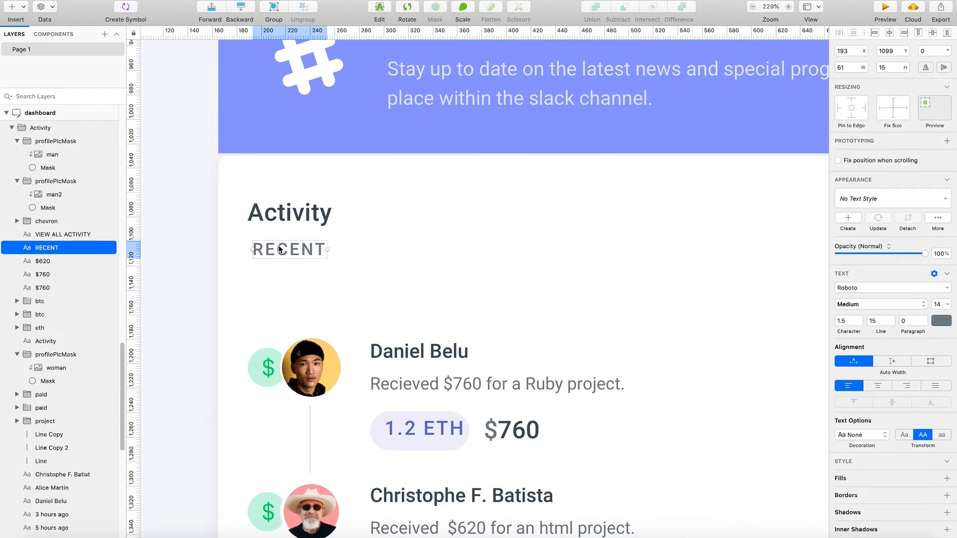
{"action": "left_click_drag", "start_coordinate": [282, 254], "coordinate": [273, 247]}
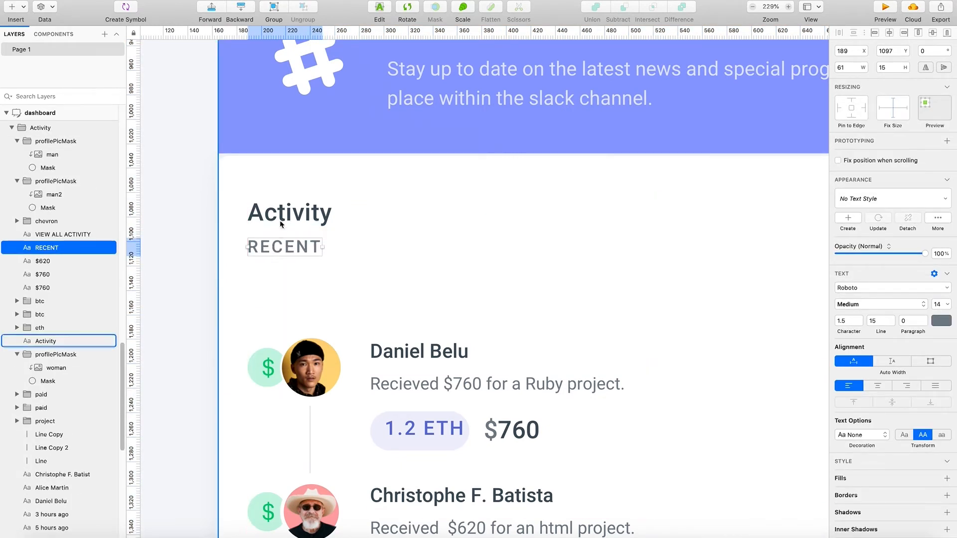
{"action": "left_click", "coordinate": [283, 211], "text": "shift"}
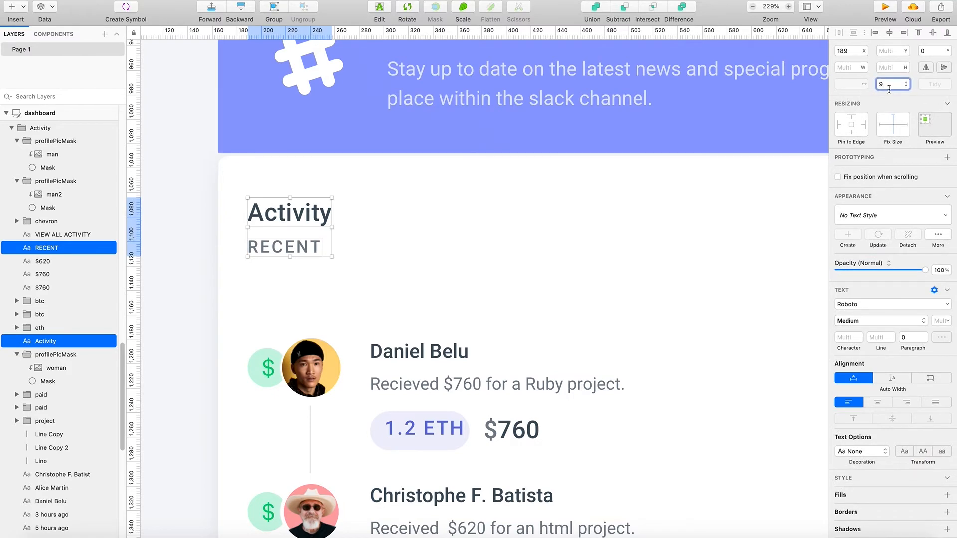
{"action": "type", "text": "11"}
{"action": "key", "text": "Return"}
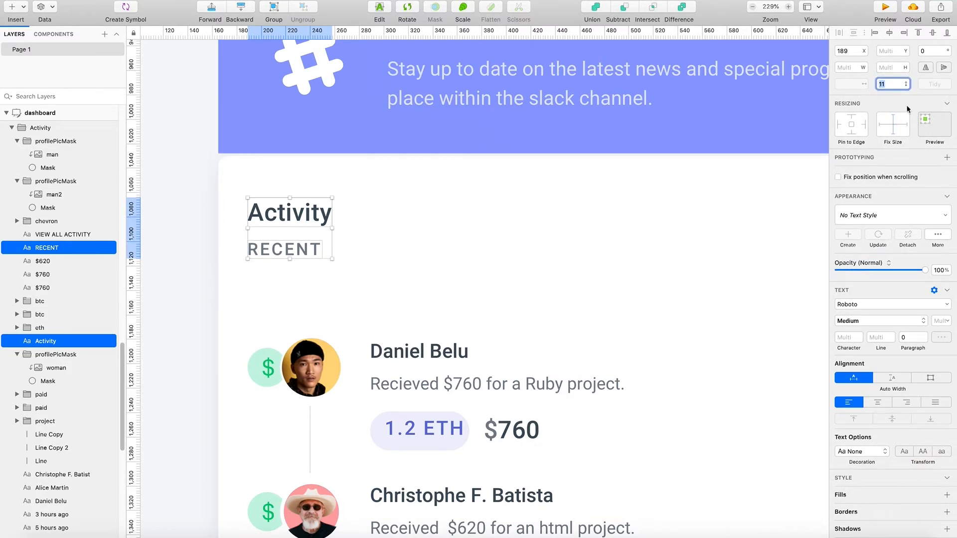
{"action": "left_click", "coordinate": [747, 272]}
- Move the avatars, icons, texts, currency tags, amounts and times of all three activity entries up together, about 29 px below the RECENT label
{"action": "scroll", "coordinate": [676, 312], "scroll_direction": "down", "scroll_amount": 5}
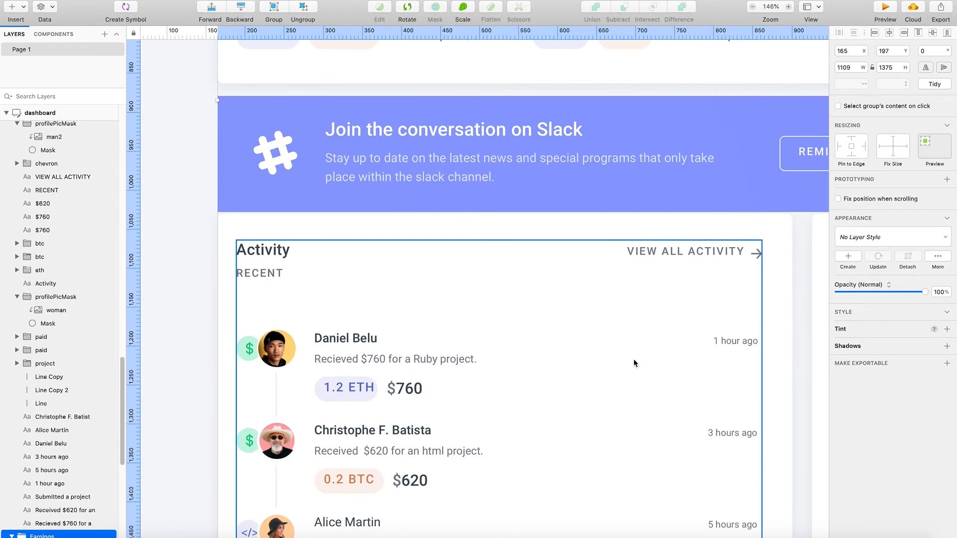
{"action": "scroll", "coordinate": [635, 363], "scroll_direction": "down", "scroll_amount": 3}
{"action": "scroll", "coordinate": [637, 358], "scroll_direction": "right", "scroll_amount": 2}
{"action": "double_click", "coordinate": [449, 451]}
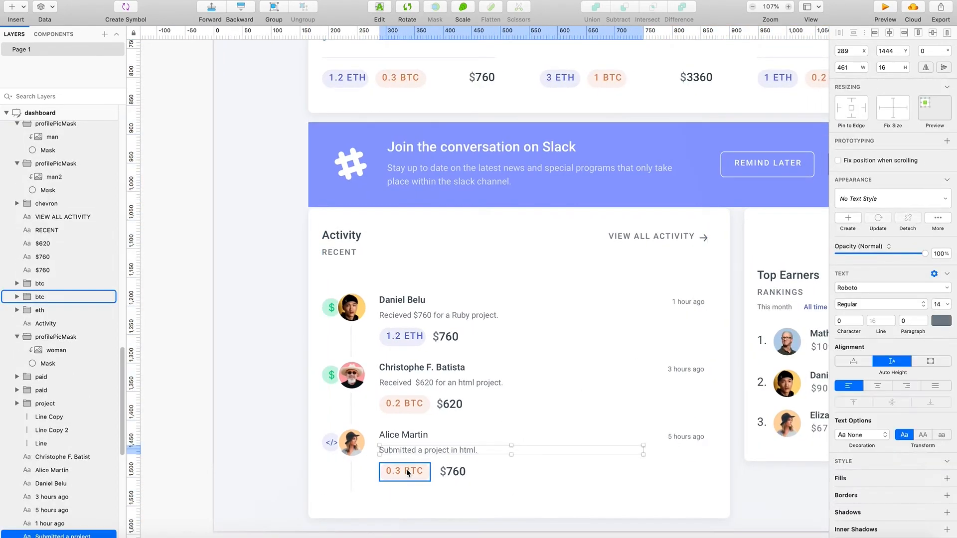
{"action": "left_click", "coordinate": [406, 471], "text": "shift"}
{"action": "left_click", "coordinate": [451, 472], "text": "shift"}
{"action": "left_click", "coordinate": [405, 434], "text": "shift"}
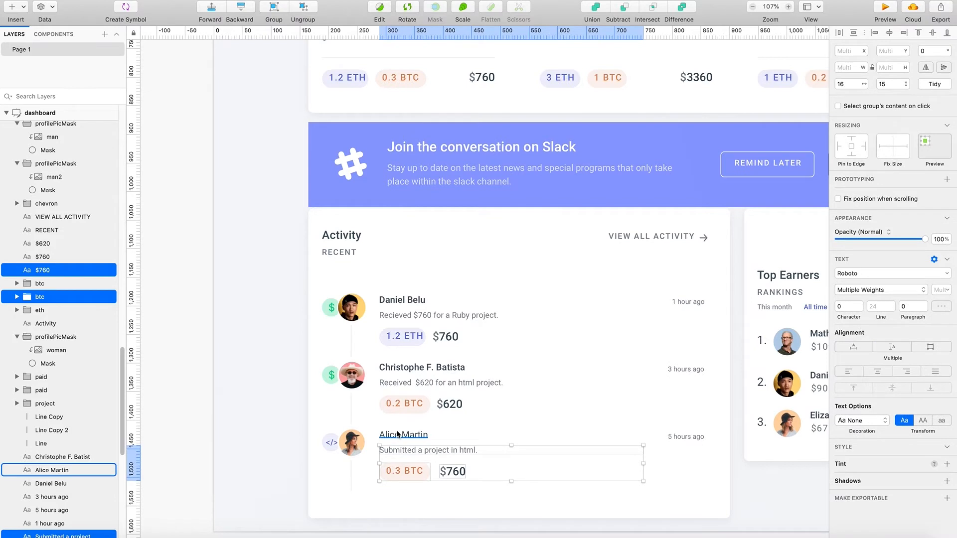
{"action": "left_click", "coordinate": [359, 444], "text": "shift"}
{"action": "left_click", "coordinate": [332, 443], "text": "shift"}
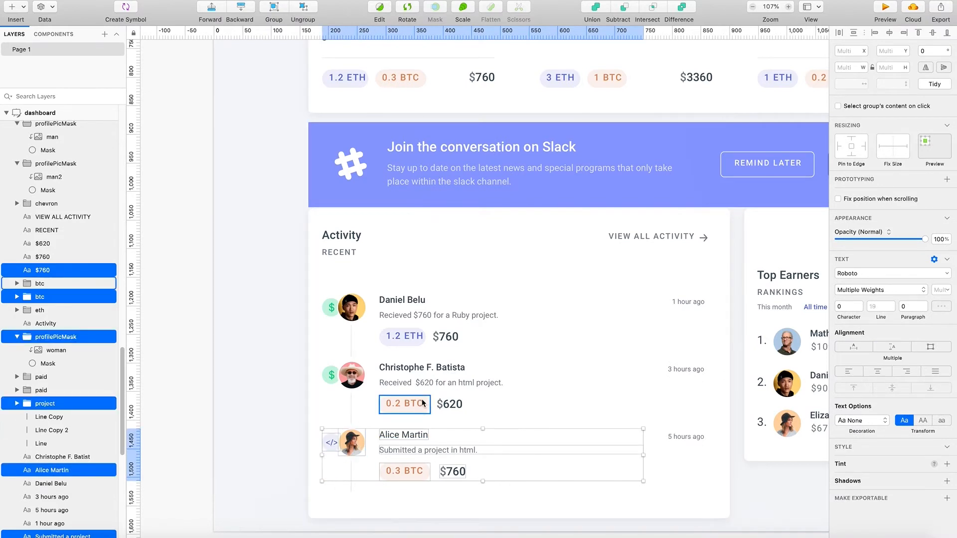
{"action": "left_click", "coordinate": [687, 437], "text": "shift"}
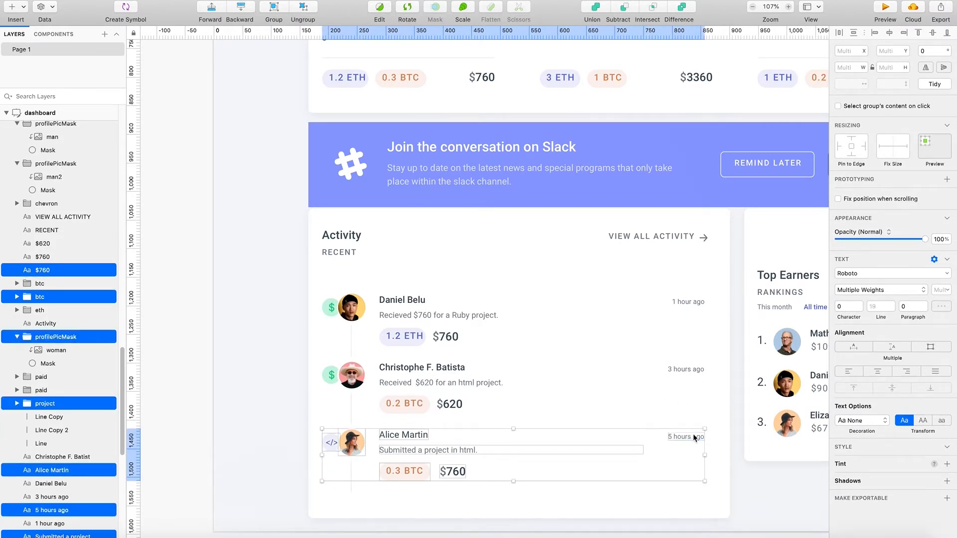
{"action": "left_click", "coordinate": [677, 369], "text": "shift"}
{"action": "left_click", "coordinate": [684, 438], "text": "shift"}
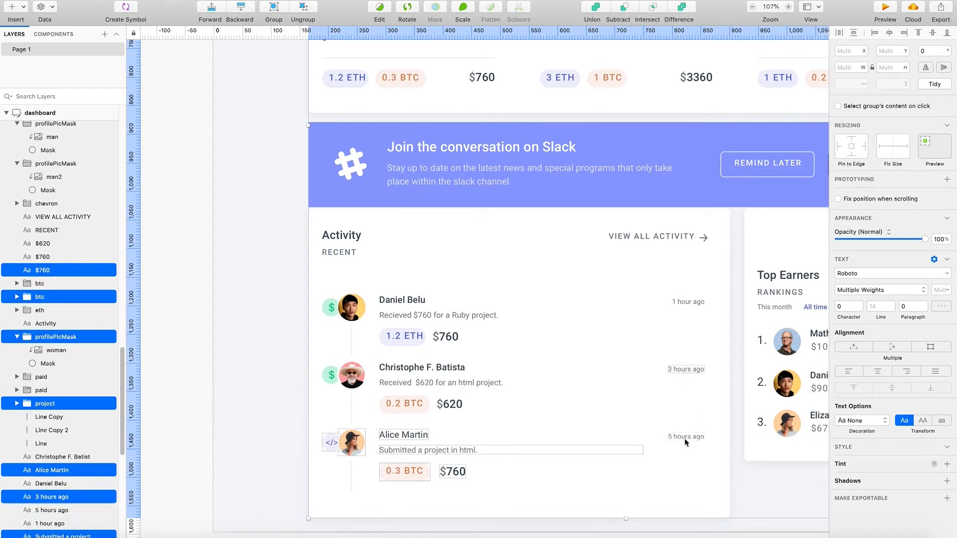
{"action": "left_click", "coordinate": [696, 441], "text": "shift"}
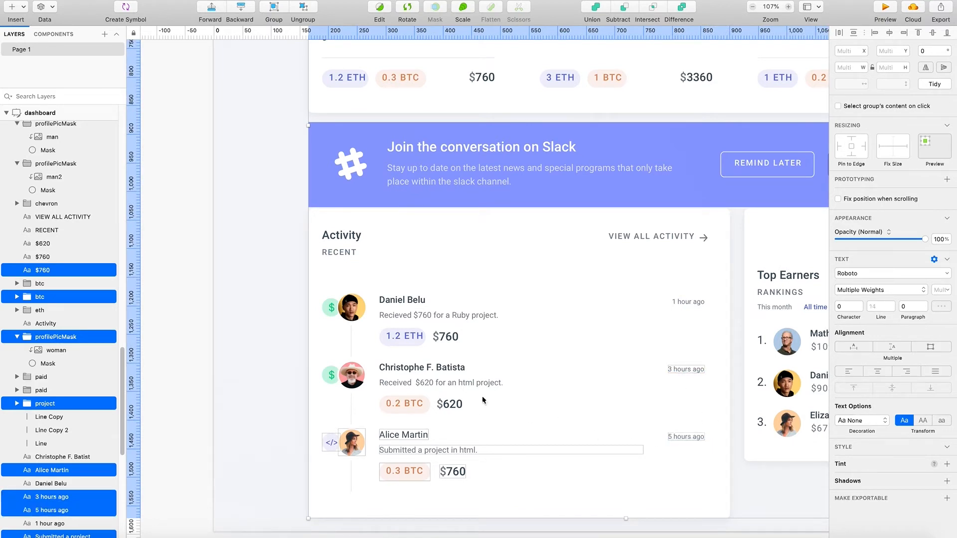
{"action": "left_click", "coordinate": [449, 404], "text": "shift"}
{"action": "left_click", "coordinate": [404, 403], "text": "shift"}
{"action": "left_click", "coordinate": [408, 372], "text": "shift"}
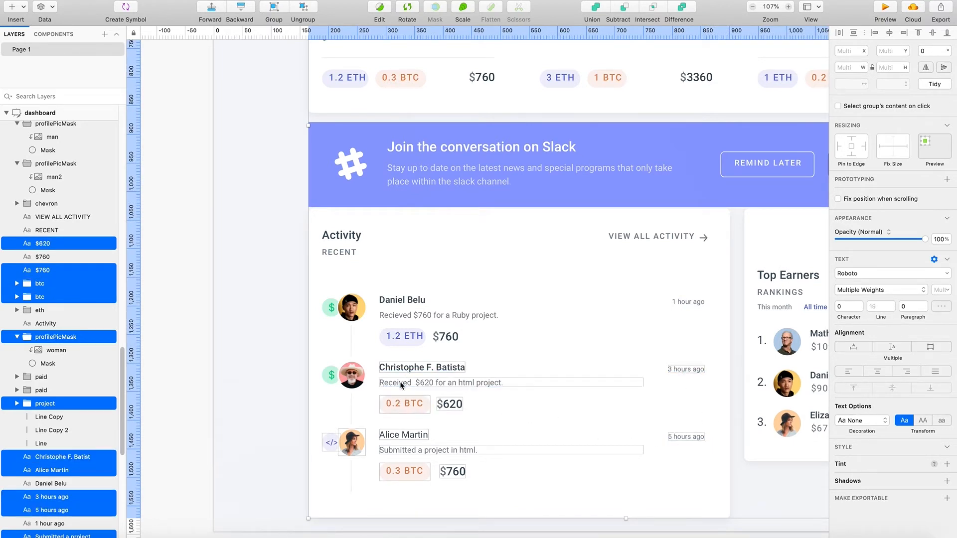
{"action": "left_click", "coordinate": [331, 375], "text": "shift"}
{"action": "left_click", "coordinate": [352, 375], "text": "shift"}
{"action": "left_click", "coordinate": [404, 336], "text": "shift"}
{"action": "left_click", "coordinate": [402, 300], "text": "shift"}
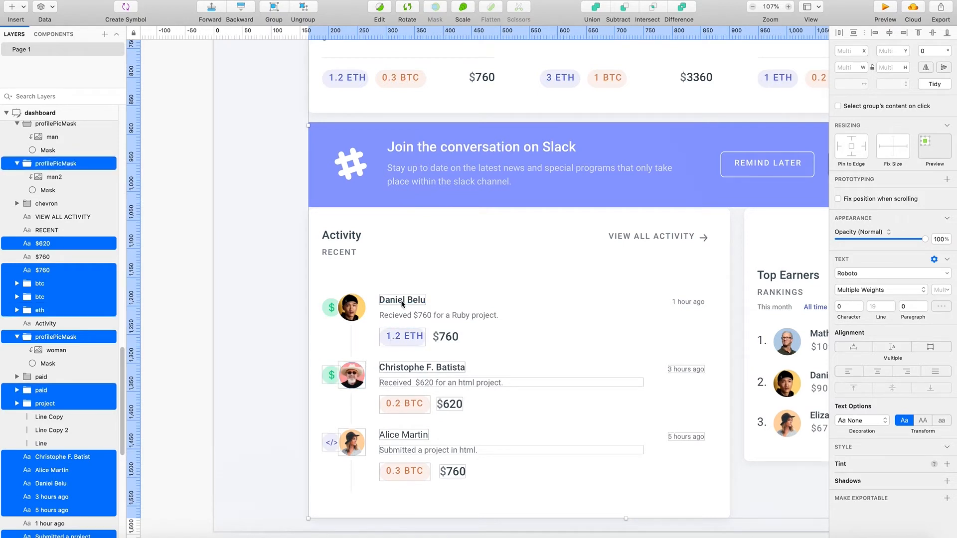
{"action": "left_click", "coordinate": [351, 308], "text": "shift"}
{"action": "left_click", "coordinate": [329, 311], "text": "shift"}
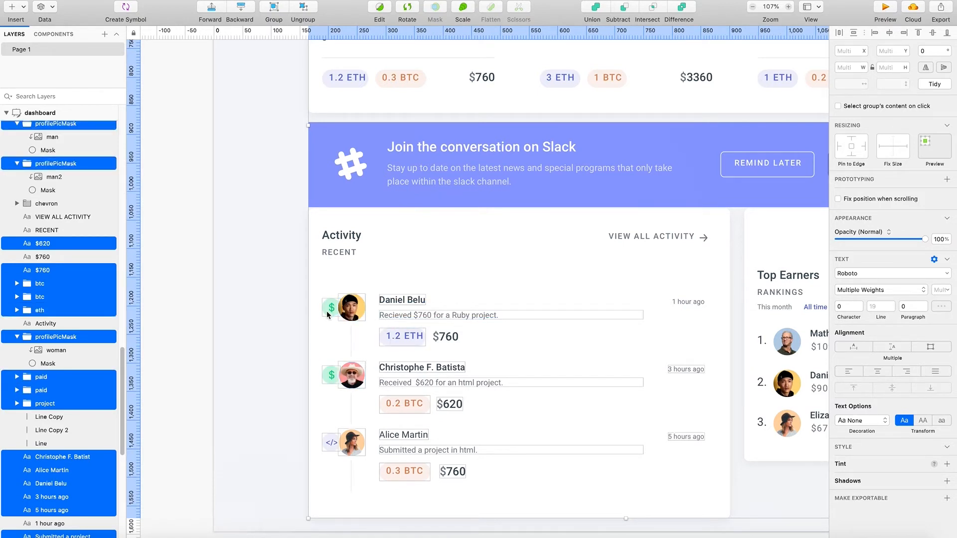
{"action": "left_click", "coordinate": [446, 338], "text": "shift"}
{"action": "left_click_drag", "start_coordinate": [683, 300], "coordinate": [701, 290]}
{"action": "key", "text": "super+z"}
{"action": "left_click", "coordinate": [690, 303], "text": "shift"}
{"action": "left_click_drag", "start_coordinate": [656, 313], "coordinate": [656, 298]}
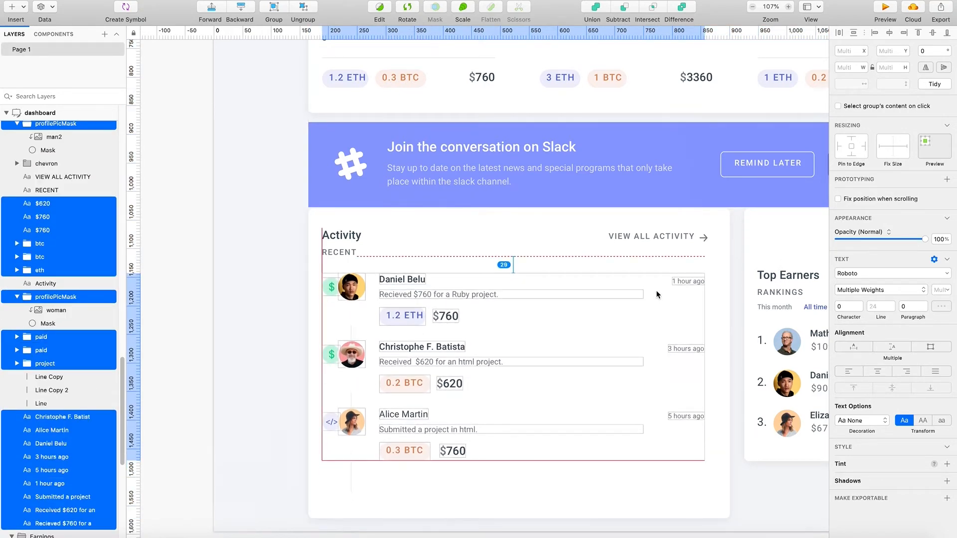
{"action": "left_click_drag", "start_coordinate": [656, 291], "coordinate": [658, 294]}
{"action": "left_click_drag", "start_coordinate": [658, 293], "coordinate": [657, 295]}
- Pull in the lower and upper edges of the Activity card background to Y 1048 and a height of 466
{"action": "scroll", "coordinate": [600, 486], "scroll_direction": "down", "scroll_amount": 1}
{"action": "left_click", "coordinate": [600, 486]}
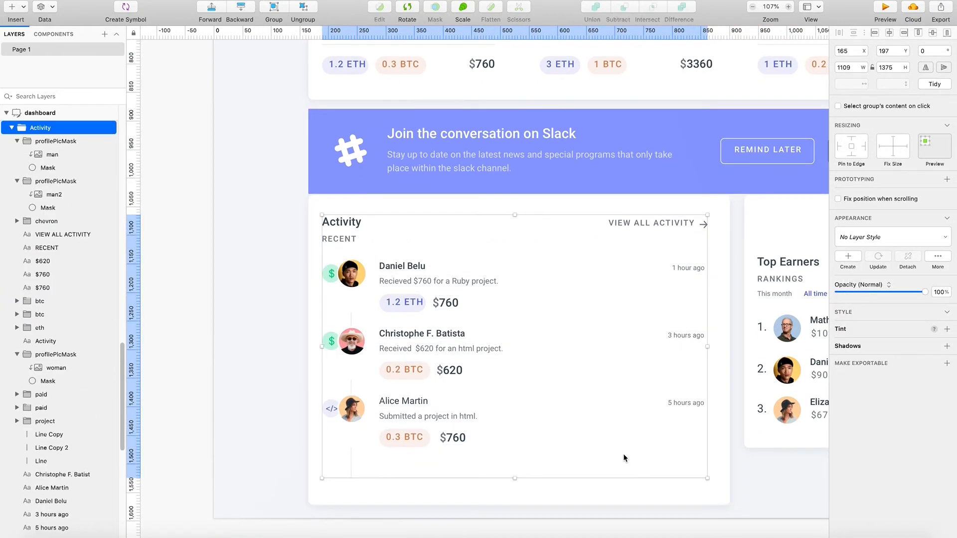
{"action": "left_click", "coordinate": [555, 496]}
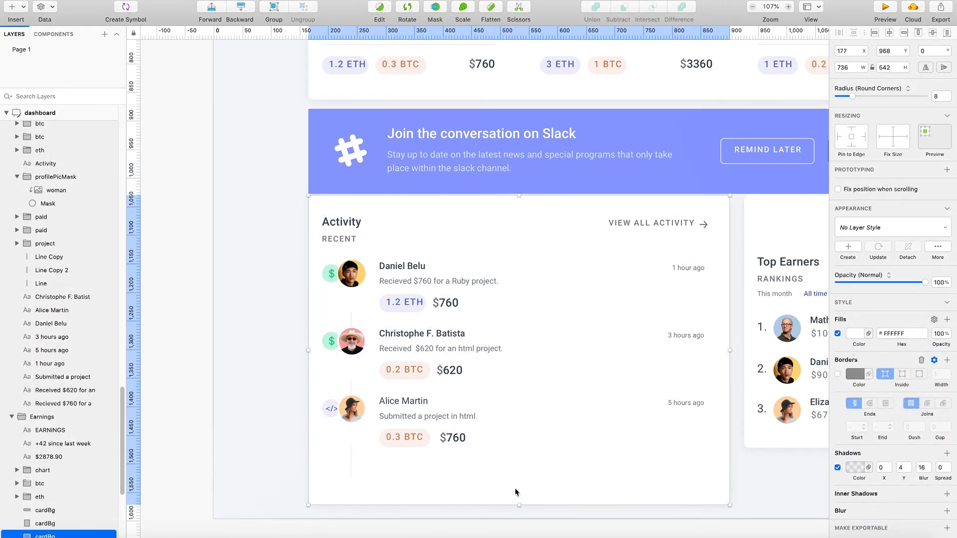
{"action": "left_click_drag", "start_coordinate": [519, 505], "coordinate": [525, 471]}
{"action": "left_click_drag", "start_coordinate": [519, 195], "coordinate": [520, 205]}
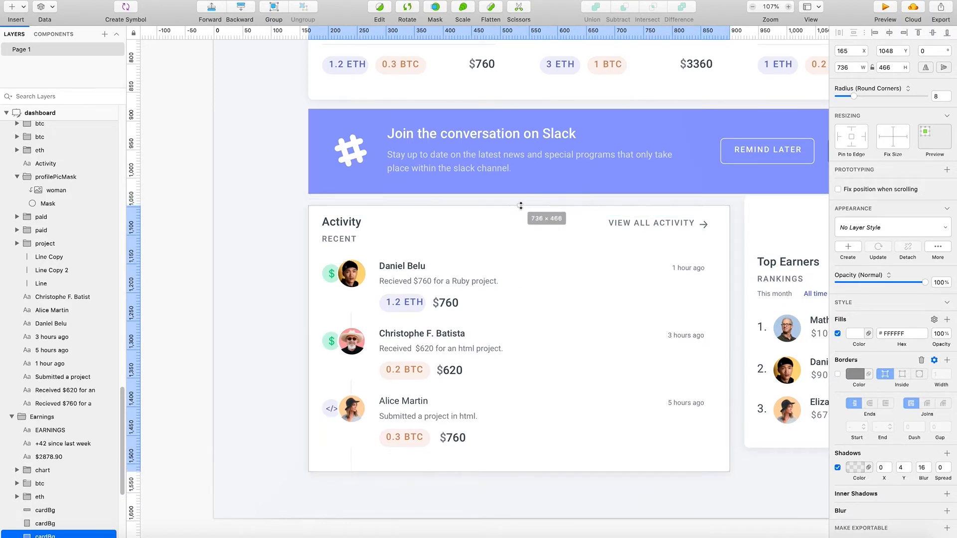
{"action": "left_click", "coordinate": [600, 489]}
- Move the Top Earners content group up to Y 1064, level with the Activity content
{"action": "scroll", "coordinate": [598, 489], "scroll_direction": "right", "scroll_amount": 6}
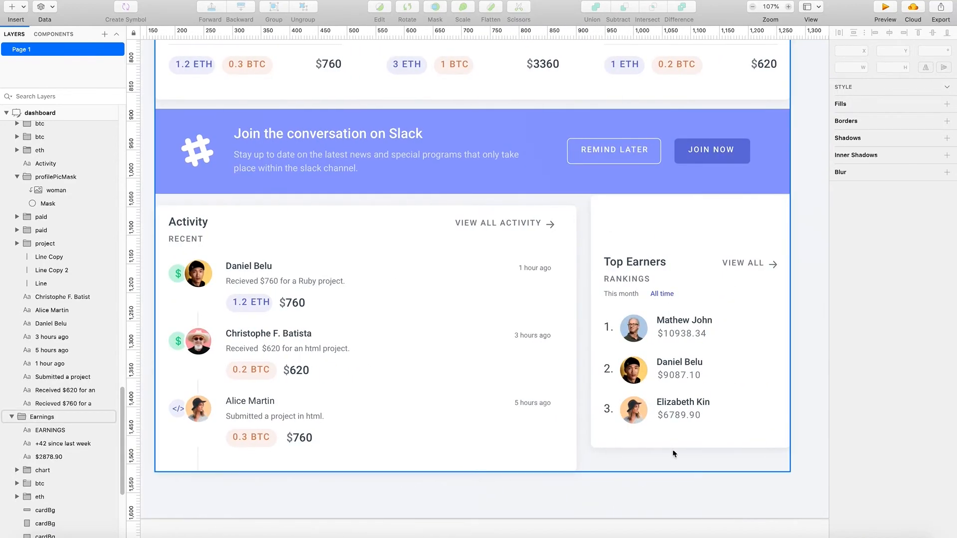
{"action": "scroll", "coordinate": [676, 443], "scroll_direction": "right", "scroll_amount": 3}
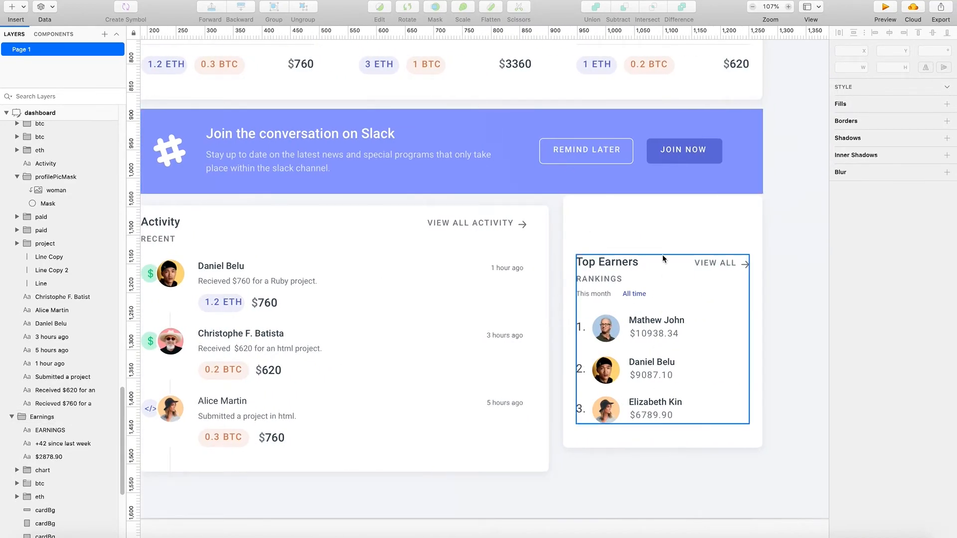
{"action": "left_click_drag", "start_coordinate": [619, 264], "coordinate": [619, 223]}
{"action": "scroll", "coordinate": [363, 268], "scroll_direction": "left", "scroll_amount": 10}
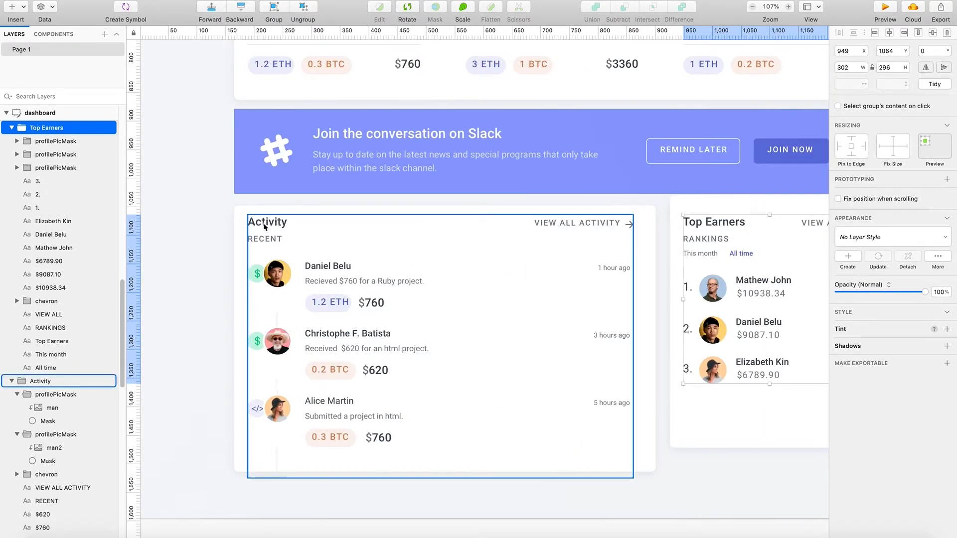
{"action": "scroll", "coordinate": [526, 284], "scroll_direction": "right", "scroll_amount": 5}
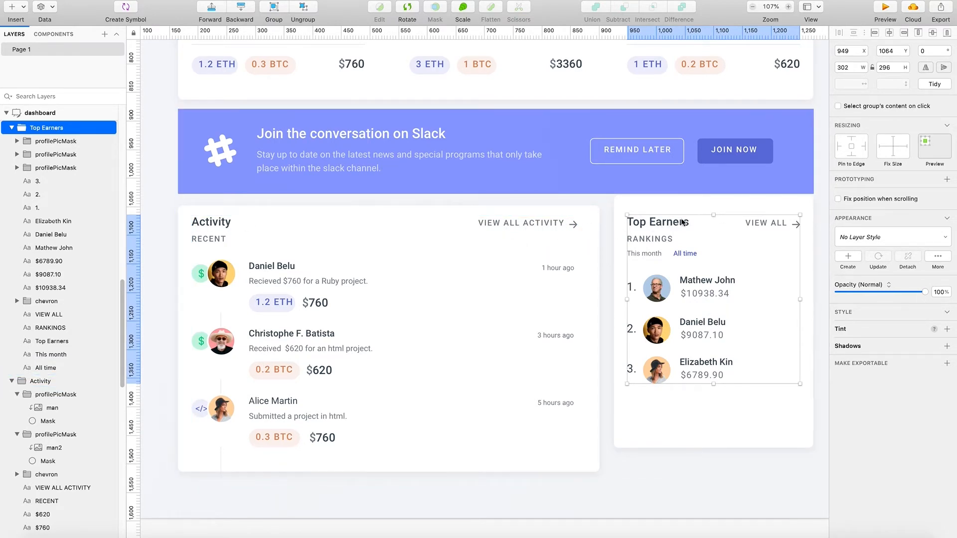
- Lower the upper edge of the Top Earners card background to Y 1048, level with the Activity card
{"action": "scroll", "coordinate": [700, 309], "scroll_direction": "right", "scroll_amount": 2}
{"action": "scroll", "coordinate": [698, 310], "scroll_direction": "right", "scroll_amount": 3}
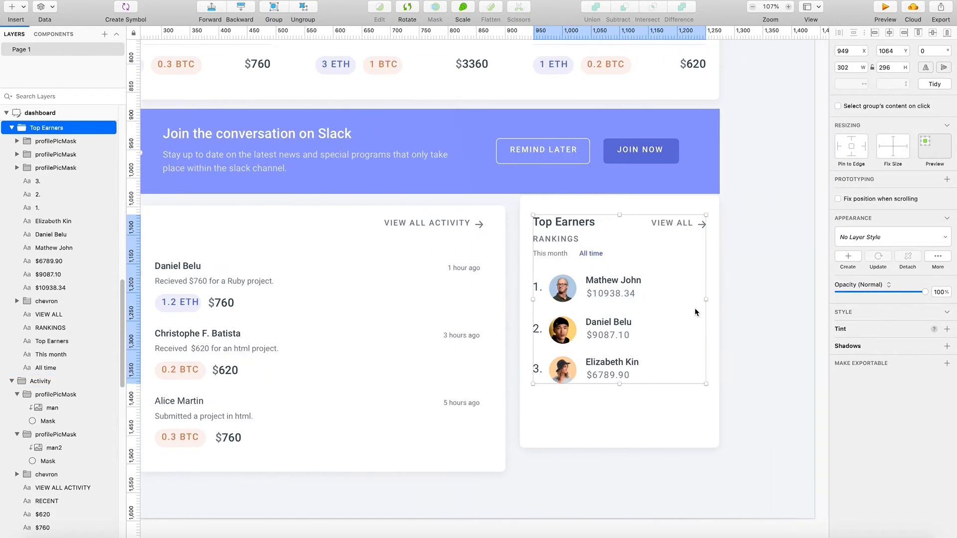
{"action": "left_click", "coordinate": [628, 205]}
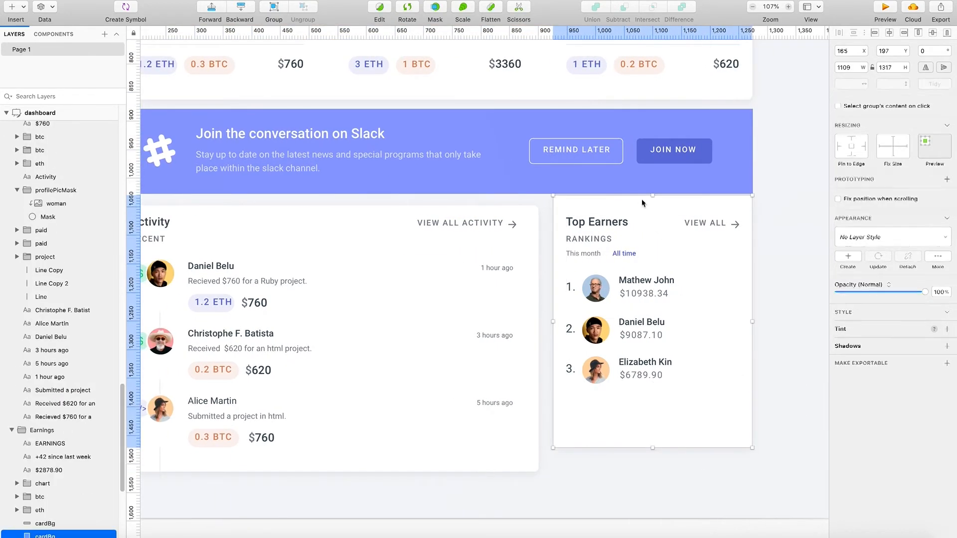
{"action": "left_click_drag", "start_coordinate": [652, 198], "coordinate": [653, 206]}
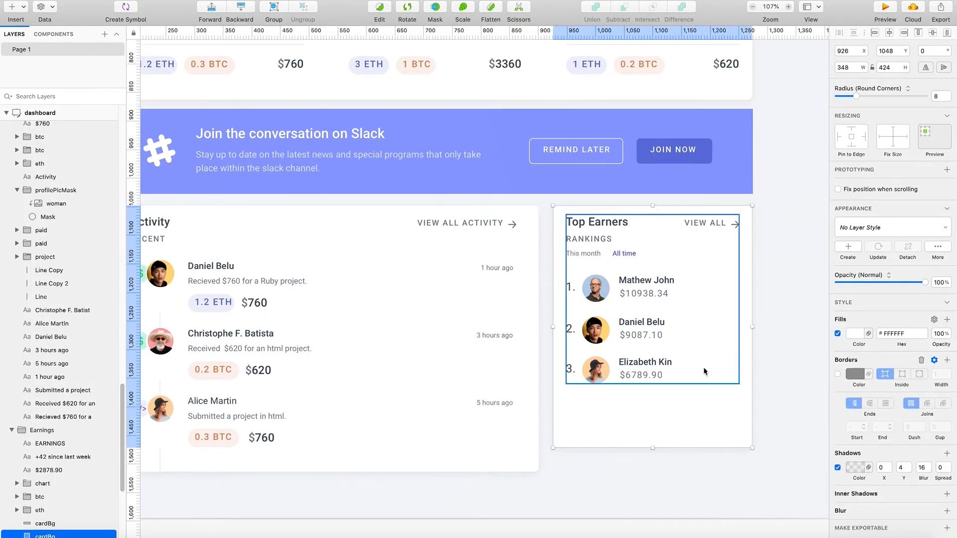
- Extend the Top Earners card background down to the lower edge of the Activity card
{"action": "left_click_drag", "start_coordinate": [656, 451], "coordinate": [657, 472]}
{"action": "left_click", "coordinate": [666, 496]}
{"action": "left_click", "coordinate": [651, 356]}
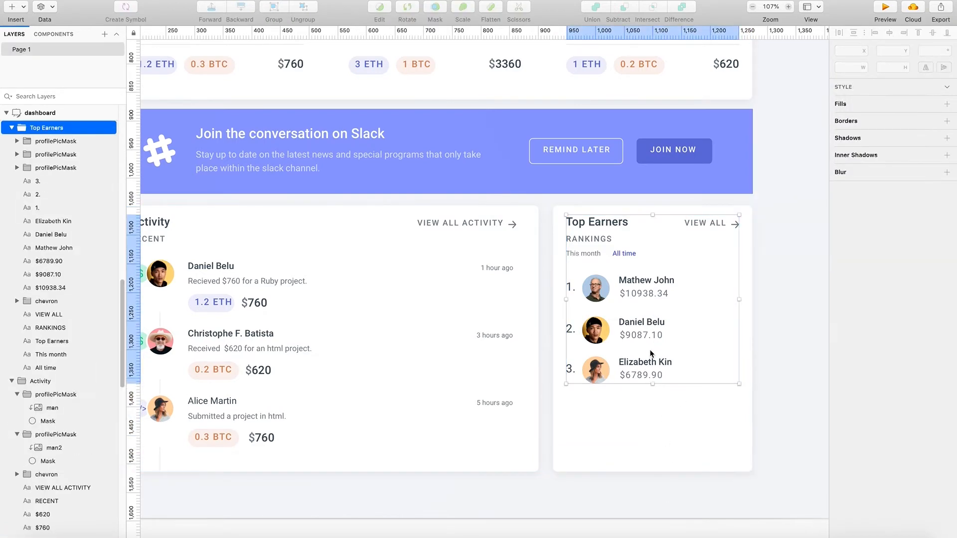
- Shorten the Top Earners card background from its lower edge to a height of 382
{"action": "left_click", "coordinate": [650, 439]}
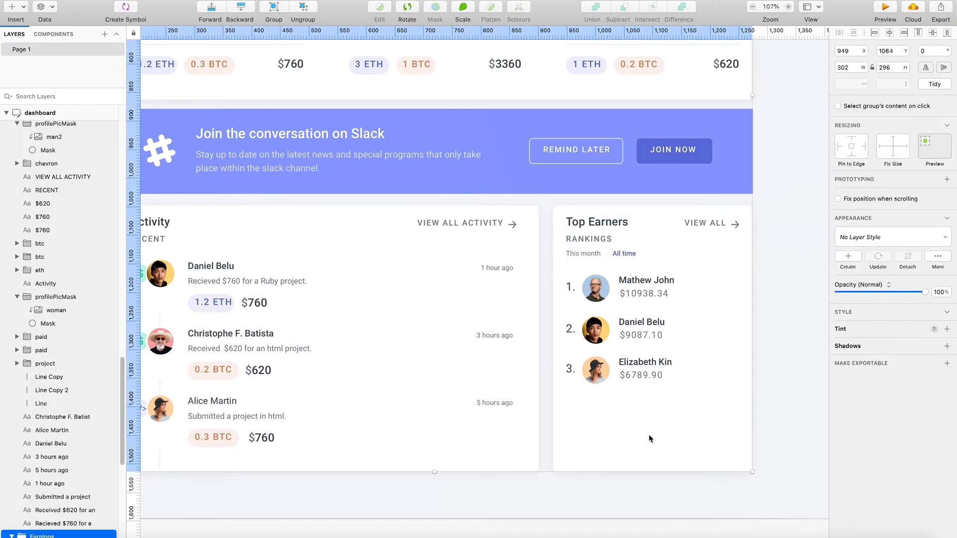
{"action": "double_click", "coordinate": [656, 461]}
{"action": "left_click_drag", "start_coordinate": [650, 472], "coordinate": [651, 418]}
{"action": "left_click", "coordinate": [660, 460]}
{"action": "scroll", "coordinate": [683, 501], "scroll_direction": "left", "scroll_amount": 3}
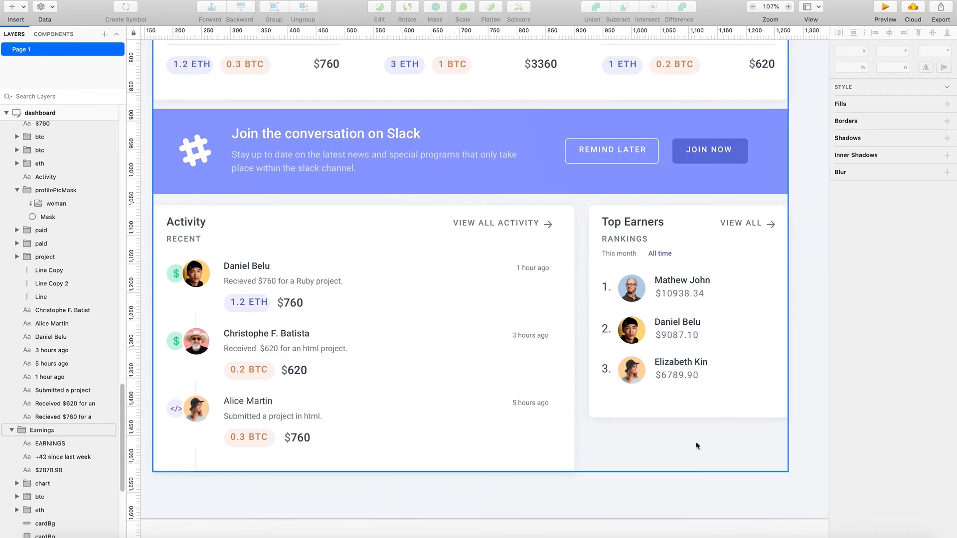
{"action": "double_click", "coordinate": [701, 399]}
{"action": "mouse_move", "coordinate": [685, 420]}
{"action": "left_mouse_down"}
{"action": "mouse_move", "coordinate": [690, 408]}
{"action": "mouse_move", "coordinate": [691, 419]}
{"action": "left_mouse_up"}
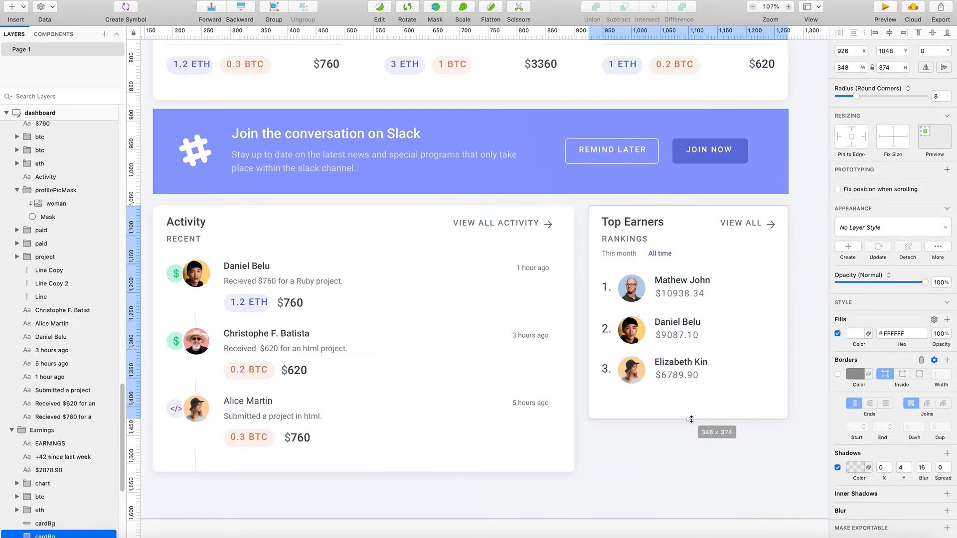
{"action": "left_click_drag", "start_coordinate": [691, 420], "coordinate": [691, 423]}
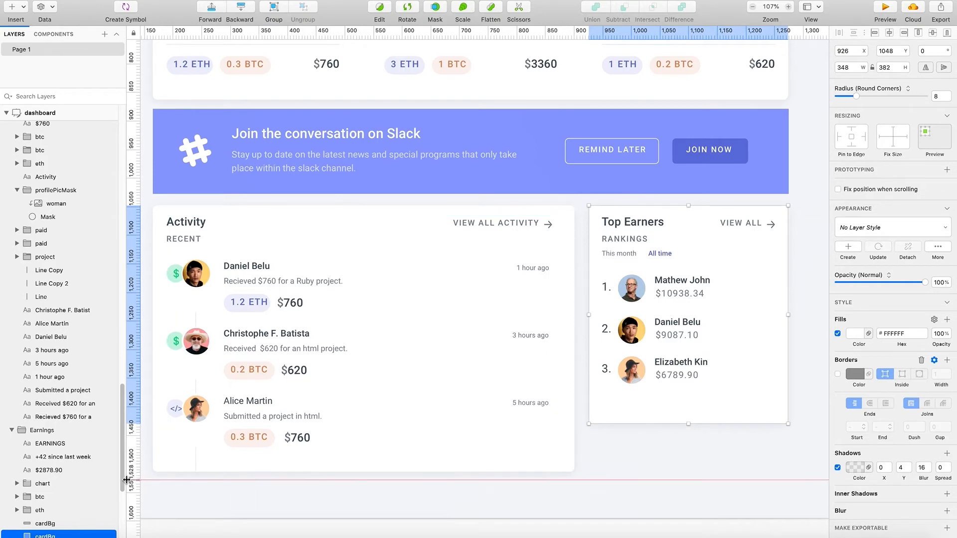
{"action": "scroll", "coordinate": [212, 496], "scroll_direction": "left", "scroll_amount": 2}
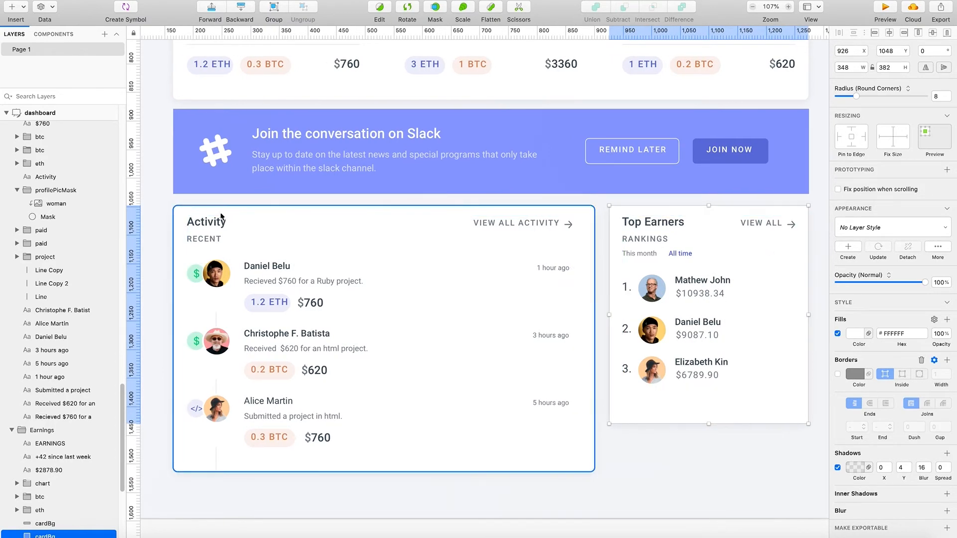
- Move the Activity content group down within its card to add space beneath the card's upper edge
{"action": "left_click", "coordinate": [279, 215]}
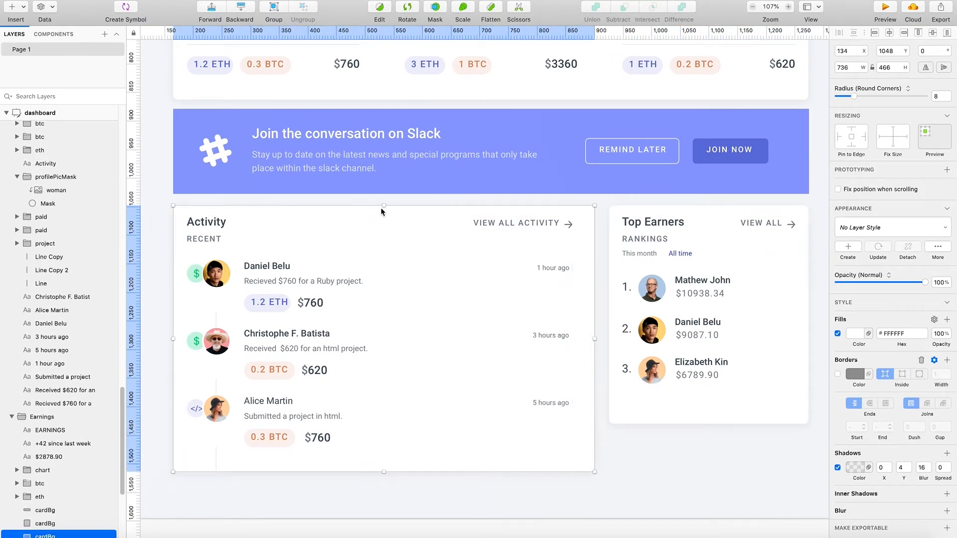
{"action": "left_click", "coordinate": [221, 221]}
{"action": "left_click_drag", "start_coordinate": [210, 233], "coordinate": [215, 244]}
- Extend the Activity card background from its lower edge to a height of 497
{"action": "double_click", "coordinate": [315, 212]}
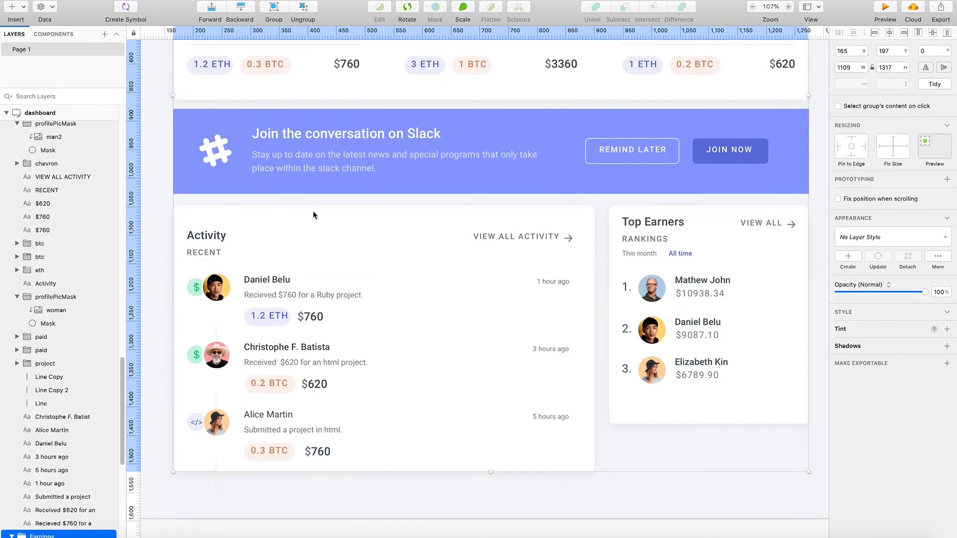
{"action": "scroll", "coordinate": [366, 390], "scroll_direction": "down", "scroll_amount": 3}
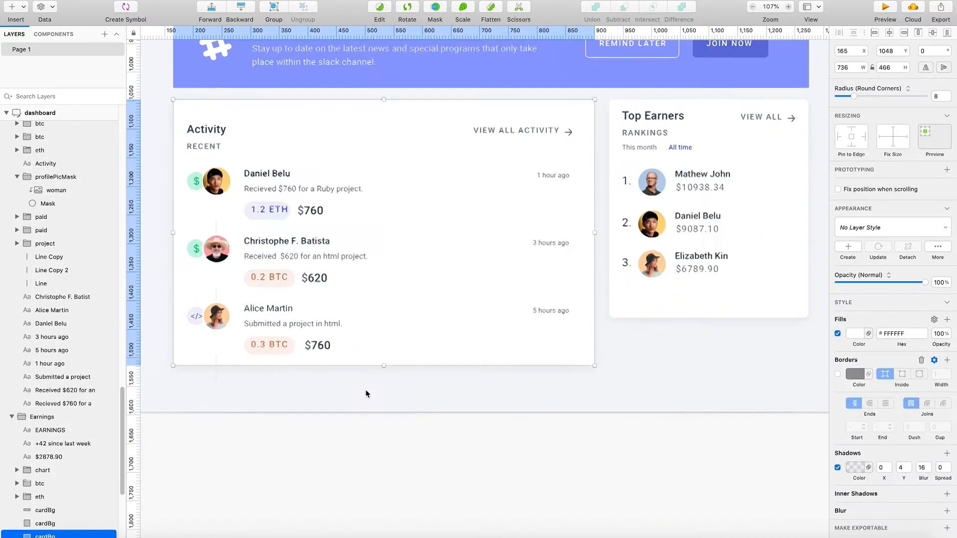
{"action": "double_click", "coordinate": [181, 340]}
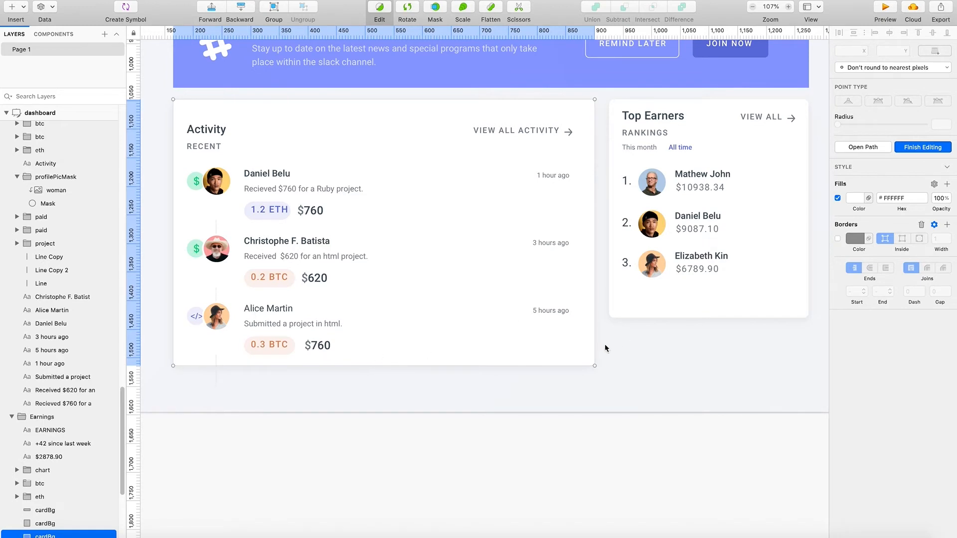
{"action": "key", "text": "Escape"}
{"action": "left_click", "coordinate": [546, 471]}
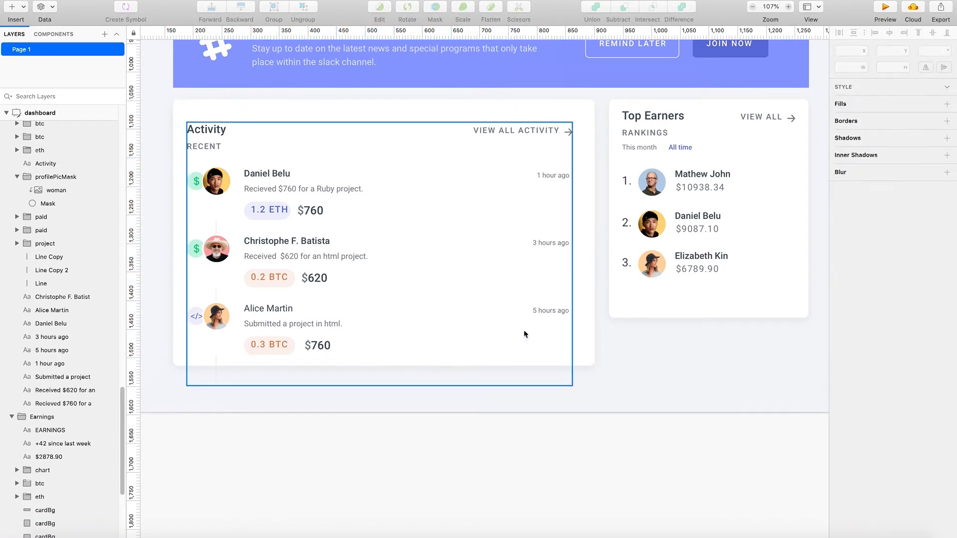
{"action": "left_click", "coordinate": [584, 351]}
{"action": "mouse_move", "coordinate": [385, 367]}
{"action": "left_mouse_down"}
{"action": "mouse_move", "coordinate": [384, 396]}
{"action": "mouse_move", "coordinate": [387, 372]}
{"action": "mouse_move", "coordinate": [389, 384]}
{"action": "left_mouse_up"}
- Lengthen the two connecting lines between the Activity profile pictures upward, starting them at Y 1215 and Y 1330.5
{"action": "left_click", "coordinate": [675, 307]}
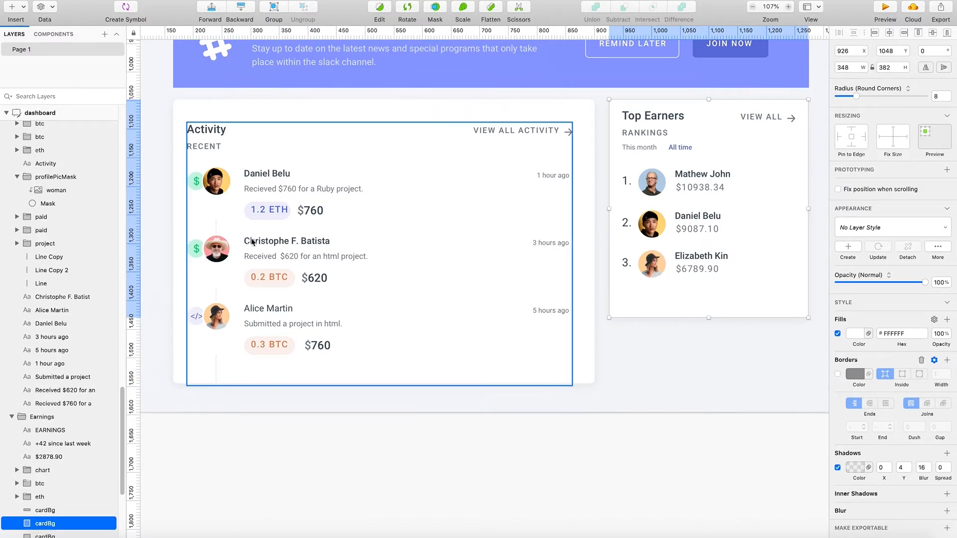
{"action": "double_click", "coordinate": [216, 232]}
{"action": "mouse_move", "coordinate": [216, 232]}
{"action": "left_mouse_down"}
{"action": "mouse_move", "coordinate": [216, 207]}
{"action": "mouse_move", "coordinate": [217, 240]}
{"action": "left_mouse_up"}
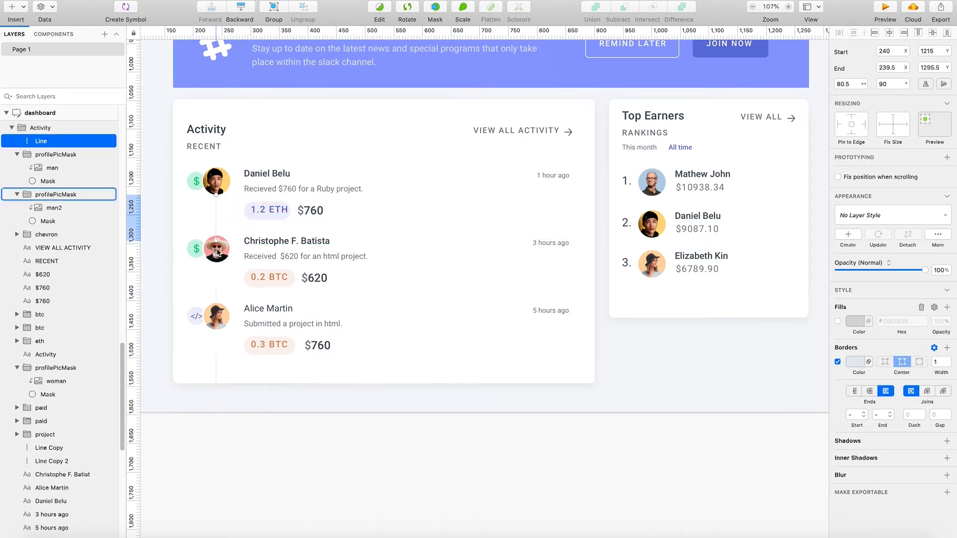
{"action": "left_click", "coordinate": [217, 294]}
{"action": "left_click_drag", "start_coordinate": [217, 285], "coordinate": [216, 261]}
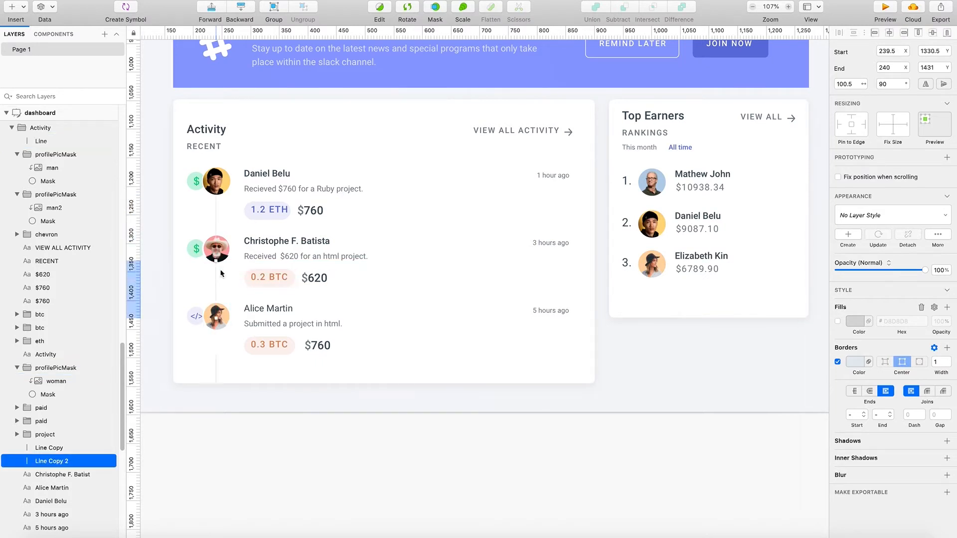
{"action": "left_click", "coordinate": [216, 370]}
{"action": "left_click_drag", "start_coordinate": [218, 370], "coordinate": [220, 339]}
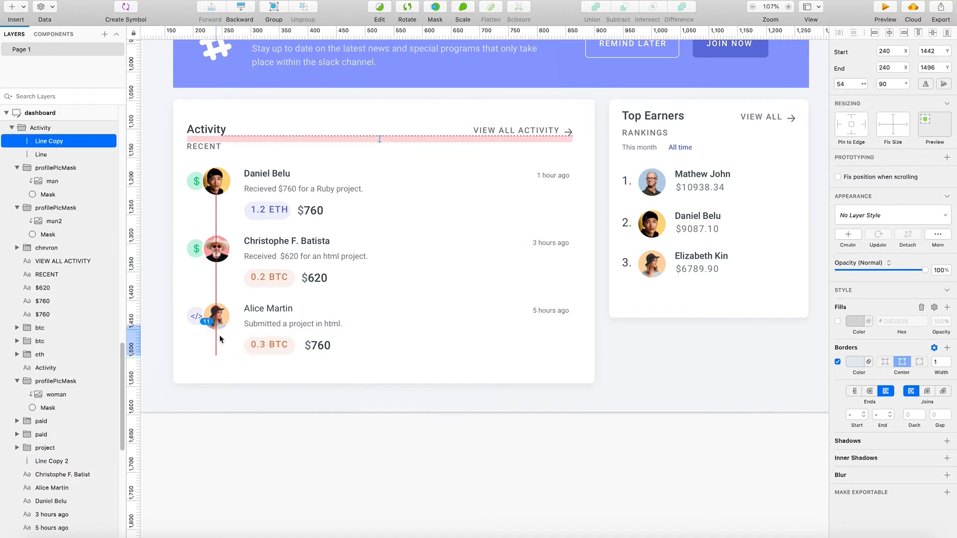
{"action": "left_click", "coordinate": [257, 450]}
{"action": "key", "text": "ctrl+z"}
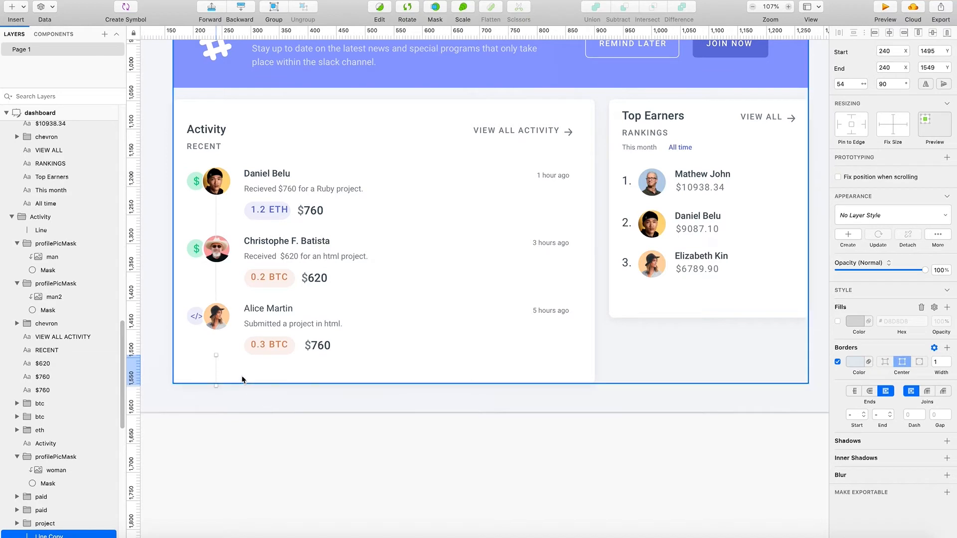
- Move the lowest Activity timeline line up so it hangs directly beneath the third profile picture
{"action": "mouse_move", "coordinate": [216, 364]}
{"action": "left_mouse_down"}
{"action": "mouse_move", "coordinate": [216, 323]}
{"action": "mouse_move", "coordinate": [218, 366]}
{"action": "left_mouse_up"}
{"action": "left_click", "coordinate": [258, 438]}
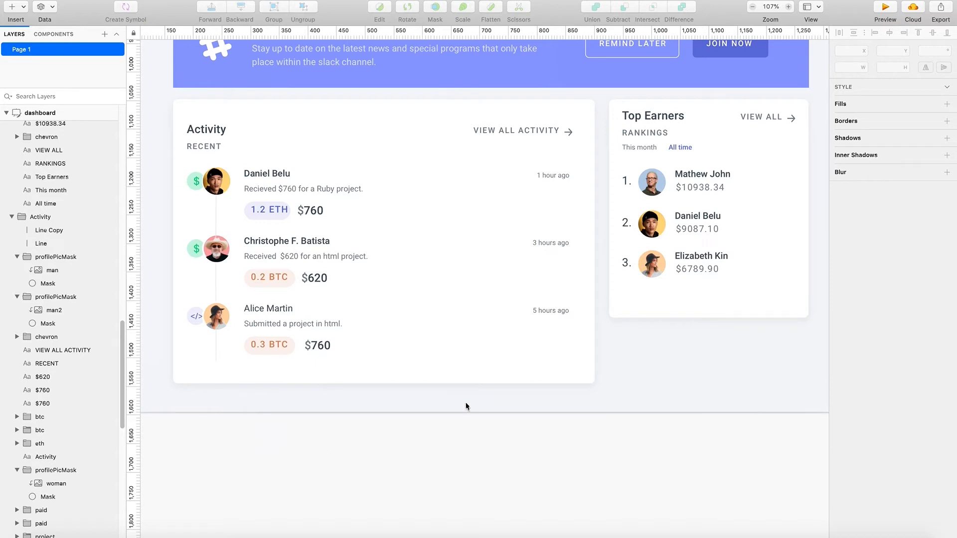
- Extend the Activity card background from its lower edge to a height of 512
{"action": "left_click", "coordinate": [463, 364]}
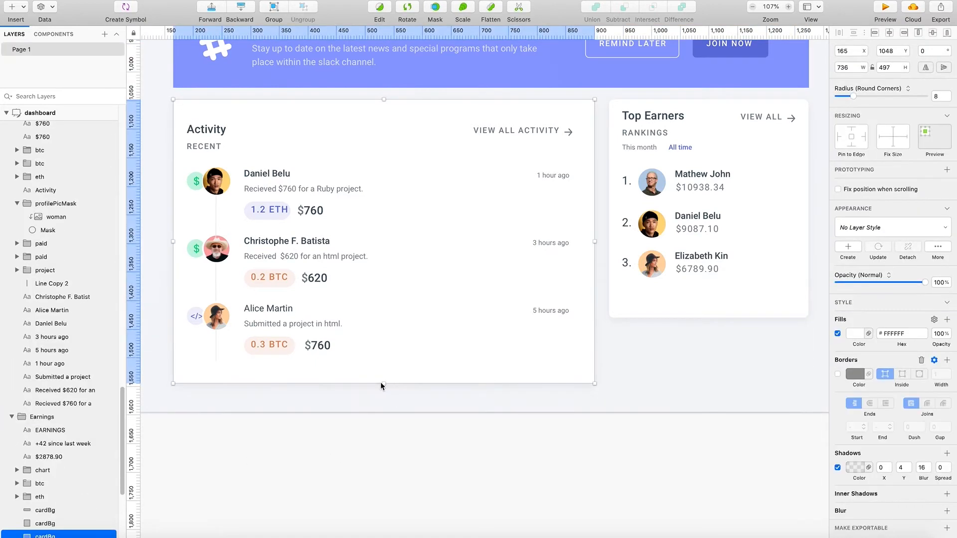
{"action": "left_click_drag", "start_coordinate": [382, 384], "coordinate": [385, 392]}
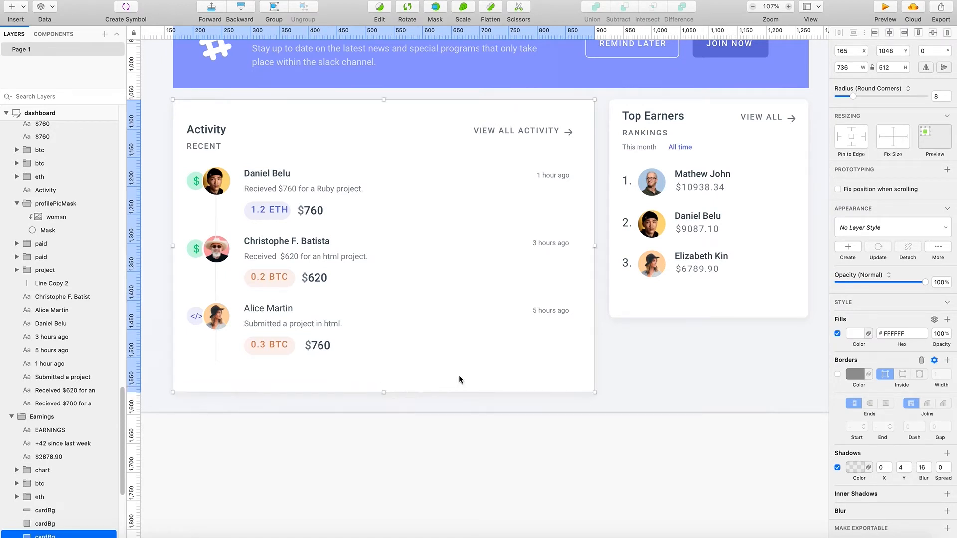
- Extend the Top Earners card background to a height of 438 and move its content group down to Y 1088, level with the Activity content
{"action": "left_click", "coordinate": [718, 309]}
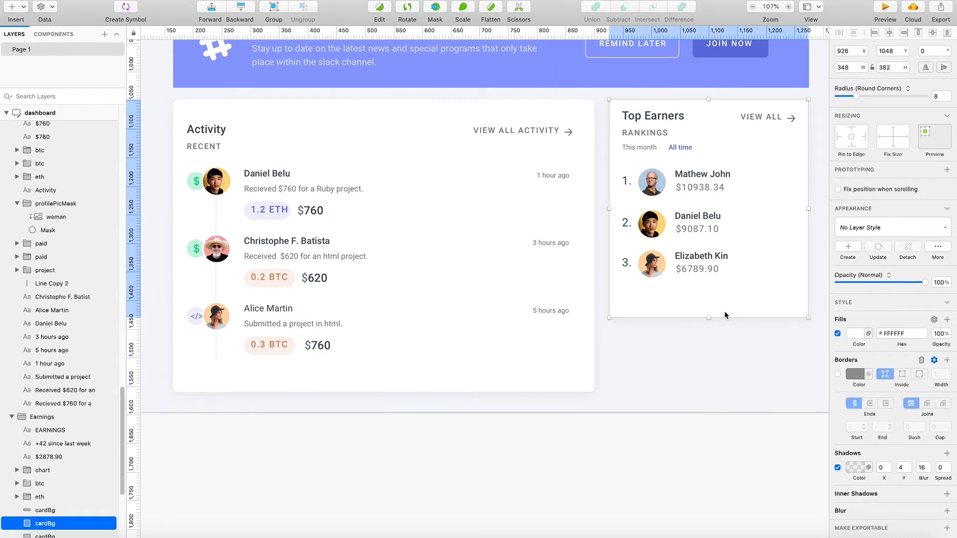
{"action": "left_click_drag", "start_coordinate": [705, 323], "coordinate": [709, 350]}
{"action": "left_click", "coordinate": [712, 259]}
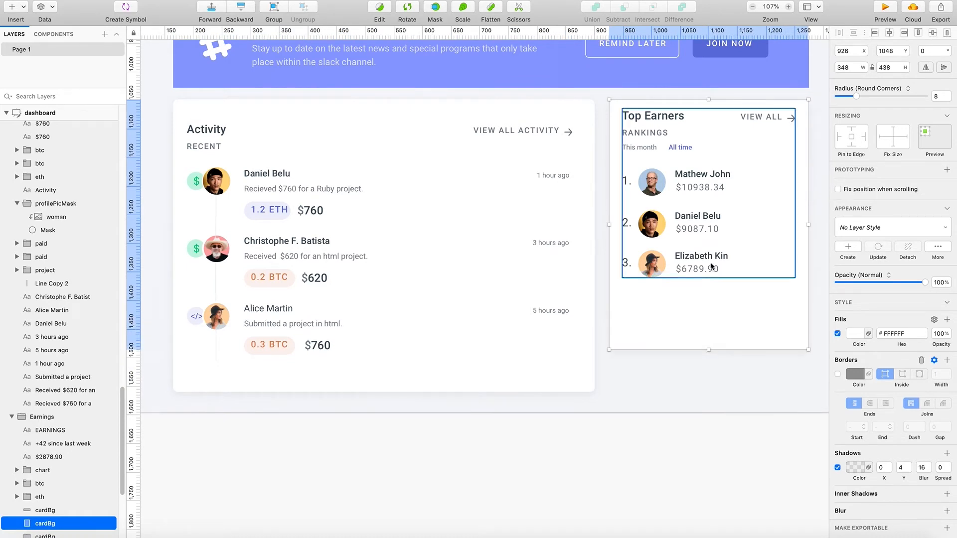
{"action": "left_click_drag", "start_coordinate": [712, 258], "coordinate": [707, 270]}
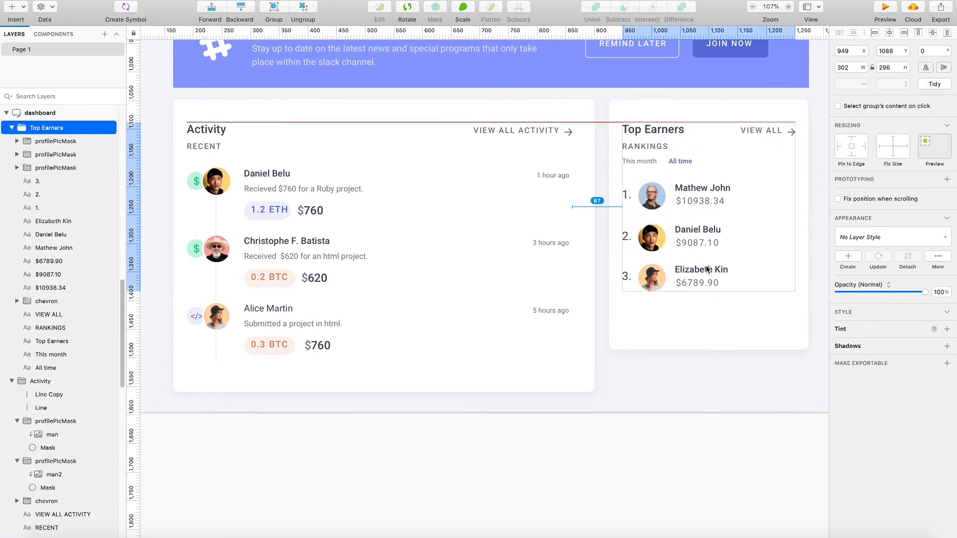
- Shorten the Top Earners card background slightly from its lower edge to tighten the space below the rankings
{"action": "left_click", "coordinate": [707, 335]}
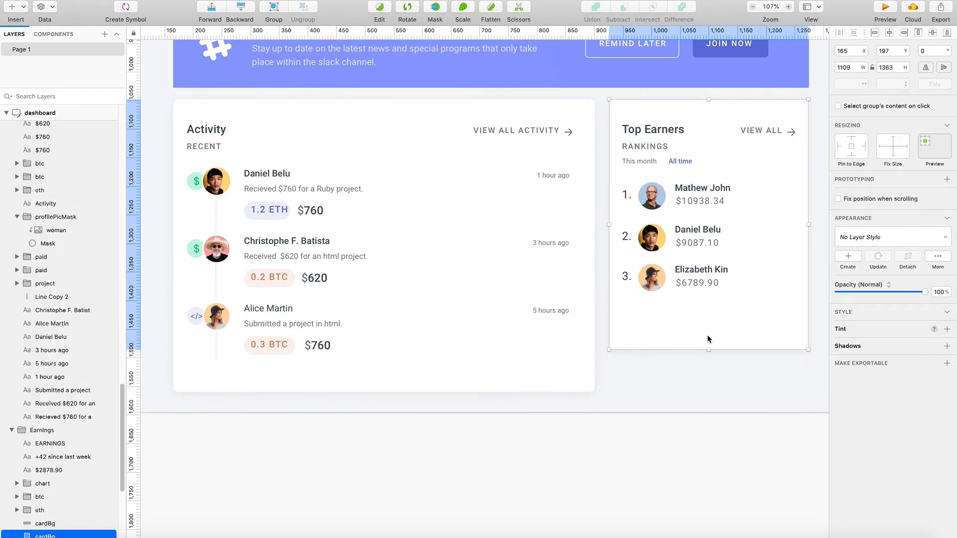
{"action": "left_click_drag", "start_coordinate": [707, 349], "coordinate": [708, 335]}
{"action": "left_click", "coordinate": [702, 369]}
{"action": "scroll", "coordinate": [703, 374], "scroll_direction": "up", "scroll_amount": 5}
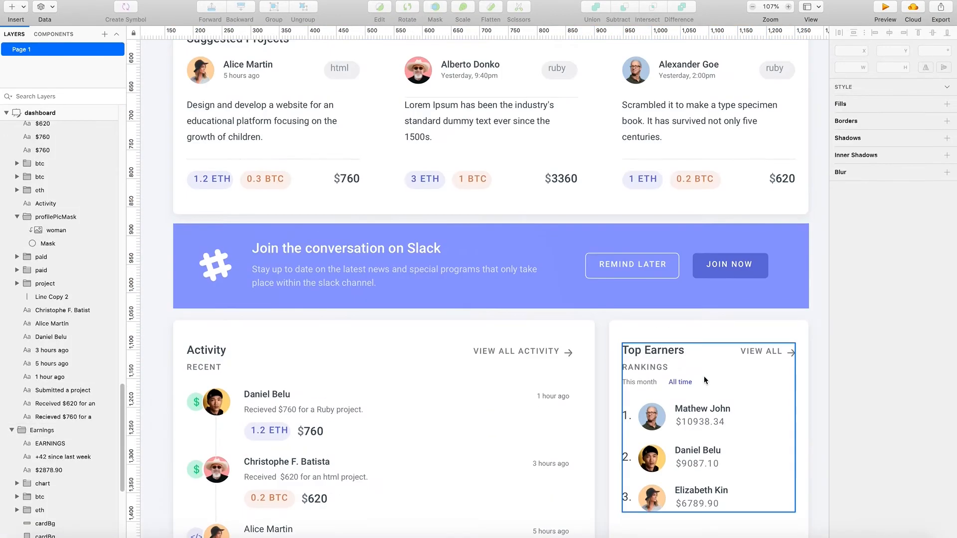
{"action": "scroll", "coordinate": [696, 394], "scroll_direction": "down", "scroll_amount": 4}
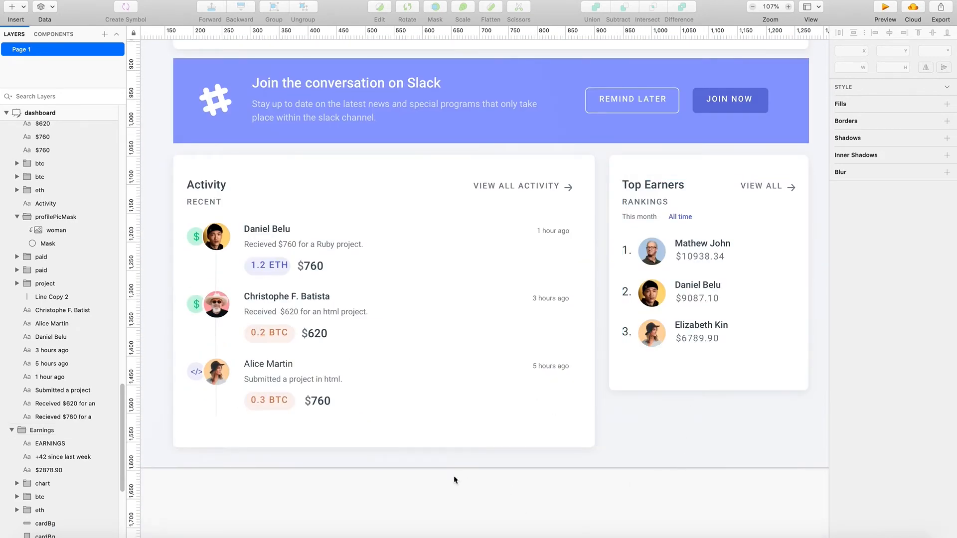
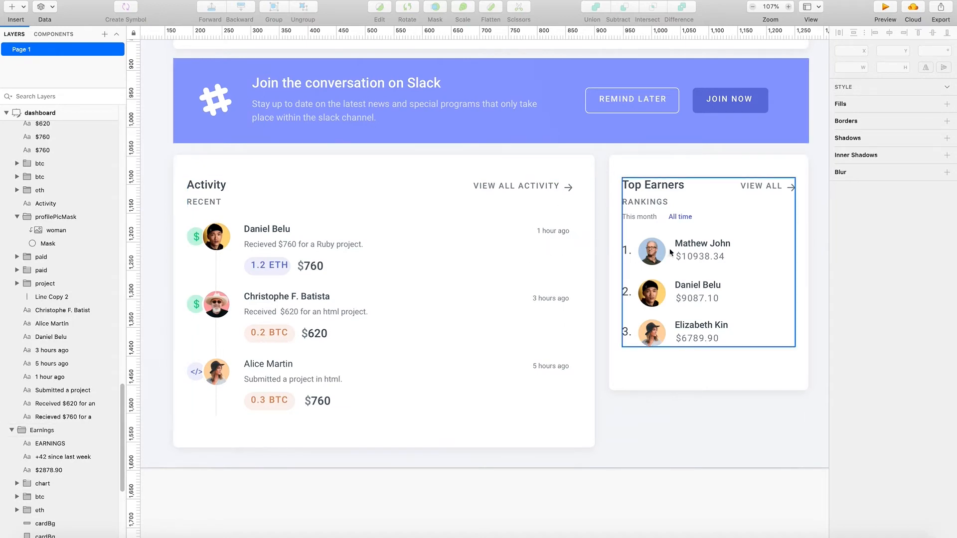
- Review the dashboard layout from the header and Earnings card down to the Activity and Top Earners cards
{"action": "scroll", "coordinate": [582, 325], "scroll_direction": "up", "scroll_amount": 10}
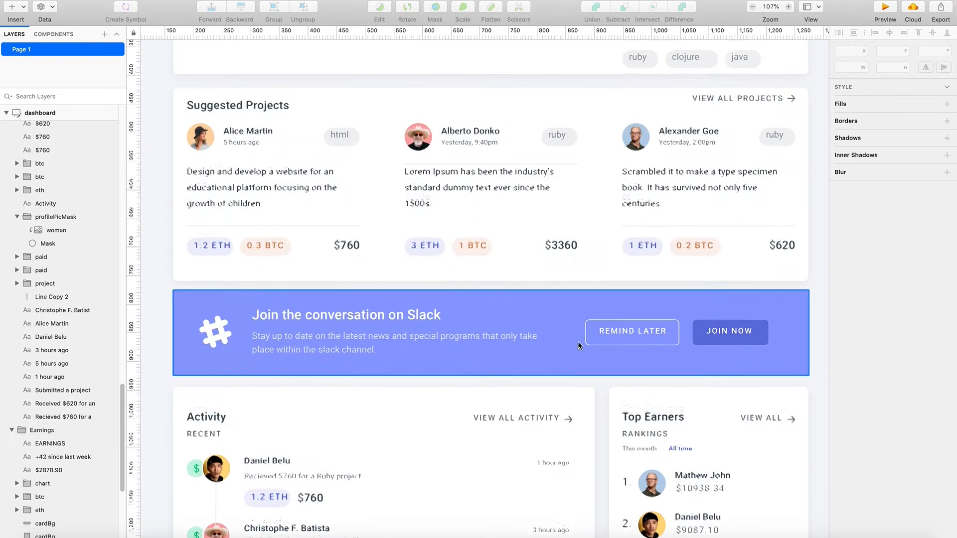
{"action": "scroll", "coordinate": [578, 347], "scroll_direction": "up", "scroll_amount": 4}
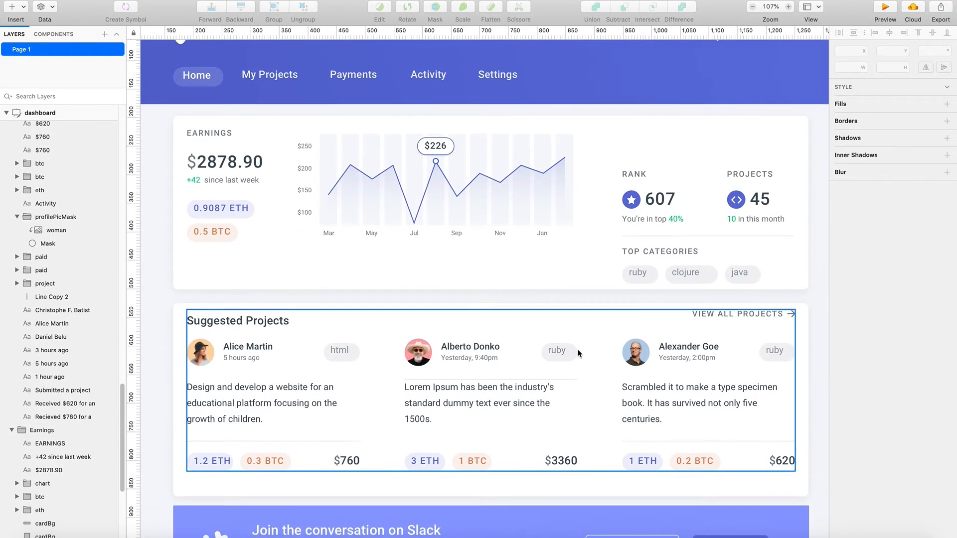
{"action": "scroll", "coordinate": [580, 357], "scroll_direction": "up", "scroll_amount": 1}
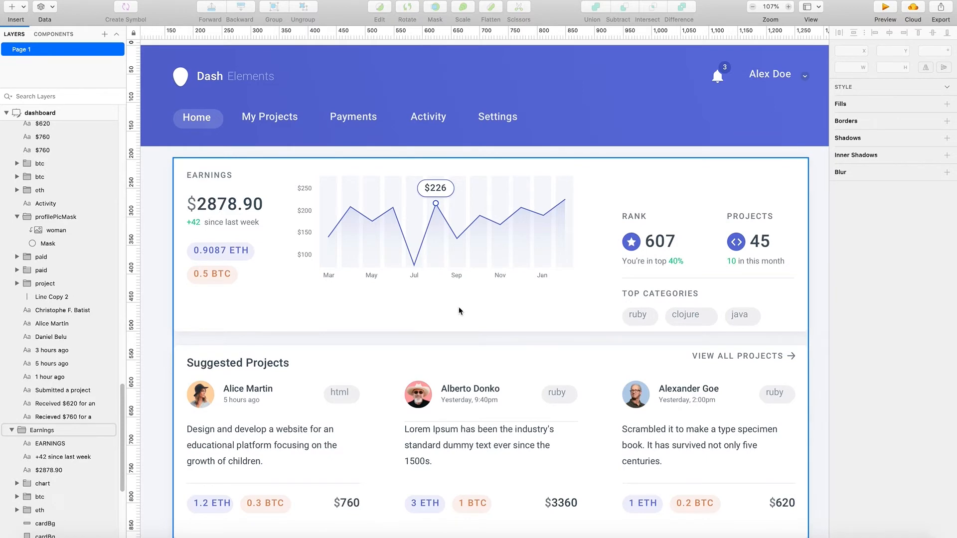
{"action": "scroll", "coordinate": [464, 261], "scroll_direction": "down", "scroll_amount": 2}
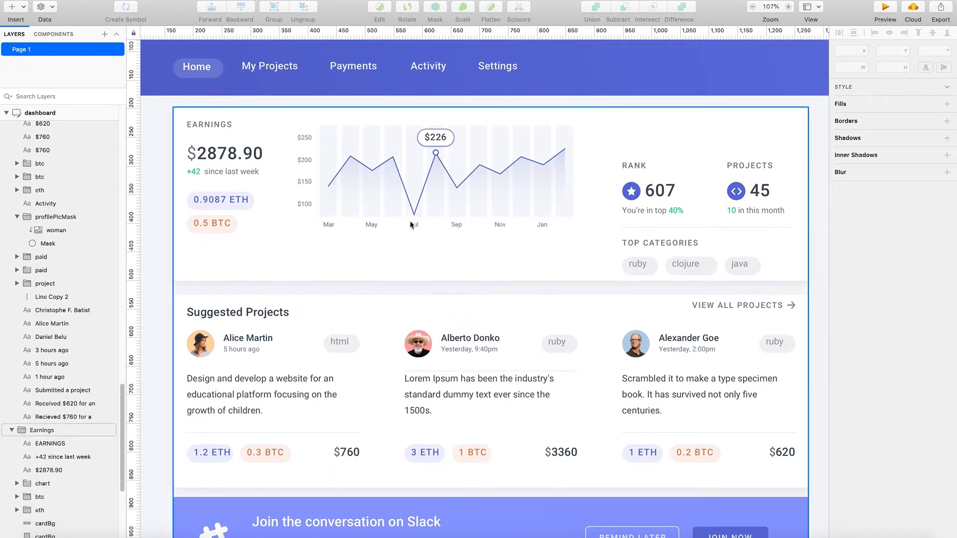
{"action": "scroll", "coordinate": [432, 217], "scroll_direction": "up", "scroll_amount": 4}
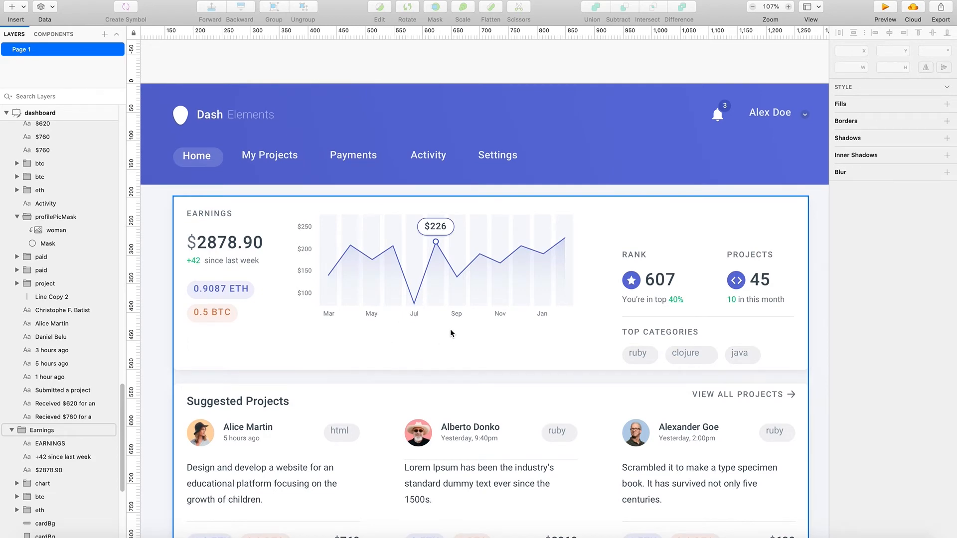
{"action": "scroll", "coordinate": [451, 333], "scroll_direction": "down", "scroll_amount": 7}
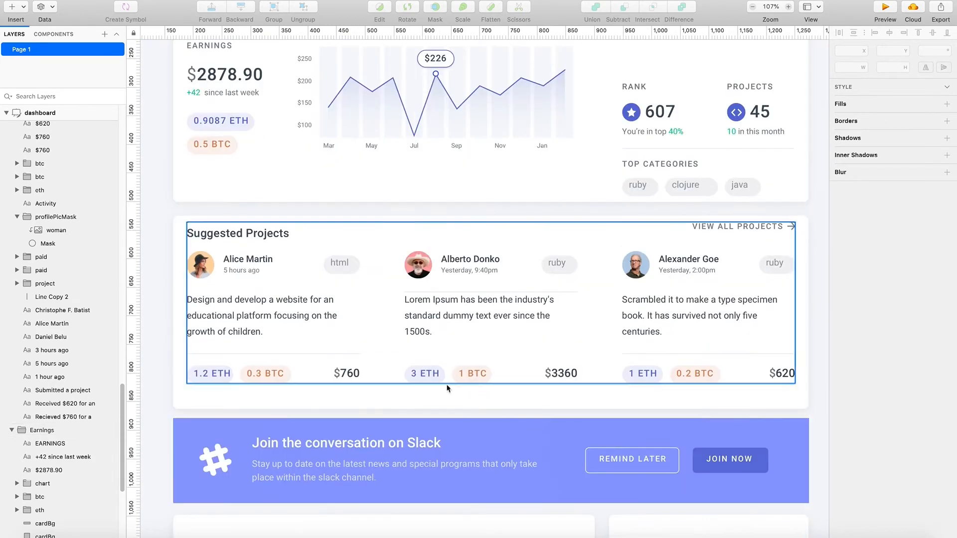
{"action": "scroll", "coordinate": [421, 424], "scroll_direction": "down", "scroll_amount": 5}
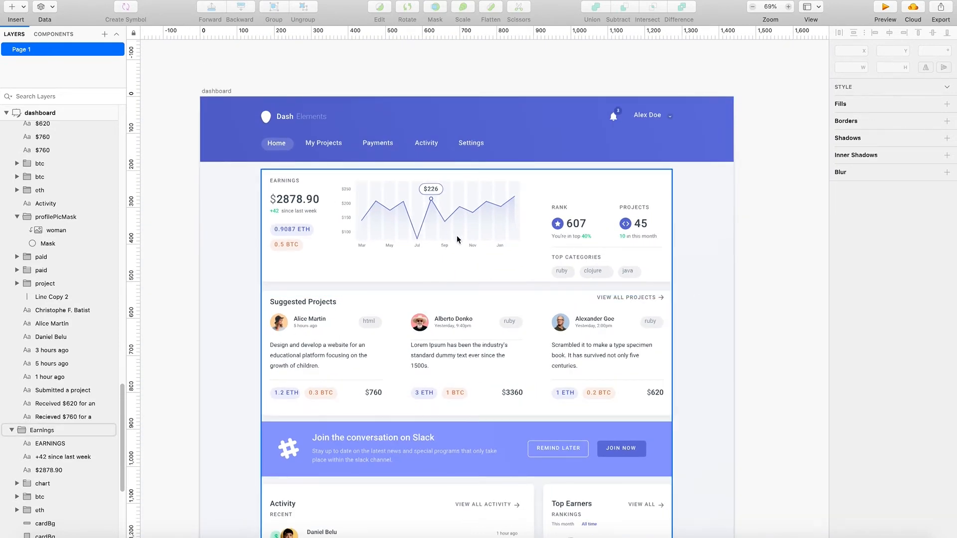
{"action": "left_click_drag", "start_coordinate": [698, 290], "coordinate": [257, 456]}
{"action": "scroll", "coordinate": [222, 449], "scroll_direction": "down", "scroll_amount": 5}
{"action": "left_click_drag", "start_coordinate": [372, 315], "coordinate": [395, 307]}
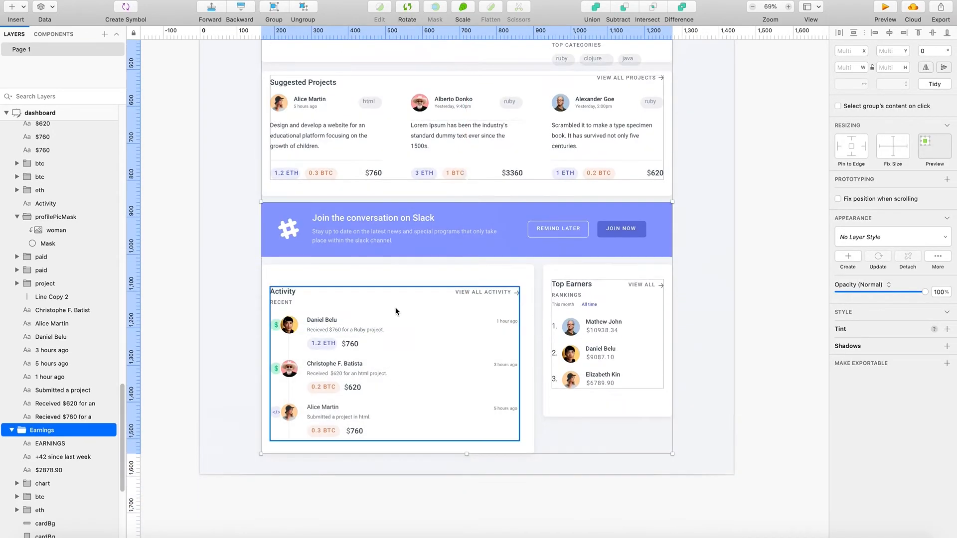
{"action": "key", "text": "super+z"}
- Move all the dashboard cards and their content together down to Y 548, clearing a large space beneath the header
{"action": "left_click", "coordinate": [728, 442]}
{"action": "left_click_drag", "start_coordinate": [727, 442], "coordinate": [253, 100]}
{"action": "scroll", "coordinate": [247, 135], "scroll_direction": "up", "scroll_amount": 5}
{"action": "left_click_drag", "start_coordinate": [405, 145], "coordinate": [409, 189]}
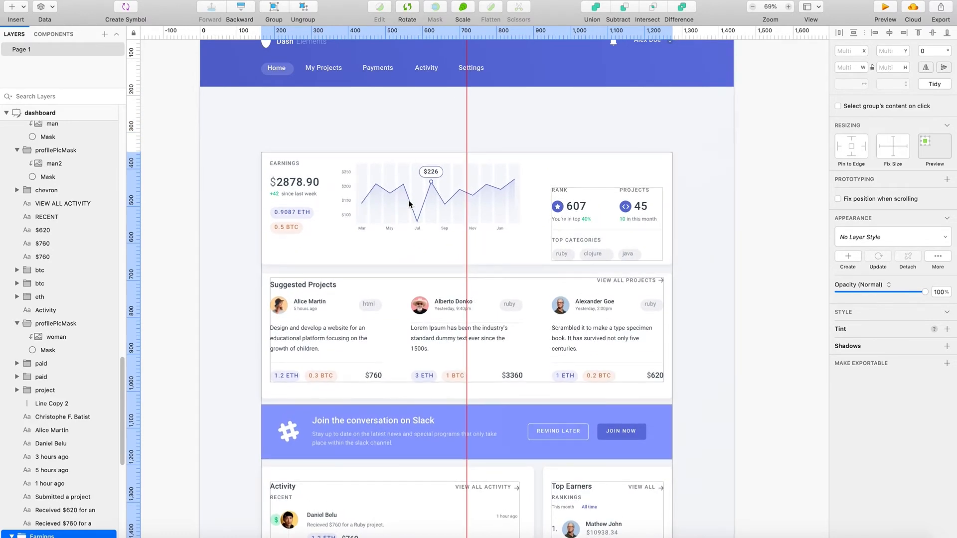
{"action": "left_click_drag", "start_coordinate": [409, 203], "coordinate": [413, 278]}
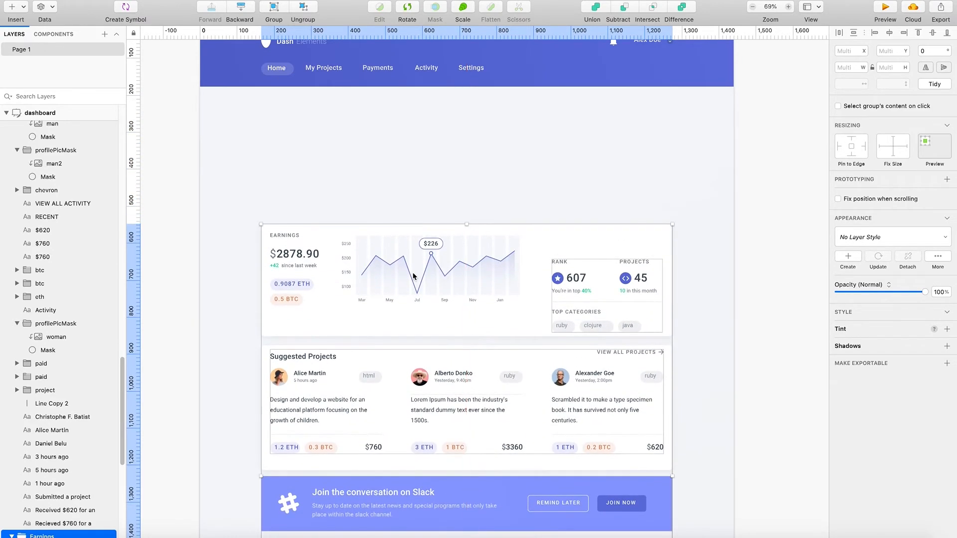
- Enlarge the earnings chart to 812 by 300 and place it in the cleared space above its card at X 165, Y 224
{"action": "left_click", "coordinate": [449, 251]}
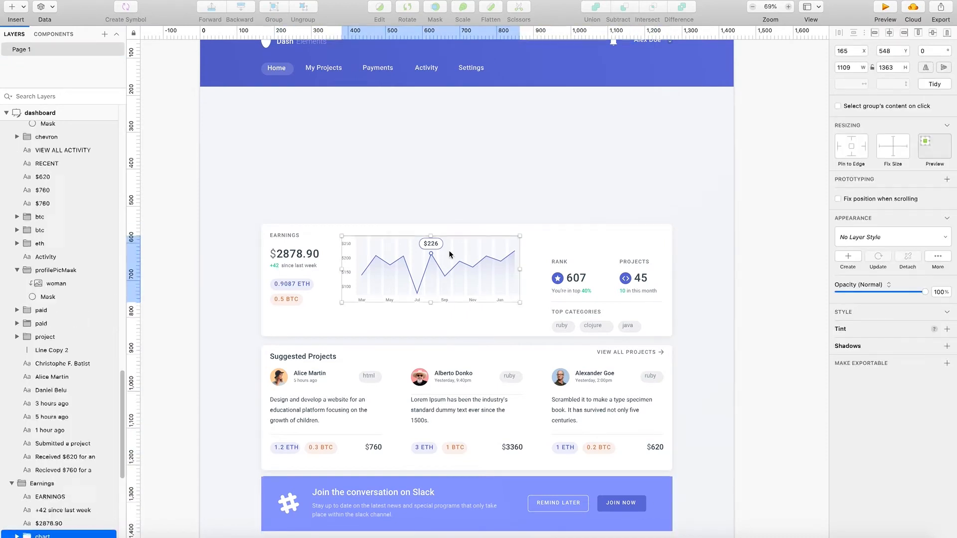
{"action": "left_click", "coordinate": [532, 236]}
{"action": "left_click", "coordinate": [468, 270]}
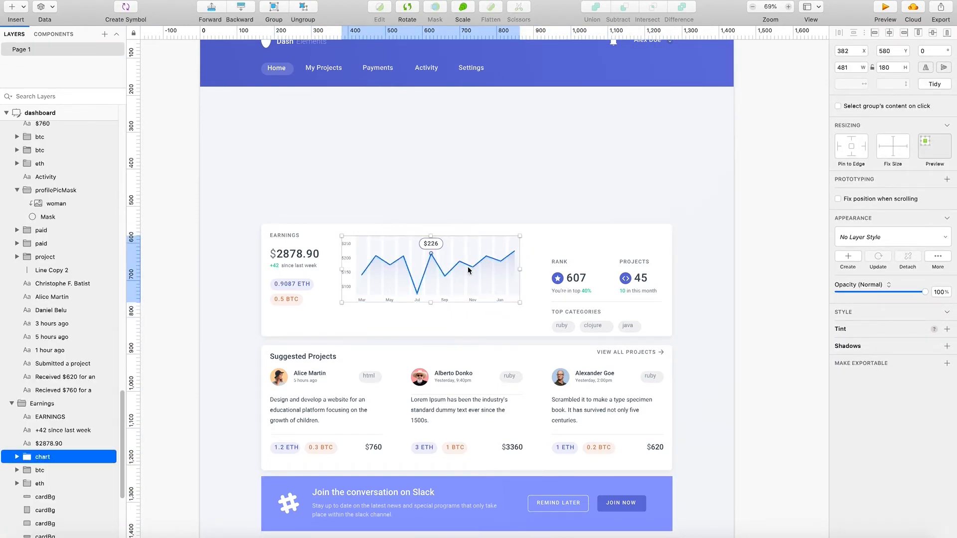
{"action": "left_click_drag", "start_coordinate": [520, 302], "coordinate": [639, 363]}
{"action": "left_click_drag", "start_coordinate": [492, 299], "coordinate": [414, 172]}
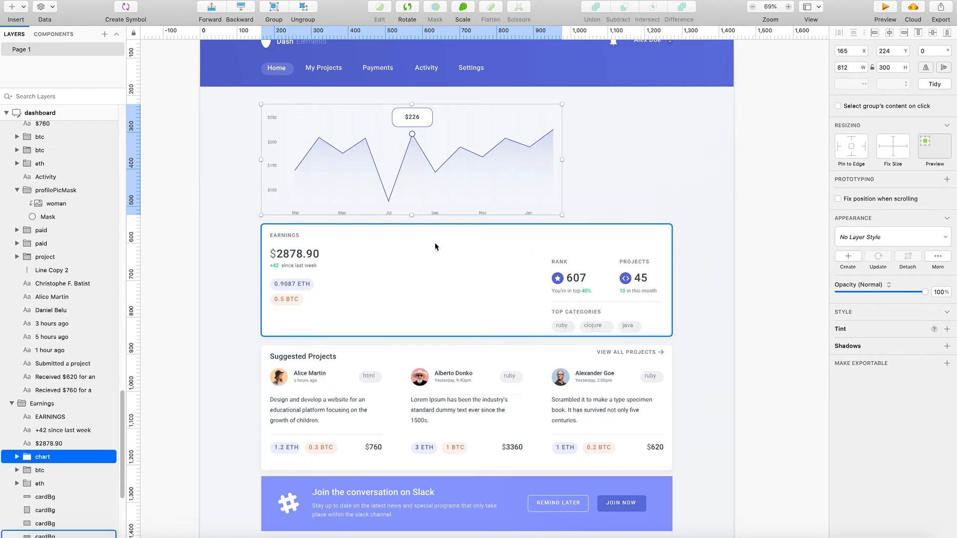
- Try to move the earnings amount, the weekly change and both currency labels up onto the enlarged chart
{"action": "scroll", "coordinate": [451, 275], "scroll_direction": "up", "scroll_amount": 5}
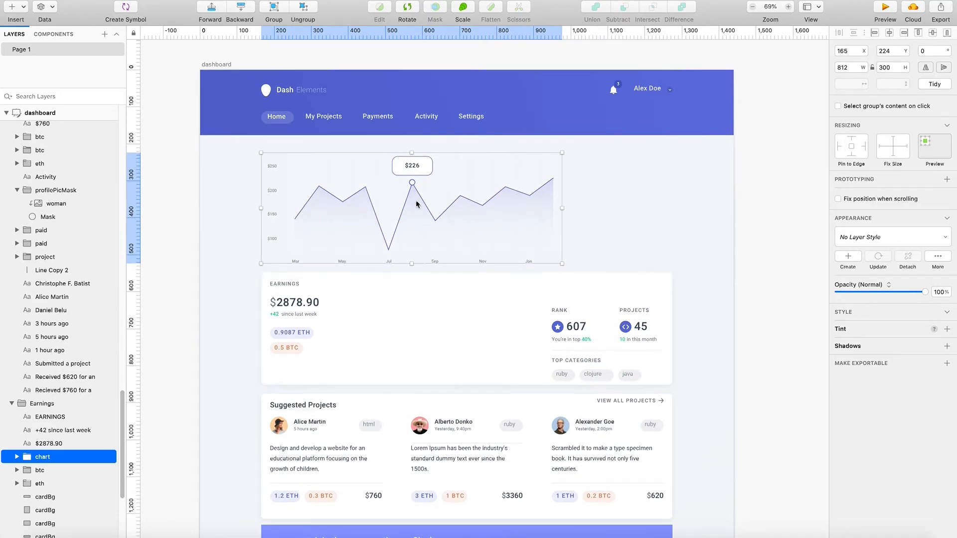
{"action": "scroll", "coordinate": [399, 233], "scroll_direction": "up", "scroll_amount": 5}
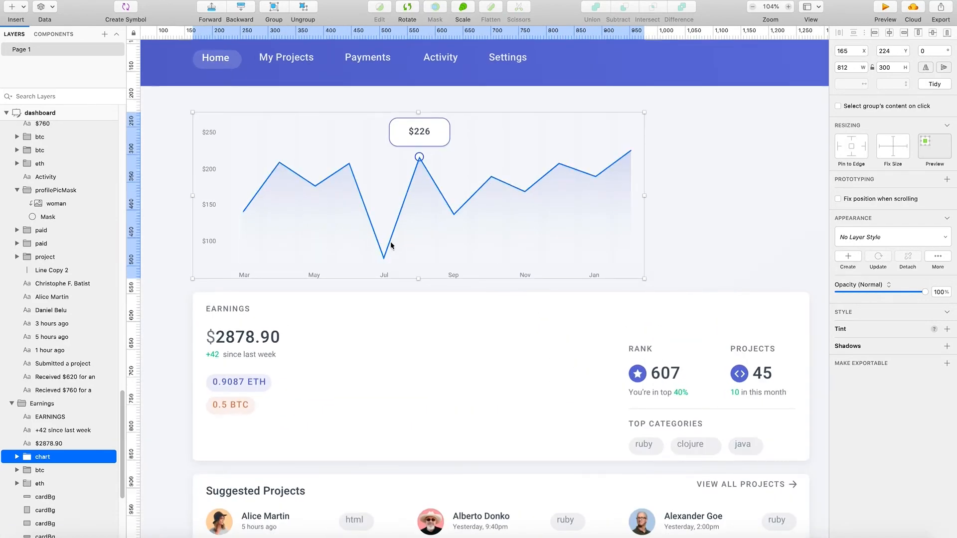
{"action": "scroll", "coordinate": [388, 242], "scroll_direction": "down", "scroll_amount": 5}
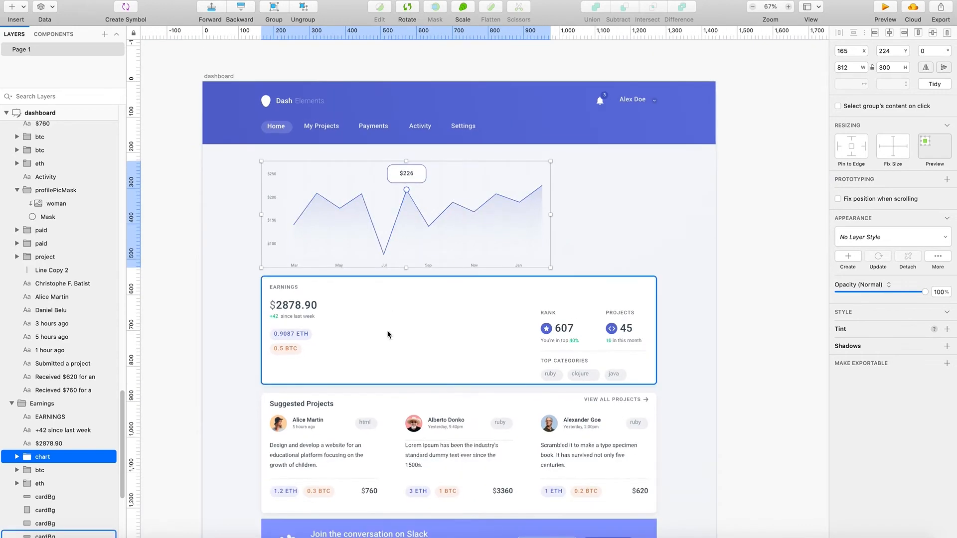
{"action": "left_click", "coordinate": [357, 334]}
{"action": "left_click", "coordinate": [299, 307]}
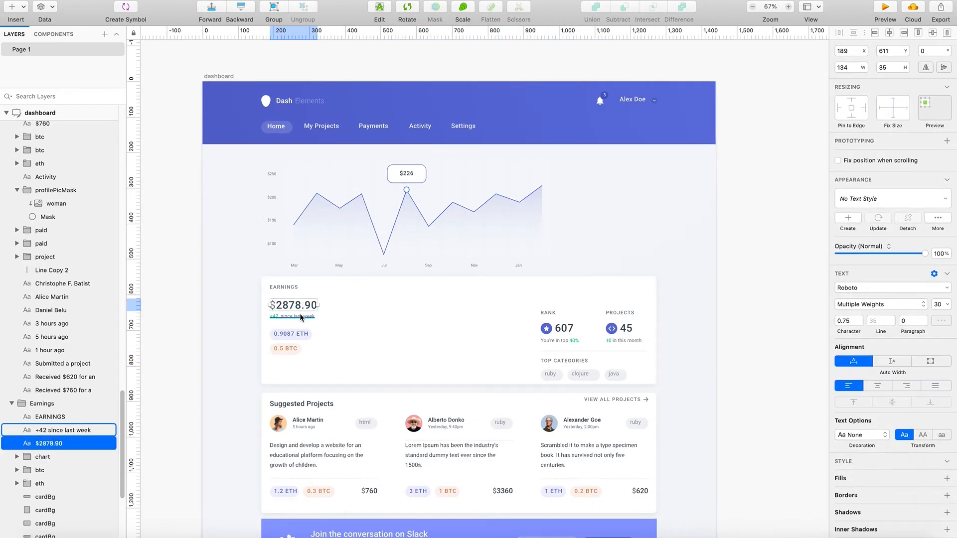
{"action": "left_click", "coordinate": [302, 318], "text": "shift"}
{"action": "left_click", "coordinate": [291, 334], "text": "shift"}
{"action": "left_click", "coordinate": [285, 349], "text": "shift"}
{"action": "left_click", "coordinate": [292, 289], "text": "shift"}
{"action": "left_click", "coordinate": [291, 289], "text": "shift"}
{"action": "left_click_drag", "start_coordinate": [309, 317], "coordinate": [309, 186]}
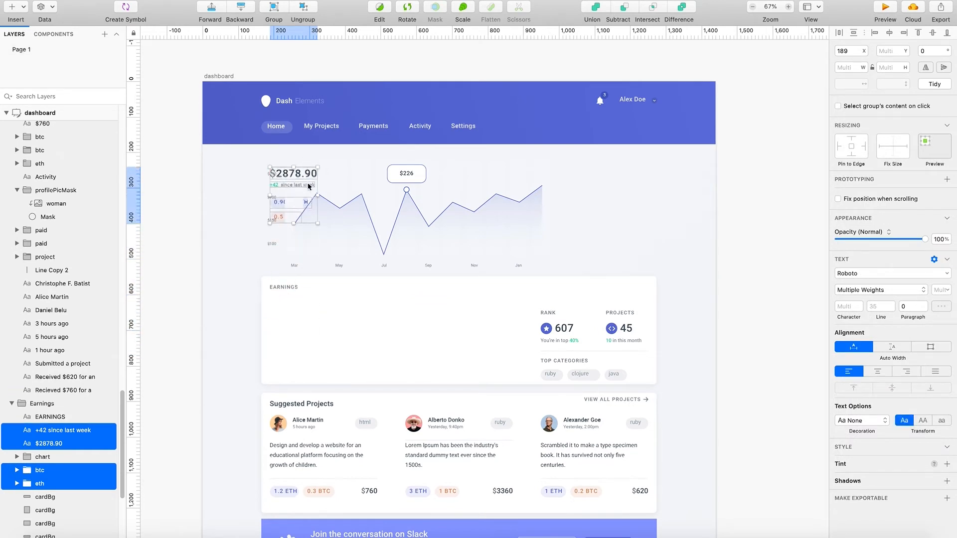
{"action": "key", "text": "ctrl+z"}
{"action": "left_click", "coordinate": [293, 287], "text": "shift"}
{"action": "left_click", "coordinate": [291, 288], "text": "shift"}
{"action": "left_click_drag", "start_coordinate": [291, 289], "coordinate": [294, 251]}
{"action": "key", "text": "super+z"}
{"action": "left_click", "coordinate": [298, 288], "text": "shift"}
{"action": "left_click_drag", "start_coordinate": [302, 289], "coordinate": [302, 262]}
{"action": "key", "text": "super+z"}
{"action": "left_click", "coordinate": [296, 288]}
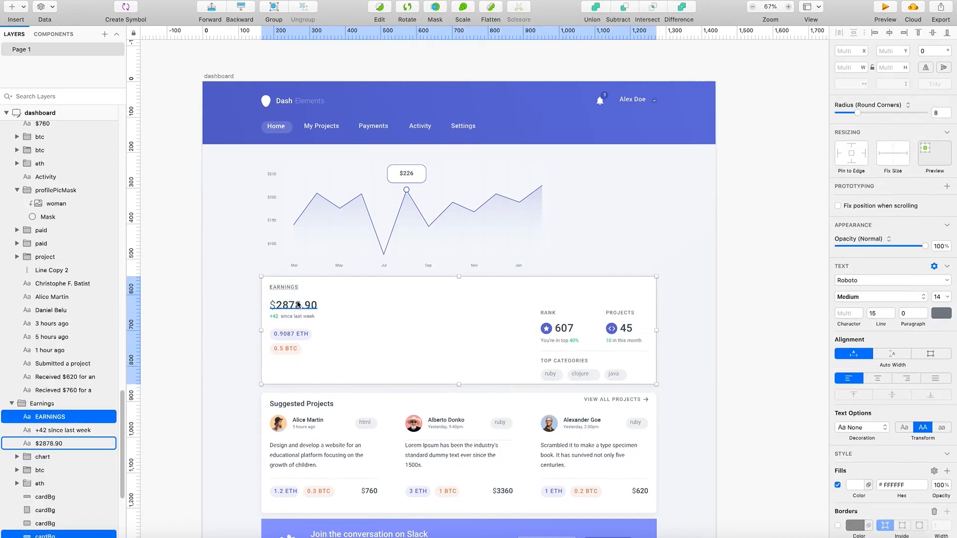
{"action": "left_click", "coordinate": [294, 305], "text": "shift"}
{"action": "left_click", "coordinate": [297, 316], "text": "shift"}
{"action": "left_click", "coordinate": [295, 333], "text": "shift"}
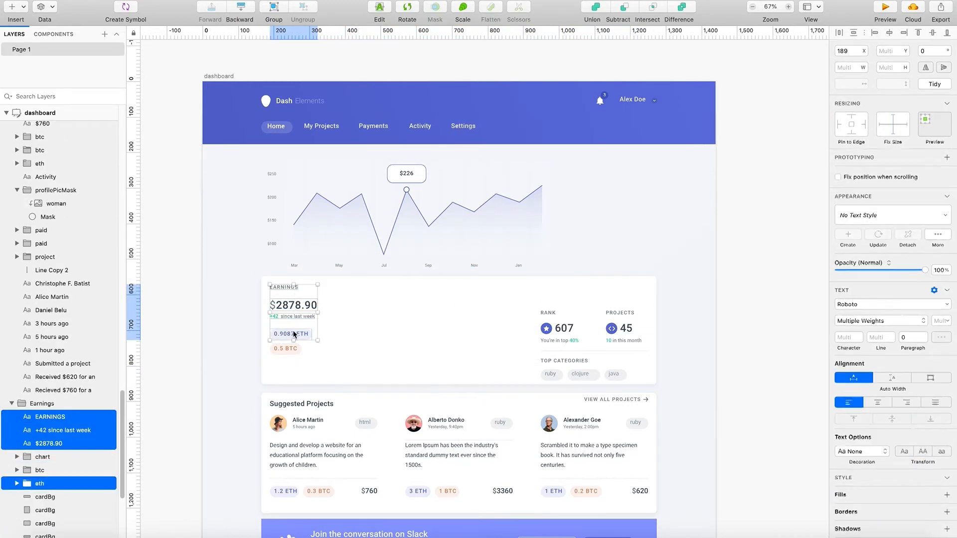
{"action": "left_click", "coordinate": [286, 348], "text": "shift"}
{"action": "left_click_drag", "start_coordinate": [315, 343], "coordinate": [319, 320]}
{"action": "key", "text": "super+z"}
{"action": "right_click", "coordinate": [385, 321]}
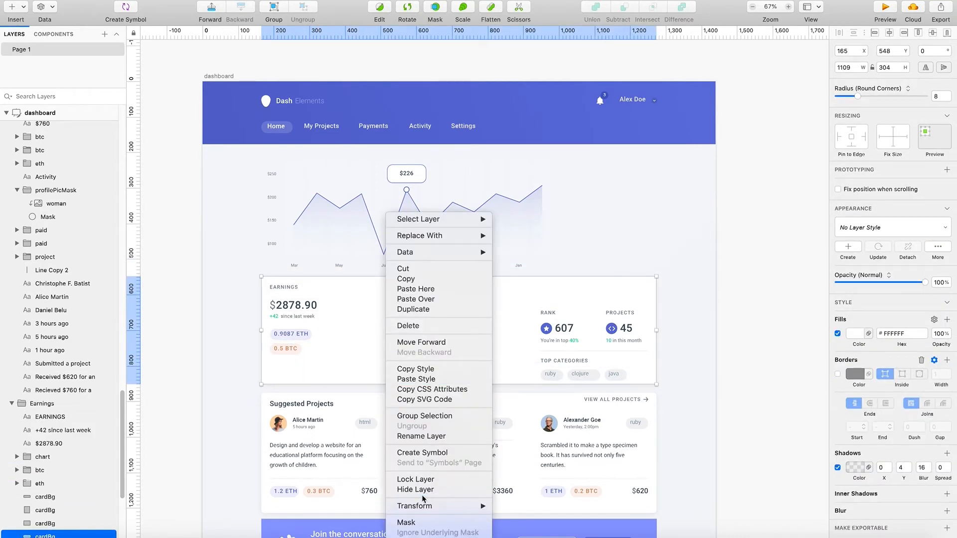
{"action": "left_click", "coordinate": [629, 252]}
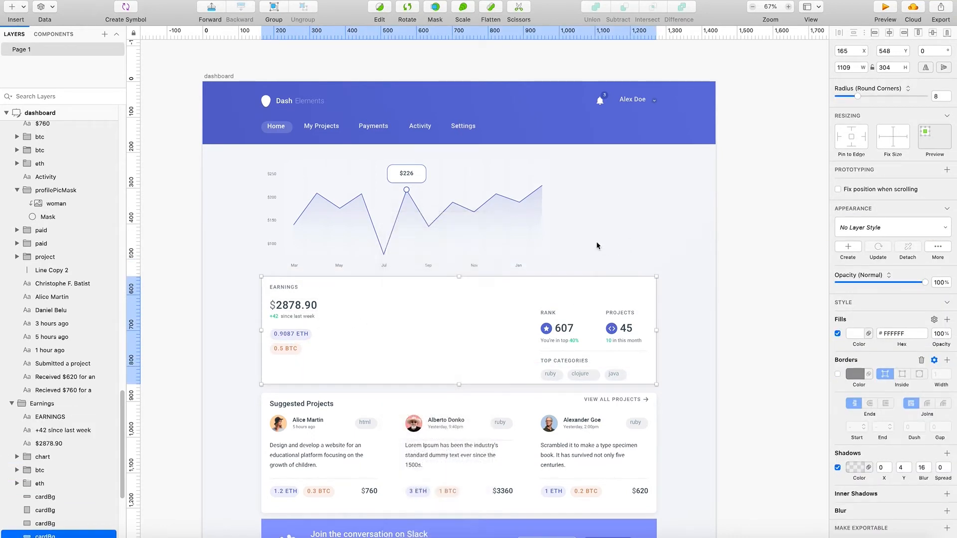
- Move the enlarged chart horizontally toward the far edge of the cards to free room beside it for the earnings figures
{"action": "left_click", "coordinate": [470, 216]}
{"action": "key", "text": "alt"}
{"action": "left_click_drag", "start_coordinate": [500, 219], "coordinate": [473, 217]}
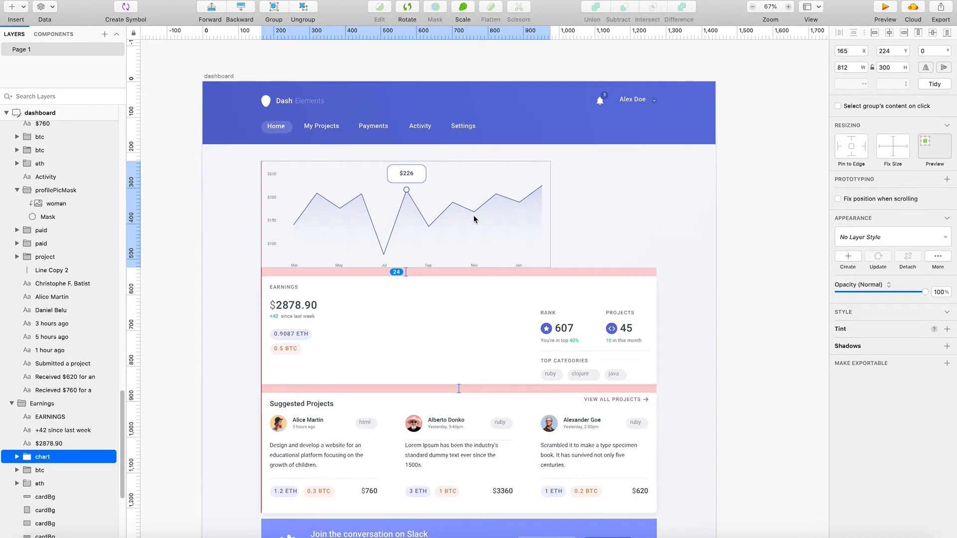
{"action": "left_click_drag", "start_coordinate": [474, 219], "coordinate": [579, 215]}
- Move the Earnings title, amount, weekly change and currency labels up beside the chart at X 205, and shift the chart to X 428, Y 212
{"action": "left_click", "coordinate": [281, 306]}
{"action": "left_click", "coordinate": [286, 288], "text": "shift"}
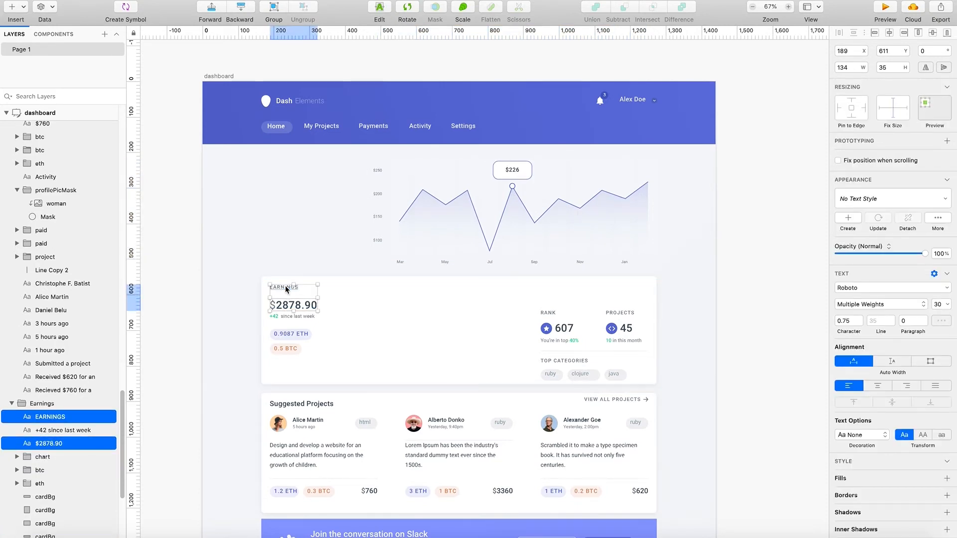
{"action": "left_click", "coordinate": [292, 316], "text": "shift"}
{"action": "left_click", "coordinate": [291, 334], "text": "shift"}
{"action": "left_click", "coordinate": [288, 350], "text": "shift"}
{"action": "left_click_drag", "start_coordinate": [288, 354], "coordinate": [295, 238]}
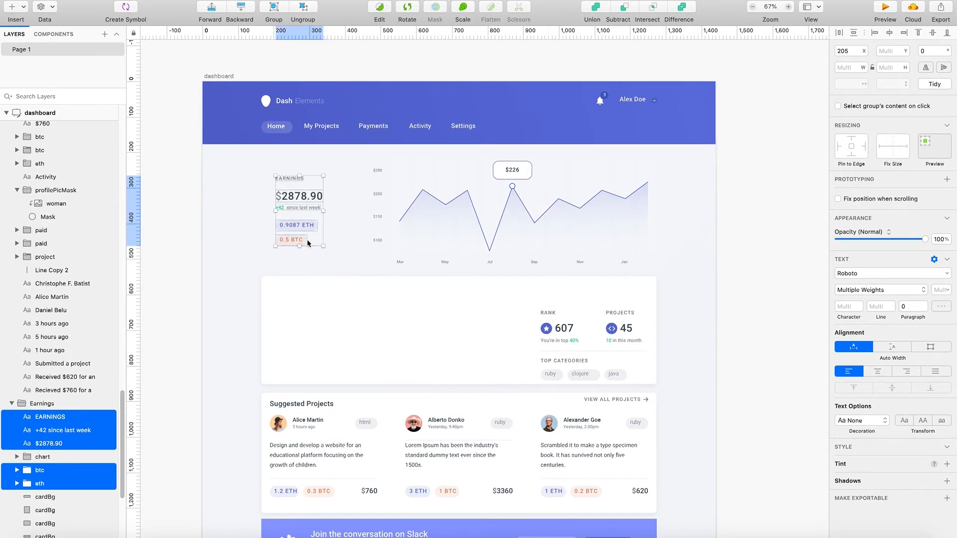
{"action": "left_click", "coordinate": [489, 231]}
{"action": "left_click_drag", "start_coordinate": [481, 230], "coordinate": [482, 228]}
- Move the Earnings card background behind the chart to X 174, Y 170 and extend its lower edge to a height of 526
{"action": "left_click_drag", "start_coordinate": [432, 293], "coordinate": [429, 160]}
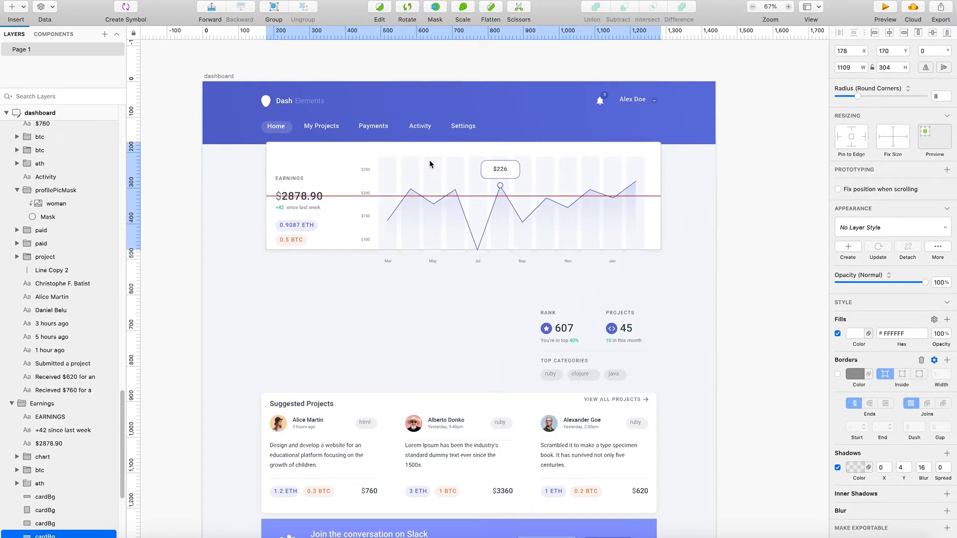
{"action": "left_click_drag", "start_coordinate": [428, 163], "coordinate": [429, 163]}
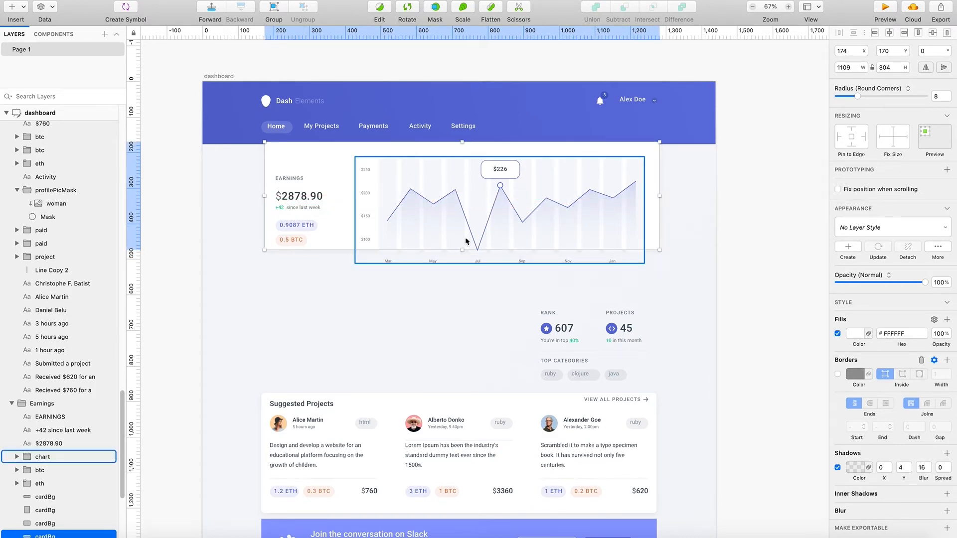
{"action": "left_click_drag", "start_coordinate": [461, 249], "coordinate": [458, 329]}
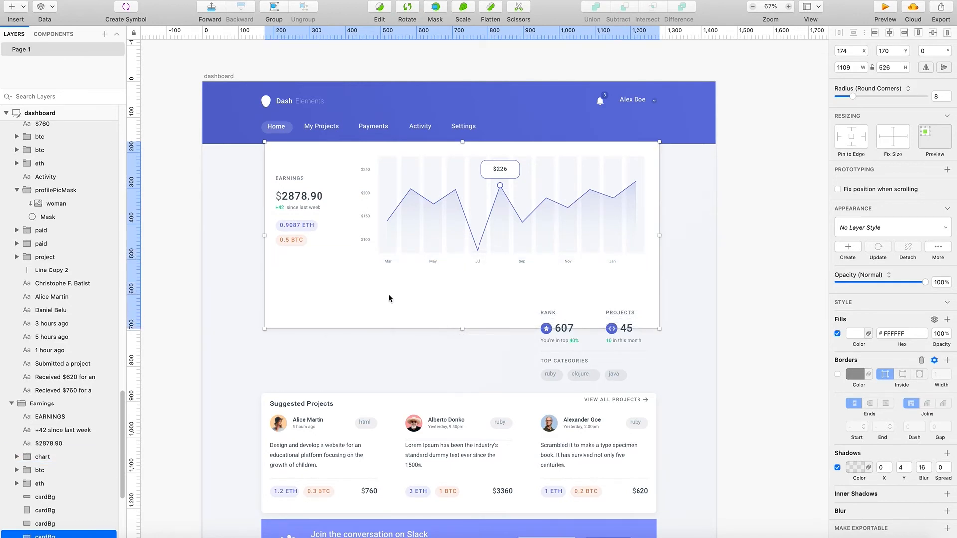
- Move the Rank and Projects group beneath the earnings figures to X 242, Y 575
{"action": "left_click_drag", "start_coordinate": [558, 339], "coordinate": [305, 313]}
{"action": "mouse_move", "coordinate": [403, 321]}
{"action": "left_mouse_down"}
{"action": "mouse_move", "coordinate": [428, 326]}
{"action": "mouse_move", "coordinate": [413, 334]}
{"action": "left_mouse_up"}
{"action": "key", "text": "super+z"}
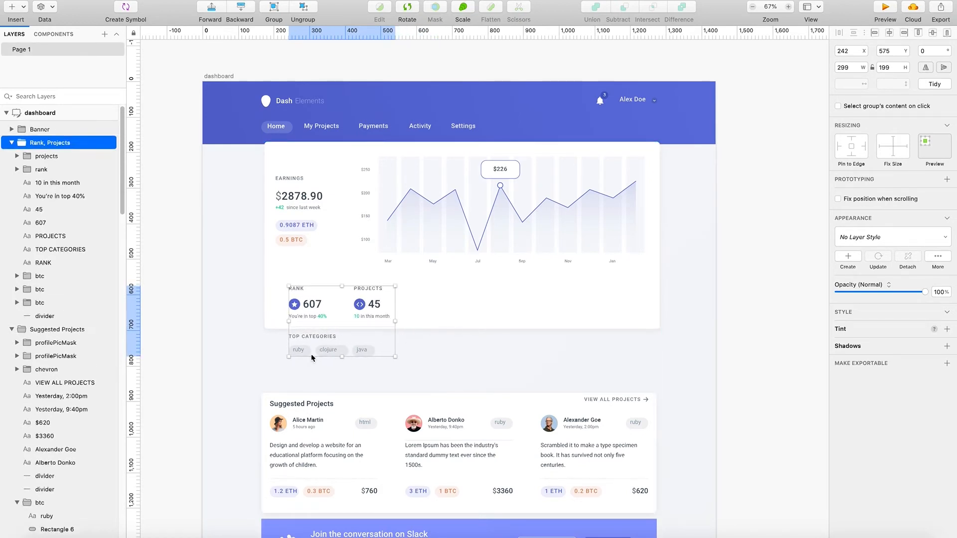
- Move the Top Categories title and the ruby, clojure and java tags into one row beneath the chart, with the title at X 833, Y 640
{"action": "left_click", "coordinate": [305, 351]}
{"action": "left_click", "coordinate": [328, 350], "text": "shift"}
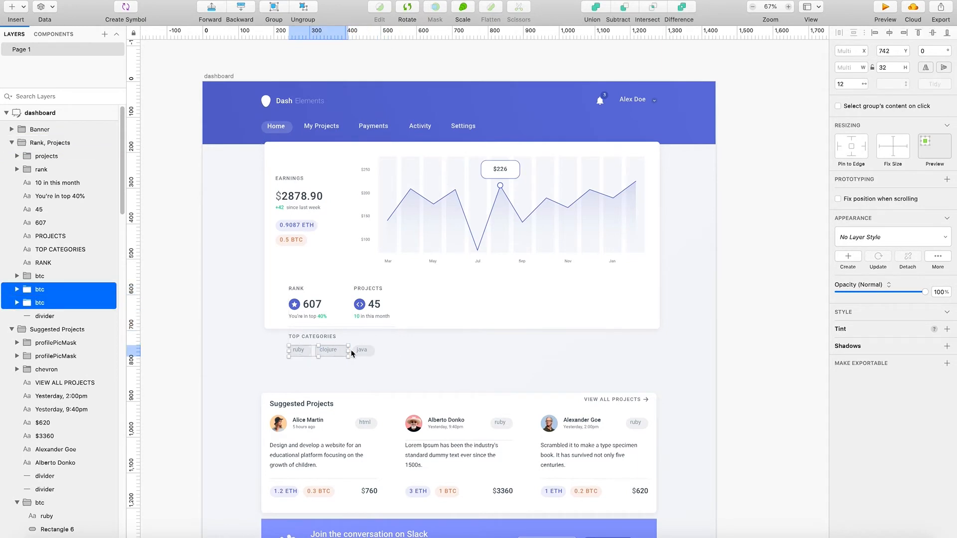
{"action": "left_click", "coordinate": [357, 351], "text": "shift"}
{"action": "left_click", "coordinate": [322, 337], "text": "shift"}
{"action": "left_click_drag", "start_coordinate": [324, 338], "coordinate": [523, 311]}
{"action": "left_click", "coordinate": [694, 306]}
{"action": "double_click", "coordinate": [577, 298]}
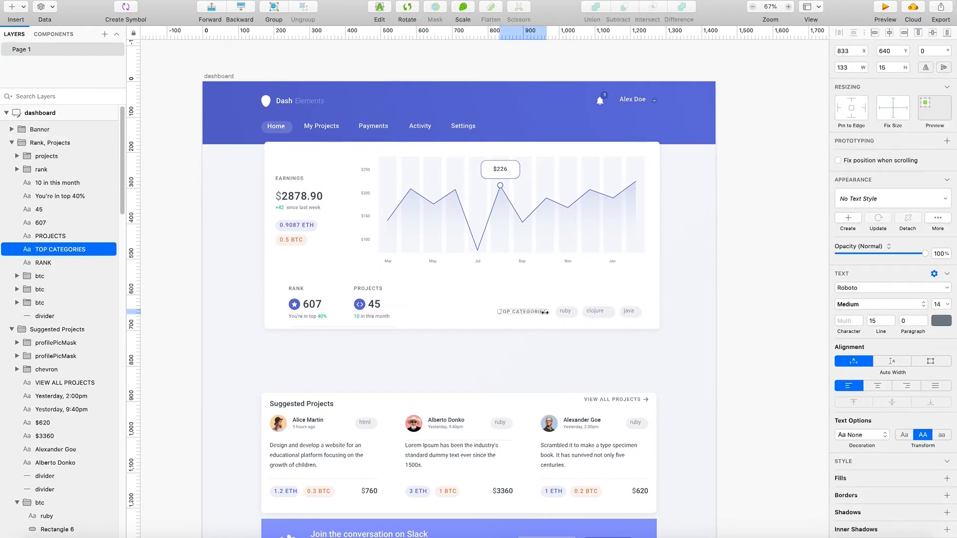
- Inspect the rearranged Earnings card with its chart, rank figures and category row against the header
{"action": "left_click", "coordinate": [540, 239]}
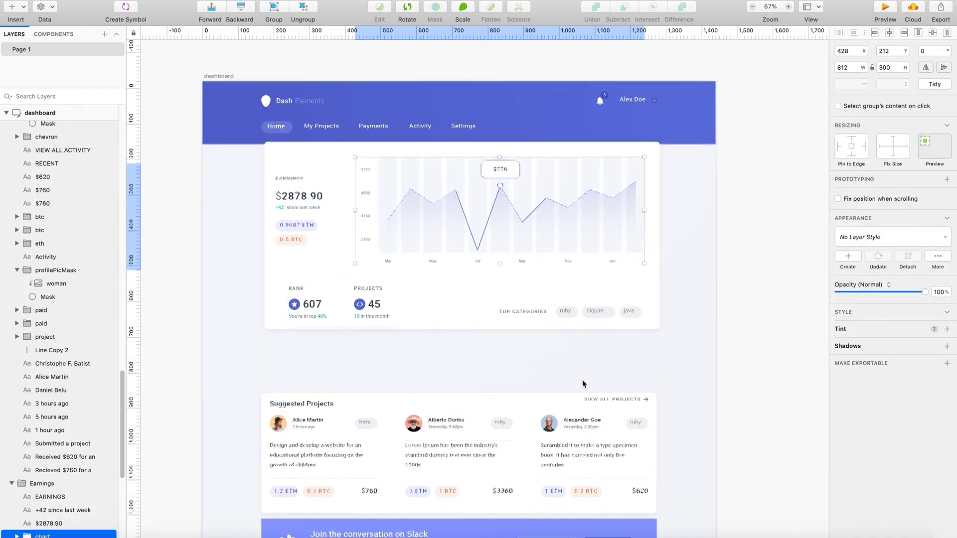
{"action": "scroll", "coordinate": [583, 383], "scroll_direction": "up", "scroll_amount": 2}
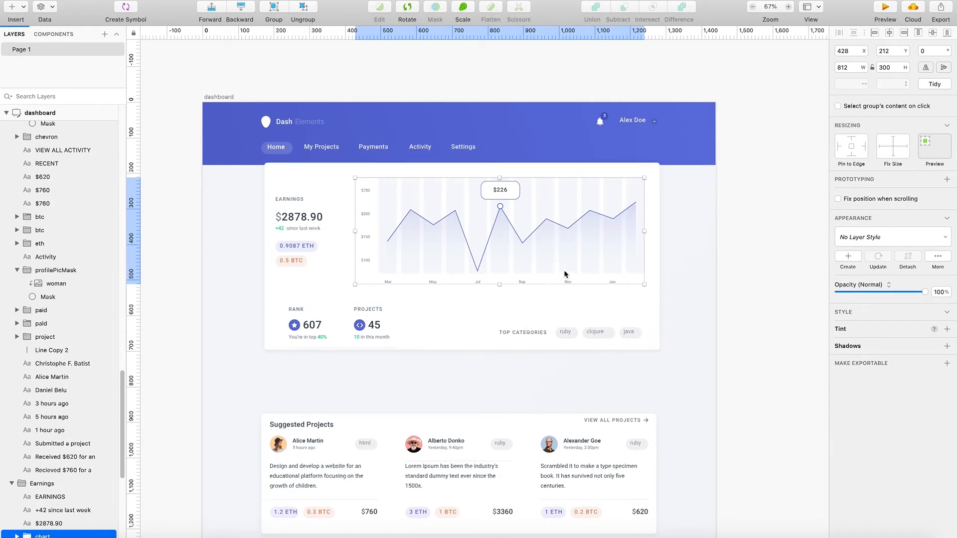
{"action": "scroll", "coordinate": [569, 286], "scroll_direction": "up", "scroll_amount": 4}
{"action": "scroll", "coordinate": [567, 295], "scroll_direction": "left", "scroll_amount": 2}
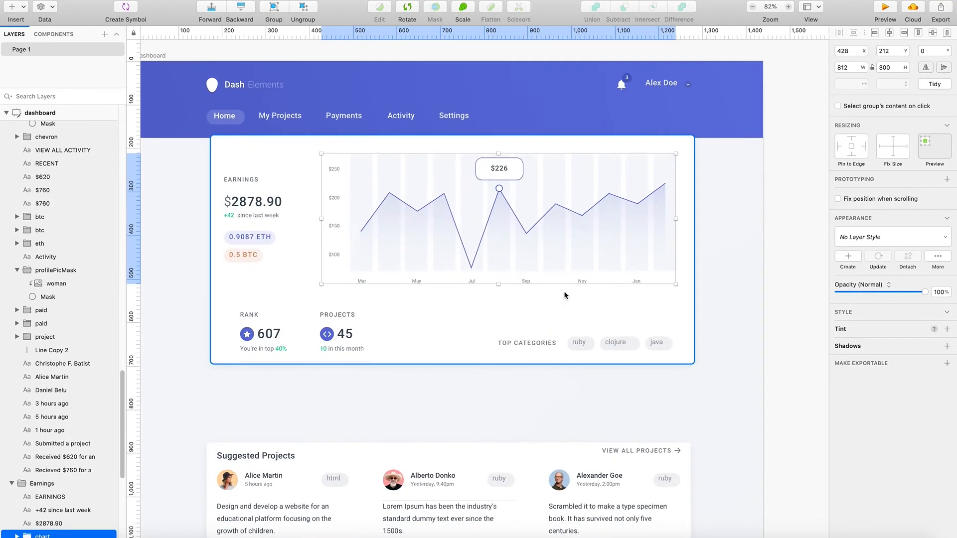
{"action": "scroll", "coordinate": [564, 290], "scroll_direction": "up", "scroll_amount": 3}
{"action": "scroll", "coordinate": [541, 239], "scroll_direction": "down", "scroll_amount": 1}
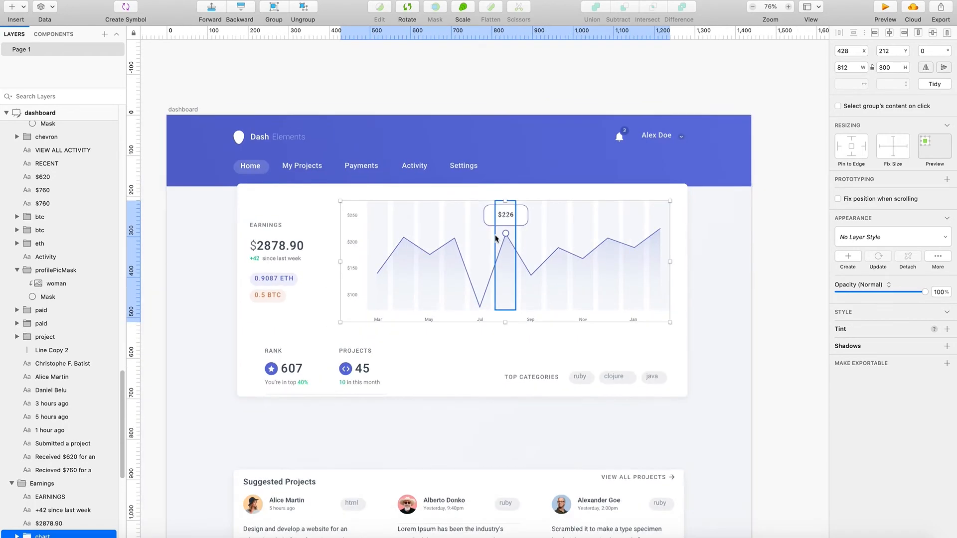
- Try to shift the Earnings title, its figures and the ETH and BTC tags to X 250
{"action": "scroll", "coordinate": [483, 255], "scroll_direction": "up", "scroll_amount": 1}
{"action": "left_click", "coordinate": [258, 260]}
{"action": "left_click", "coordinate": [262, 245], "text": "shift"}
{"action": "left_click", "coordinate": [251, 223], "text": "shift"}
{"action": "left_click", "coordinate": [268, 279], "text": "shift"}
{"action": "left_click", "coordinate": [264, 299], "text": "shift"}
{"action": "mouse_move", "coordinate": [265, 306]}
{"action": "left_mouse_down"}
{"action": "mouse_move", "coordinate": [281, 303]}
{"action": "mouse_move", "coordinate": [259, 299]}
{"action": "left_mouse_up"}
{"action": "key", "text": "super+z"}
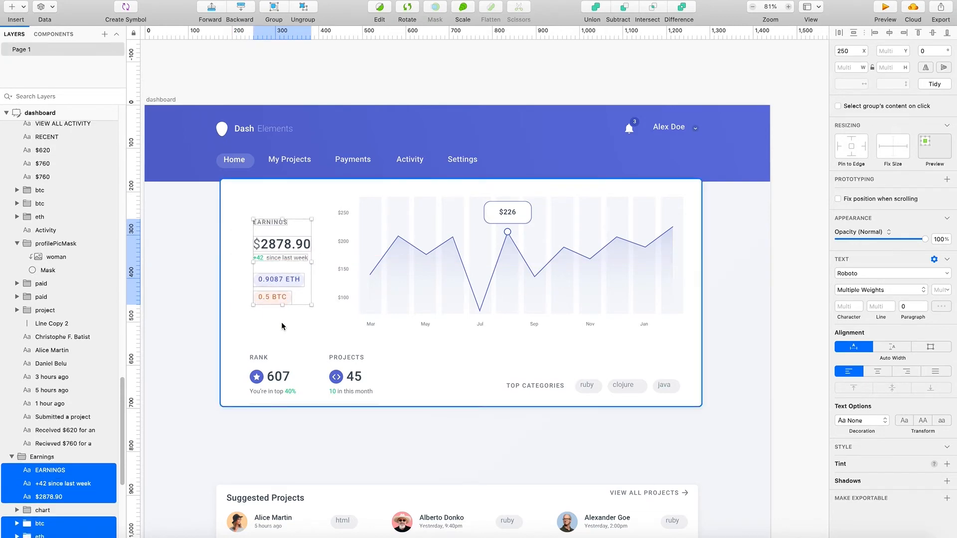
{"action": "key", "text": "Escape"}
- Lengthen the dashboard artboard to a height of 2000 so it holds the Activity and Top Earners cards
{"action": "scroll", "coordinate": [284, 436], "scroll_direction": "down", "scroll_amount": 15}
{"action": "scroll", "coordinate": [289, 429], "scroll_direction": "down", "scroll_amount": 10}
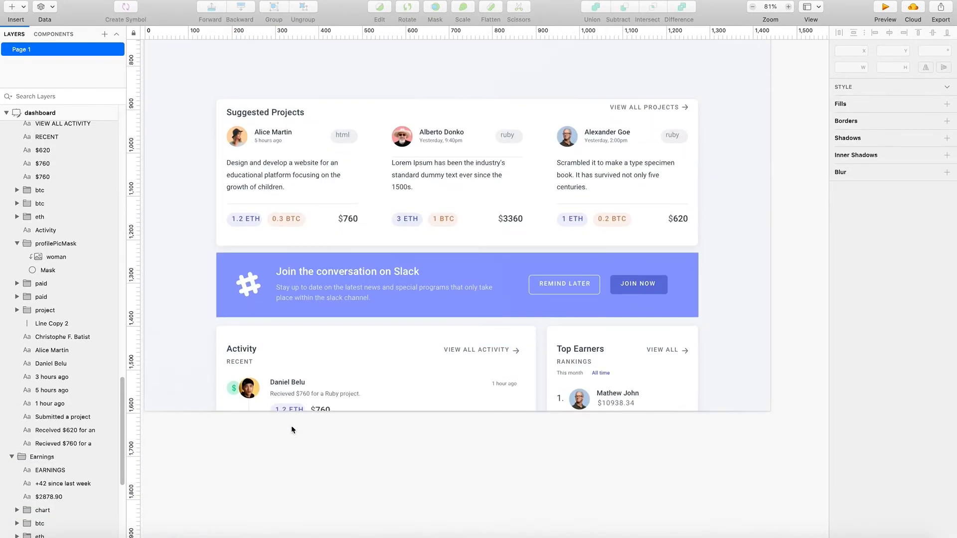
{"action": "scroll", "coordinate": [310, 402], "scroll_direction": "up", "scroll_amount": 6}
{"action": "right_click", "coordinate": [182, 338]}
{"action": "left_click", "coordinate": [160, 277]}
{"action": "left_click", "coordinate": [56, 112]}
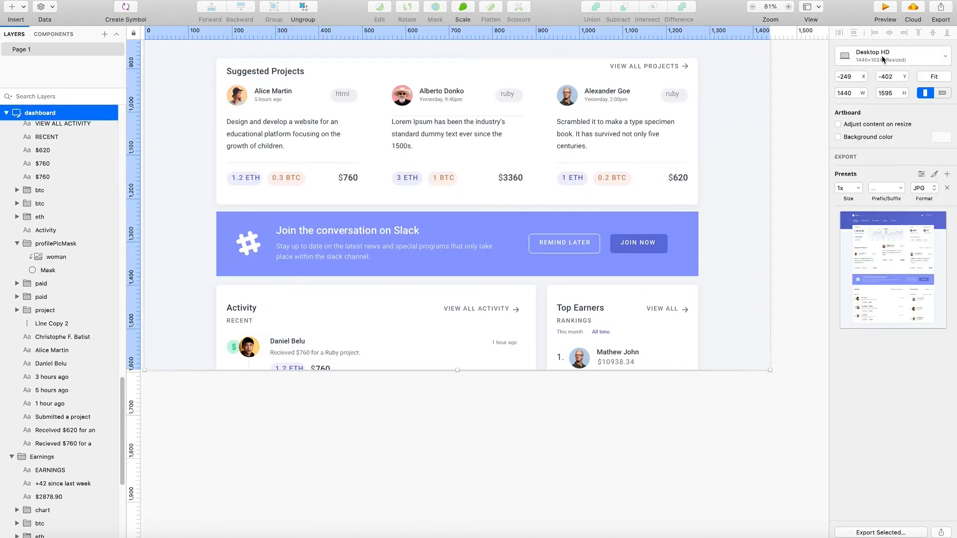
{"action": "type", "text": "1800"}
{"action": "key", "text": "Return"}
{"action": "type", "text": "2000"}
{"action": "key", "text": "Return"}
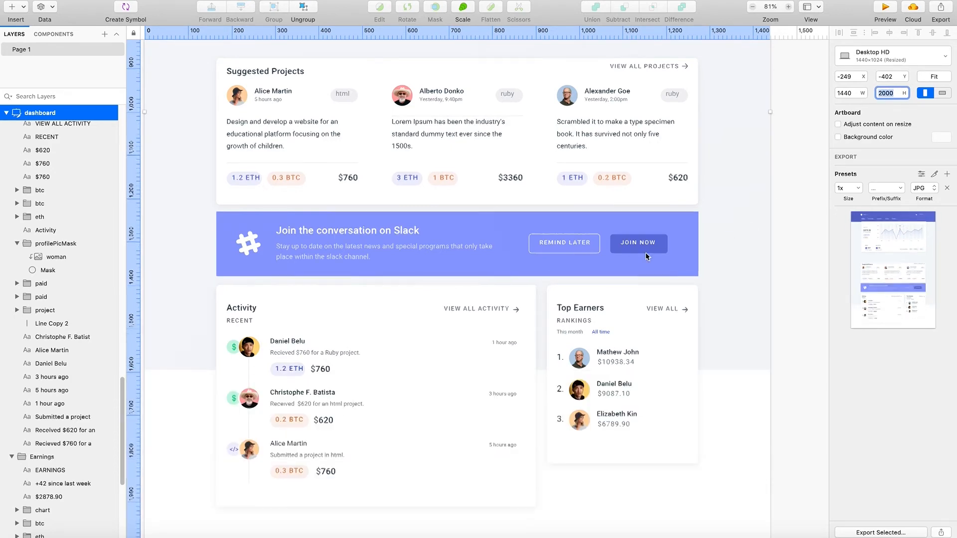
- Inspect the lengthened dashboard from the Activity and Top Earners cards up to the Earnings card
{"action": "scroll", "coordinate": [644, 264], "scroll_direction": "down", "scroll_amount": 5}
{"action": "scroll", "coordinate": [688, 267], "scroll_direction": "up", "scroll_amount": 3}
{"action": "left_click", "coordinate": [729, 261]}
{"action": "scroll", "coordinate": [729, 260], "scroll_direction": "up", "scroll_amount": 2}
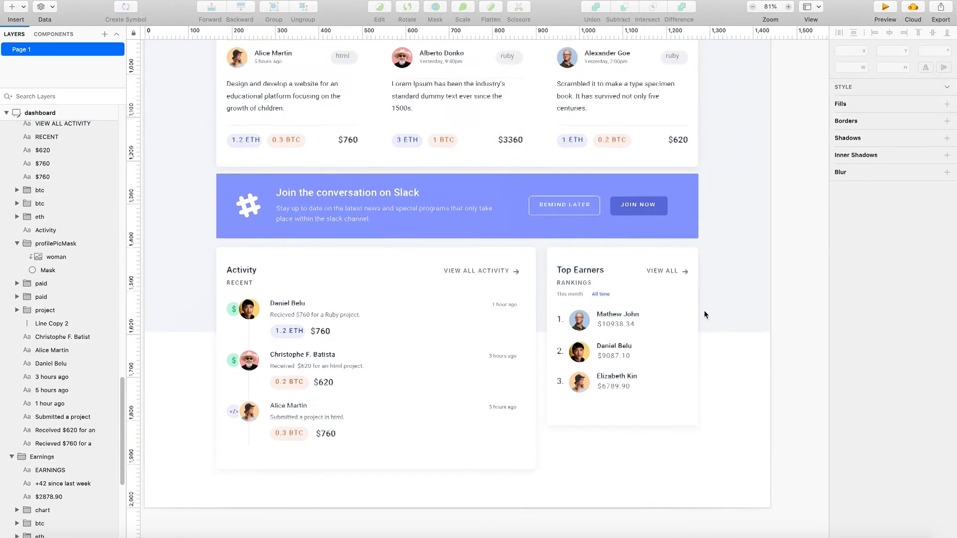
{"action": "scroll", "coordinate": [728, 304], "scroll_direction": "up", "scroll_amount": 7}
{"action": "right_click", "coordinate": [731, 257]}
{"action": "left_click", "coordinate": [716, 224]}
{"action": "scroll", "coordinate": [647, 290], "scroll_direction": "up", "scroll_amount": 8}
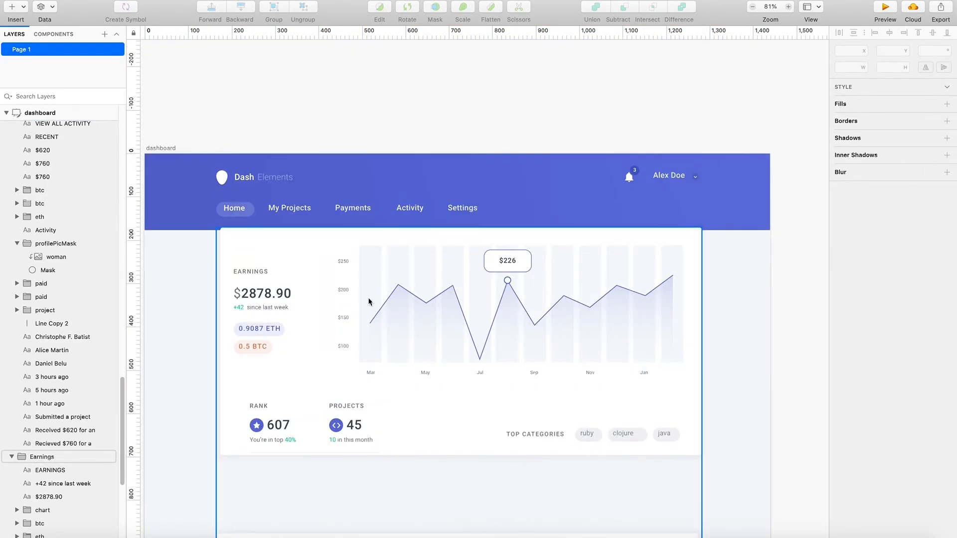
{"action": "scroll", "coordinate": [355, 290], "scroll_direction": "down", "scroll_amount": 1}
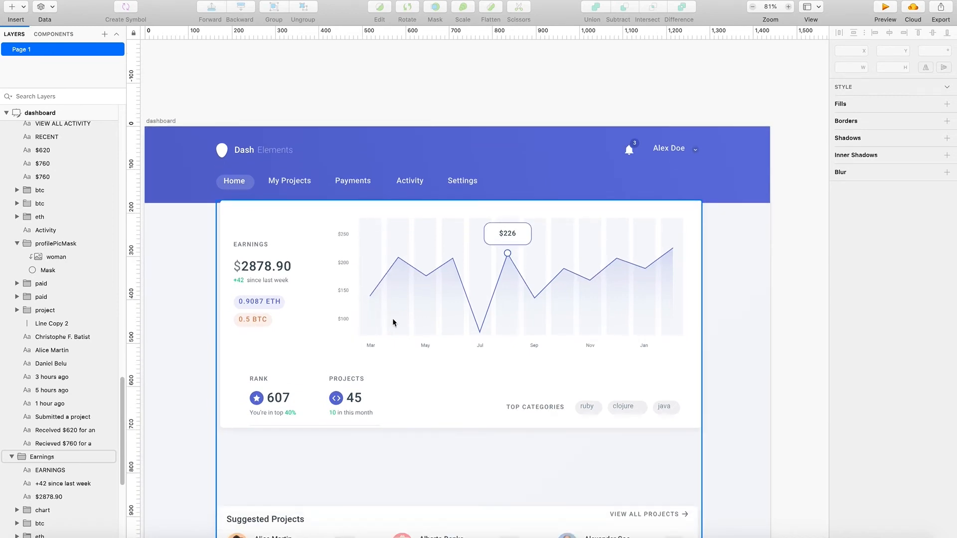
{"action": "scroll", "coordinate": [349, 339], "scroll_direction": "down", "scroll_amount": 9}
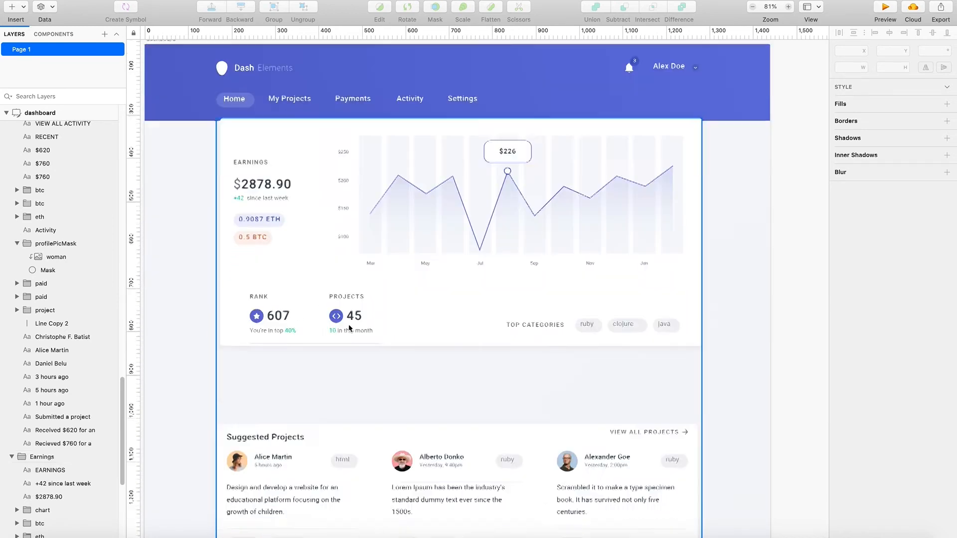
{"action": "scroll", "coordinate": [339, 345], "scroll_direction": "up", "scroll_amount": 2}
- Copy the hex text colour 42505C from the Suggested Projects title
{"action": "double_click", "coordinate": [270, 264]}
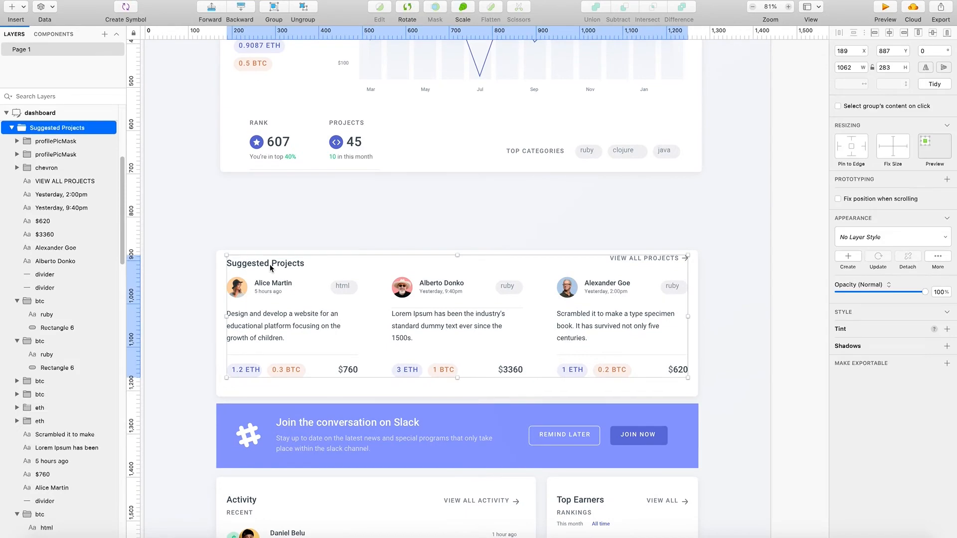
{"action": "scroll", "coordinate": [270, 264], "scroll_direction": "up", "scroll_amount": 5}
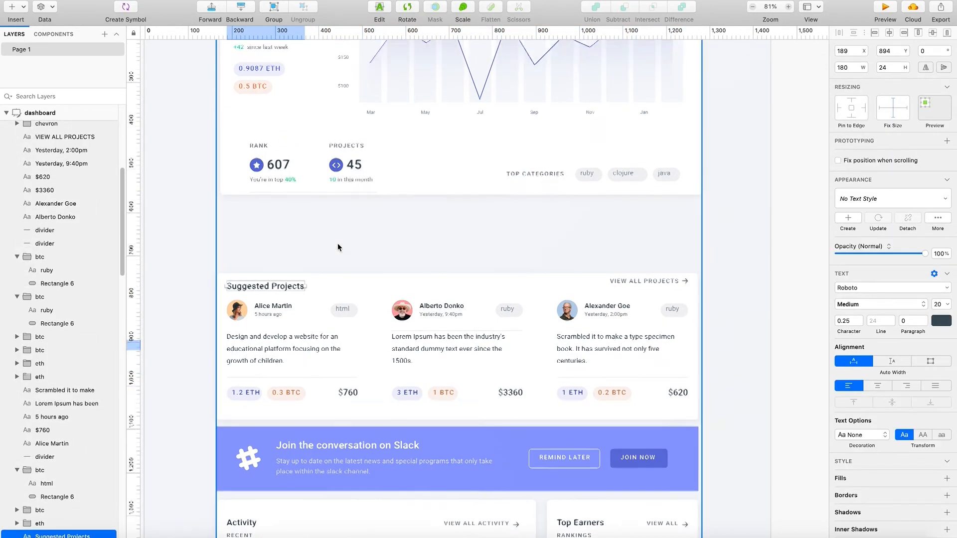
{"action": "left_click", "coordinate": [254, 144]}
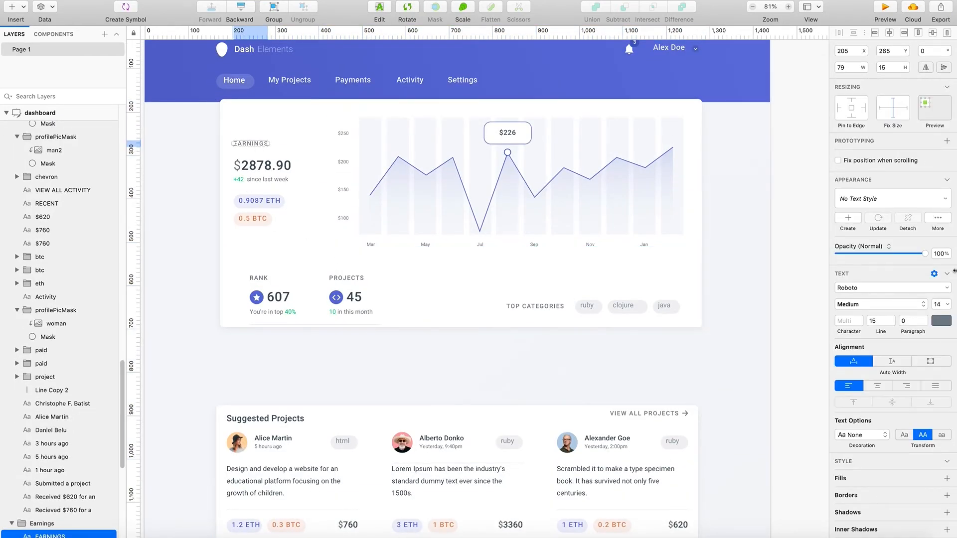
{"action": "double_click", "coordinate": [272, 421]}
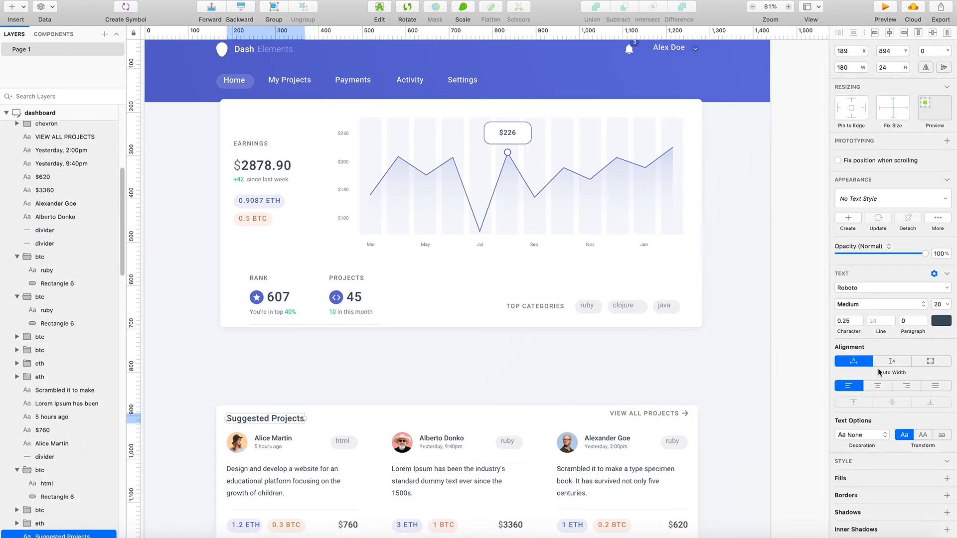
{"action": "left_click", "coordinate": [947, 321]}
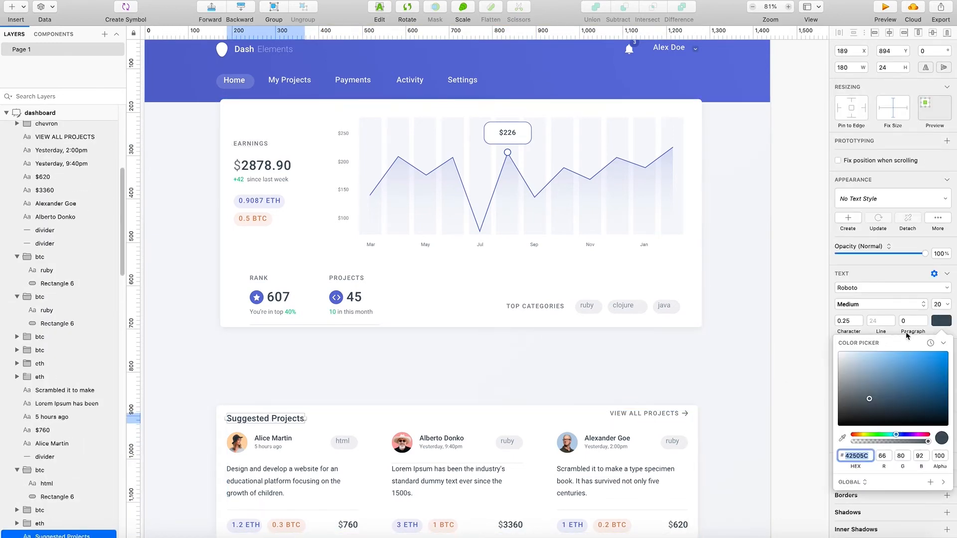
{"action": "right_click", "coordinate": [858, 455]}
{"action": "left_click", "coordinate": [758, 447]}
{"action": "left_click", "coordinate": [415, 299]}
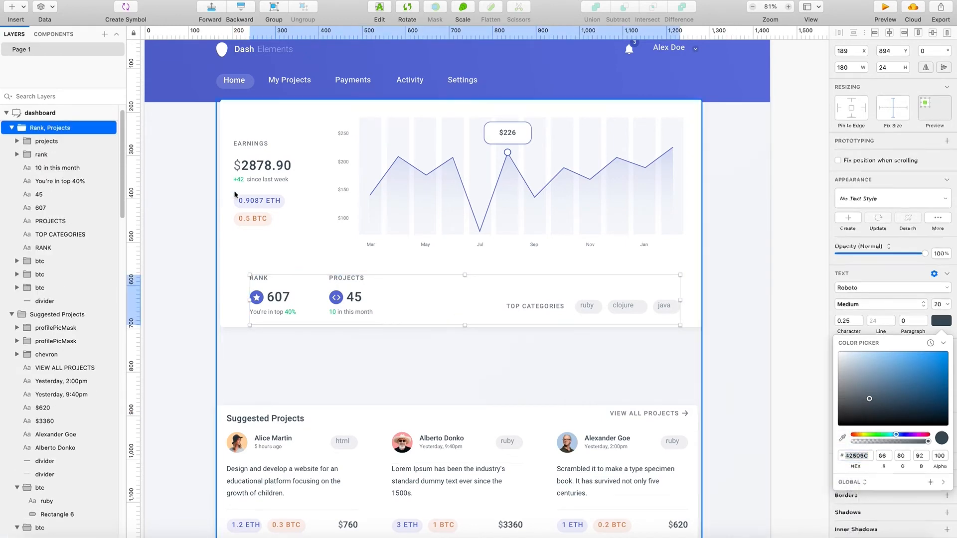
- Match the EARNINGS title to the Suggested Projects title with font size 20 and text colour 42505C
{"action": "double_click", "coordinate": [248, 144]}
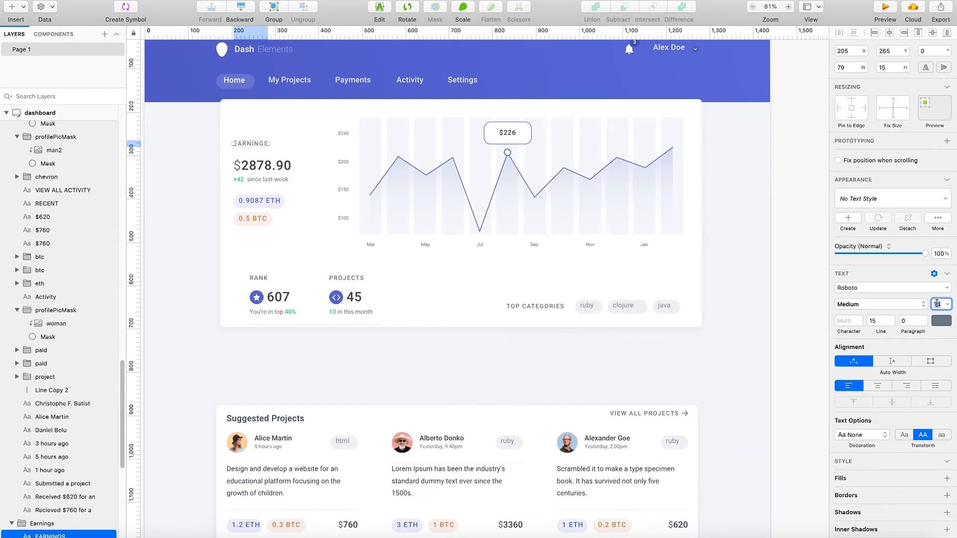
{"action": "left_click", "coordinate": [246, 419]}
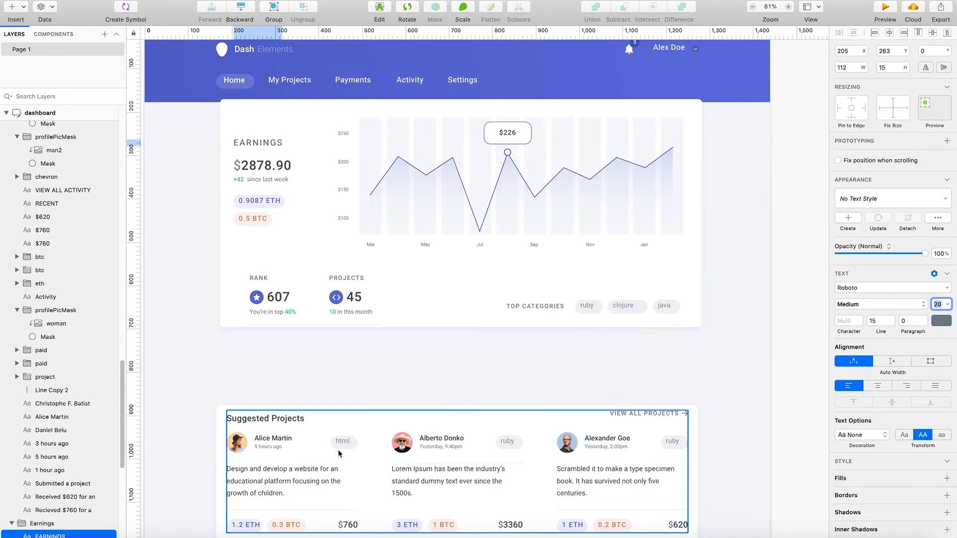
{"action": "double_click", "coordinate": [246, 420]}
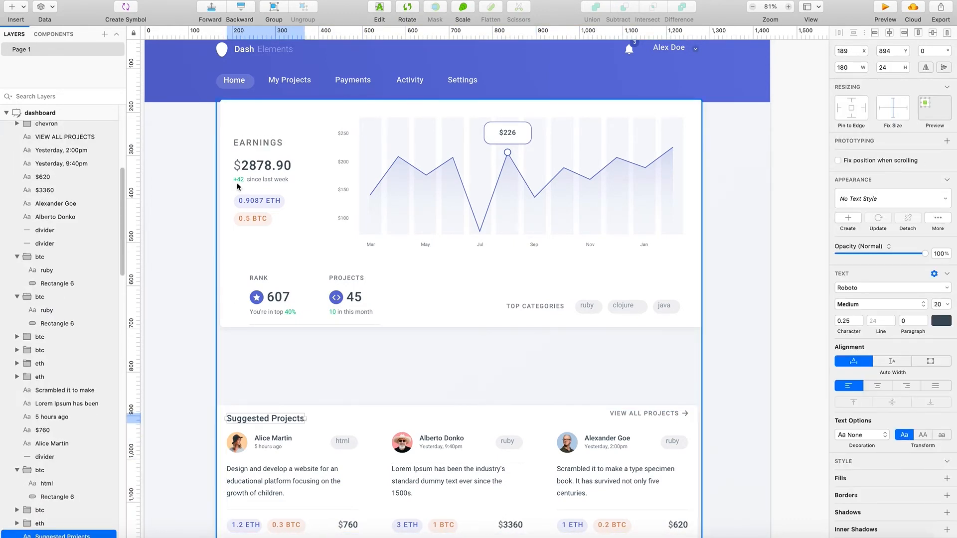
{"action": "double_click", "coordinate": [271, 145]}
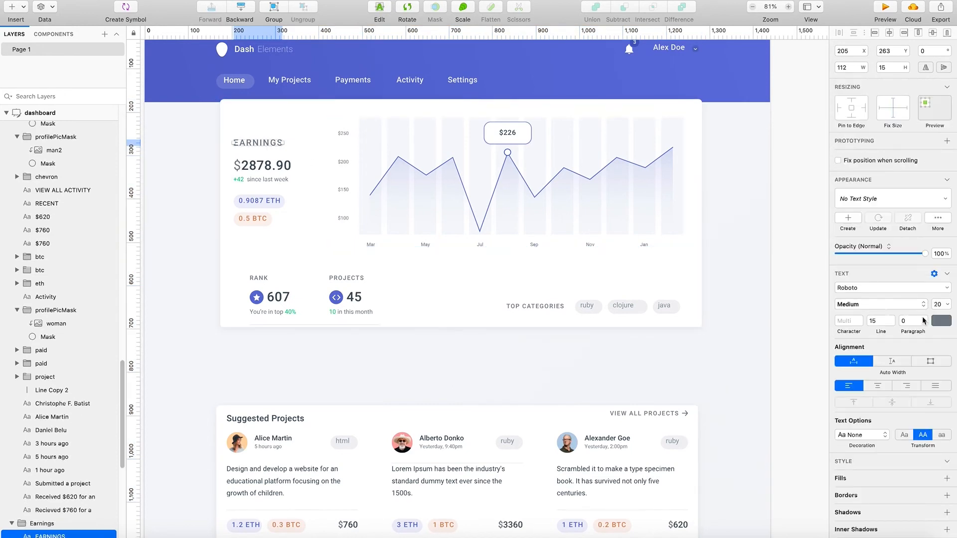
{"action": "left_click", "coordinate": [941, 321]}
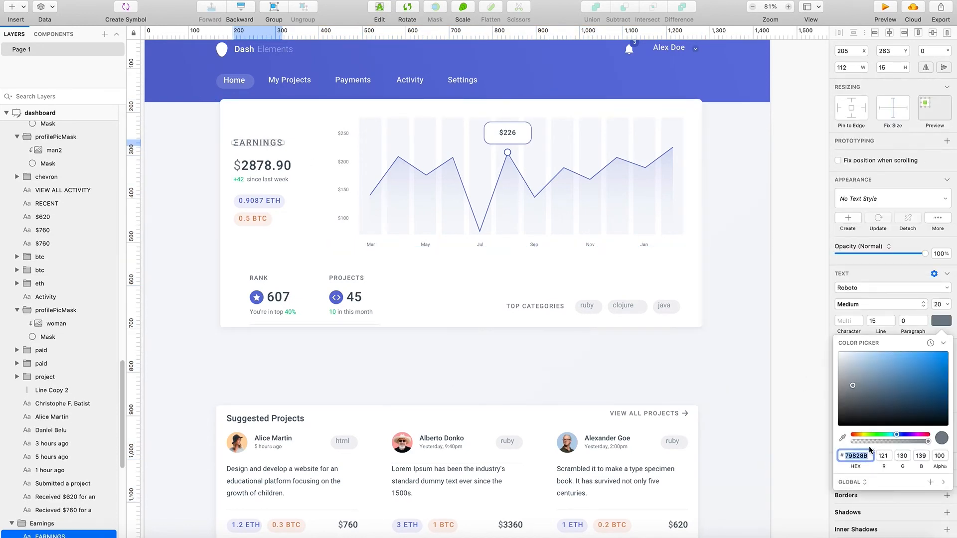
{"action": "type", "text": "42505C"}
{"action": "key", "text": "Return"}
{"action": "left_click", "coordinate": [624, 369]}
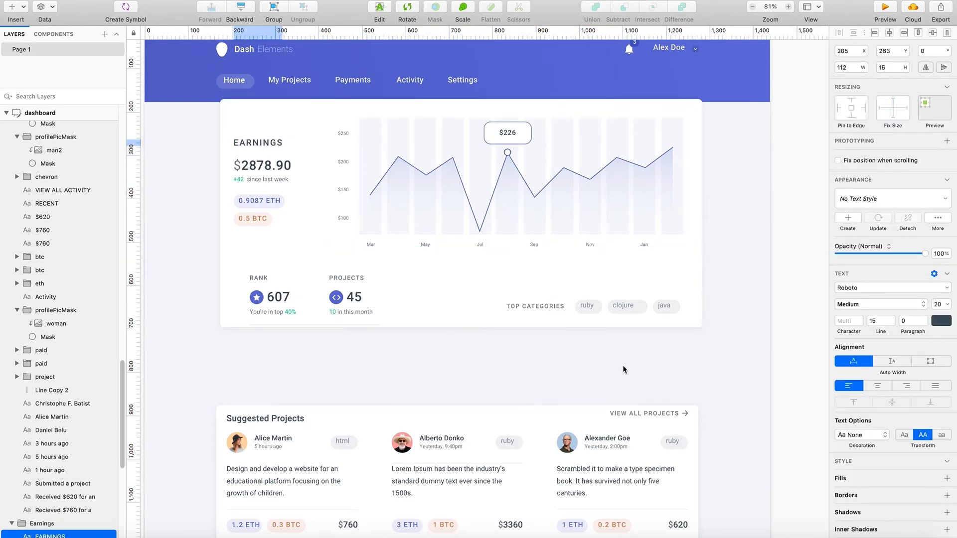
- Move the EARNINGS title down to Y 275, just above the earnings amount
{"action": "scroll", "coordinate": [359, 190], "scroll_direction": "up", "scroll_amount": 3}
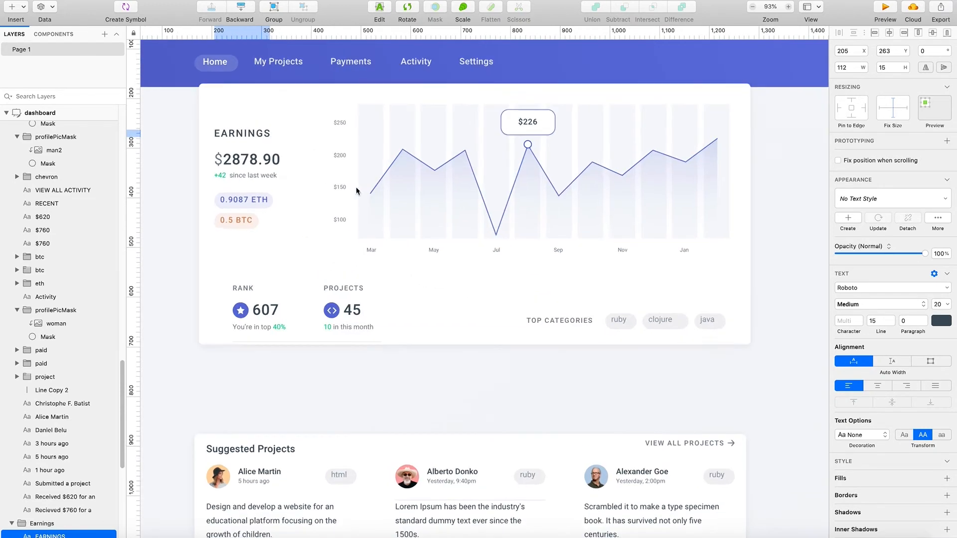
{"action": "scroll", "coordinate": [349, 197], "scroll_direction": "up", "scroll_amount": 1}
{"action": "mouse_move", "coordinate": [217, 158]}
{"action": "left_mouse_down"}
{"action": "mouse_move", "coordinate": [226, 148]}
{"action": "mouse_move", "coordinate": [226, 160]}
{"action": "left_mouse_up"}
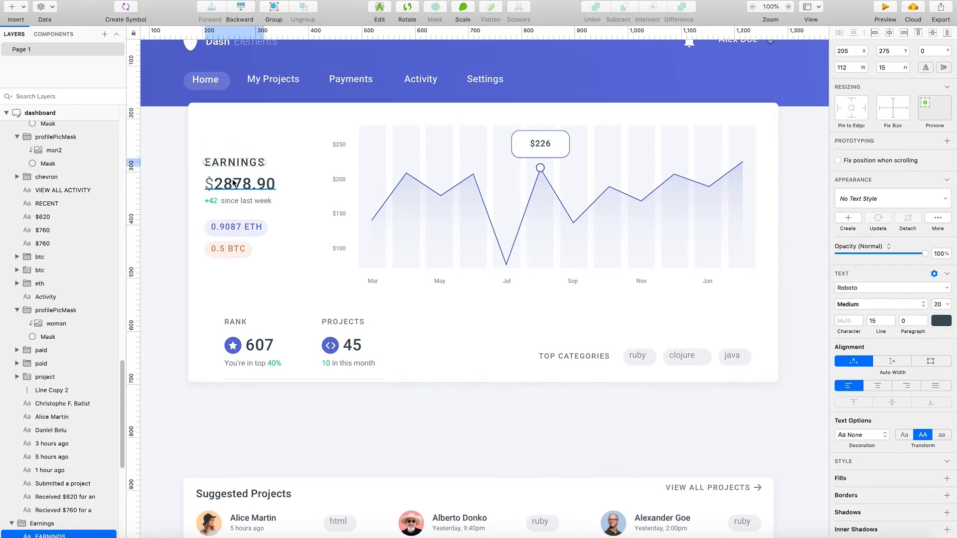
- Try to move the earnings figures and currency tags slightly upward beside the chart
{"action": "key", "text": "super+a"}
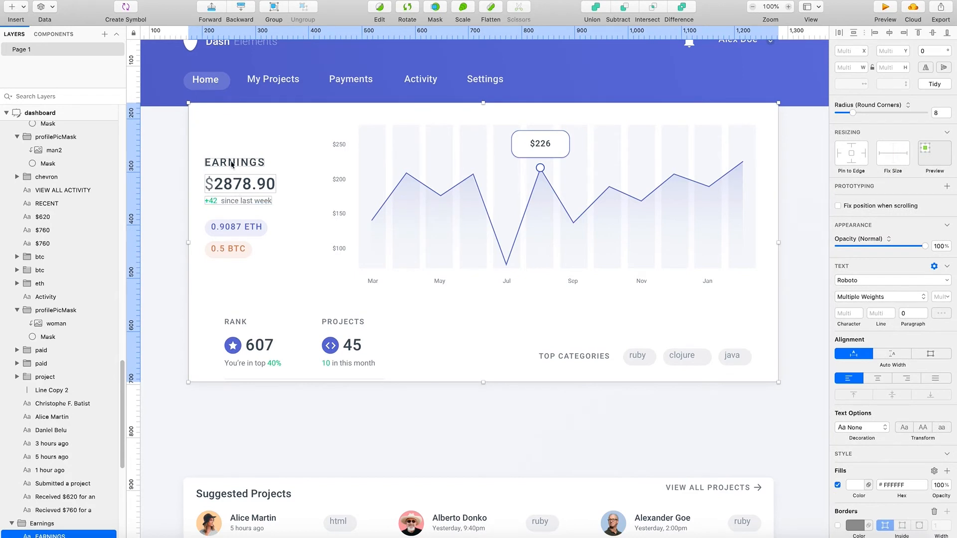
{"action": "left_click", "coordinate": [237, 247]}
{"action": "left_click_drag", "start_coordinate": [244, 231], "coordinate": [247, 220]}
{"action": "key", "text": "super+z"}
{"action": "left_click", "coordinate": [180, 245]}
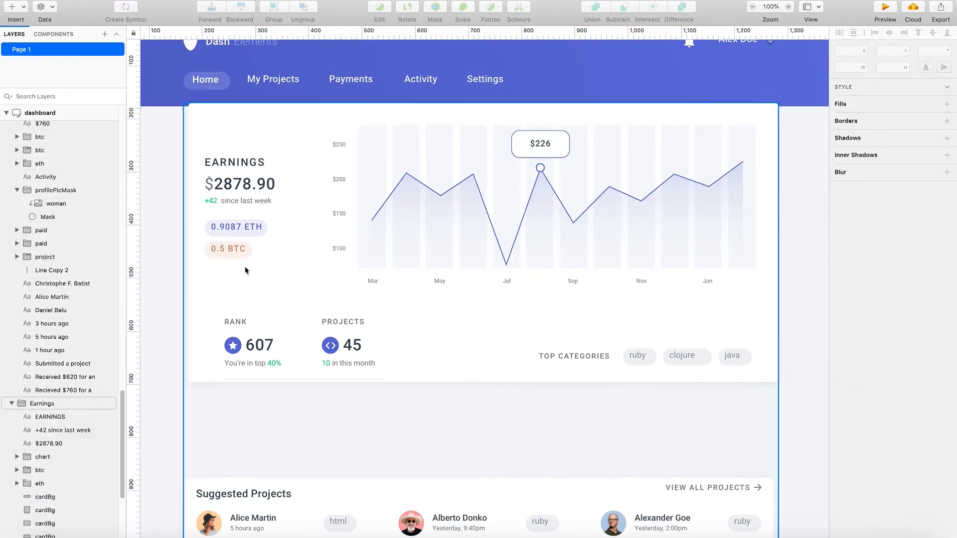
- Try to select the Earnings card's contents together with the rank, projects and categories row
{"action": "scroll", "coordinate": [696, 352], "scroll_direction": "down", "scroll_amount": 1}
{"action": "scroll", "coordinate": [714, 353], "scroll_direction": "up", "scroll_amount": 4}
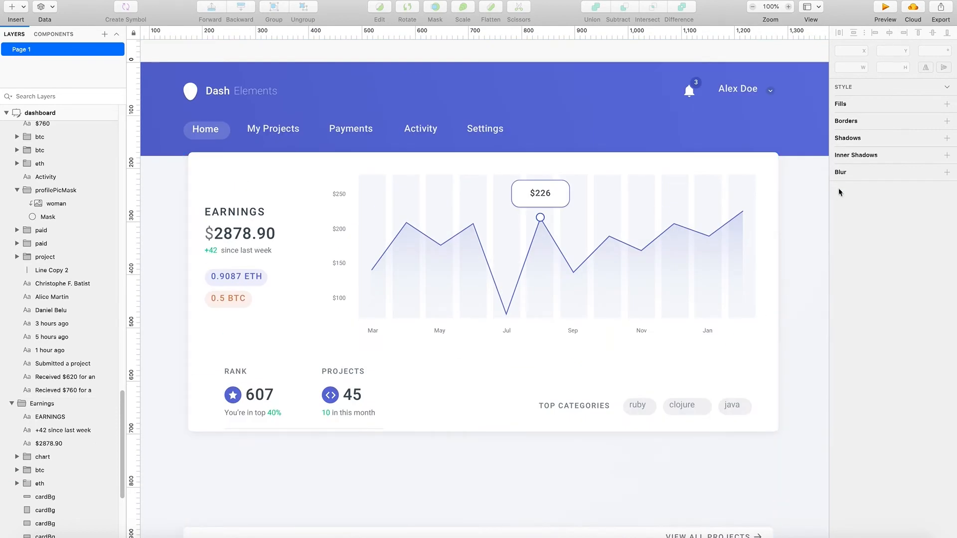
{"action": "left_click_drag", "start_coordinate": [801, 174], "coordinate": [218, 432]}
{"action": "scroll", "coordinate": [410, 391], "scroll_direction": "right", "scroll_amount": 1}
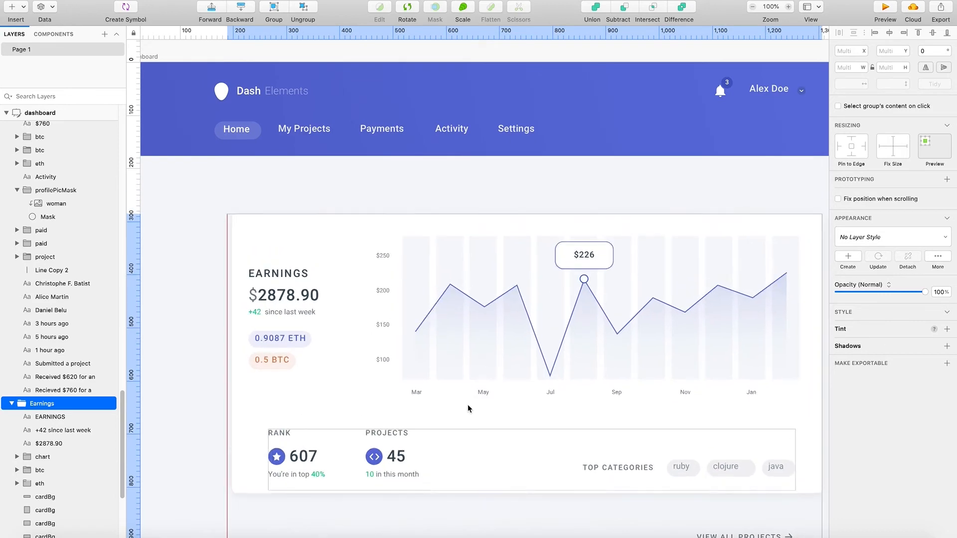
{"action": "left_click", "coordinate": [399, 371]}
{"action": "scroll", "coordinate": [740, 418], "scroll_direction": "down", "scroll_amount": 6}
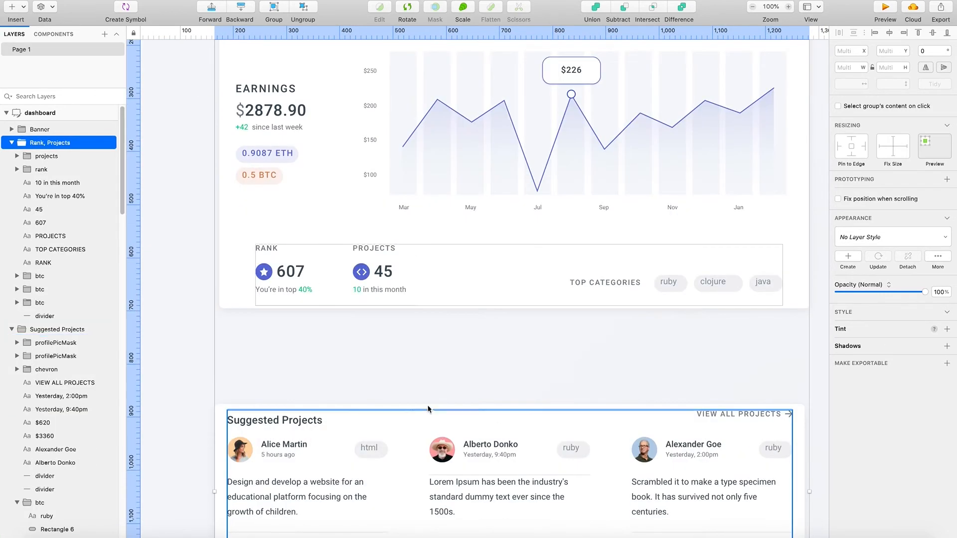
- Lock the Earnings group and select the Rank and Projects group on top of it
{"action": "left_click", "coordinate": [181, 380]}
{"action": "left_click", "coordinate": [235, 359]}
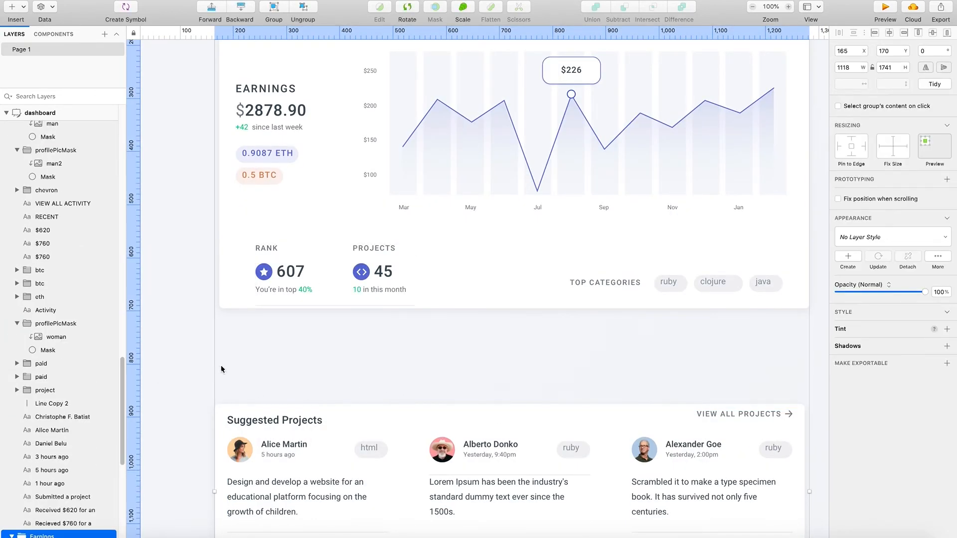
{"action": "right_click", "coordinate": [223, 369]}
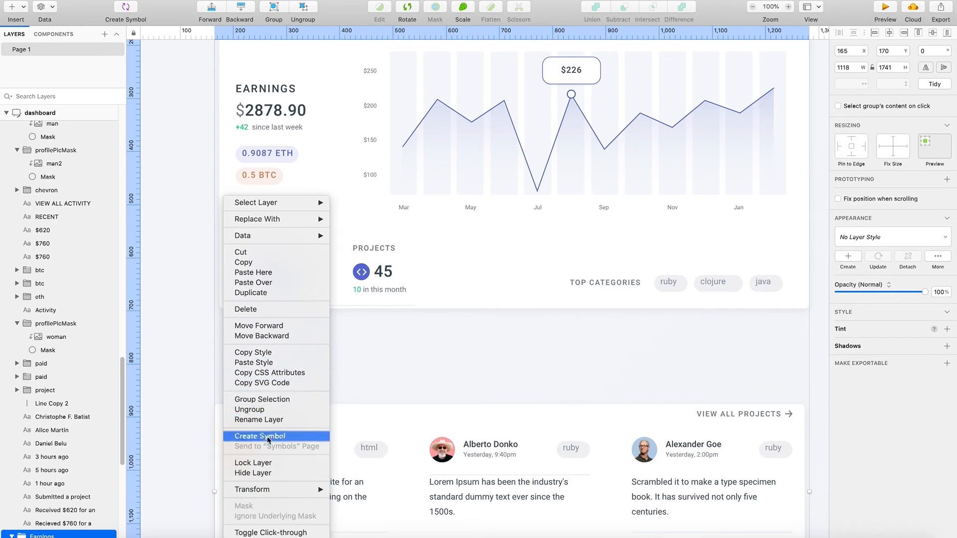
{"action": "left_click", "coordinate": [257, 518]}
{"action": "left_click", "coordinate": [296, 278]}
{"action": "scroll", "coordinate": [296, 278], "scroll_direction": "up", "scroll_amount": 4}
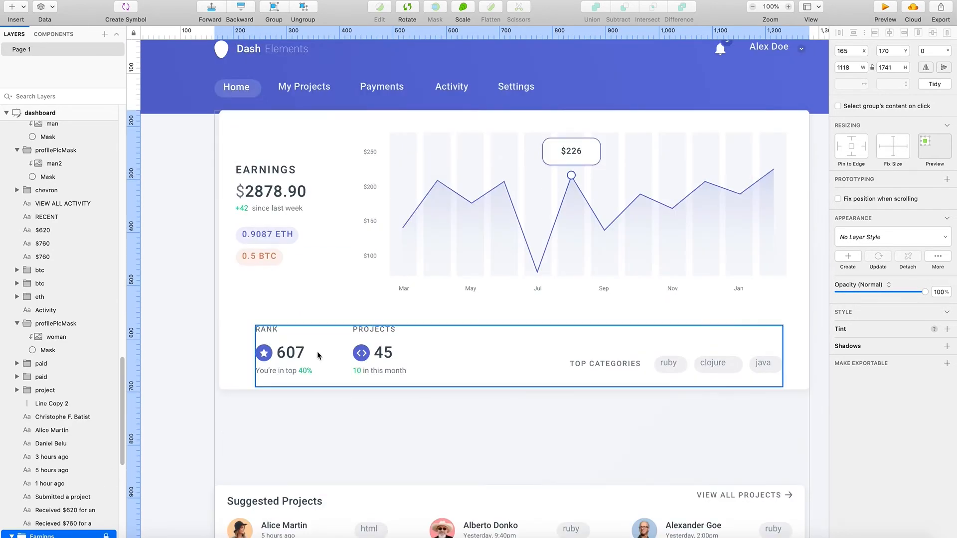
{"action": "left_click_drag", "start_coordinate": [209, 126], "coordinate": [181, 123]}
{"action": "scroll", "coordinate": [755, 387], "scroll_direction": "down", "scroll_amount": 1}
{"action": "scroll", "coordinate": [736, 395], "scroll_direction": "right", "scroll_amount": 2}
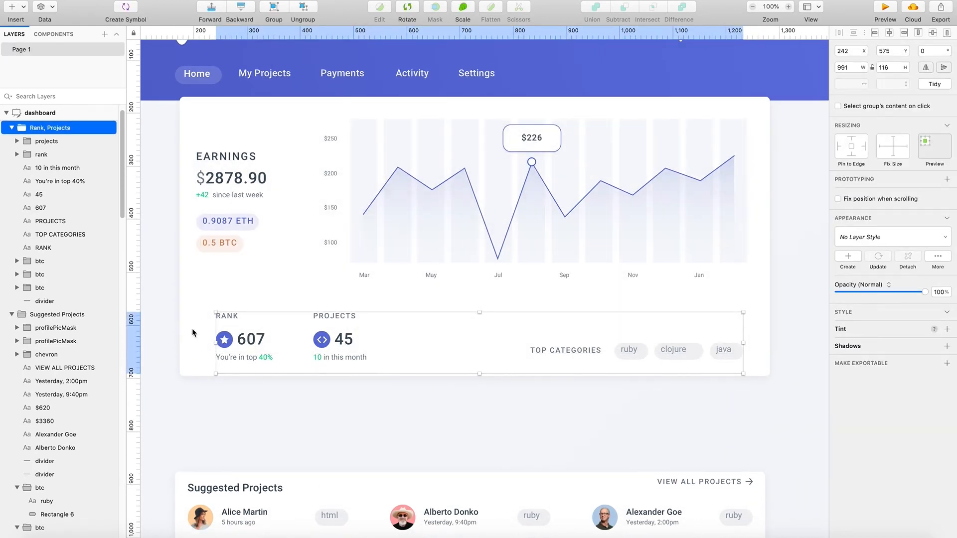
- Unlock the Earnings group
{"action": "scroll", "coordinate": [69, 469], "scroll_direction": "down", "scroll_amount": 10}
{"action": "scroll", "coordinate": [69, 469], "scroll_direction": "down", "scroll_amount": 10}
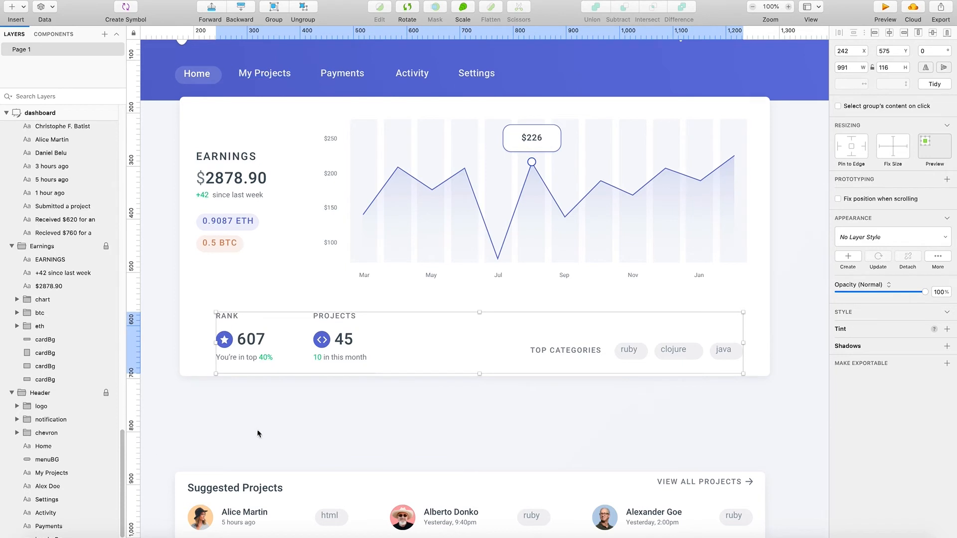
{"action": "right_click", "coordinate": [264, 422]}
{"action": "left_click", "coordinate": [201, 453]}
{"action": "scroll", "coordinate": [74, 439], "scroll_direction": "up", "scroll_amount": 7}
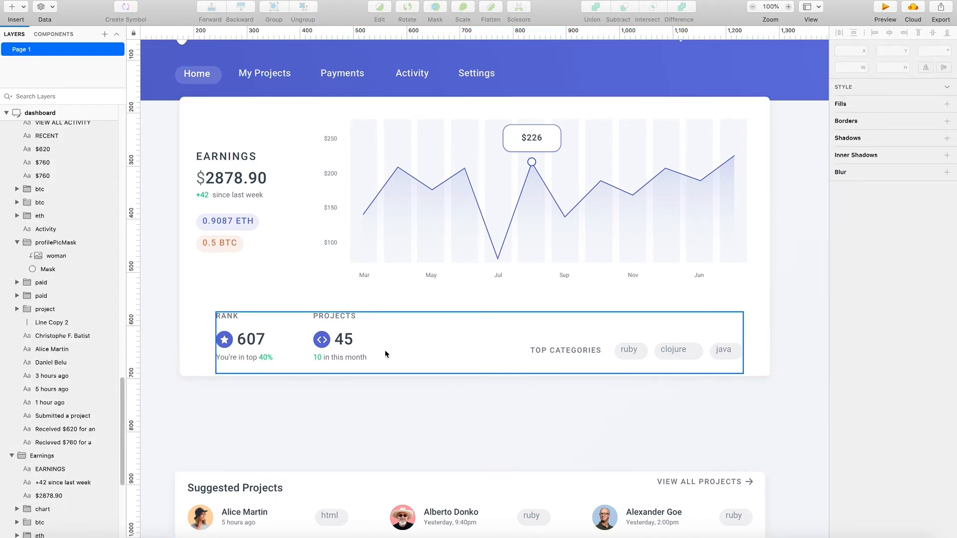
{"action": "left_click", "coordinate": [211, 245]}
{"action": "double_click", "coordinate": [236, 244]}
{"action": "double_click", "coordinate": [261, 287]}
{"action": "left_click_drag", "start_coordinate": [456, 108], "coordinate": [455, 139]}
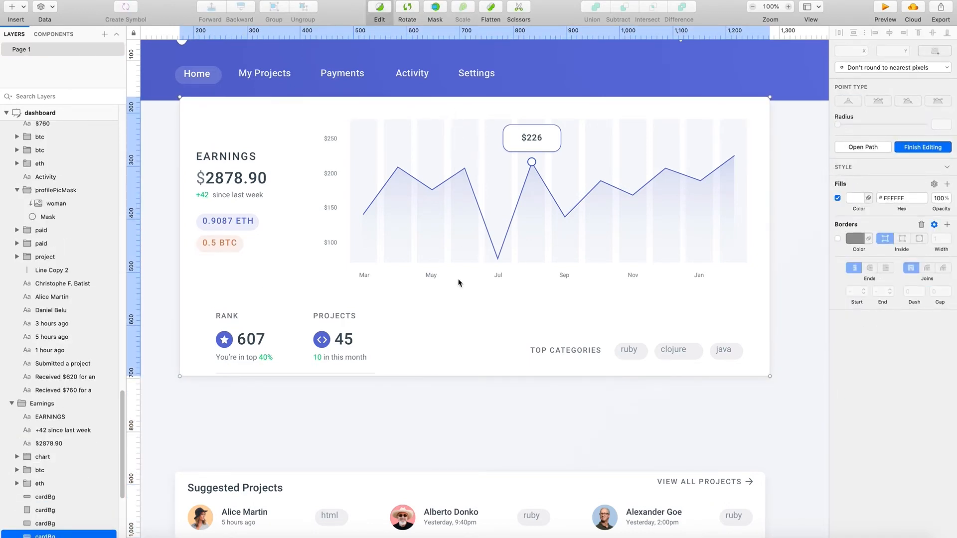
{"action": "key", "text": "Escape"}
{"action": "key", "text": "Escape"}
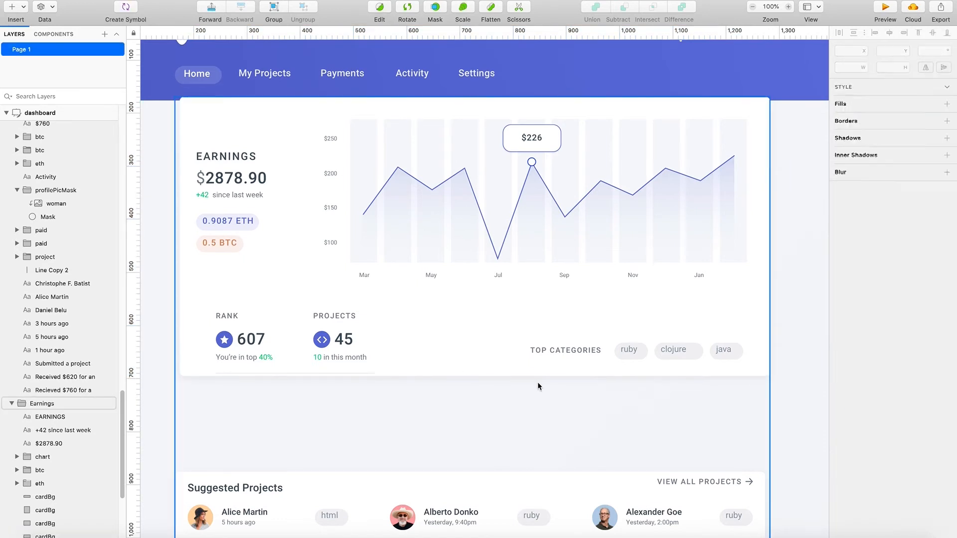
- Lower the top edge of the Earnings card's background and move the chart down inside it to Y 256
{"action": "double_click", "coordinate": [461, 101]}
{"action": "left_click_drag", "start_coordinate": [475, 97], "coordinate": [486, 130]}
{"action": "left_click_drag", "start_coordinate": [545, 208], "coordinate": [545, 231]}
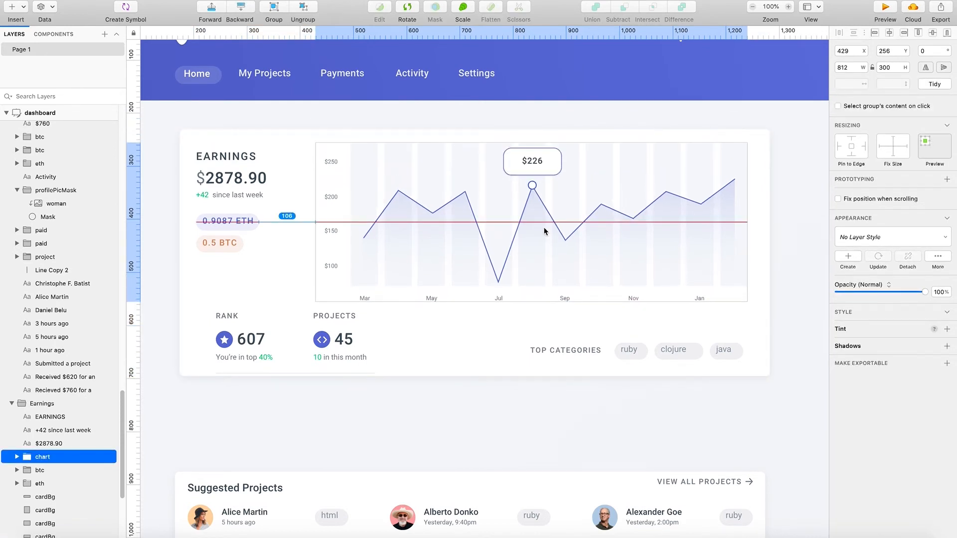
{"action": "left_click_drag", "start_coordinate": [545, 230], "coordinate": [545, 228]}
{"action": "key", "text": "Escape"}
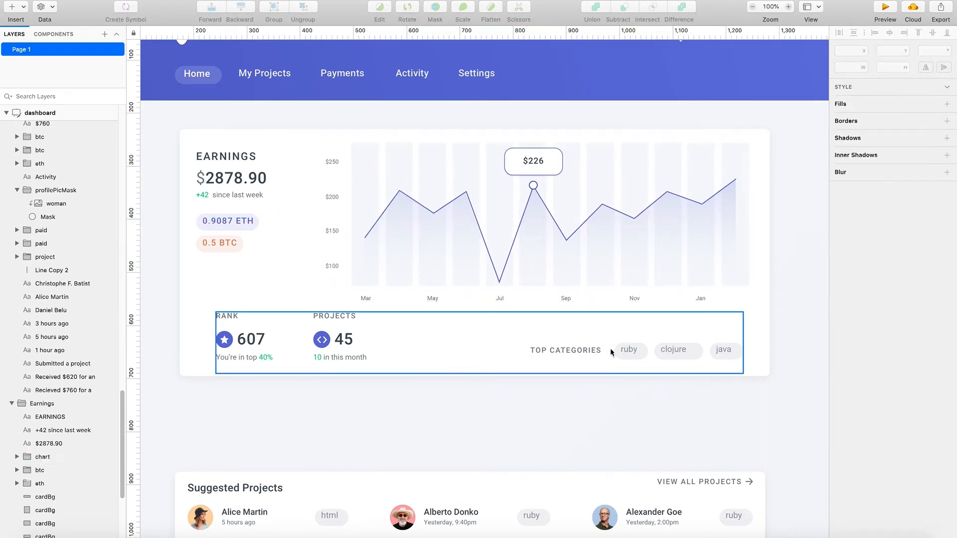
- Move the row's divider beneath the Top Categories label and tags and lengthen it to span X 833 to 1233.5
{"action": "left_click", "coordinate": [310, 375]}
{"action": "double_click", "coordinate": [318, 375]}
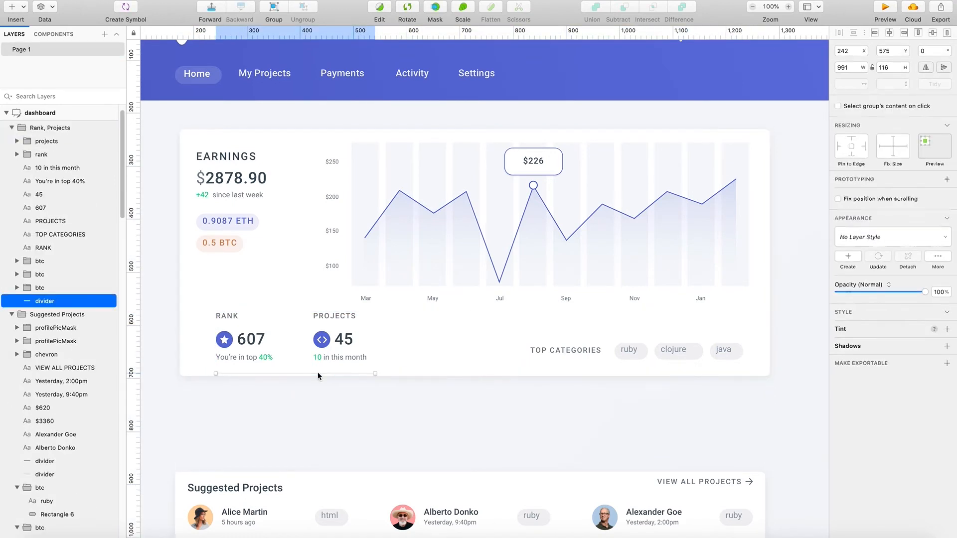
{"action": "left_click_drag", "start_coordinate": [319, 376], "coordinate": [650, 374]}
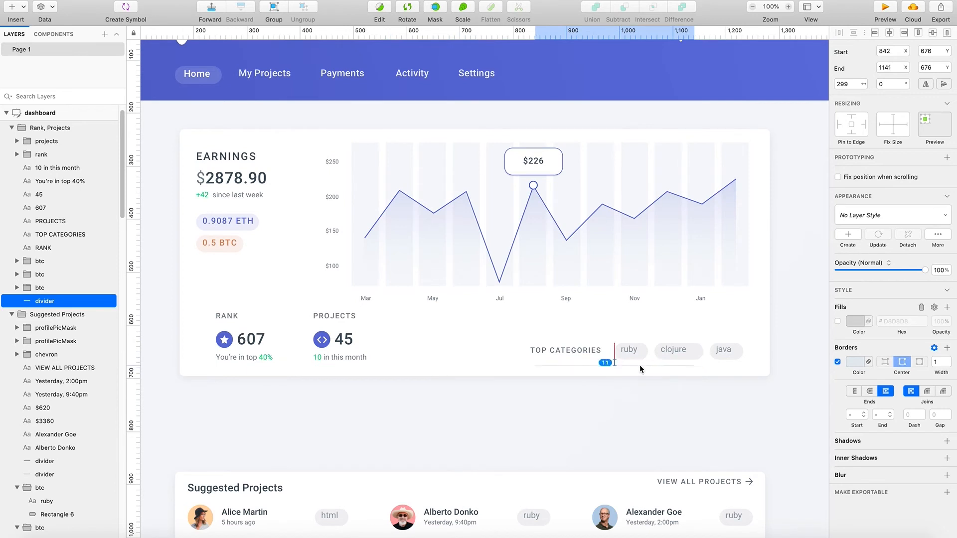
{"action": "left_click_drag", "start_coordinate": [635, 365], "coordinate": [635, 366]}
{"action": "left_click_drag", "start_coordinate": [698, 366], "coordinate": [742, 365]}
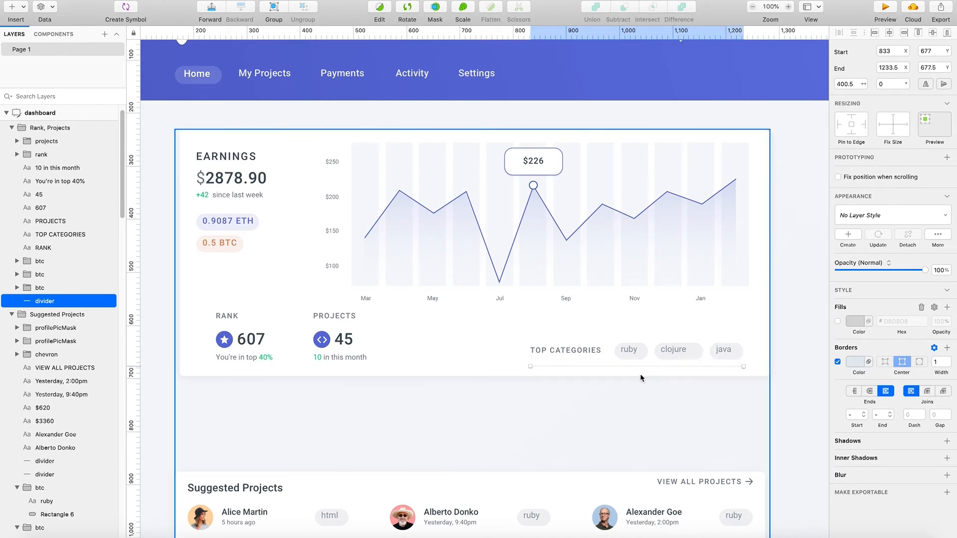
{"action": "left_click", "coordinate": [562, 384]}
- Move the Rank heading, star icon, 607 figure and caption left together to X 215
{"action": "scroll", "coordinate": [542, 412], "scroll_direction": "up", "scroll_amount": 2}
{"action": "scroll", "coordinate": [542, 412], "scroll_direction": "up", "scroll_amount": 1}
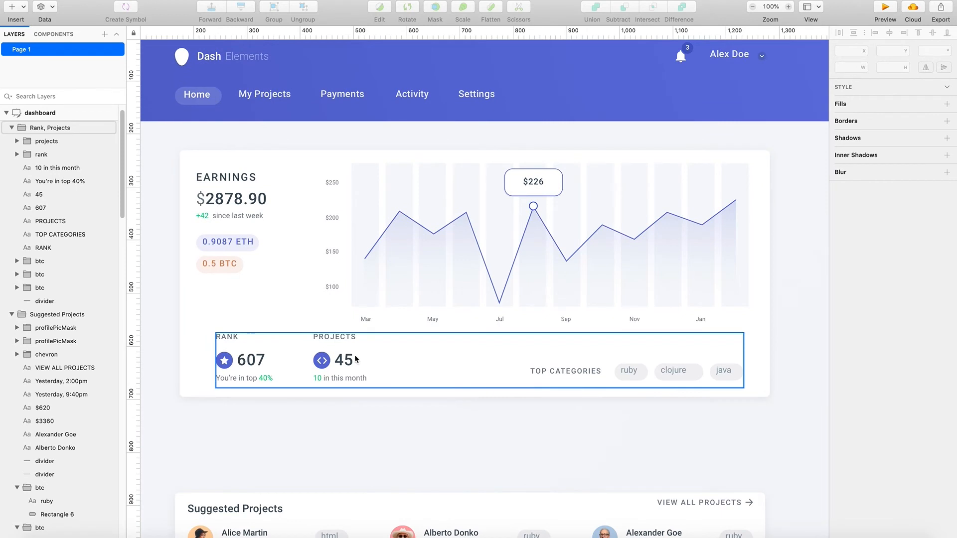
{"action": "left_click", "coordinate": [252, 365]}
{"action": "left_click", "coordinate": [252, 364]}
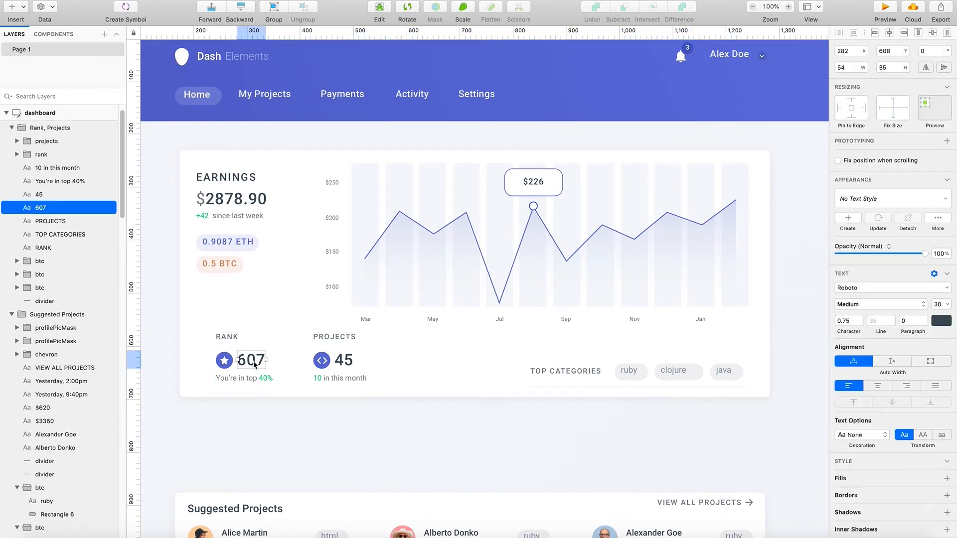
{"action": "left_click", "coordinate": [229, 338]}
{"action": "left_click", "coordinate": [225, 361]}
{"action": "left_click", "coordinate": [256, 360]}
{"action": "left_click", "coordinate": [222, 340]}
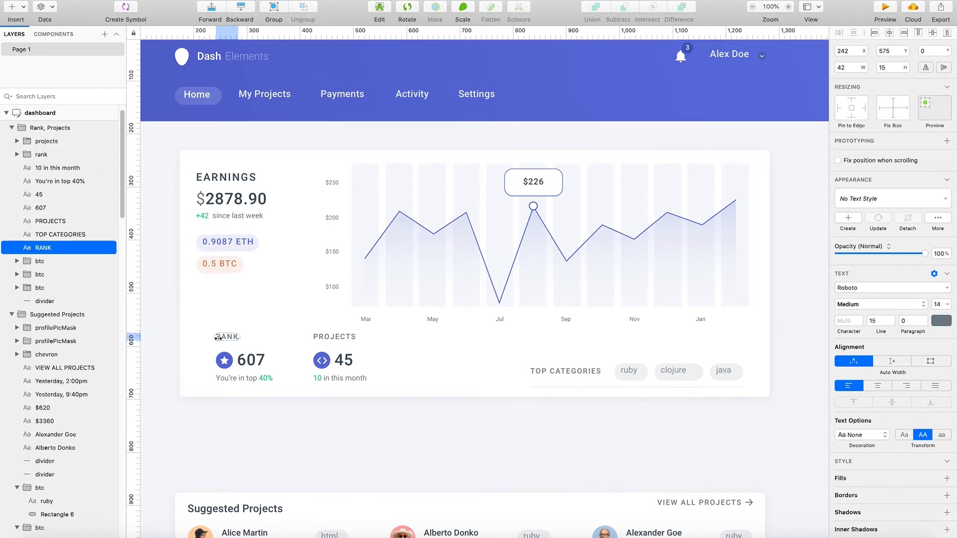
{"action": "left_click", "coordinate": [224, 360]}
{"action": "left_click", "coordinate": [250, 360], "text": "shift"}
{"action": "left_click", "coordinate": [234, 336], "text": "shift"}
{"action": "left_click", "coordinate": [247, 378], "text": "shift"}
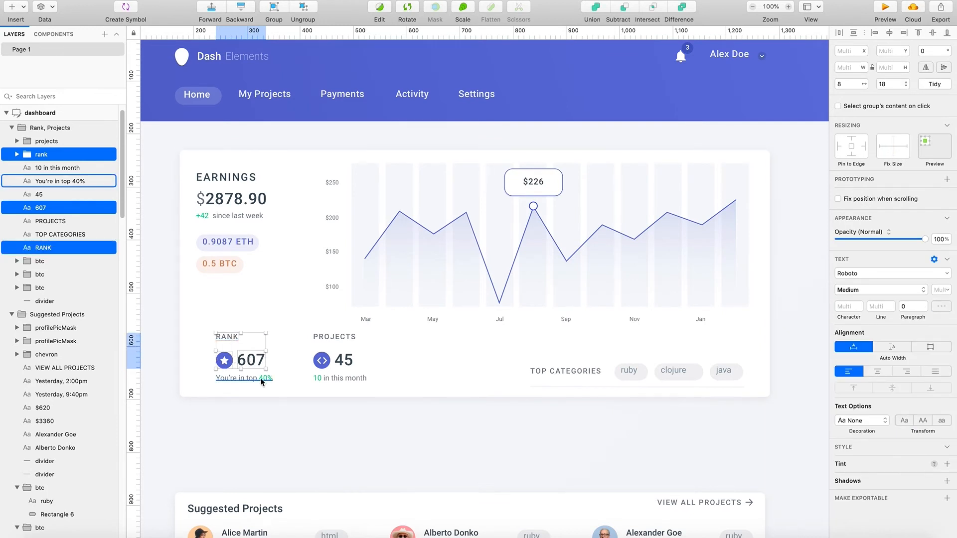
{"action": "left_click_drag", "start_coordinate": [236, 367], "coordinate": [215, 363]}
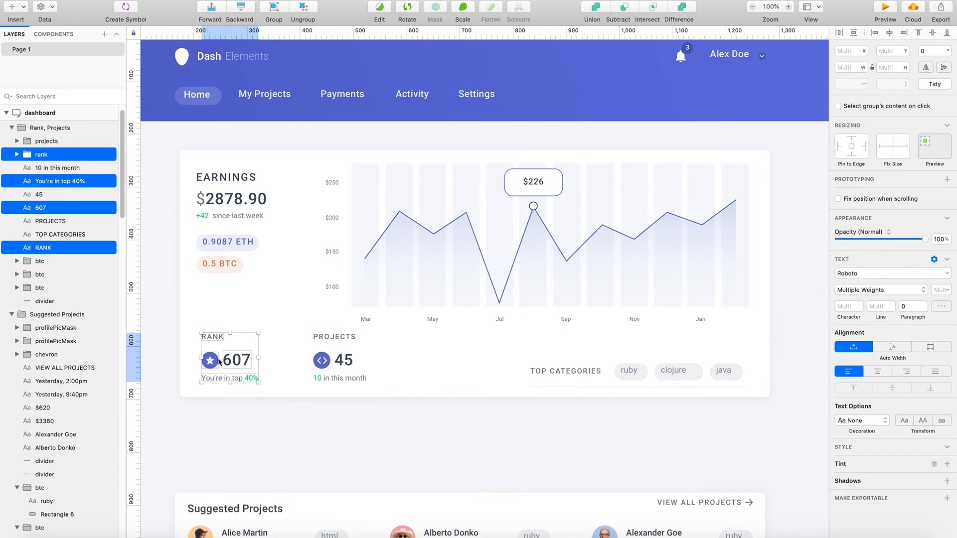
- Try to move the Projects heading, icon, figure and caption together closer to the Rank block
{"action": "left_click", "coordinate": [321, 361]}
{"action": "left_click", "coordinate": [342, 361], "text": "shift"}
{"action": "left_click", "coordinate": [335, 338], "text": "shift"}
{"action": "left_click", "coordinate": [341, 379], "text": "shift"}
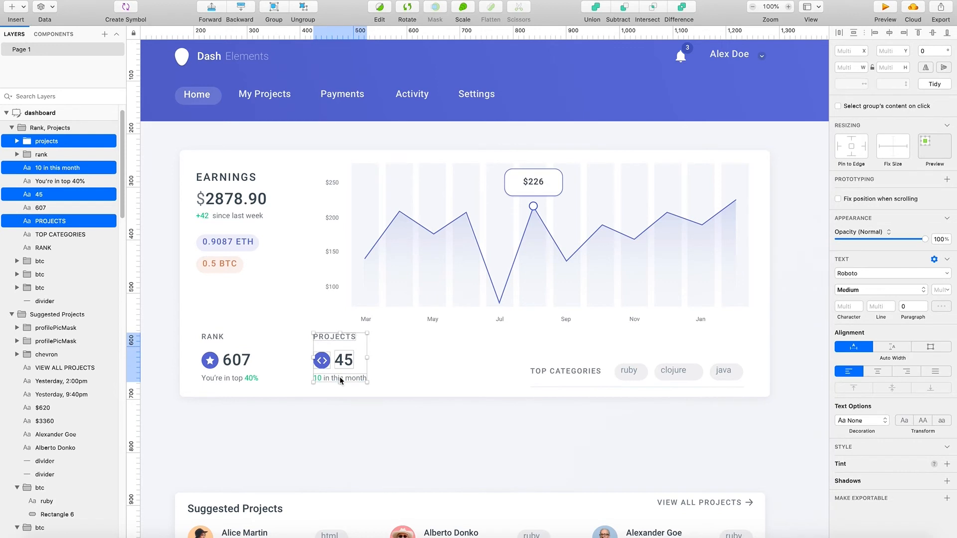
{"action": "left_click", "coordinate": [324, 366], "text": "shift"}
{"action": "mouse_move", "coordinate": [342, 364]}
{"action": "left_mouse_down"}
{"action": "mouse_move", "coordinate": [308, 364]}
{"action": "mouse_move", "coordinate": [333, 347]}
{"action": "left_mouse_up"}
{"action": "key", "text": "super+z"}
{"action": "left_click", "coordinate": [323, 364], "text": "shift"}
{"action": "key", "text": "super+z"}
{"action": "left_click", "coordinate": [324, 364], "text": "shift"}
{"action": "key", "text": "super+z"}
{"action": "left_click", "coordinate": [323, 362], "text": "shift"}
{"action": "key", "text": "super+z"}
{"action": "left_click", "coordinate": [342, 354], "text": "shift"}
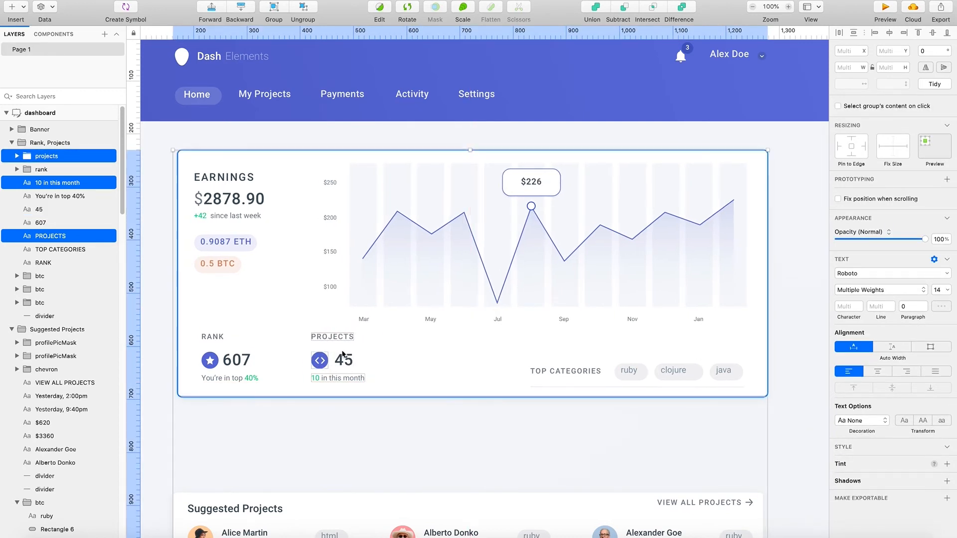
{"action": "key", "text": "super+z"}
{"action": "left_click", "coordinate": [344, 357], "text": "shift"}
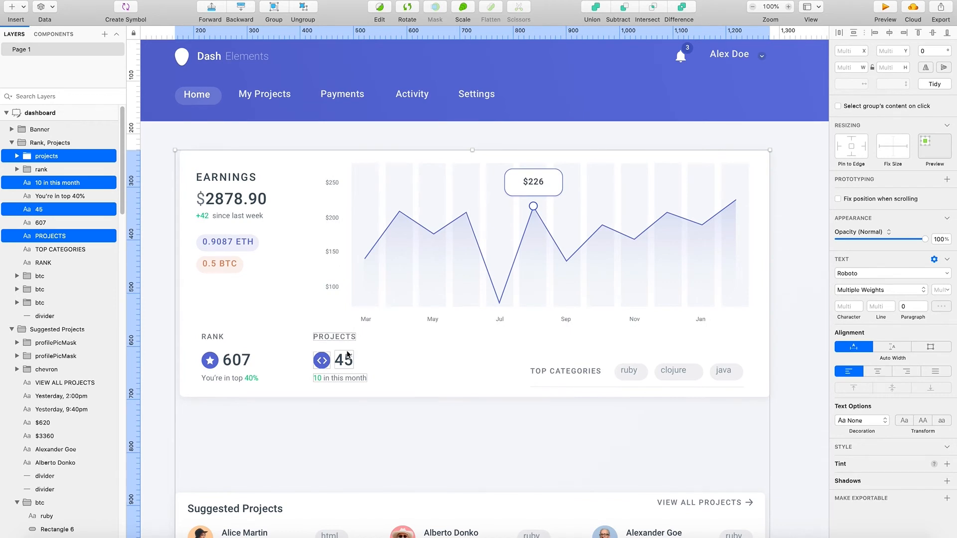
{"action": "left_click_drag", "start_coordinate": [353, 370], "coordinate": [348, 370]}
{"action": "key", "text": "super+z"}
{"action": "left_click", "coordinate": [437, 365]}
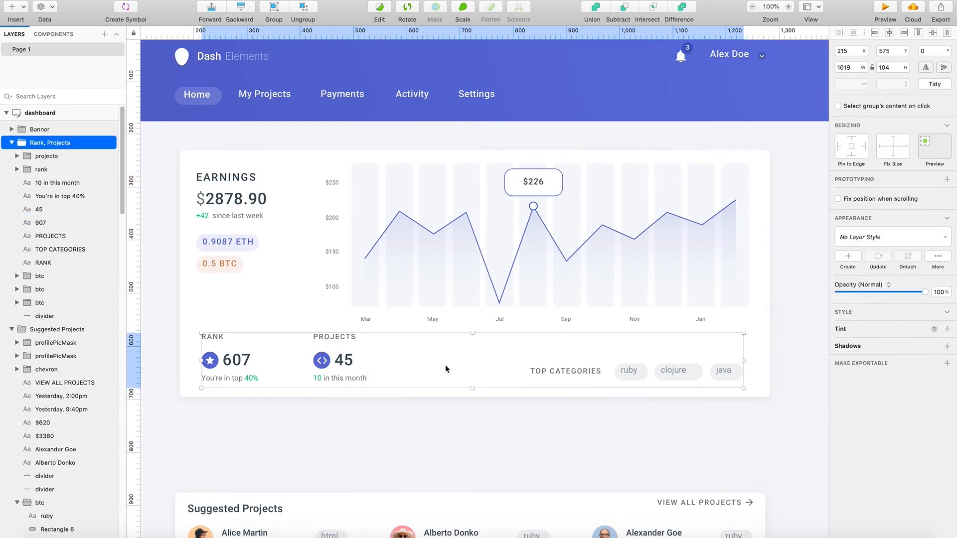
- Move the Projects icon and figure closer to the Rank block, placing the Projects heading and caption at X 375
{"action": "left_click", "coordinate": [343, 367]}
{"action": "left_click", "coordinate": [322, 360], "text": "shift"}
{"action": "left_click_drag", "start_coordinate": [323, 362], "coordinate": [311, 339]}
{"action": "left_click", "coordinate": [333, 338]}
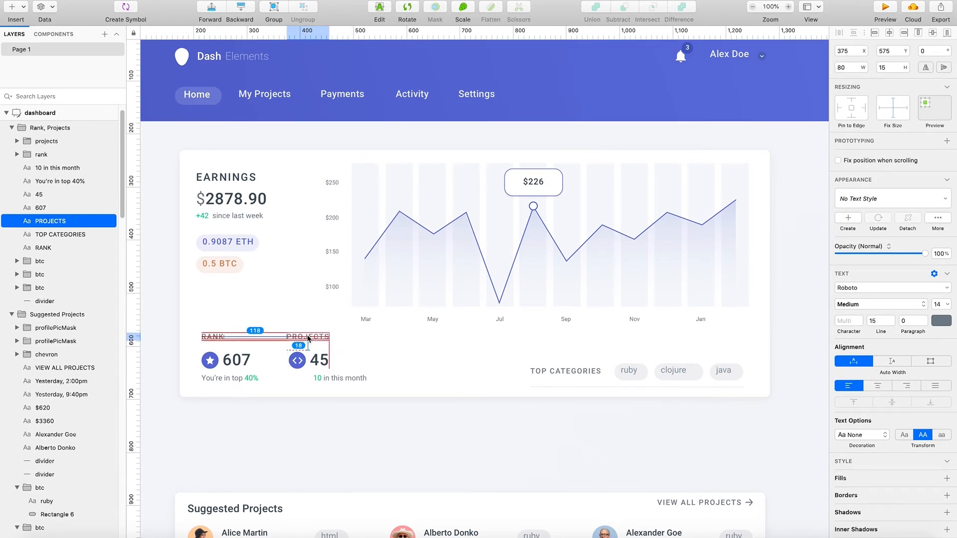
{"action": "left_click_drag", "start_coordinate": [307, 339], "coordinate": [308, 339]}
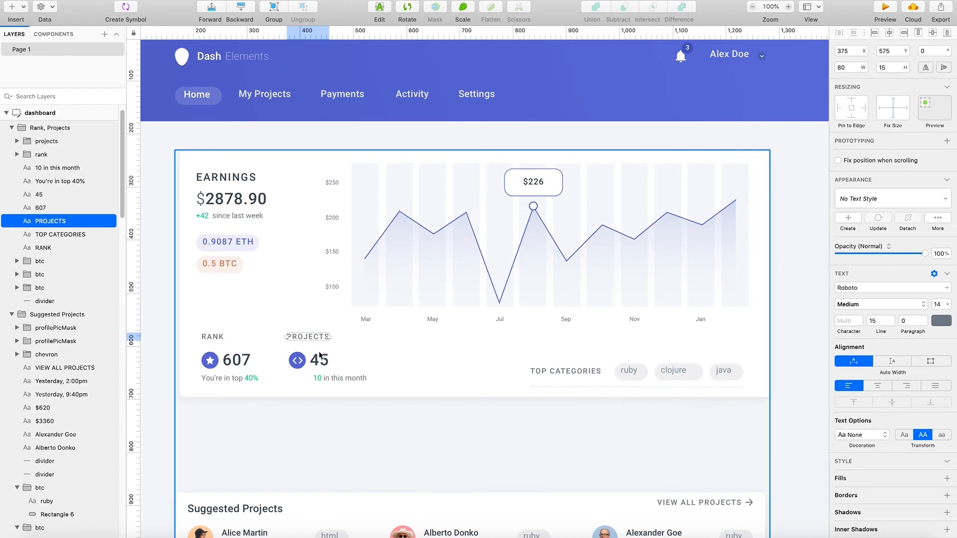
{"action": "left_click_drag", "start_coordinate": [335, 379], "coordinate": [307, 379]}
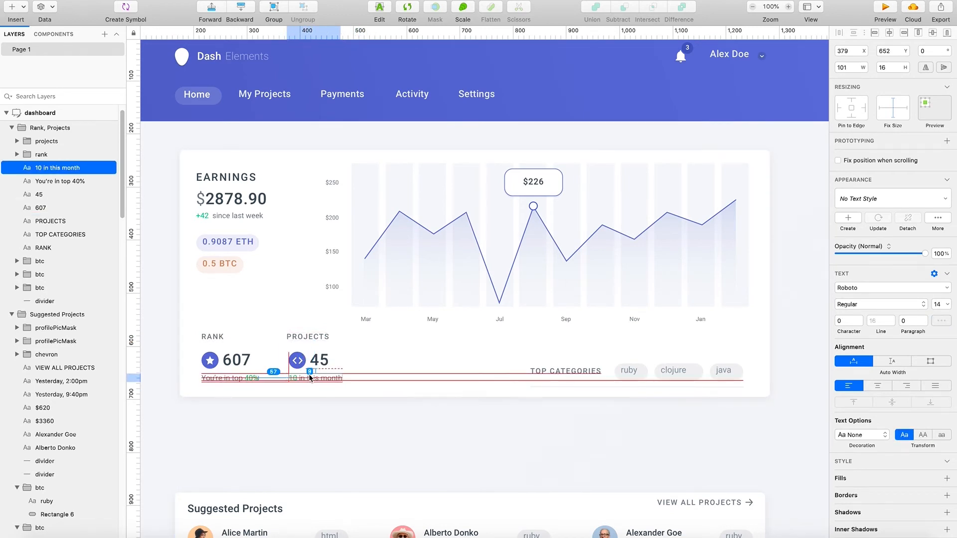
{"action": "left_click_drag", "start_coordinate": [310, 379], "coordinate": [309, 379]}
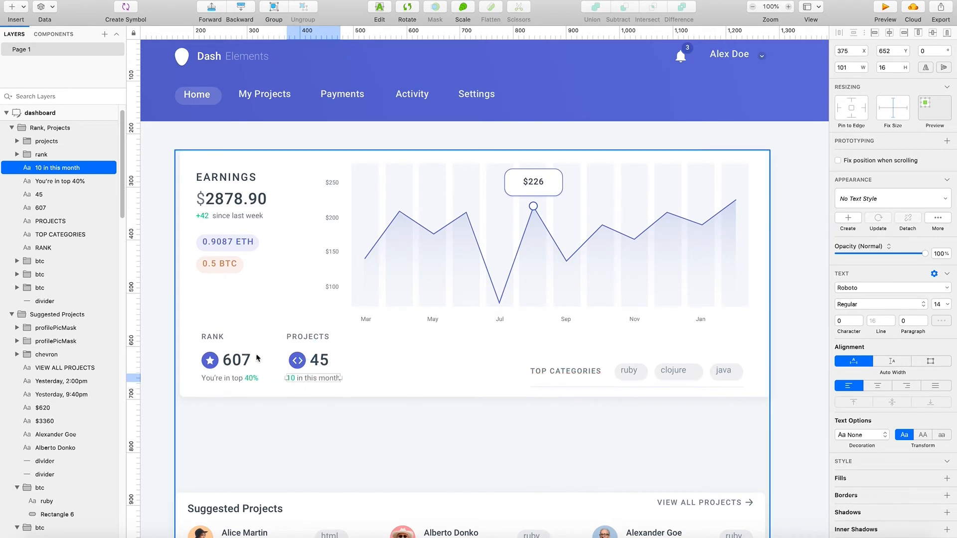
{"action": "left_click", "coordinate": [212, 337]}
{"action": "left_click", "coordinate": [211, 378]}
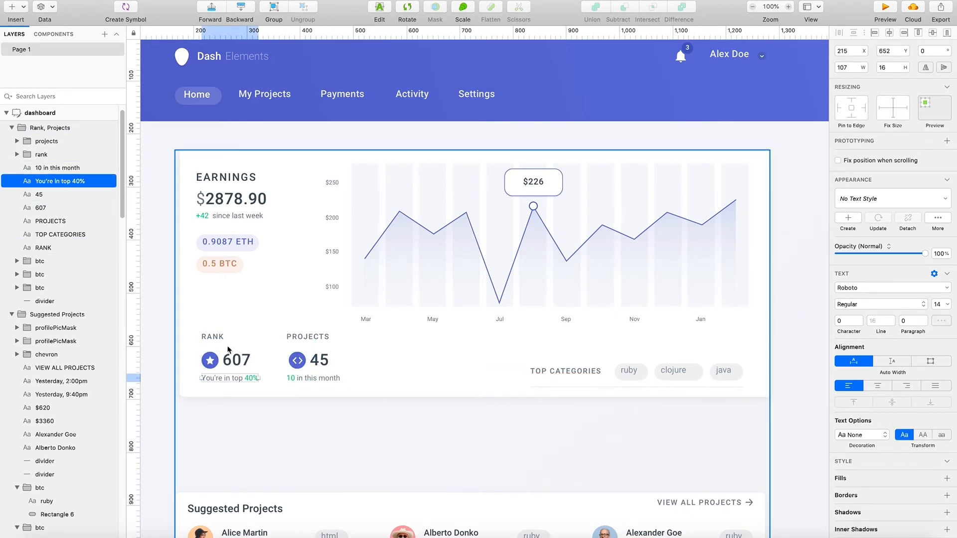
{"action": "left_click", "coordinate": [301, 335]}
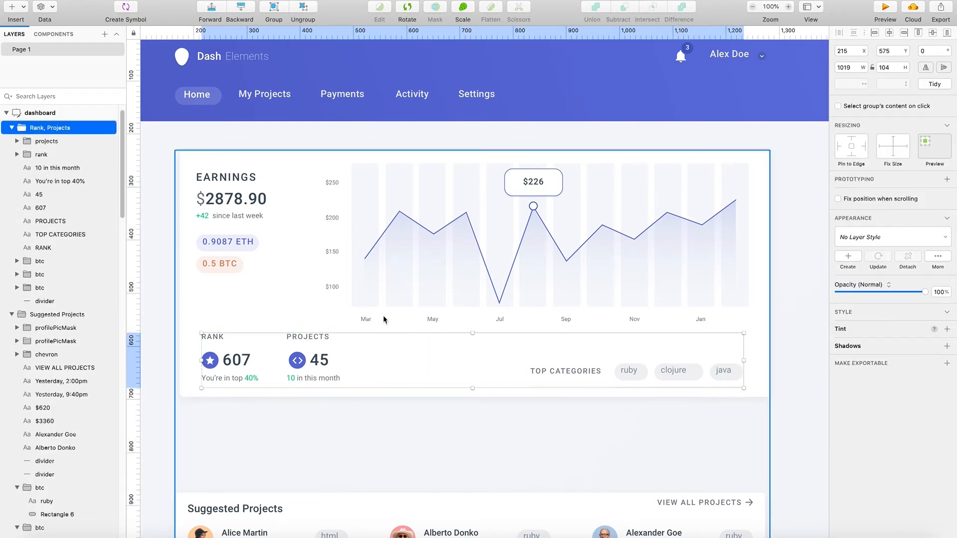
{"action": "left_click", "coordinate": [675, 418]}
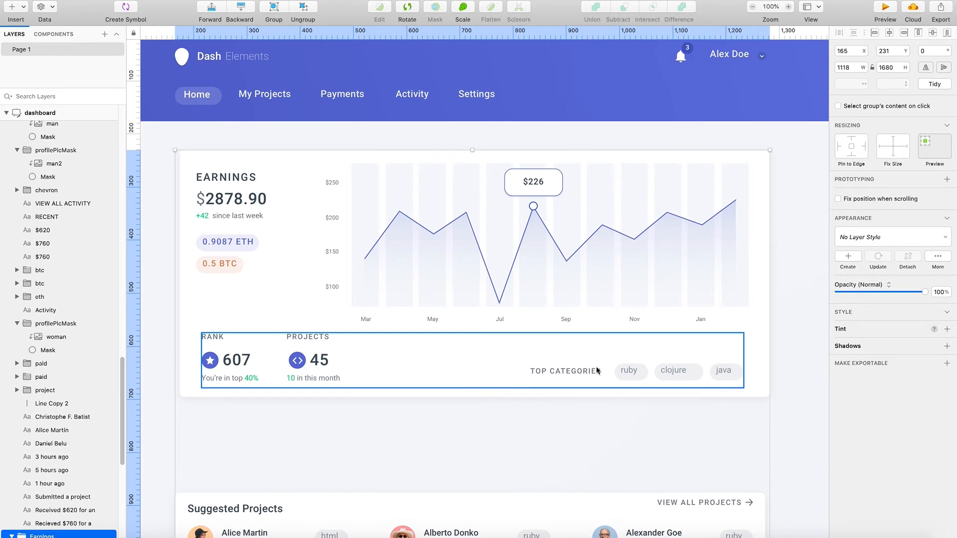
{"action": "double_click", "coordinate": [562, 373]}
{"action": "left_click", "coordinate": [594, 402]}
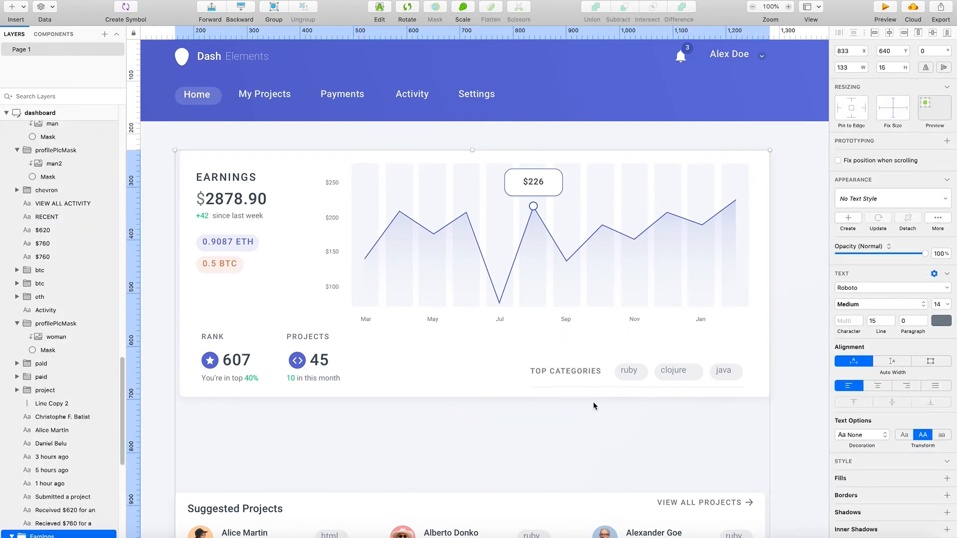
- Center the ruby, clojure and java texts within their category tags at Y 640
{"action": "scroll", "coordinate": [668, 385], "scroll_direction": "right", "scroll_amount": 4}
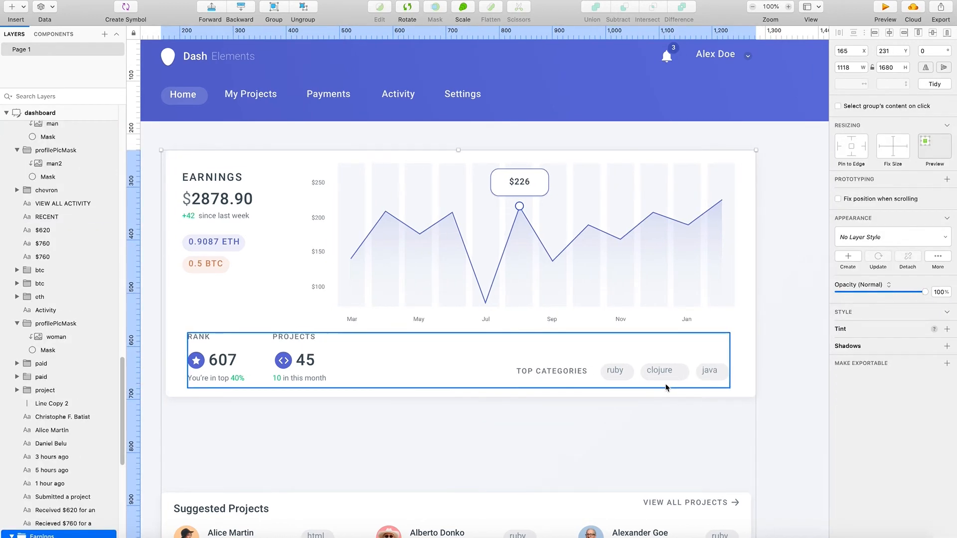
{"action": "left_click", "coordinate": [594, 363]}
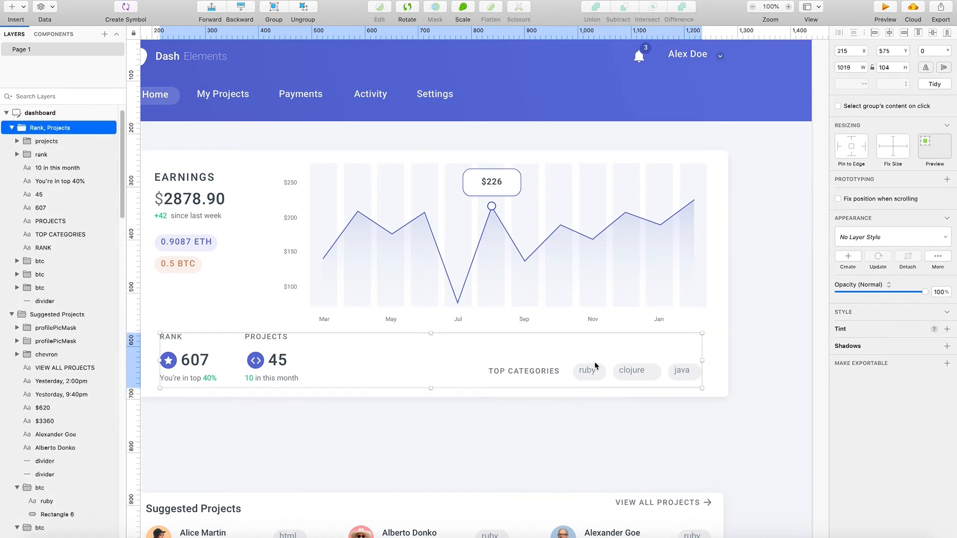
{"action": "double_click", "coordinate": [594, 371]}
{"action": "left_click_drag", "start_coordinate": [591, 370], "coordinate": [592, 372]}
{"action": "double_click", "coordinate": [591, 372]}
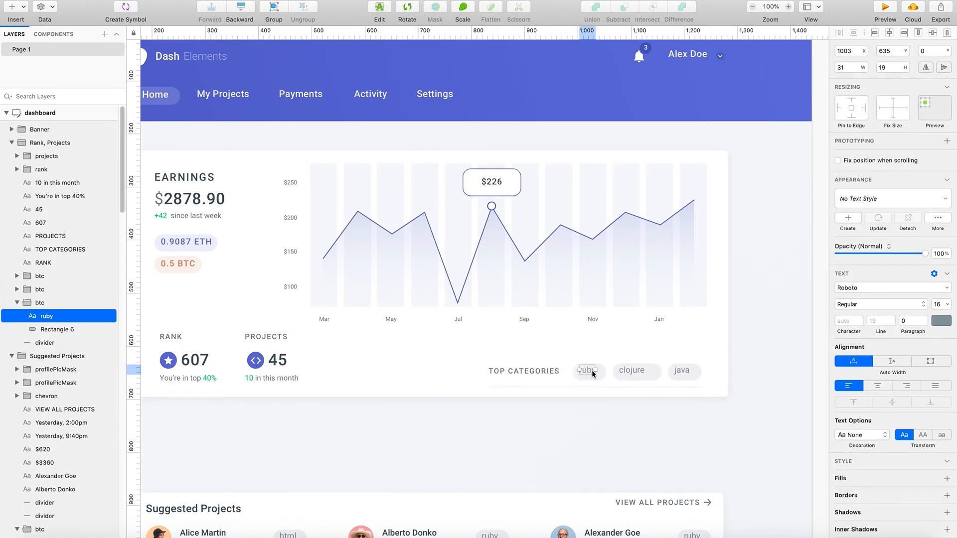
{"action": "left_click", "coordinate": [636, 373]}
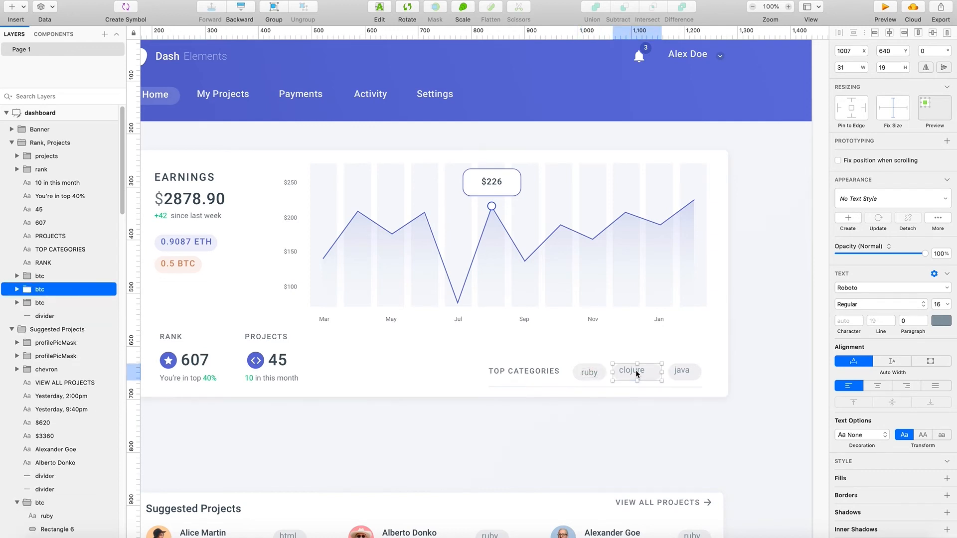
{"action": "double_click", "coordinate": [638, 373]}
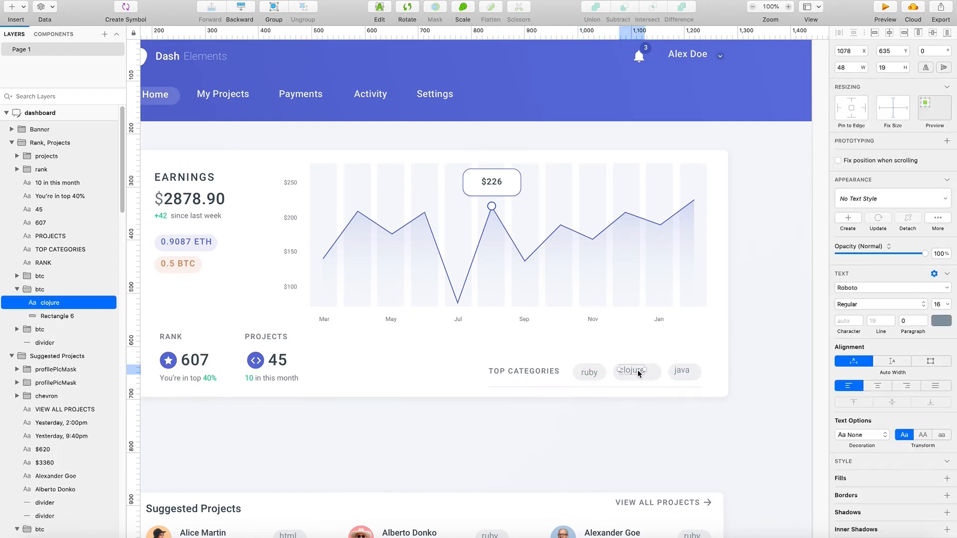
{"action": "left_click", "coordinate": [682, 371]}
- Move the ruby, clojure and java tags slightly up to line up with the Top Categories label
{"action": "left_click", "coordinate": [638, 374], "text": "shift"}
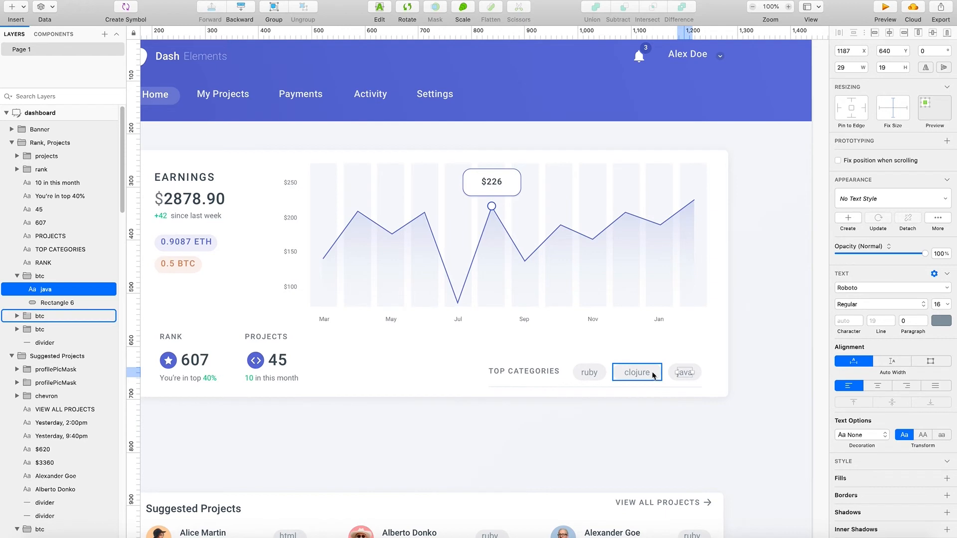
{"action": "left_click", "coordinate": [584, 377], "text": "shift"}
{"action": "left_click_drag", "start_coordinate": [582, 376], "coordinate": [583, 373]}
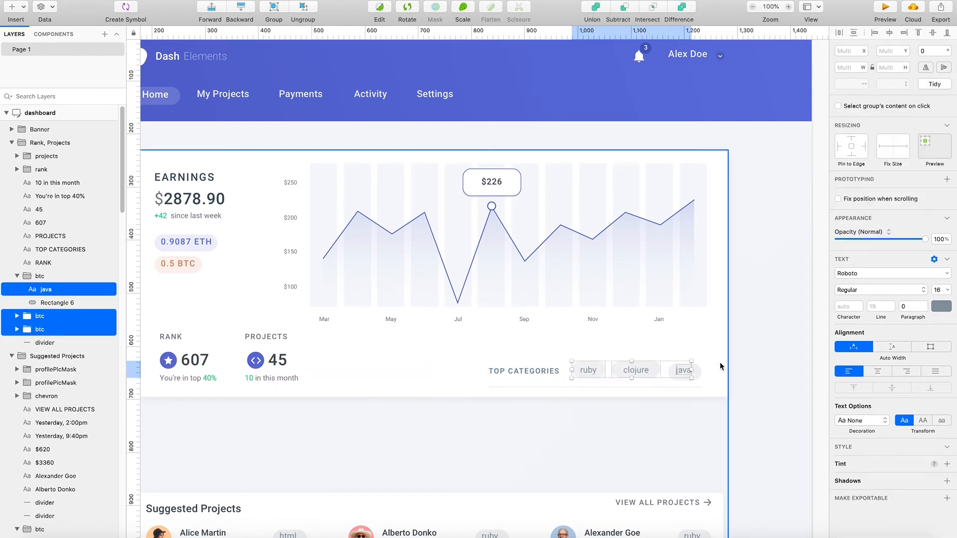
{"action": "left_click", "coordinate": [741, 363]}
{"action": "left_click", "coordinate": [688, 370]}
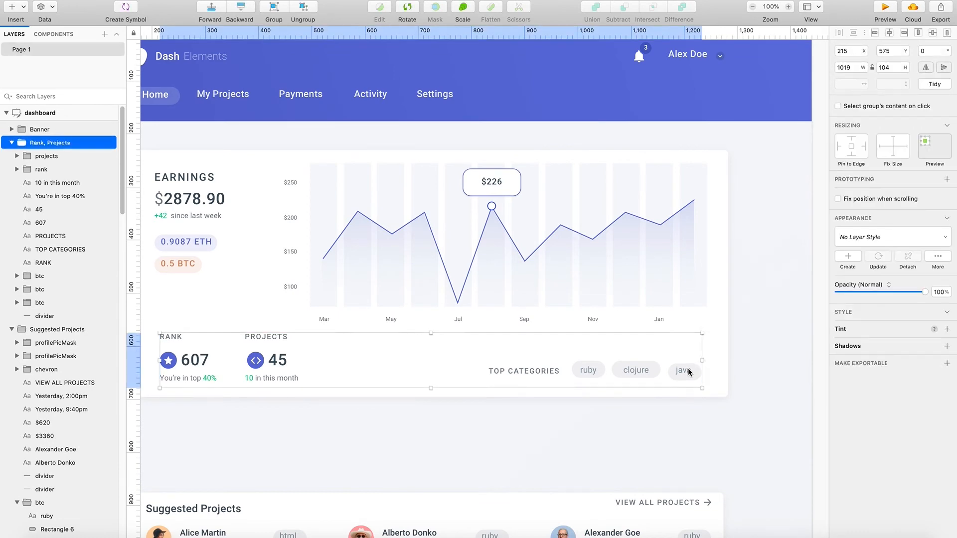
{"action": "double_click", "coordinate": [688, 370]}
{"action": "double_click", "coordinate": [687, 373]}
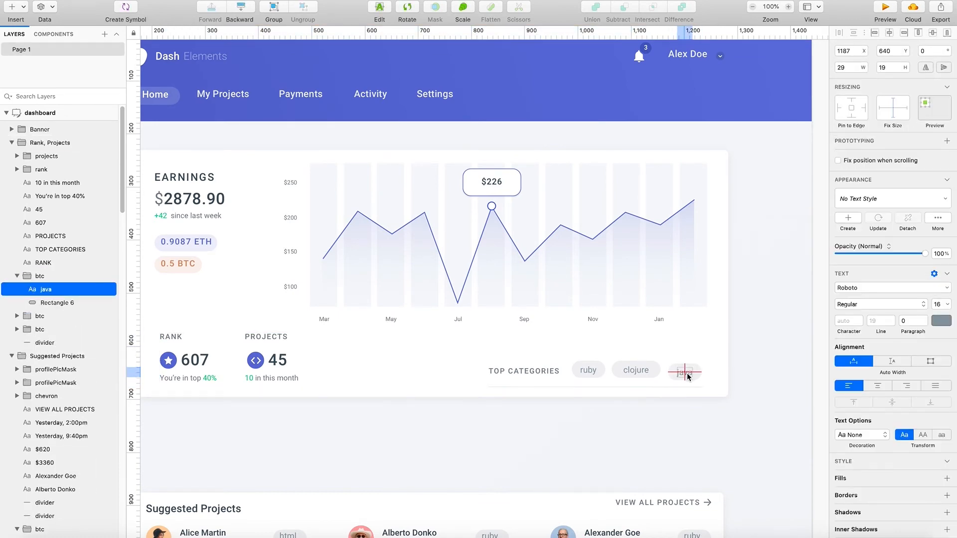
{"action": "left_click", "coordinate": [694, 372], "text": "shift"}
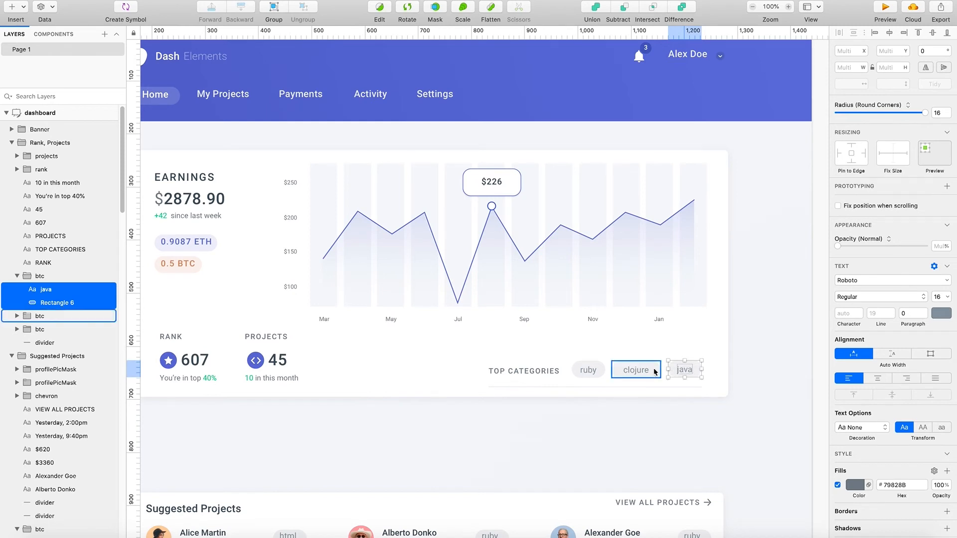
{"action": "left_click", "coordinate": [637, 372]}
{"action": "double_click", "coordinate": [640, 373]}
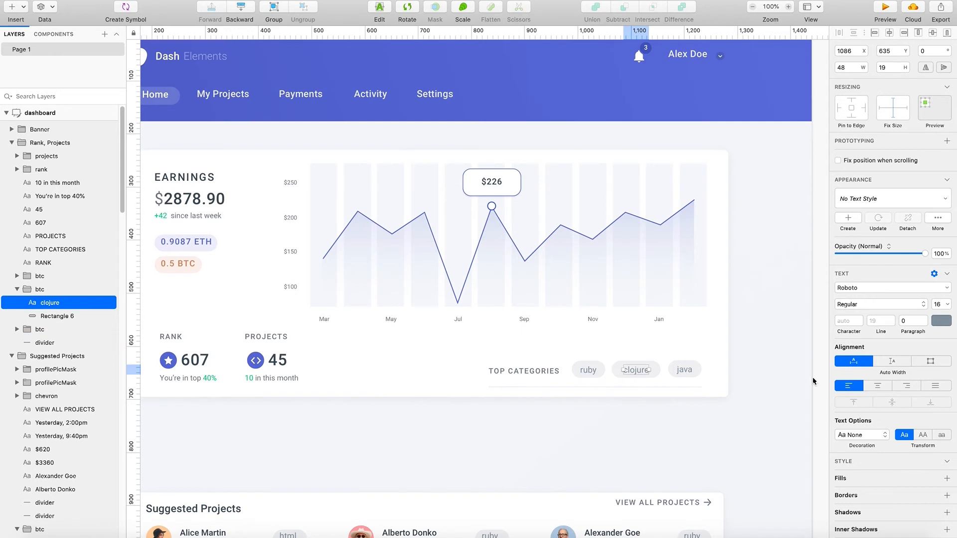
{"action": "left_click", "coordinate": [750, 403]}
{"action": "scroll", "coordinate": [541, 420], "scroll_direction": "down", "scroll_amount": 1}
{"action": "scroll", "coordinate": [538, 425], "scroll_direction": "left", "scroll_amount": 3}
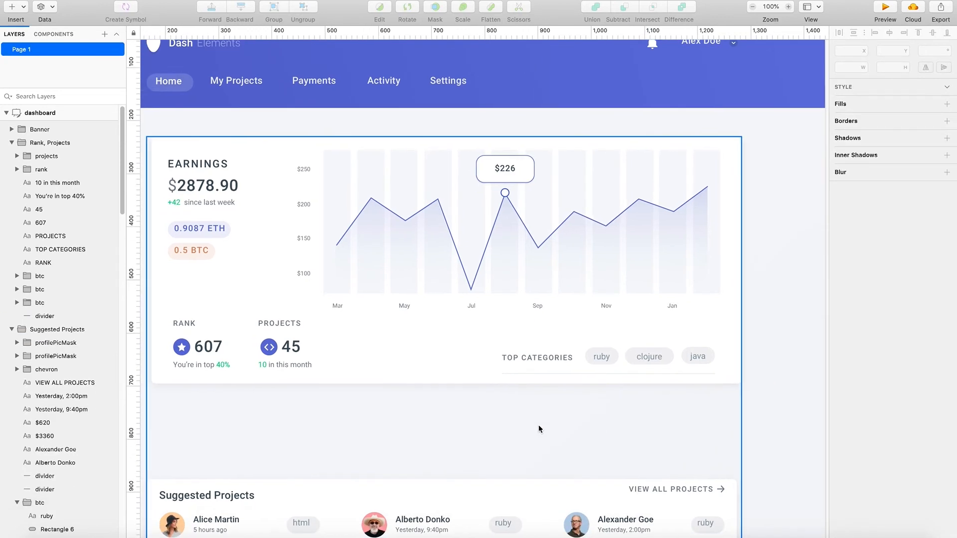
{"action": "scroll", "coordinate": [537, 427], "scroll_direction": "right", "scroll_amount": 1}
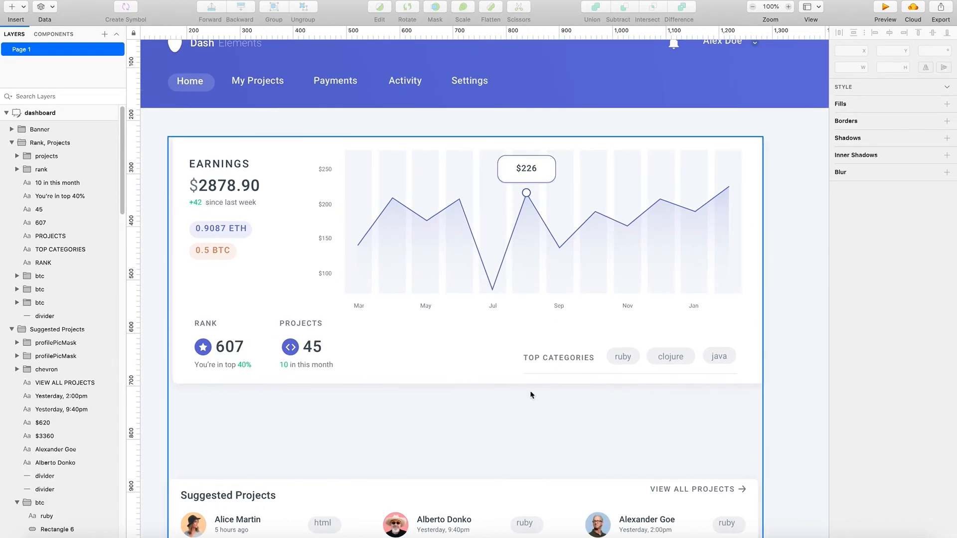
- Extend the Earnings card background's top edge slightly upward, to Y 213
{"action": "left_click", "coordinate": [305, 139]}
{"action": "double_click", "coordinate": [304, 142]}
{"action": "left_click_drag", "start_coordinate": [465, 137], "coordinate": [474, 127]}
{"action": "left_click", "coordinate": [441, 470]}
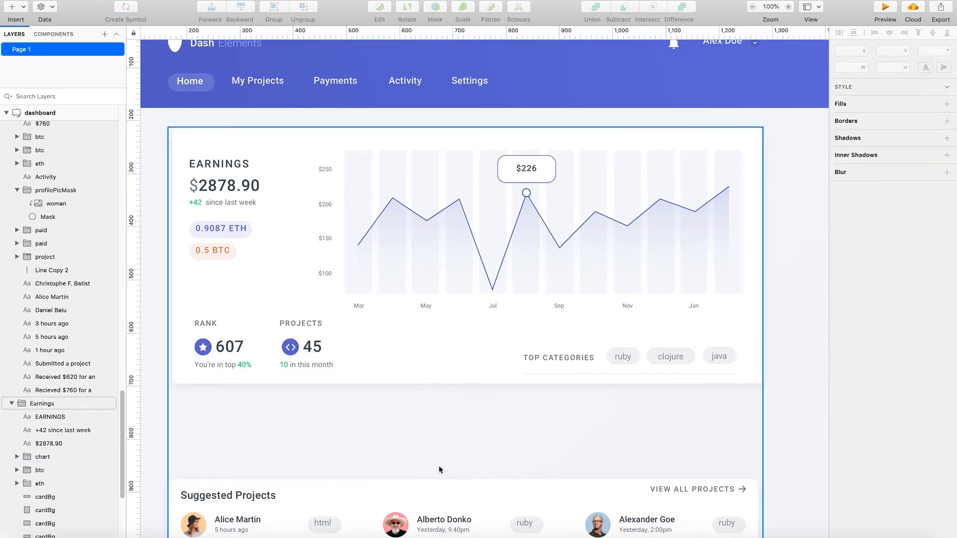
- Duplicate the divider under Top Categories and place the copy above the Rank and Projects block
{"action": "scroll", "coordinate": [406, 463], "scroll_direction": "down", "scroll_amount": 3}
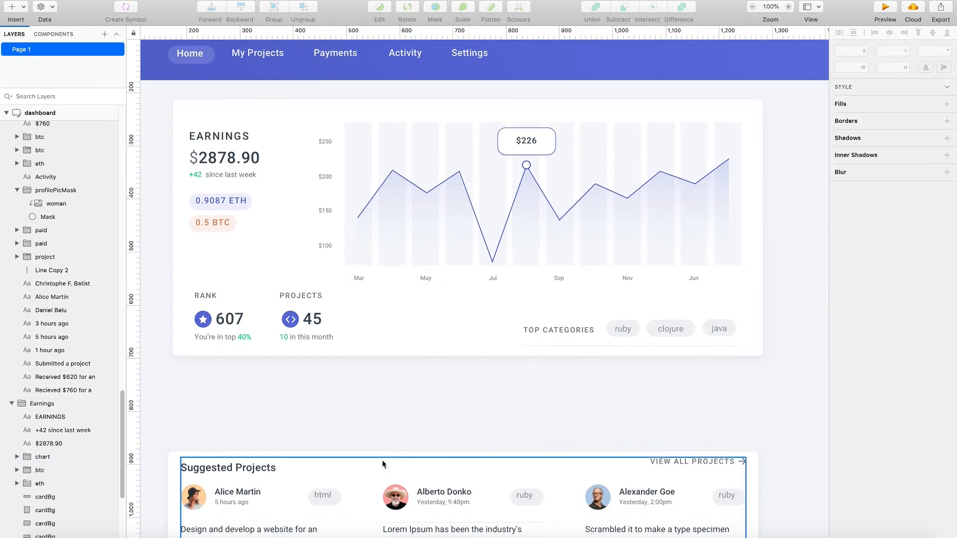
{"action": "left_click", "coordinate": [563, 345]}
{"action": "left_click", "coordinate": [563, 345]}
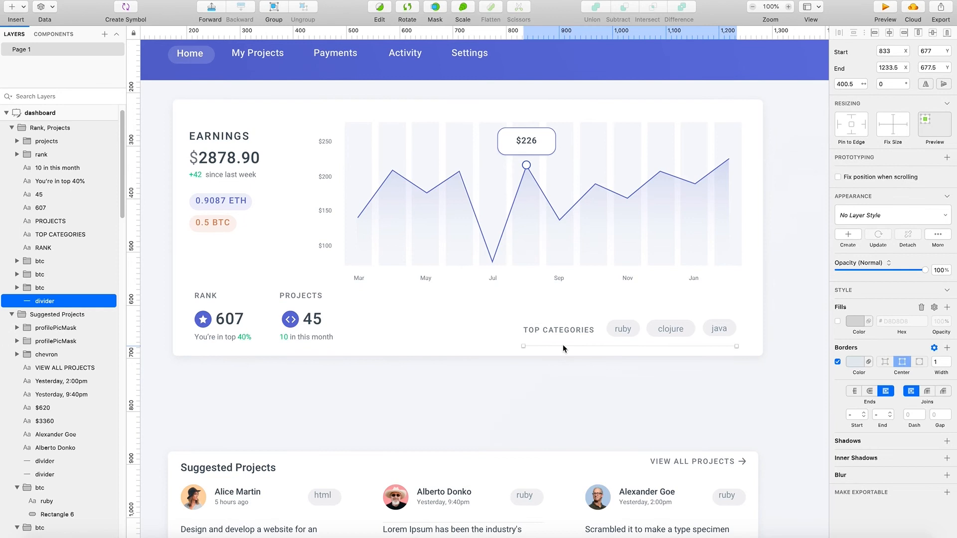
{"action": "key", "text": "super+d"}
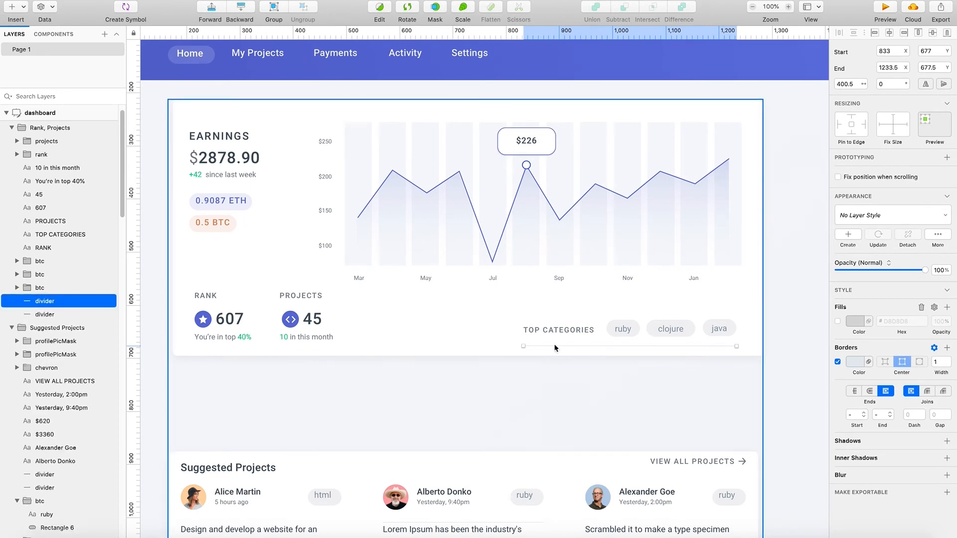
{"action": "left_click_drag", "start_coordinate": [550, 349], "coordinate": [222, 268]}
- Shorten the copied divider to about 266 px and lower it to about Y 557.5, just above the Rank and Projects headings
{"action": "left_click_drag", "start_coordinate": [406, 266], "coordinate": [320, 269]}
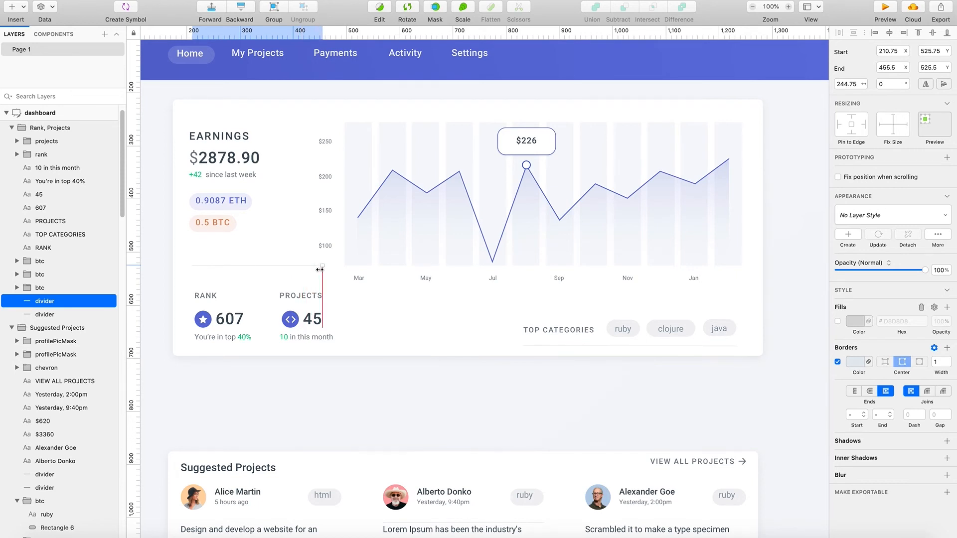
{"action": "mouse_move", "coordinate": [316, 269]}
{"action": "left_mouse_down"}
{"action": "mouse_move", "coordinate": [257, 276]}
{"action": "mouse_move", "coordinate": [259, 285]}
{"action": "mouse_move", "coordinate": [318, 285]}
{"action": "left_mouse_up"}
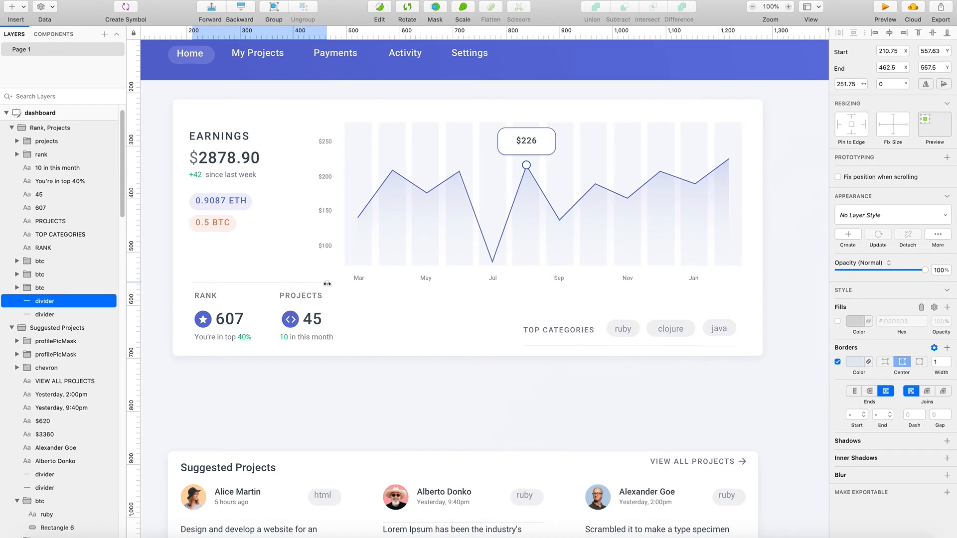
{"action": "left_click_drag", "start_coordinate": [332, 283], "coordinate": [332, 284]}
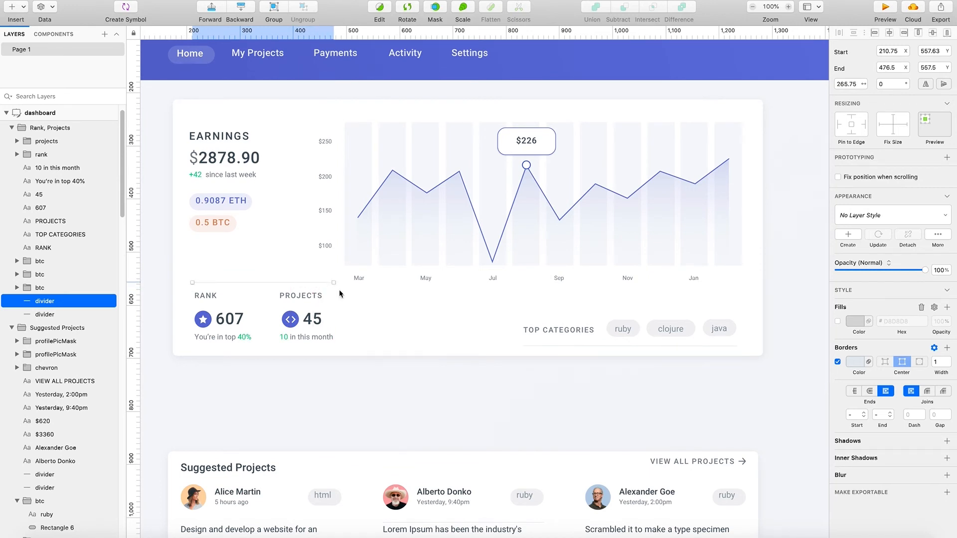
{"action": "left_click", "coordinate": [361, 364]}
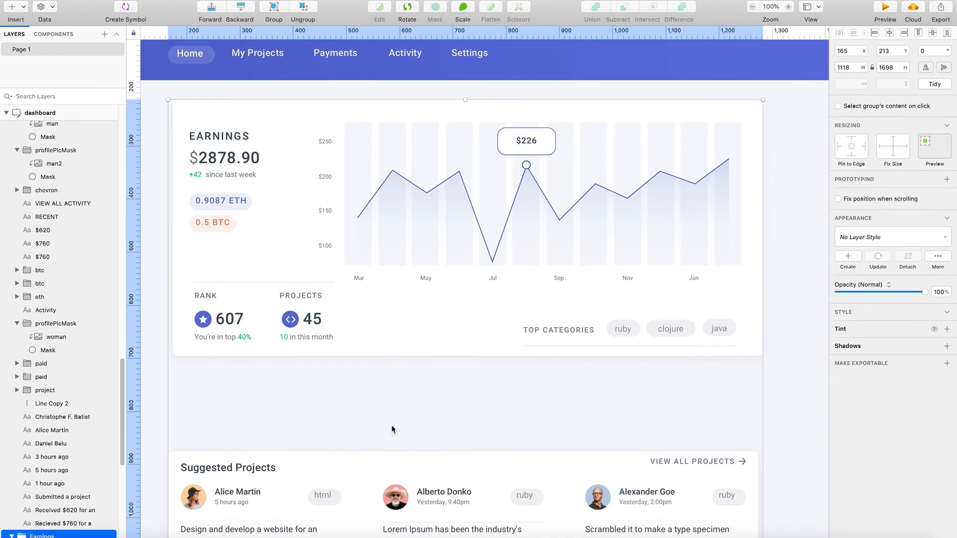
- Move the Suggested Projects card background up below the Earnings card, to X 174 and Y 726
{"action": "scroll", "coordinate": [394, 425], "scroll_direction": "up", "scroll_amount": 1}
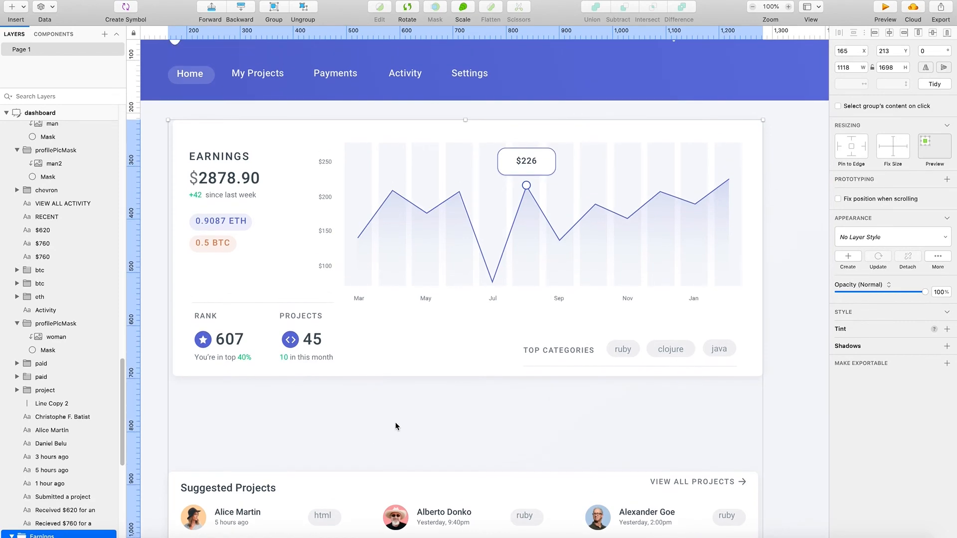
{"action": "scroll", "coordinate": [396, 429], "scroll_direction": "down", "scroll_amount": 5}
{"action": "scroll", "coordinate": [397, 430], "scroll_direction": "down", "scroll_amount": 6}
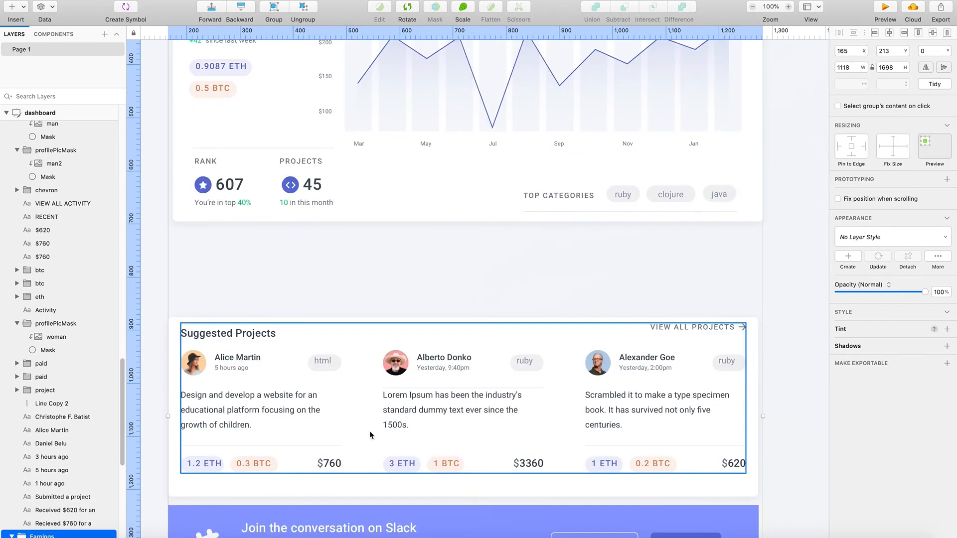
{"action": "left_click", "coordinate": [194, 486]}
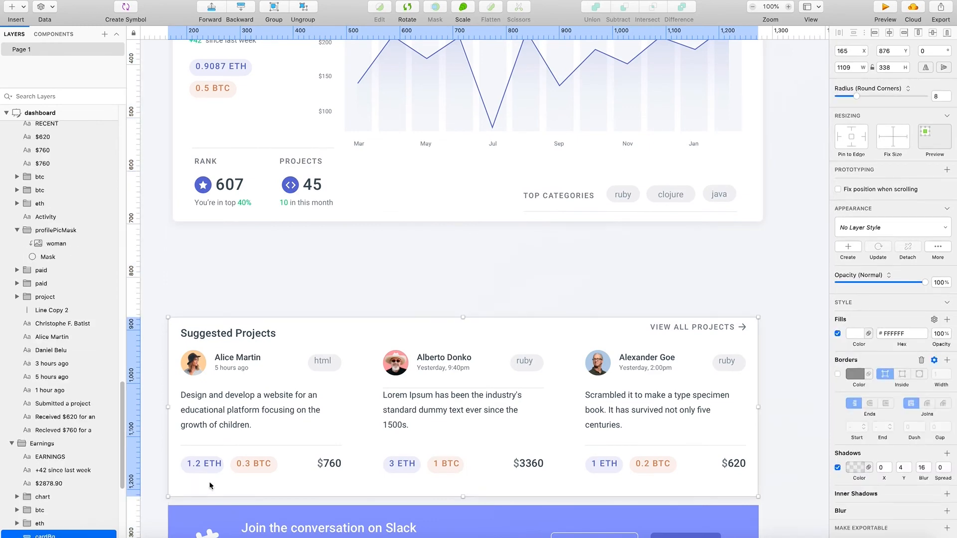
{"action": "left_click", "coordinate": [228, 364]}
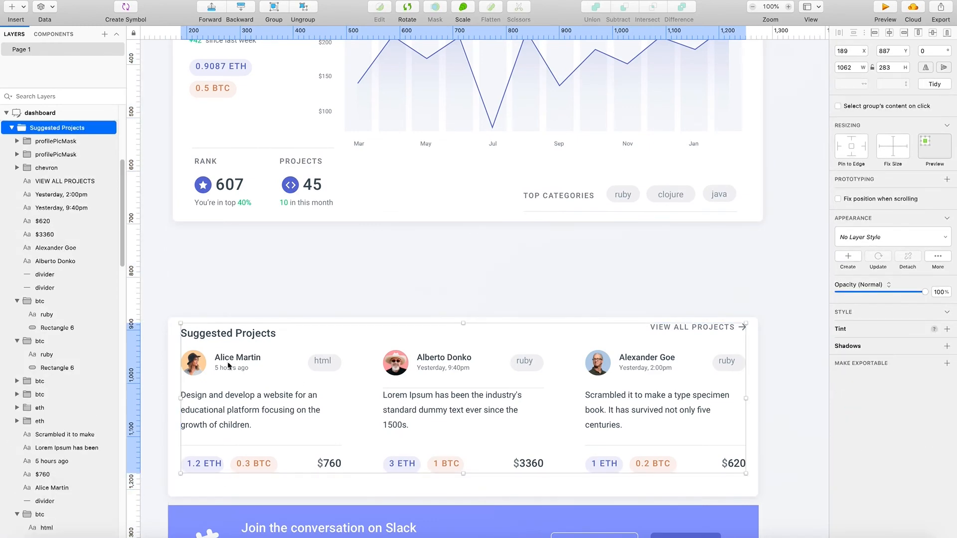
{"action": "double_click", "coordinate": [233, 323]}
{"action": "key", "text": "super+x"}
{"action": "left_click_drag", "start_coordinate": [241, 327], "coordinate": [245, 241]}
{"action": "key", "text": "super+z"}
{"action": "scroll", "coordinate": [442, 301], "scroll_direction": "up", "scroll_amount": 5}
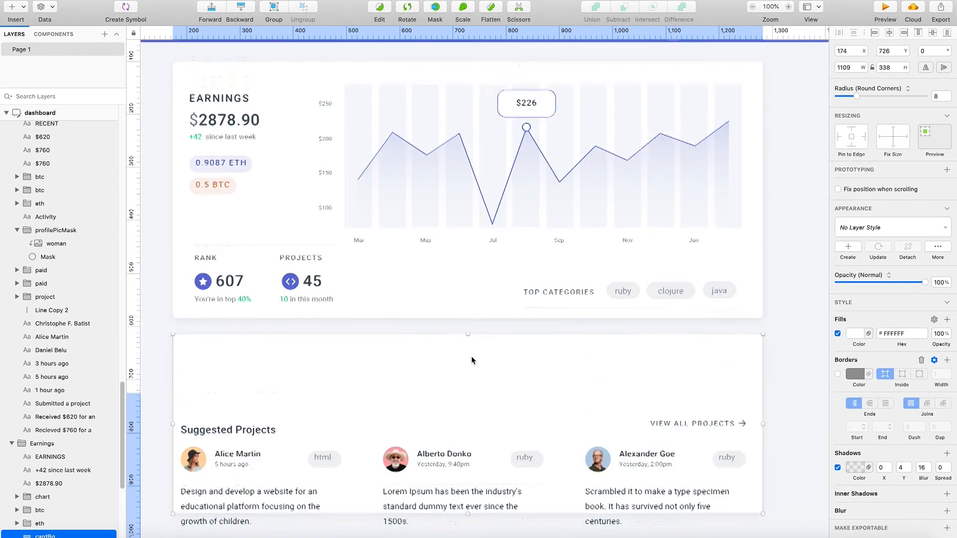
{"action": "scroll", "coordinate": [510, 422], "scroll_direction": "down", "scroll_amount": 3}
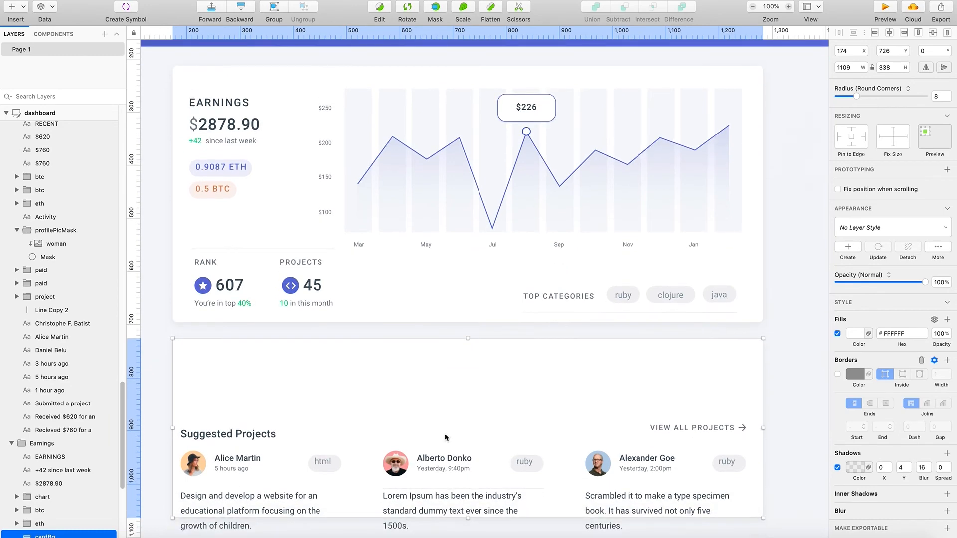
- Move the Suggested Projects content group up so it sits inside its repositioned card background
{"action": "left_click", "coordinate": [238, 375]}
{"action": "left_click_drag", "start_coordinate": [238, 399], "coordinate": [240, 330]}
{"action": "left_click", "coordinate": [485, 484]}
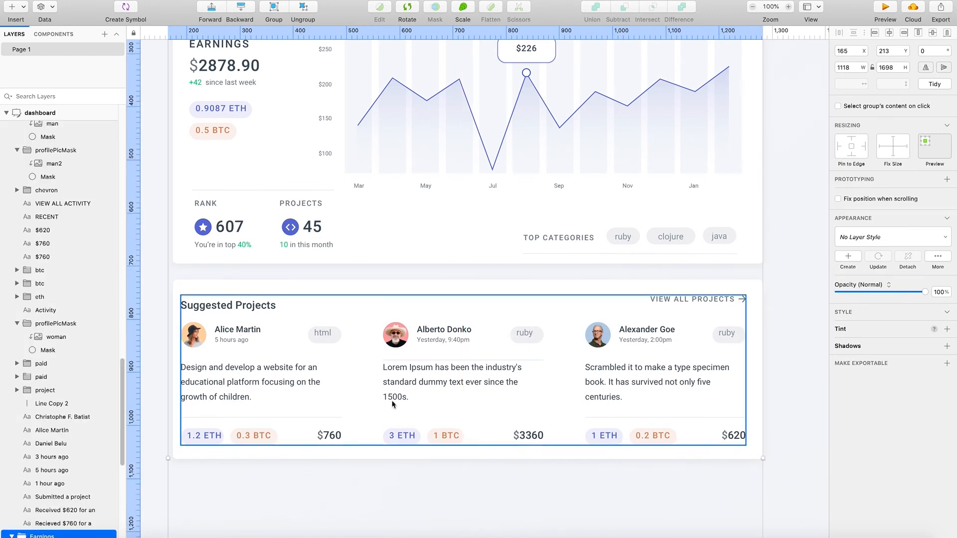
- Center the html and two ruby texts within their Suggested Projects tags, at Y 821
{"action": "left_click", "coordinate": [316, 332]}
{"action": "double_click", "coordinate": [324, 333]}
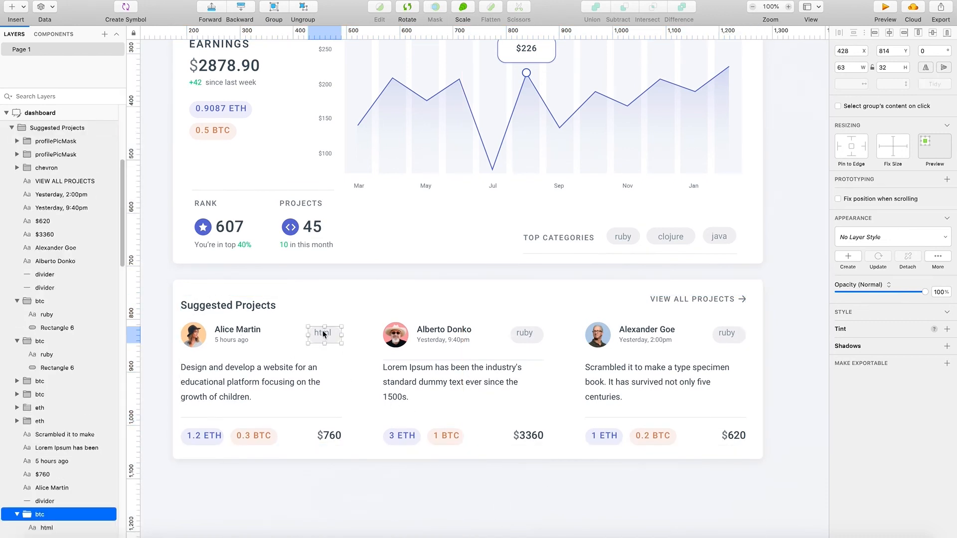
{"action": "double_click", "coordinate": [323, 333]}
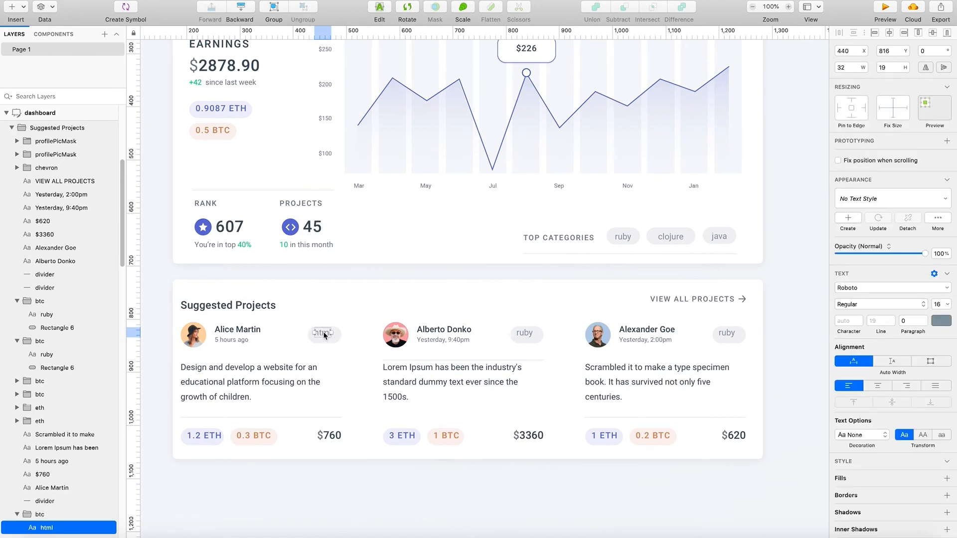
{"action": "left_click", "coordinate": [531, 334]}
{"action": "double_click", "coordinate": [530, 337]}
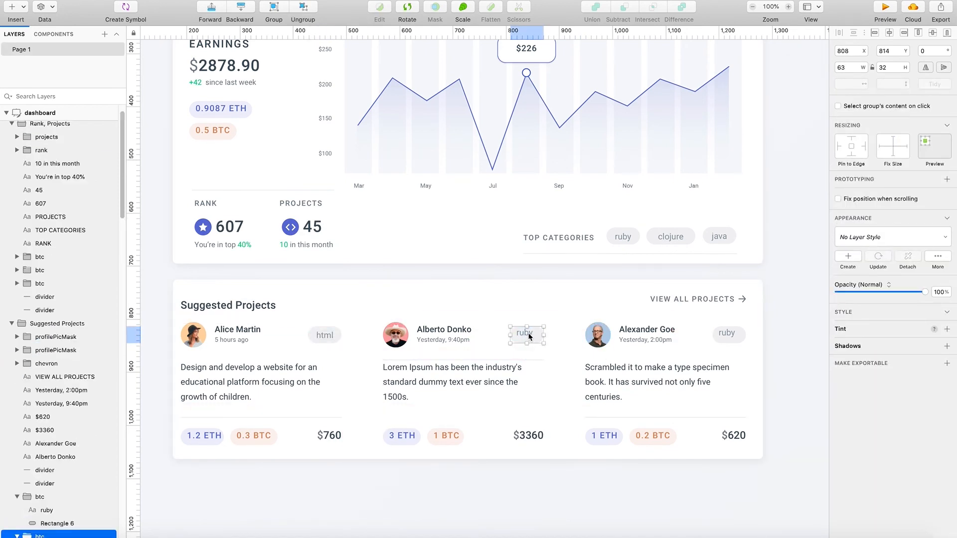
{"action": "left_click", "coordinate": [725, 334]}
{"action": "double_click", "coordinate": [726, 334]}
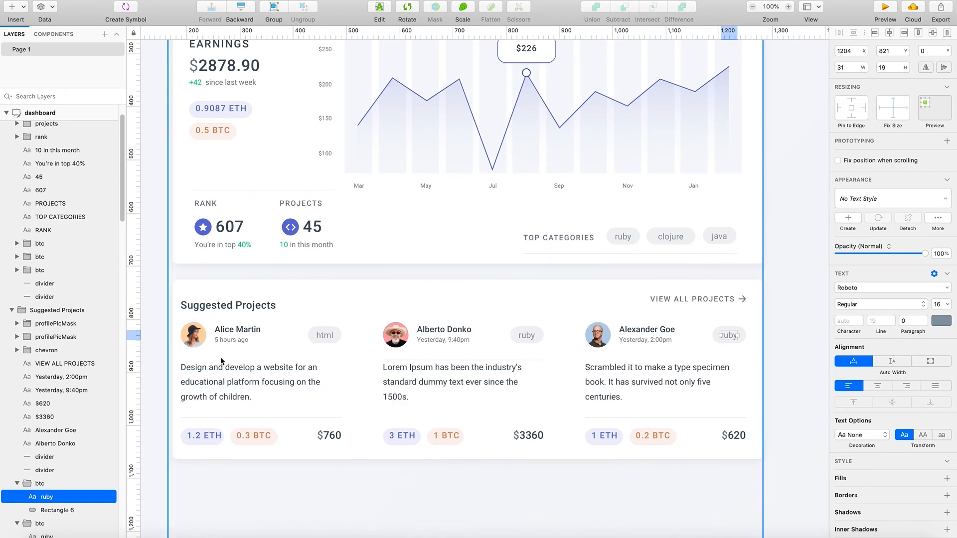
- Select the first suggested project's description, ETH and BTC tags, amount, name, time, avatar and html tag together, without the section heading
{"action": "left_click", "coordinate": [233, 383]}
{"action": "left_click", "coordinate": [202, 436], "text": "shift"}
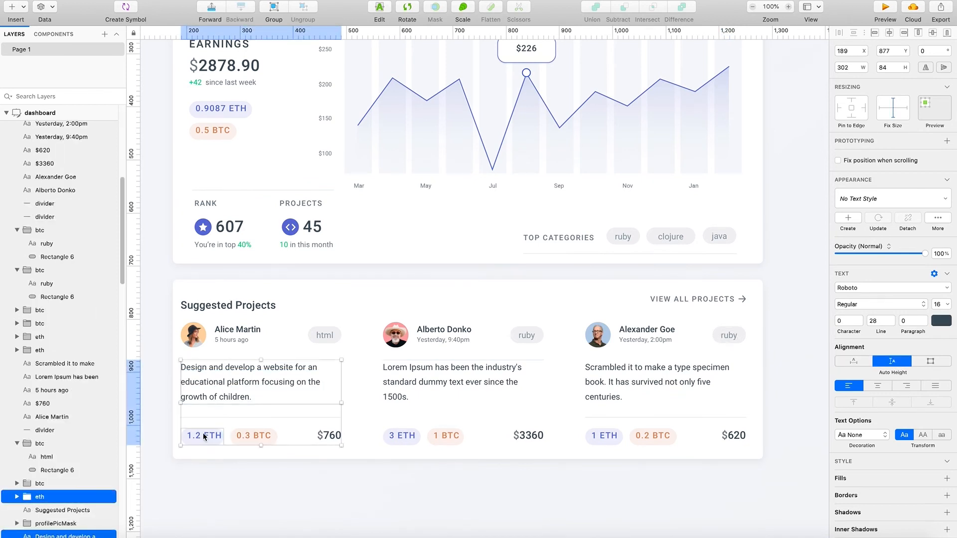
{"action": "left_click", "coordinate": [245, 435], "text": "shift"}
{"action": "left_click", "coordinate": [321, 436], "text": "shift"}
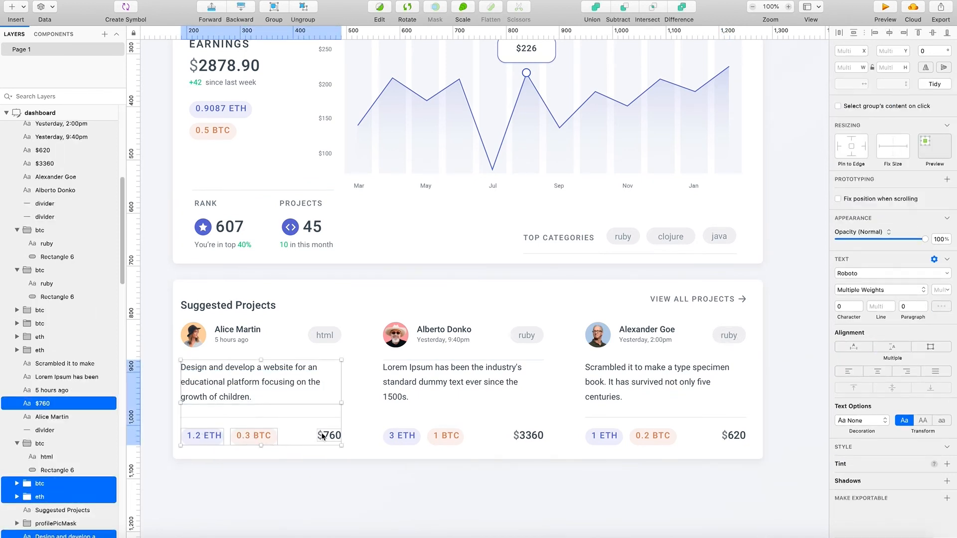
{"action": "left_click", "coordinate": [238, 330], "text": "shift"}
{"action": "left_click", "coordinate": [235, 340], "text": "shift"}
{"action": "left_click", "coordinate": [195, 335], "text": "shift"}
{"action": "left_click", "coordinate": [324, 335], "text": "shift"}
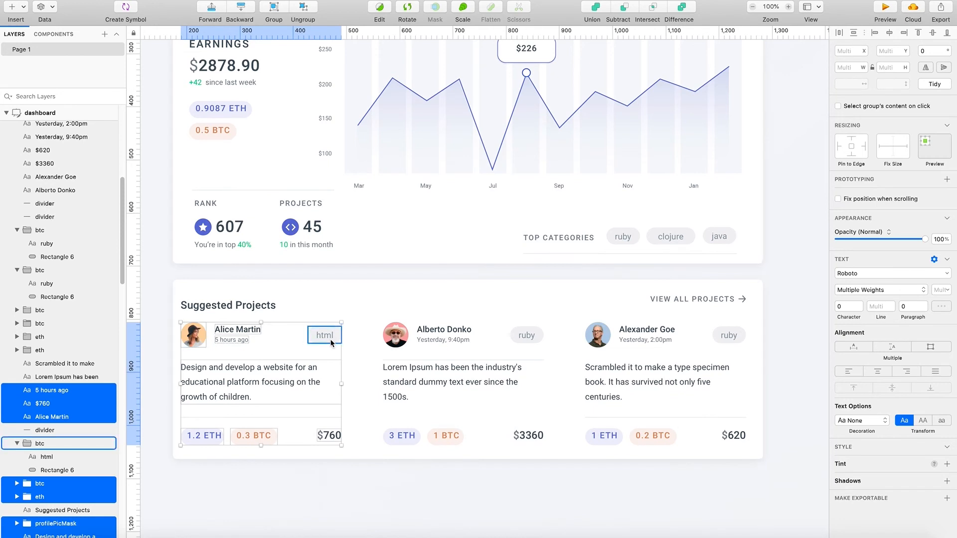
{"action": "left_click", "coordinate": [252, 306], "text": "shift"}
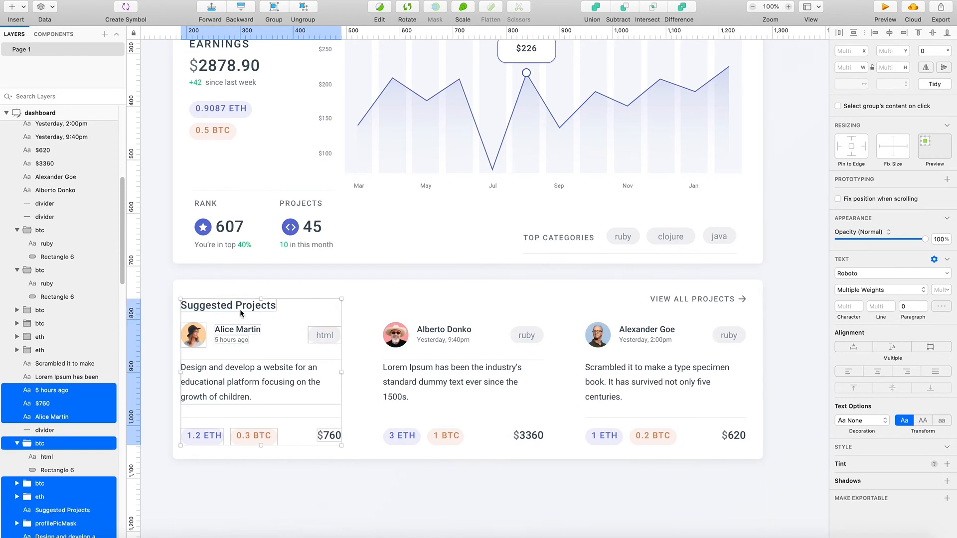
{"action": "left_click", "coordinate": [240, 309], "text": "shift"}
- Try to scale down the first suggested project's selected content
{"action": "mouse_move", "coordinate": [341, 445]}
{"action": "left_mouse_down"}
{"action": "mouse_move", "coordinate": [309, 428]}
{"action": "mouse_move", "coordinate": [333, 440]}
{"action": "left_mouse_up"}
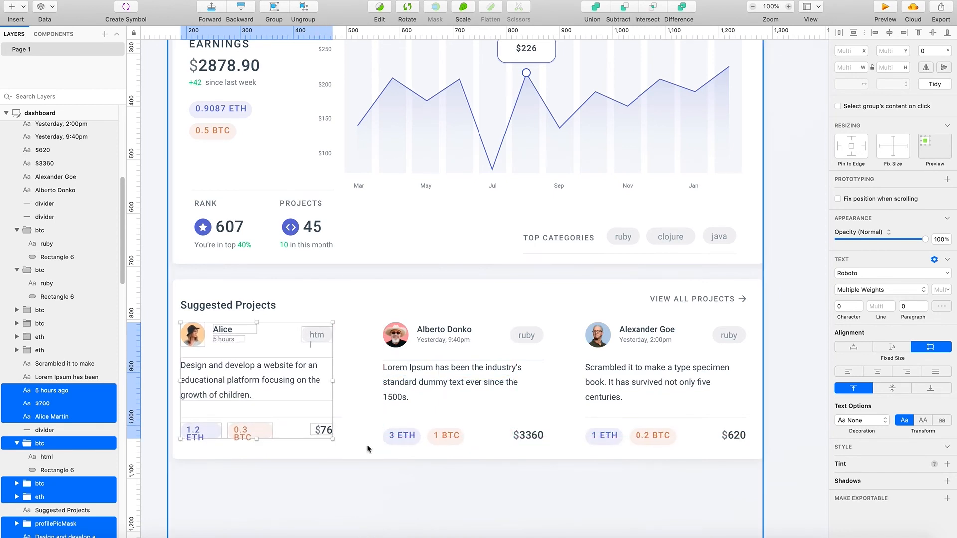
{"action": "key", "text": "super+z"}
{"action": "left_click_drag", "start_coordinate": [342, 445], "coordinate": [322, 451]}
{"action": "key", "text": "super+z"}
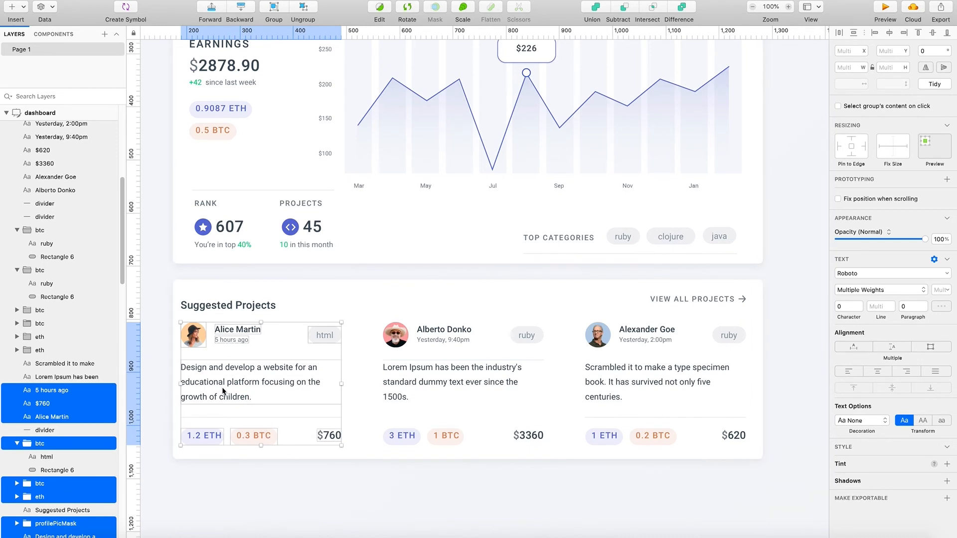
- Move the first suggested project's selected content to the right and slightly down, indenting it from the section heading
{"action": "left_click_drag", "start_coordinate": [219, 385], "coordinate": [231, 387]}
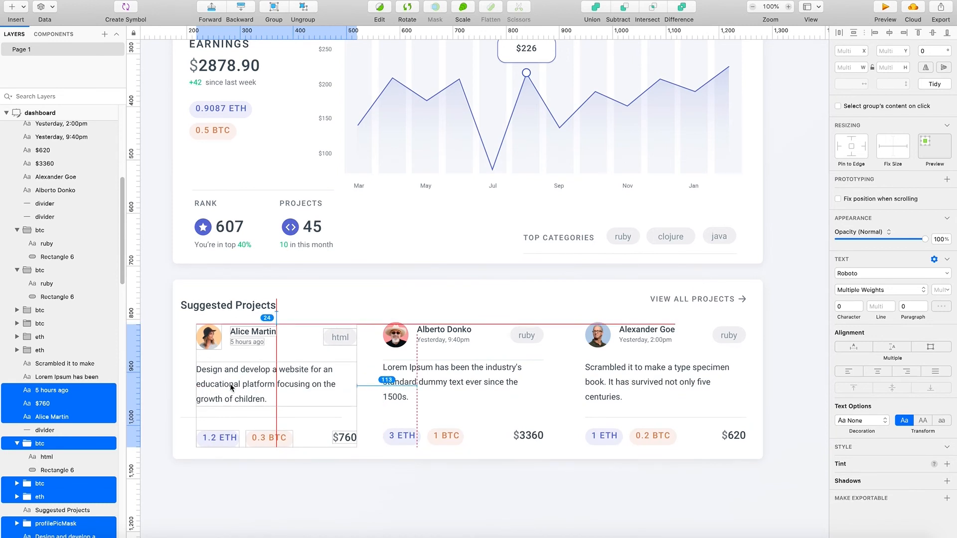
{"action": "left_click_drag", "start_coordinate": [232, 387], "coordinate": [232, 387]}
{"action": "left_click", "coordinate": [408, 479]}
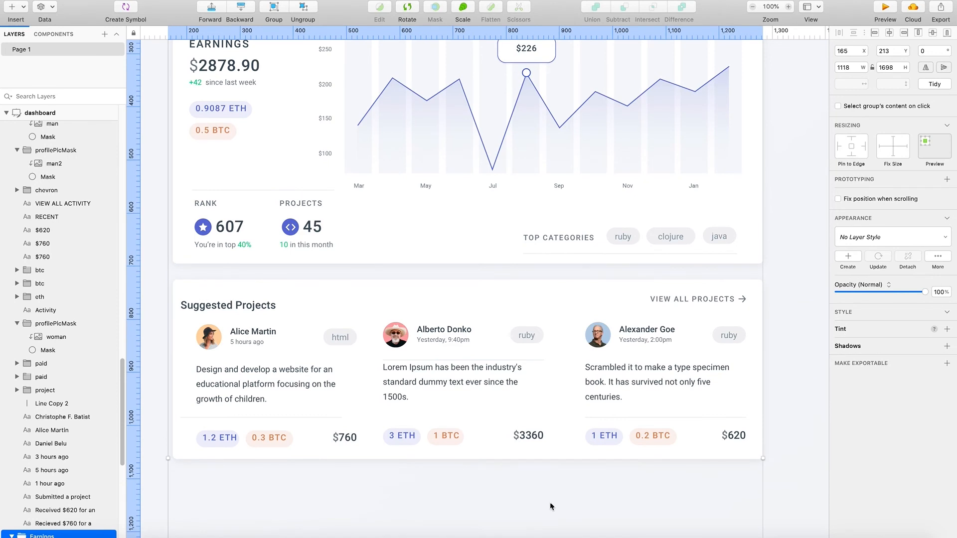
- Move the third suggested project's avatar, name, time, description, tags, amount and lower divider together slightly left
{"action": "double_click", "coordinate": [688, 378]}
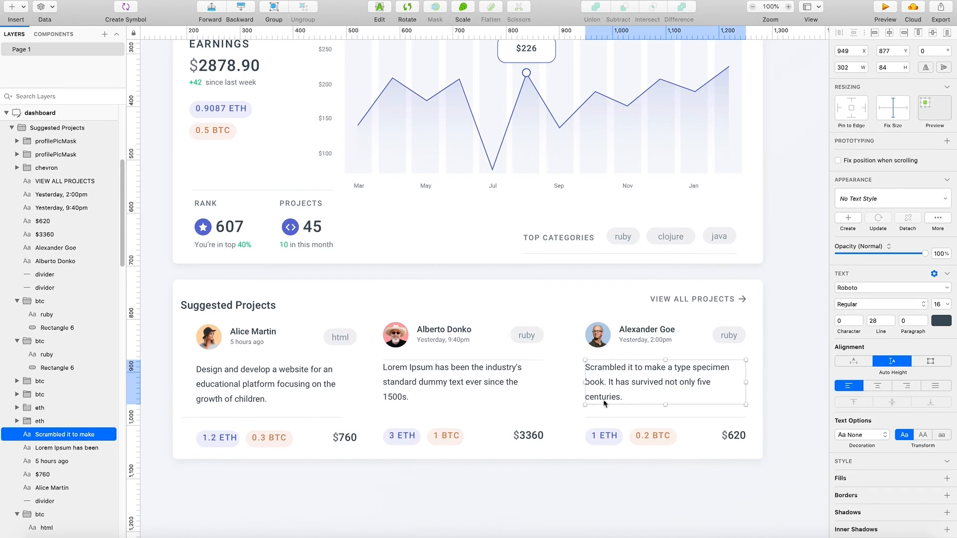
{"action": "left_click", "coordinate": [624, 331]}
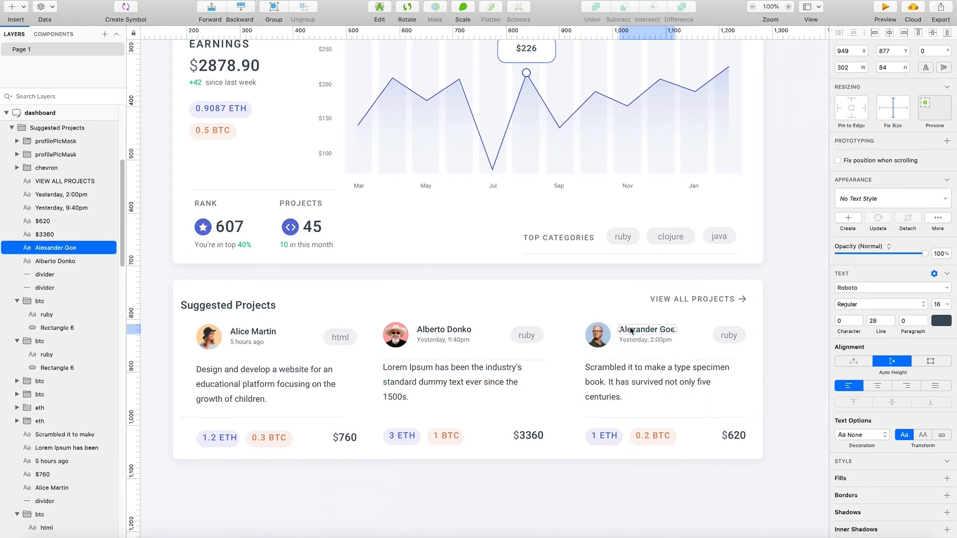
{"action": "left_click", "coordinate": [600, 335]}
{"action": "left_click", "coordinate": [644, 340], "text": "shift"}
{"action": "left_click", "coordinate": [647, 329], "text": "shift"}
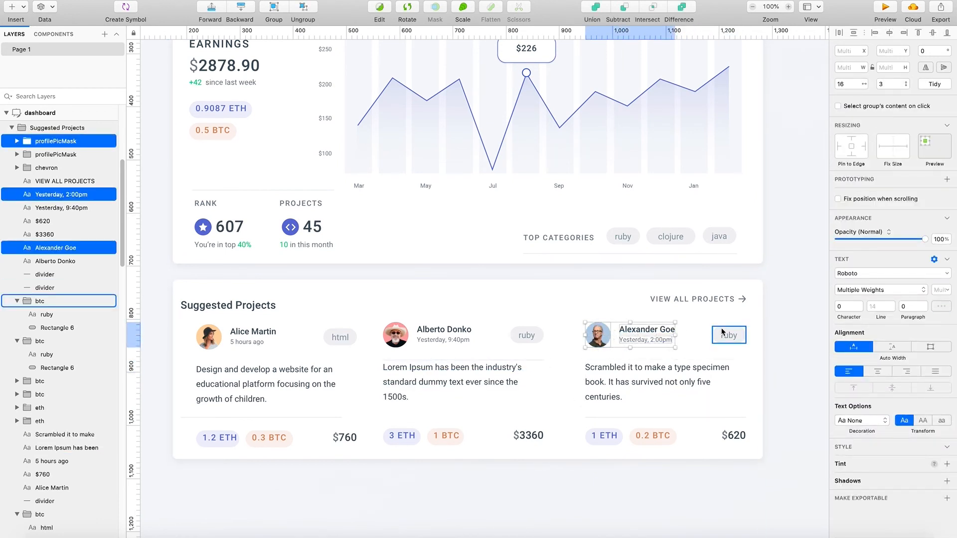
{"action": "left_click", "coordinate": [732, 337], "text": "shift"}
{"action": "left_click", "coordinate": [648, 382], "text": "shift"}
{"action": "left_click", "coordinate": [603, 436], "text": "shift"}
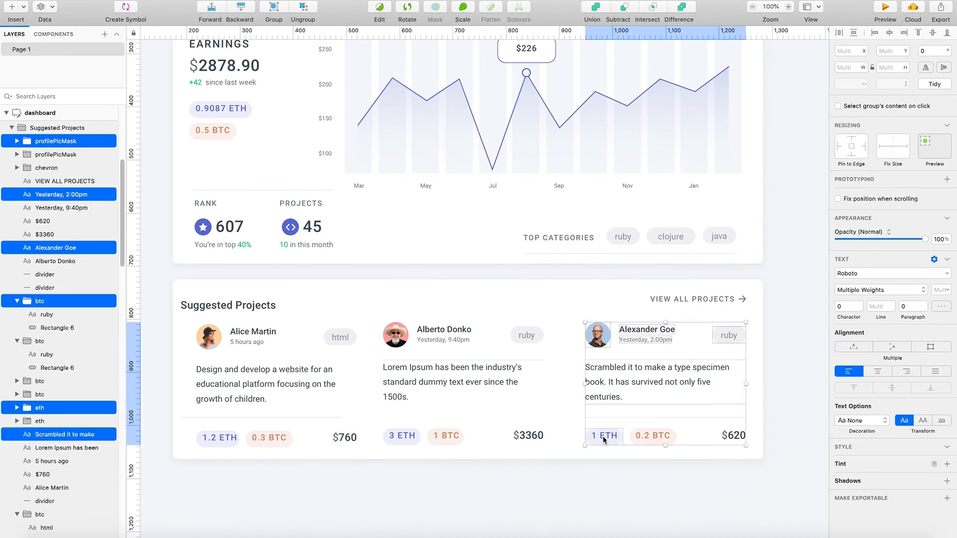
{"action": "left_click", "coordinate": [664, 438], "text": "shift"}
{"action": "left_click", "coordinate": [735, 436], "text": "shift"}
{"action": "left_click", "coordinate": [648, 418], "text": "shift"}
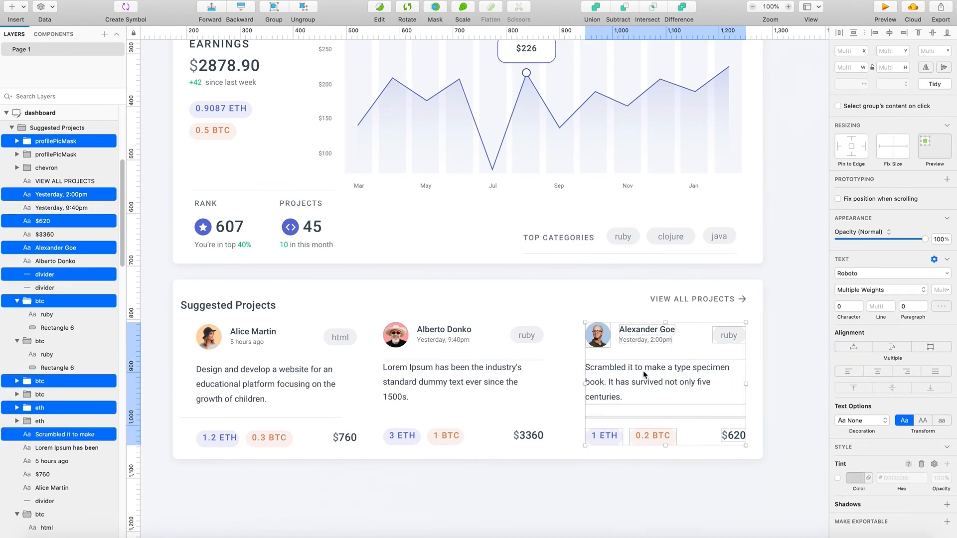
{"action": "left_click_drag", "start_coordinate": [642, 368], "coordinate": [638, 368]}
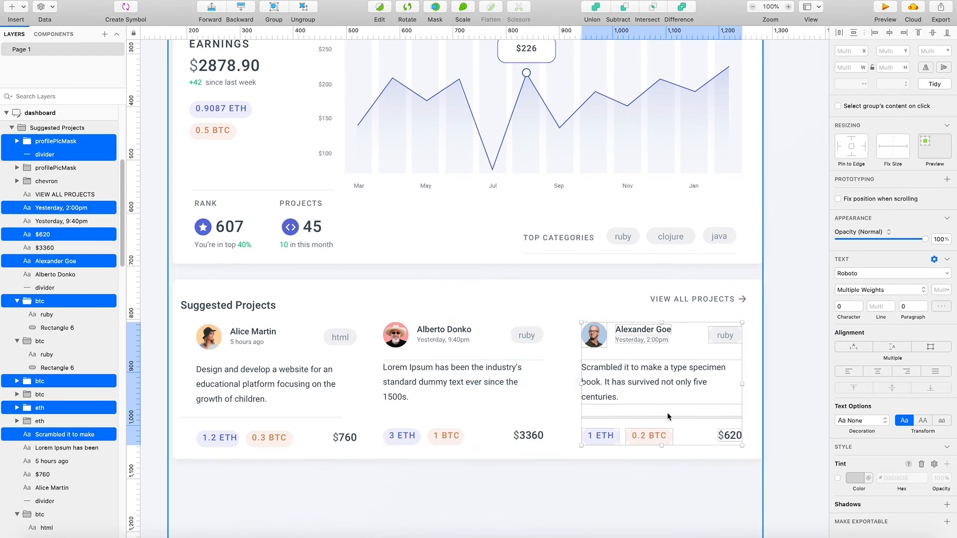
- Show the column layout grid over the dashboard to check the cards' alignment
{"action": "key", "text": "ctrl+l"}
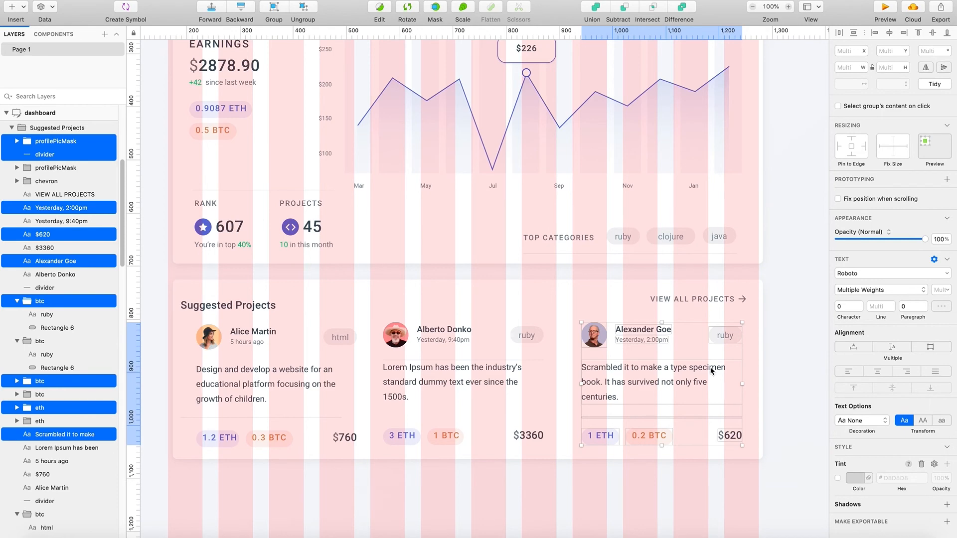
{"action": "scroll", "coordinate": [710, 367], "scroll_direction": "up", "scroll_amount": 3}
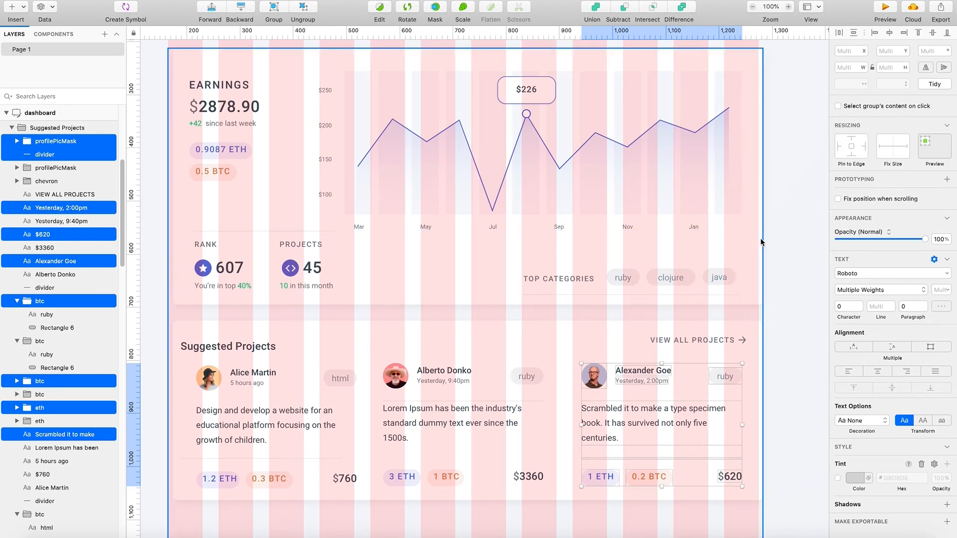
- Resize the Earnings card's background so both side edges line up with the outer edges of the column grid
{"action": "scroll", "coordinate": [761, 242], "scroll_direction": "up", "scroll_amount": 5}
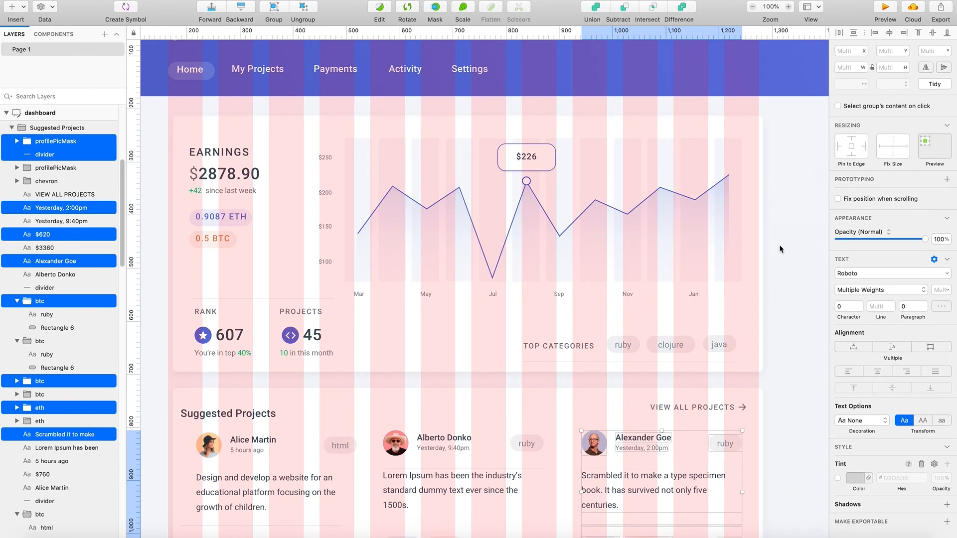
{"action": "left_click", "coordinate": [760, 247]}
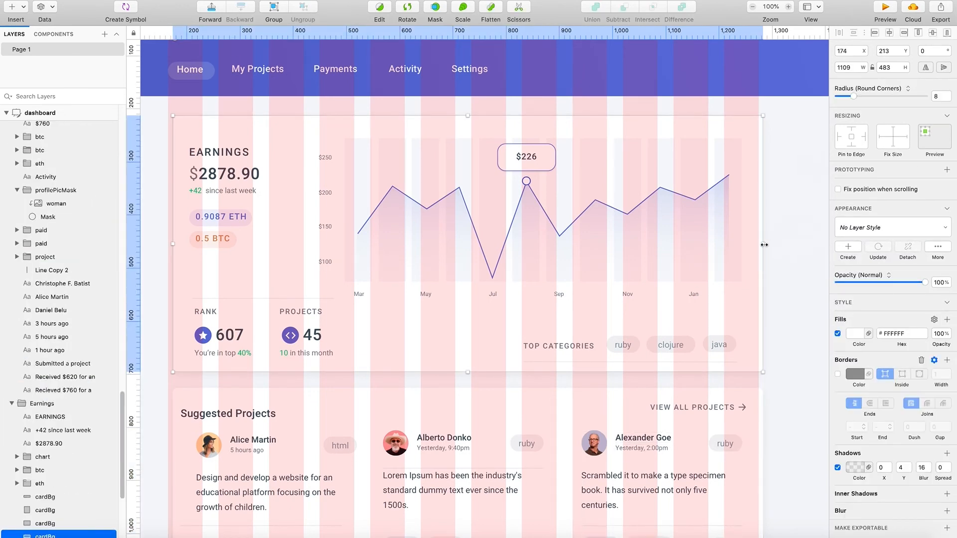
{"action": "left_click_drag", "start_coordinate": [763, 244], "coordinate": [759, 243]}
{"action": "left_click_drag", "start_coordinate": [174, 244], "coordinate": [168, 244]}
- Resize the Suggested Projects card's background to the column grid's outer edges, making it 1110 wide at X 165
{"action": "scroll", "coordinate": [181, 430], "scroll_direction": "down", "scroll_amount": 3}
{"action": "left_click", "coordinate": [181, 428]}
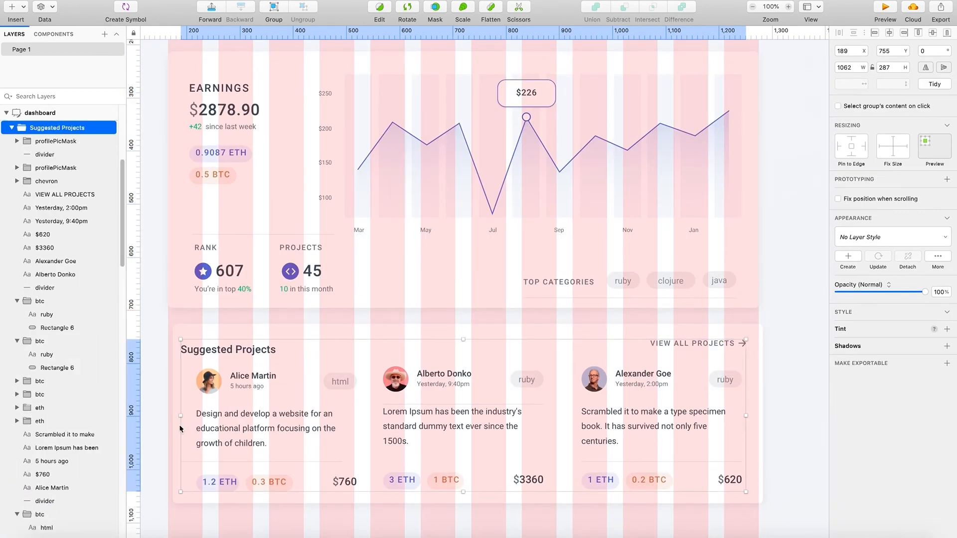
{"action": "left_click", "coordinate": [174, 421]}
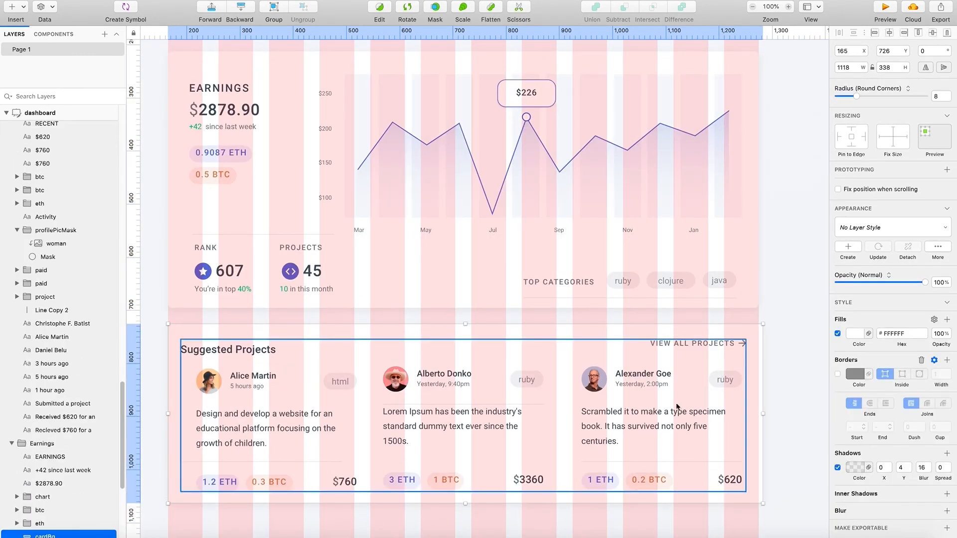
{"action": "left_click_drag", "start_coordinate": [763, 413], "coordinate": [759, 413]}
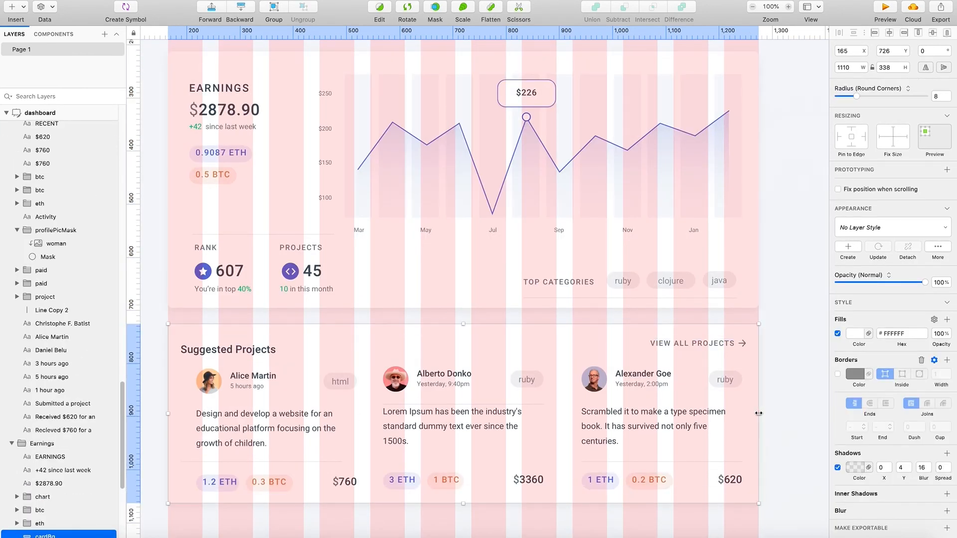
- Examine how the dashboard's cards and banner line up, both with and without the column layout grid
{"action": "scroll", "coordinate": [668, 453], "scroll_direction": "down", "scroll_amount": 1}
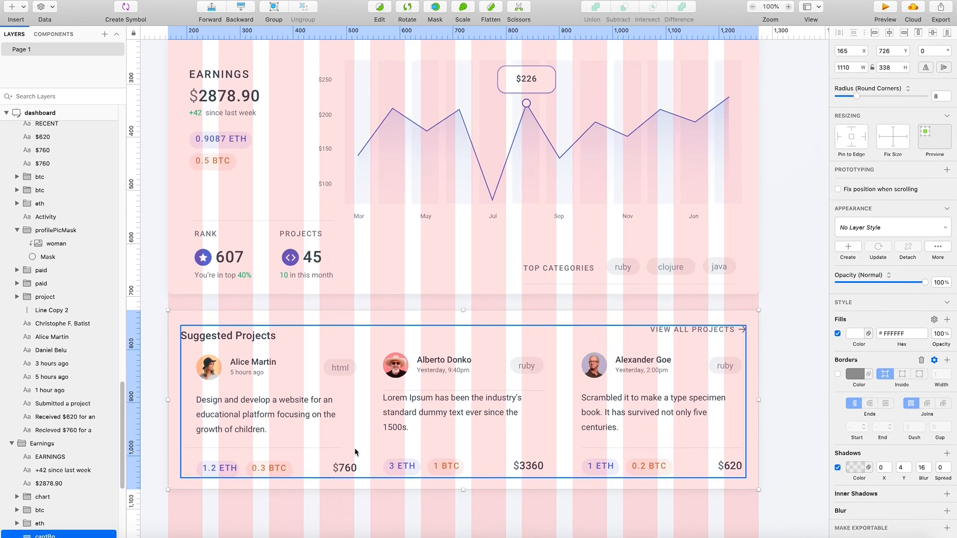
{"action": "scroll", "coordinate": [635, 436], "scroll_direction": "down", "scroll_amount": 5}
{"action": "left_click", "coordinate": [588, 396]}
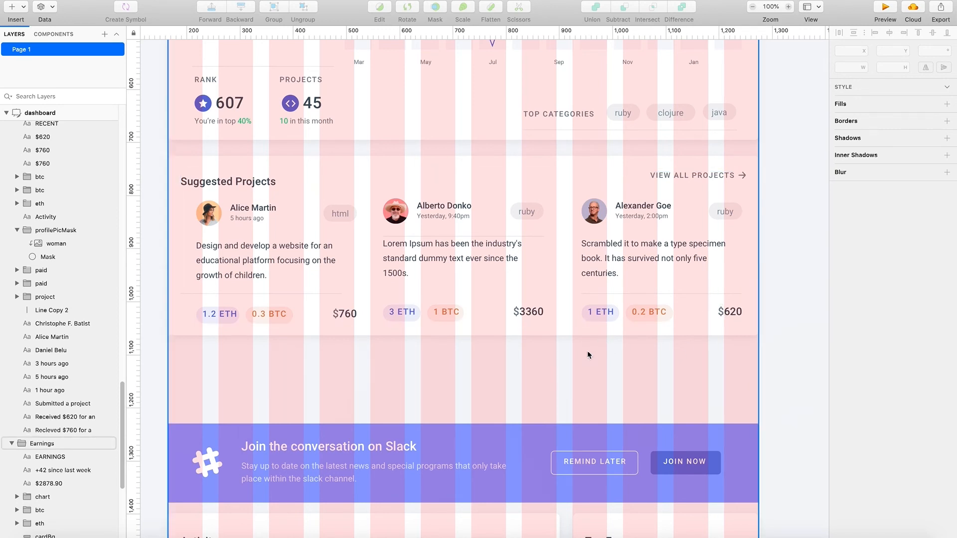
{"action": "scroll", "coordinate": [581, 368], "scroll_direction": "down", "scroll_amount": 1}
{"action": "scroll", "coordinate": [593, 391], "scroll_direction": "up", "scroll_amount": 3}
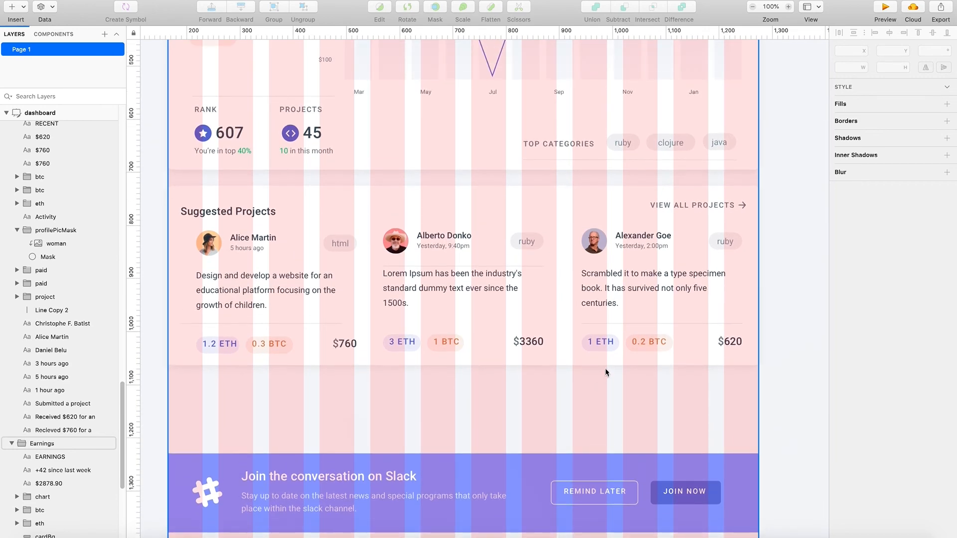
{"action": "key", "text": "ctrl+l"}
{"action": "scroll", "coordinate": [538, 383], "scroll_direction": "down", "scroll_amount": 6}
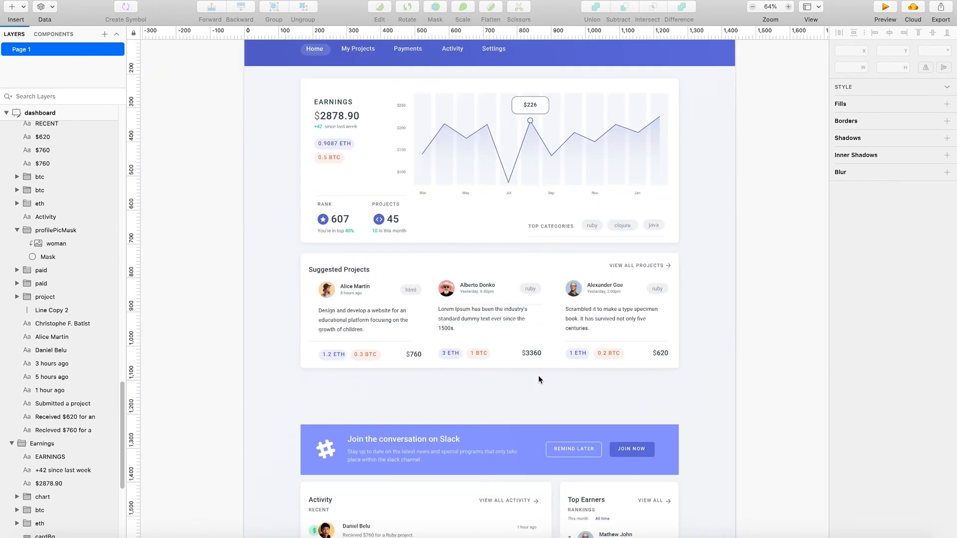
{"action": "key", "text": "ctrl+l"}
{"action": "scroll", "coordinate": [534, 413], "scroll_direction": "right", "scroll_amount": 1}
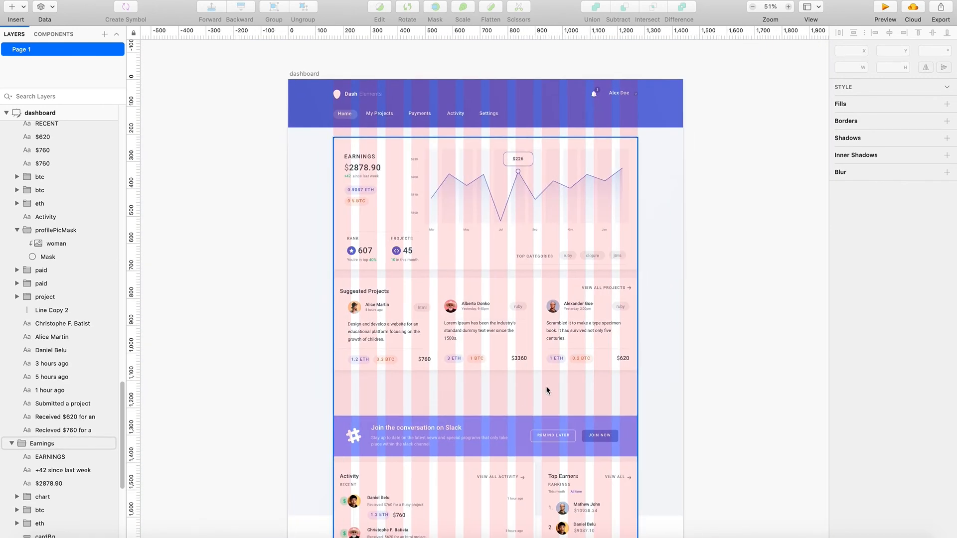
{"action": "scroll", "coordinate": [545, 379], "scroll_direction": "up", "scroll_amount": 3}
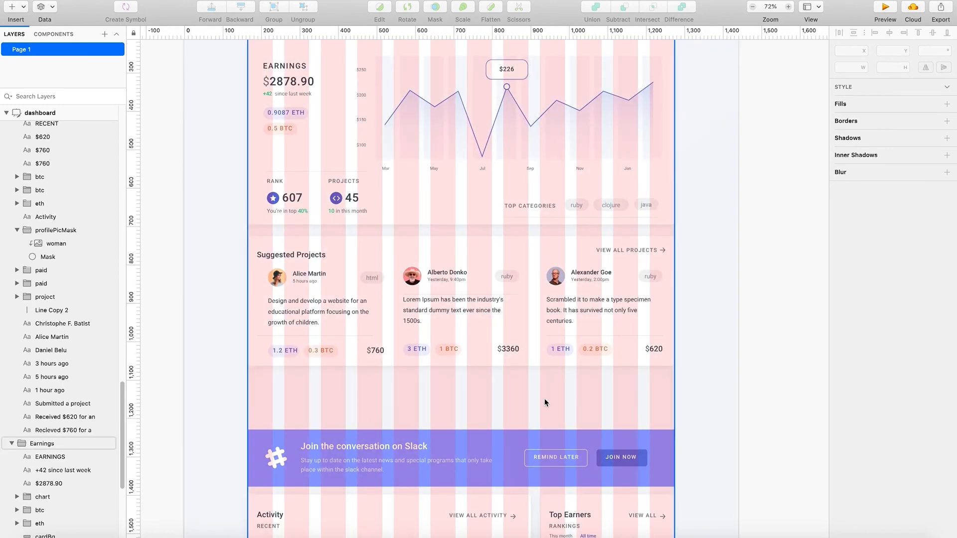
- Move the Slack banner up to sit just beneath the Suggested Projects card, leaving a small gap
{"action": "scroll", "coordinate": [544, 402], "scroll_direction": "down", "scroll_amount": 2}
{"action": "left_click", "coordinate": [523, 419]}
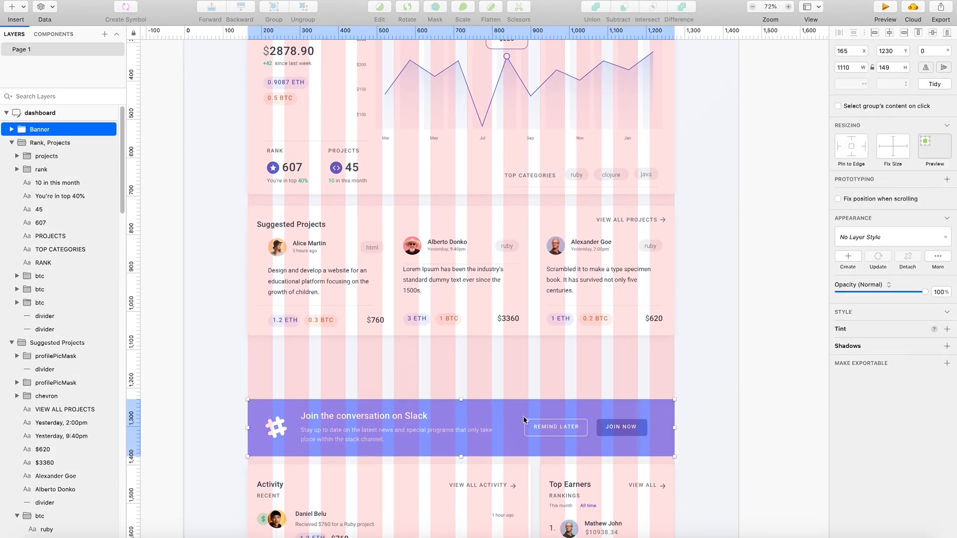
{"action": "left_click_drag", "start_coordinate": [572, 413], "coordinate": [568, 357]}
{"action": "left_click_drag", "start_coordinate": [484, 368], "coordinate": [484, 373]}
{"action": "left_click", "coordinate": [475, 333], "text": "shift"}
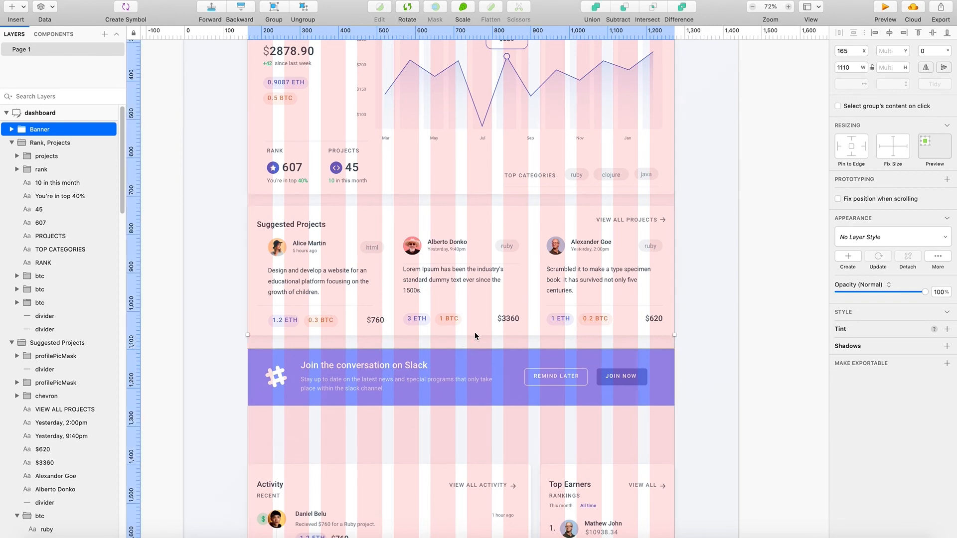
{"action": "left_click", "coordinate": [472, 385], "text": "shift"}
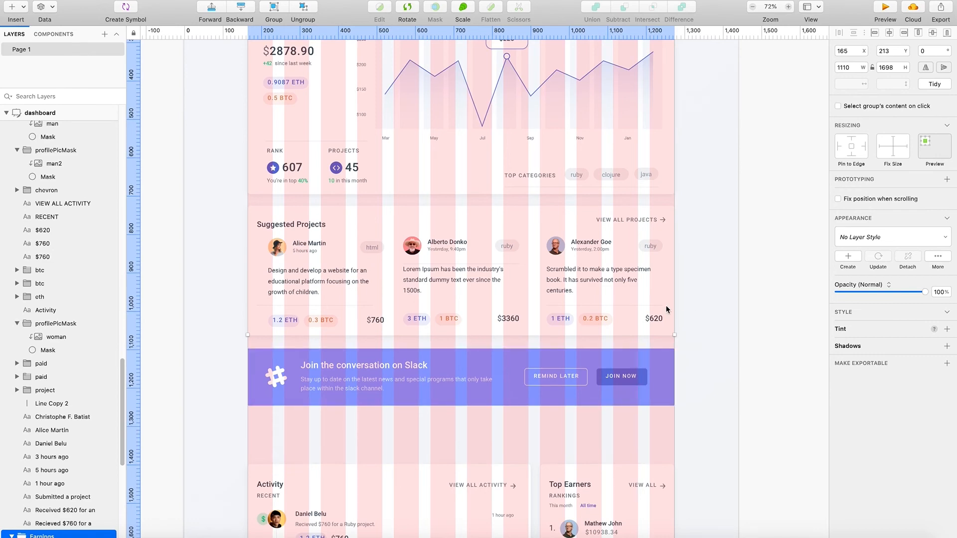
- Try to move the Activity and Top Earners cards with their contents up together towards the banner
{"action": "scroll", "coordinate": [727, 305], "scroll_direction": "up", "scroll_amount": 2}
{"action": "scroll", "coordinate": [523, 372], "scroll_direction": "down", "scroll_amount": 3}
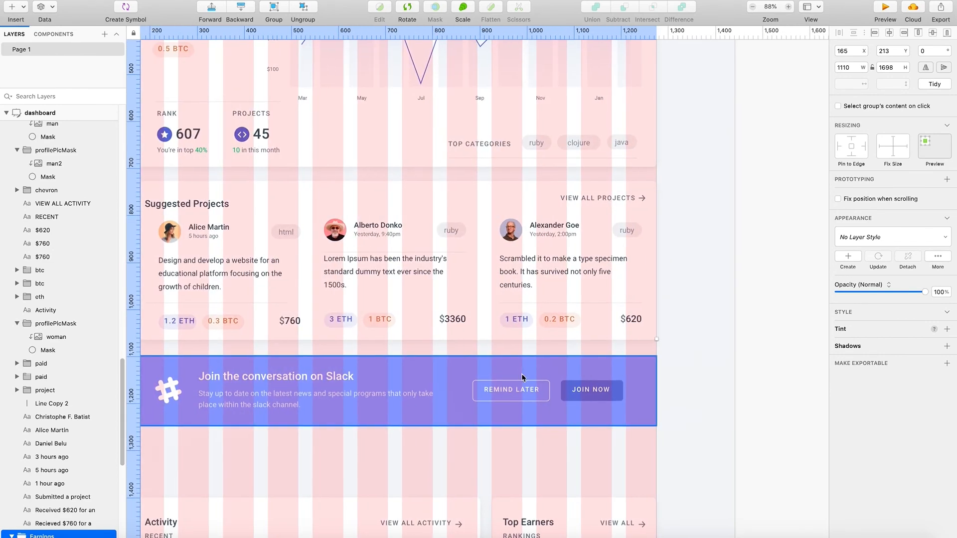
{"action": "scroll", "coordinate": [521, 382], "scroll_direction": "down", "scroll_amount": 2}
{"action": "key", "text": "ctrl+l"}
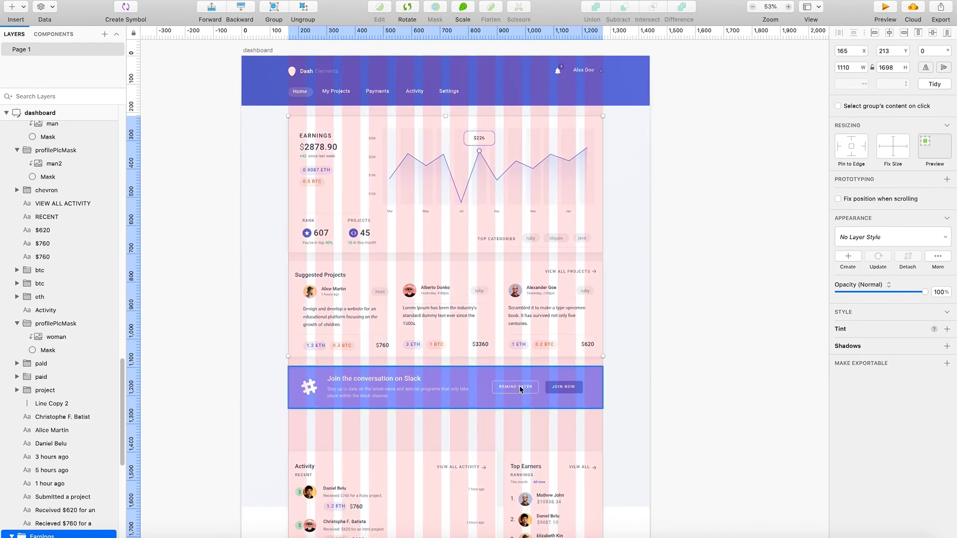
{"action": "scroll", "coordinate": [518, 387], "scroll_direction": "down", "scroll_amount": 3}
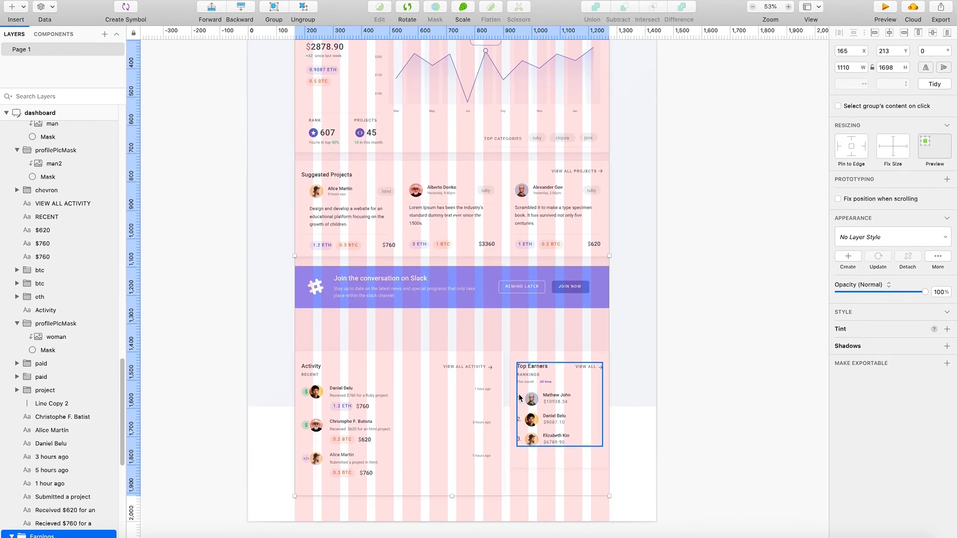
{"action": "mouse_move", "coordinate": [285, 345]}
{"action": "left_mouse_down"}
{"action": "mouse_move", "coordinate": [414, 469]}
{"action": "mouse_move", "coordinate": [595, 491]}
{"action": "mouse_move", "coordinate": [628, 510]}
{"action": "left_mouse_up"}
{"action": "left_click_drag", "start_coordinate": [527, 369], "coordinate": [529, 352]}
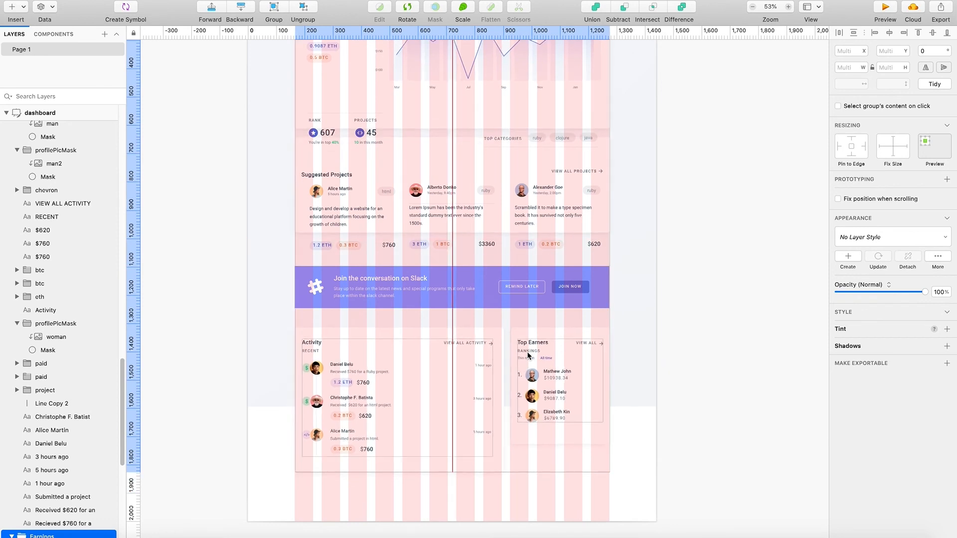
{"action": "key", "text": "super+z"}
{"action": "left_click", "coordinate": [636, 419]}
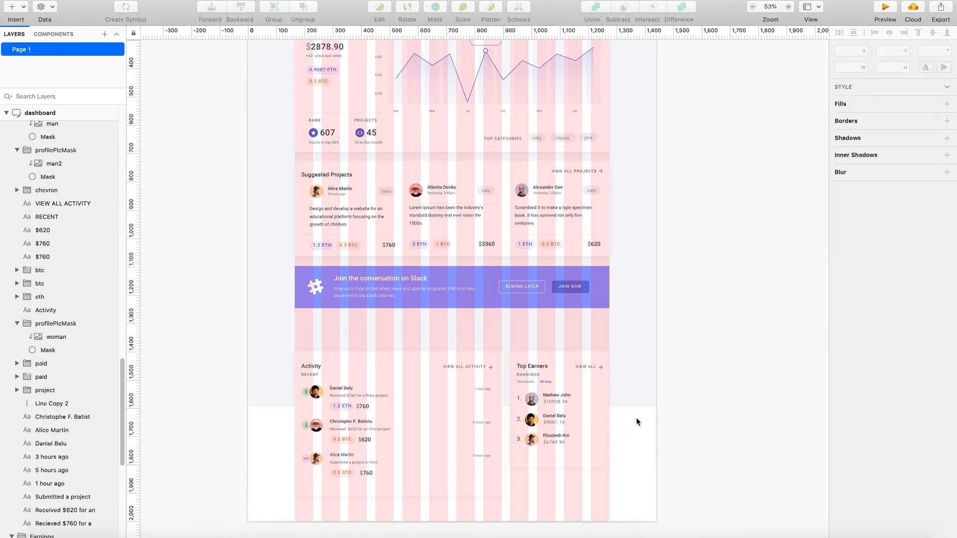
- Hide the column layout grid and review the dashboard from the header down to the lower cards
{"action": "key", "text": "r"}
{"action": "key", "text": "ctrl+l"}
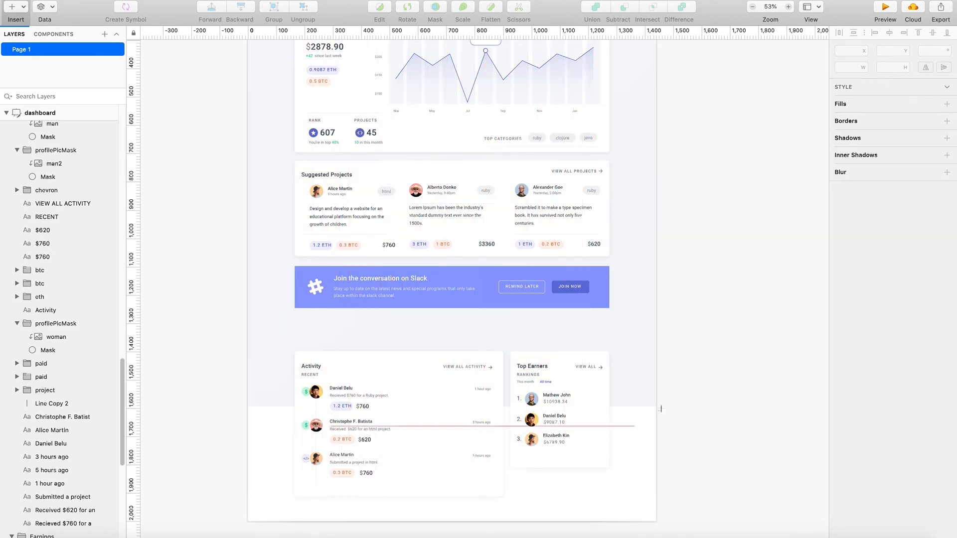
{"action": "scroll", "coordinate": [623, 424], "scroll_direction": "up", "scroll_amount": 5}
{"action": "scroll", "coordinate": [622, 437], "scroll_direction": "up", "scroll_amount": 1}
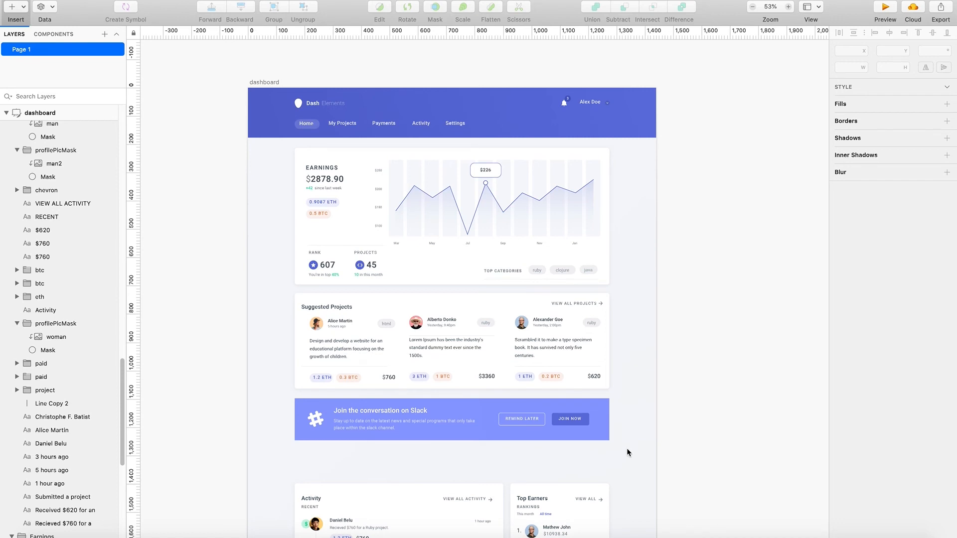
{"action": "key", "text": "r"}
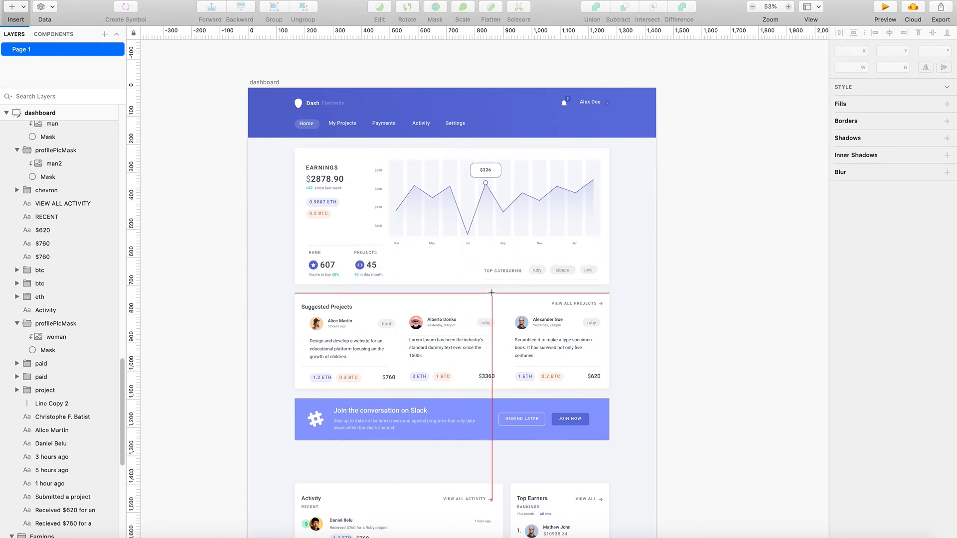
{"action": "scroll", "coordinate": [479, 369], "scroll_direction": "up", "scroll_amount": 2}
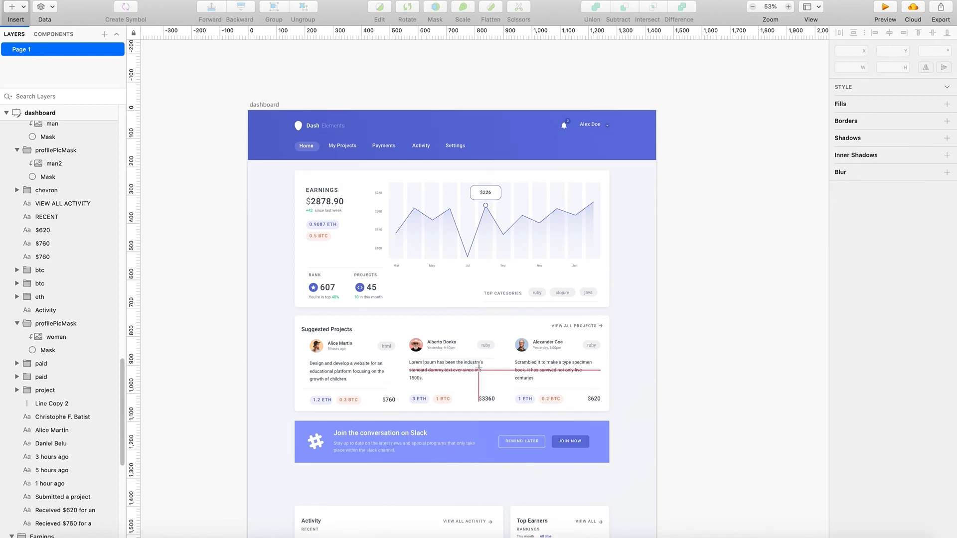
{"action": "scroll", "coordinate": [414, 379], "scroll_direction": "down", "scroll_amount": 6}
{"action": "scroll", "coordinate": [424, 359], "scroll_direction": "up", "scroll_amount": 5}
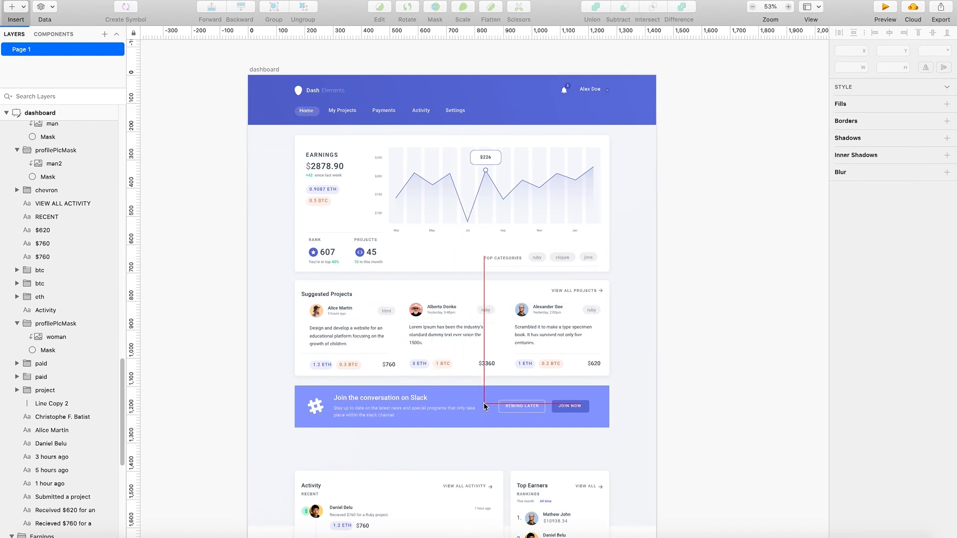
{"action": "scroll", "coordinate": [484, 406], "scroll_direction": "down", "scroll_amount": 1}
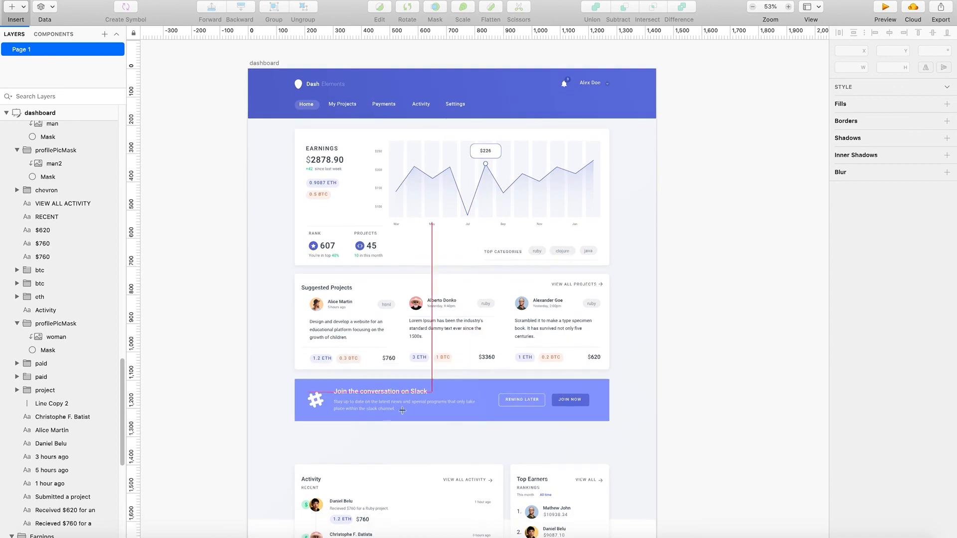
{"action": "key", "text": "Escape"}
- Try to move the background shapes of the Activity and Top Earners cards up together
{"action": "scroll", "coordinate": [426, 441], "scroll_direction": "down", "scroll_amount": 3}
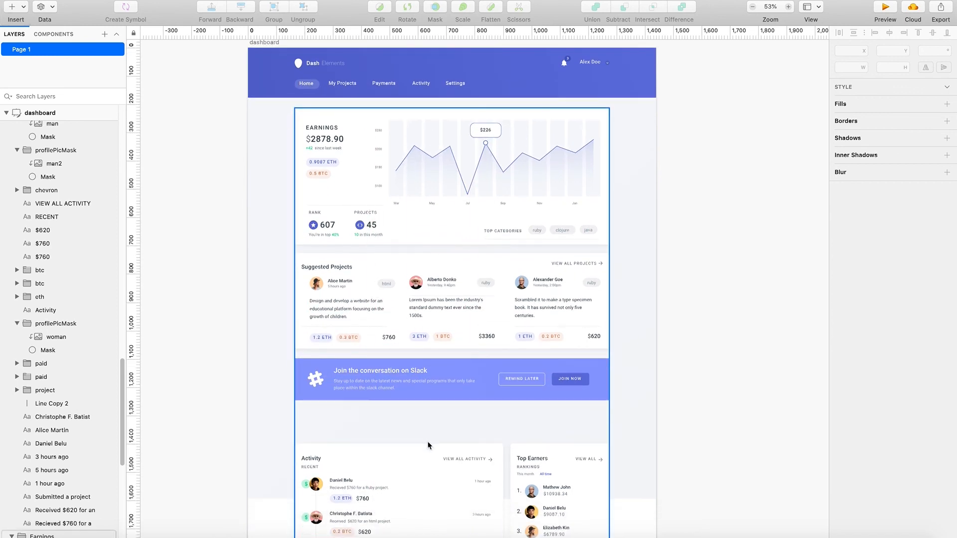
{"action": "left_click", "coordinate": [428, 446]}
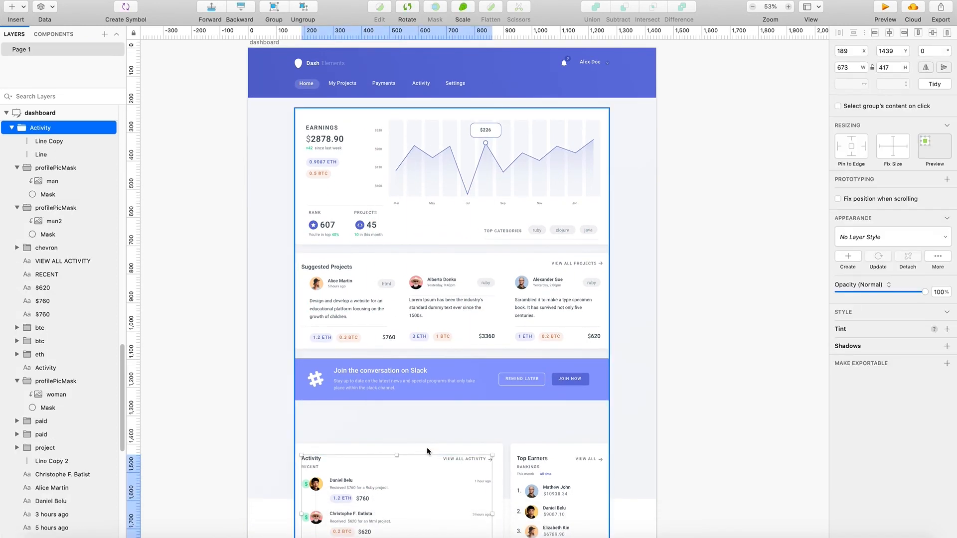
{"action": "left_click", "coordinate": [552, 451], "text": "shift"}
{"action": "left_click_drag", "start_coordinate": [552, 453], "coordinate": [552, 439]}
{"action": "key", "text": "super+z"}
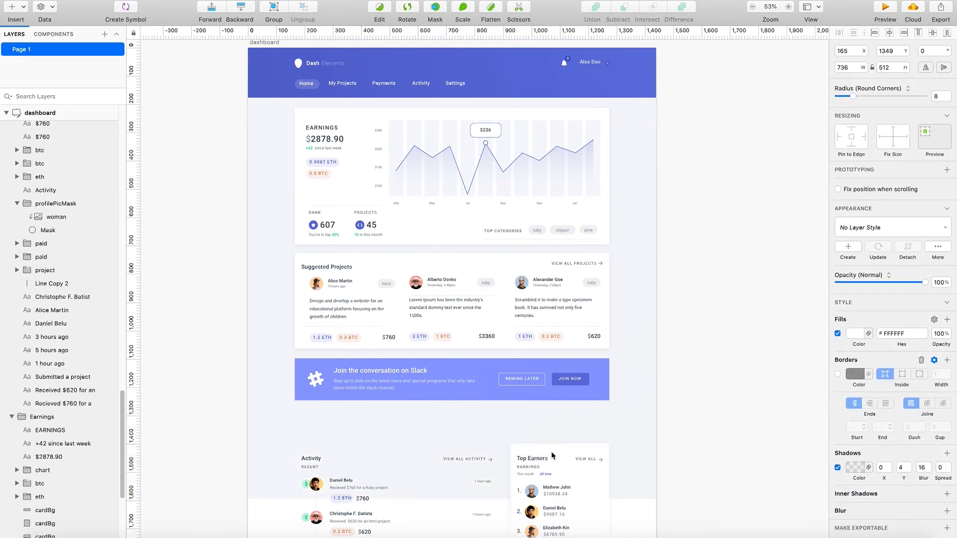
{"action": "left_click", "coordinate": [550, 459]}
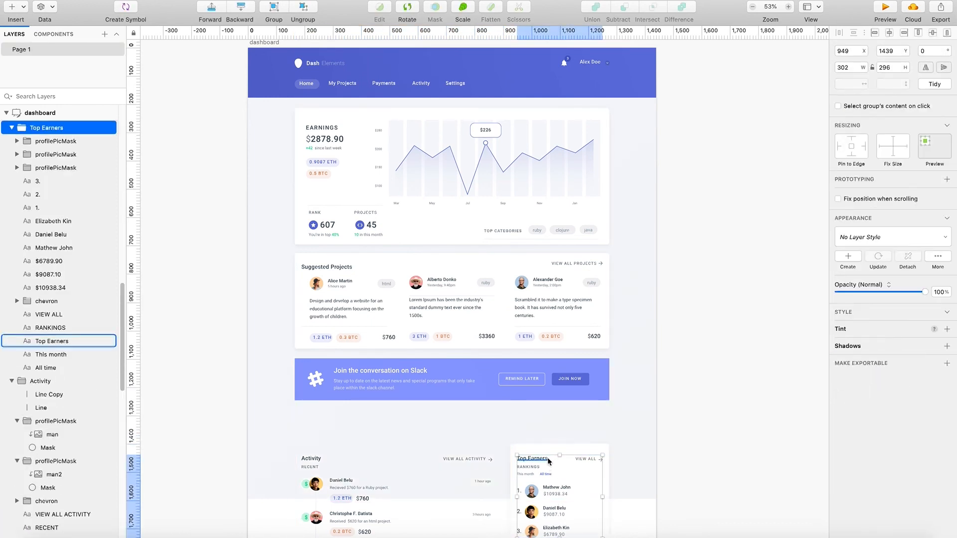
{"action": "key", "text": "super+z"}
- Move the Activity card's background up to Y 1280, just beneath the Slack banner
{"action": "scroll", "coordinate": [553, 448], "scroll_direction": "down", "scroll_amount": 5}
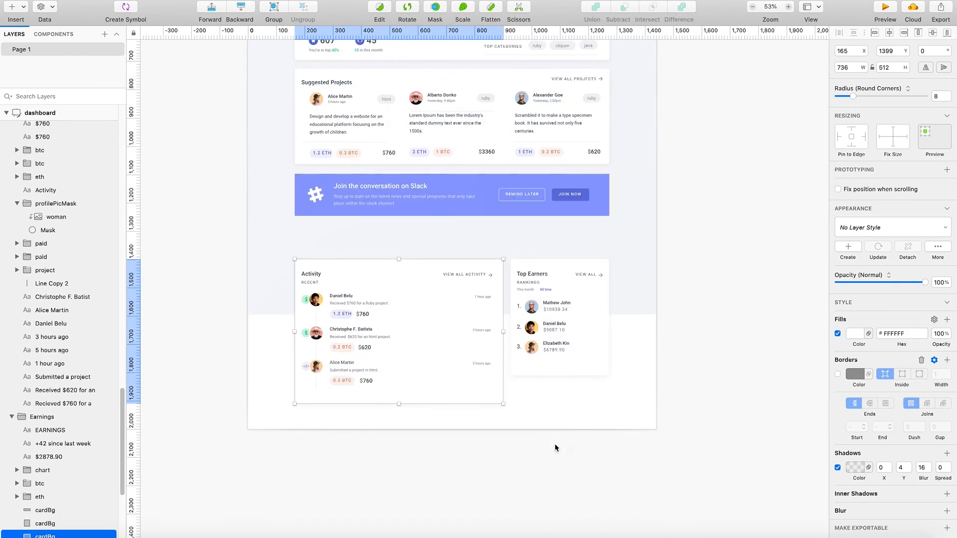
{"action": "left_click_drag", "start_coordinate": [590, 416], "coordinate": [305, 271]}
{"action": "left_click_drag", "start_coordinate": [310, 270], "coordinate": [346, 231]}
{"action": "key", "text": "super+z"}
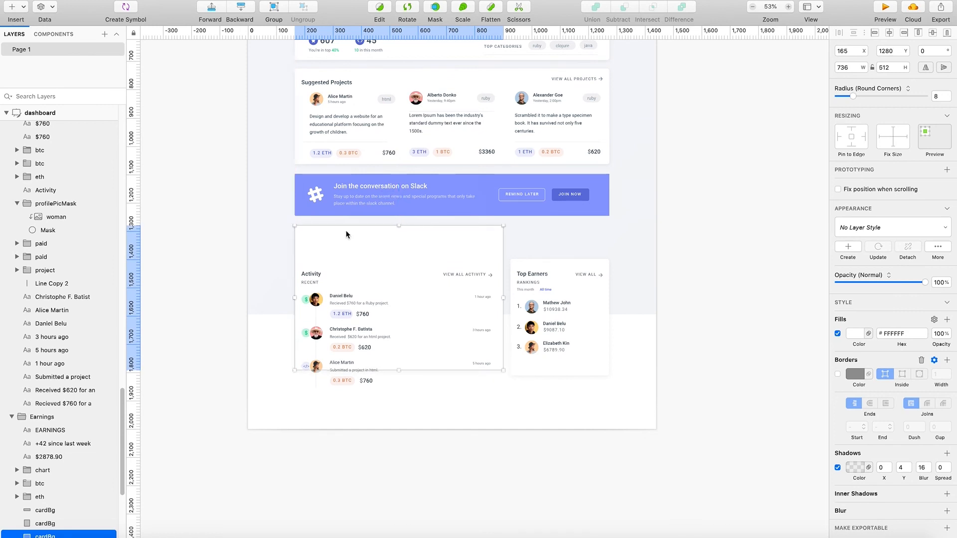
- Move the Top Earners card's background and its contents up beneath the banner, level with the Activity card's background
{"action": "left_click", "coordinate": [511, 265]}
{"action": "double_click", "coordinate": [558, 263]}
{"action": "key", "text": "Escape"}
{"action": "key", "text": "Escape"}
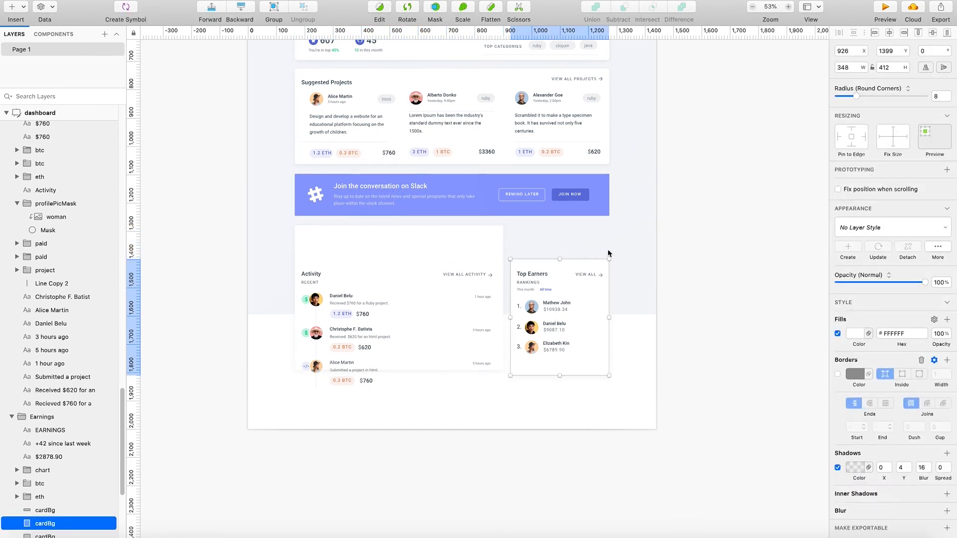
{"action": "double_click", "coordinate": [590, 264]}
{"action": "left_click_drag", "start_coordinate": [585, 267], "coordinate": [583, 236]}
{"action": "left_click_drag", "start_coordinate": [555, 347], "coordinate": [555, 313]}
- Move the Activity group up to Y 1323 so its contents sit inside the raised card background
{"action": "left_click", "coordinate": [397, 342]}
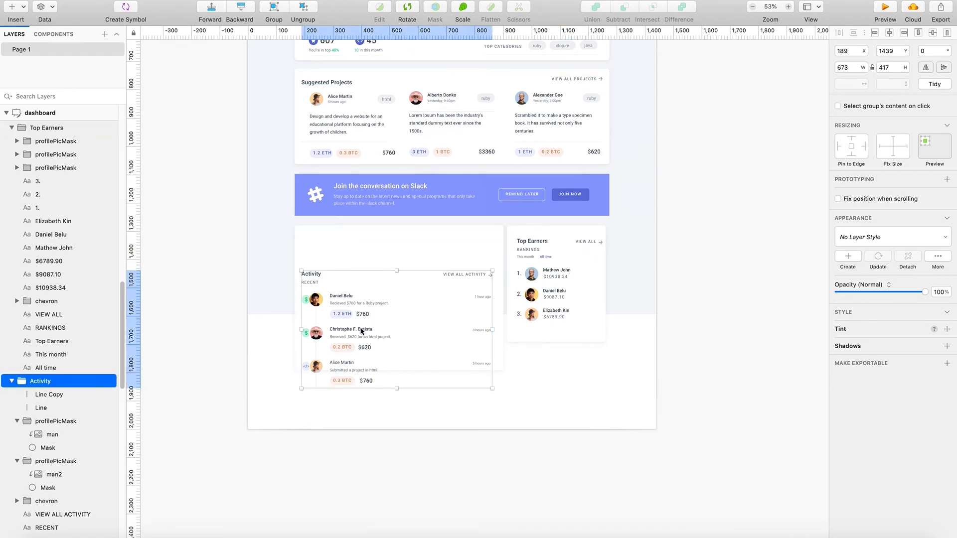
{"action": "left_click_drag", "start_coordinate": [359, 330], "coordinate": [360, 299]}
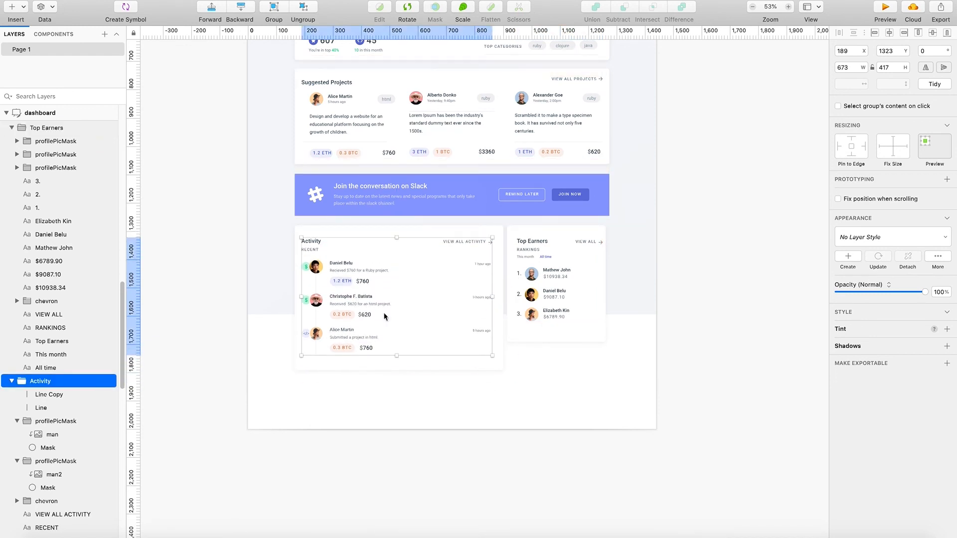
{"action": "left_click", "coordinate": [491, 403]}
{"action": "scroll", "coordinate": [42, 470], "scroll_direction": "down", "scroll_amount": 5}
{"action": "scroll", "coordinate": [43, 469], "scroll_direction": "down", "scroll_amount": 7}
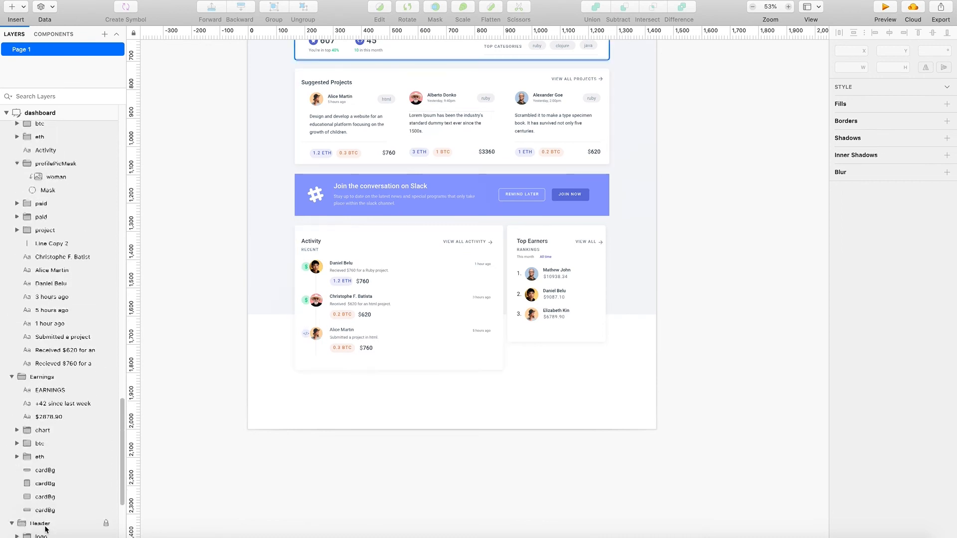
- Extend the page background down to the artboard's bottom edge at height 2000, and shorten it to end slightly below the Activity card
{"action": "scroll", "coordinate": [54, 531], "scroll_direction": "down", "scroll_amount": 2}
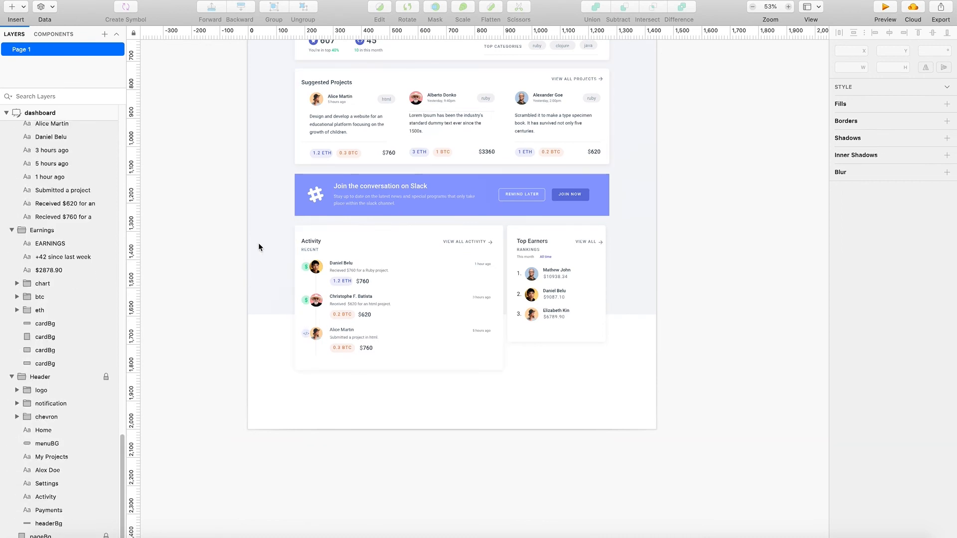
{"action": "left_click", "coordinate": [69, 536]}
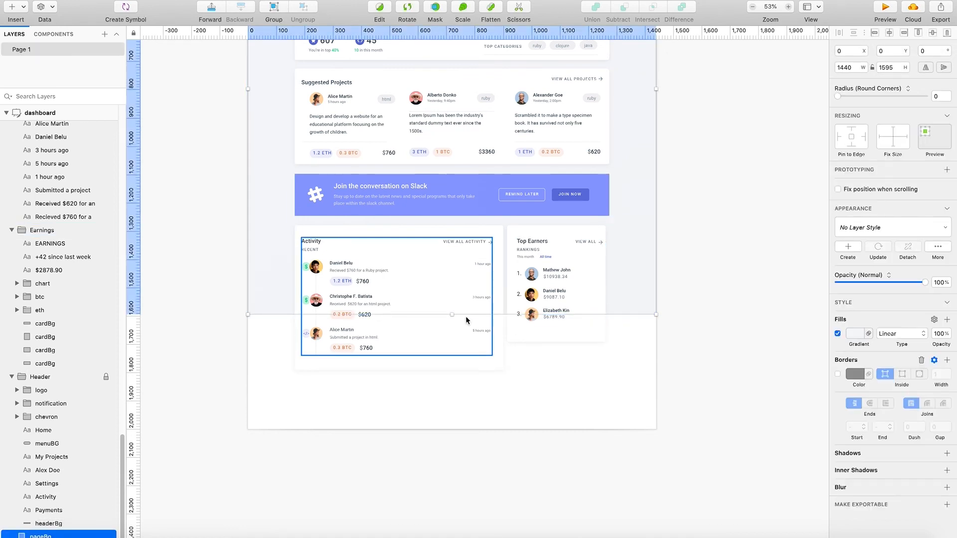
{"action": "left_click_drag", "start_coordinate": [451, 315], "coordinate": [462, 422]}
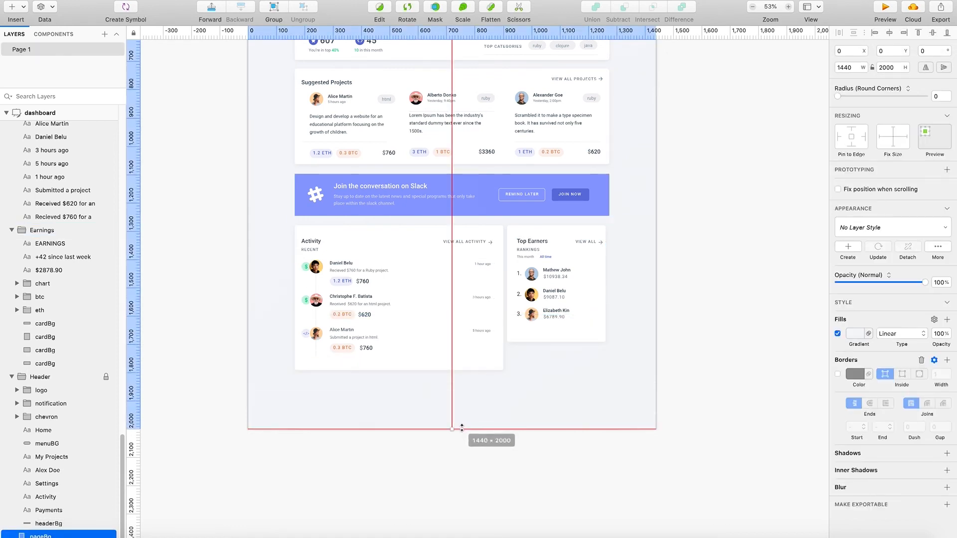
{"action": "scroll", "coordinate": [526, 375], "scroll_direction": "up", "scroll_amount": 3}
{"action": "scroll", "coordinate": [527, 375], "scroll_direction": "up", "scroll_amount": 3}
{"action": "scroll", "coordinate": [506, 451], "scroll_direction": "down", "scroll_amount": 3}
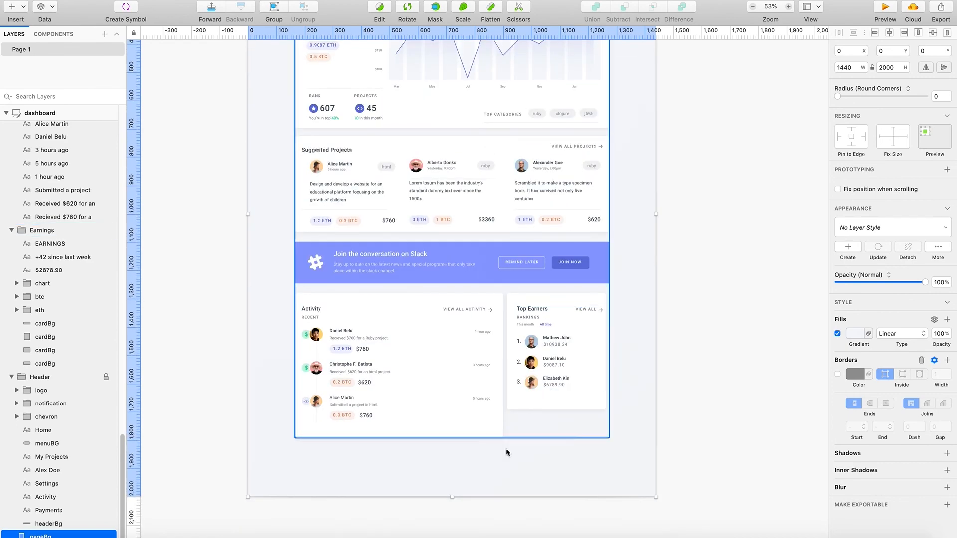
{"action": "left_click_drag", "start_coordinate": [451, 497], "coordinate": [453, 466]}
{"action": "left_click", "coordinate": [452, 487]}
- Reduce the dashboard artboard's height through 1950, 1920 and 1900 to 1880, trimming the white strip below the page background
{"action": "scroll", "coordinate": [70, 424], "scroll_direction": "up", "scroll_amount": 6}
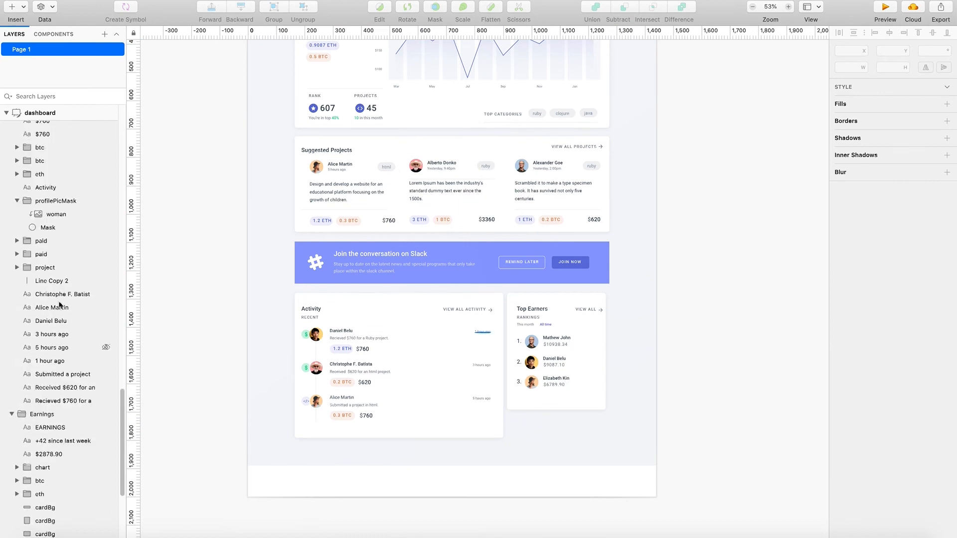
{"action": "left_click", "coordinate": [58, 112]}
{"action": "left_click", "coordinate": [894, 93]}
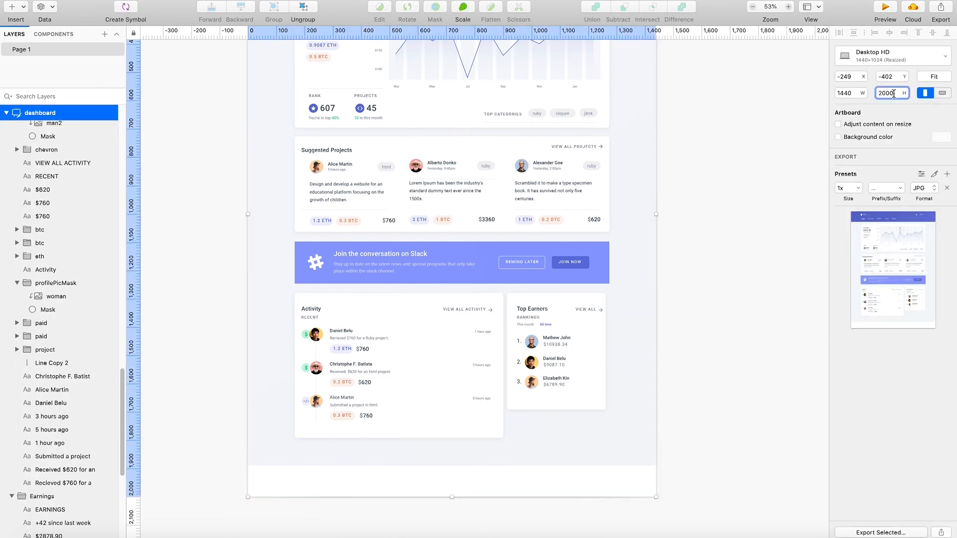
{"action": "type", "text": "1980"}
{"action": "key", "text": "Return"}
{"action": "type", "text": "1950"}
{"action": "key", "text": "Return"}
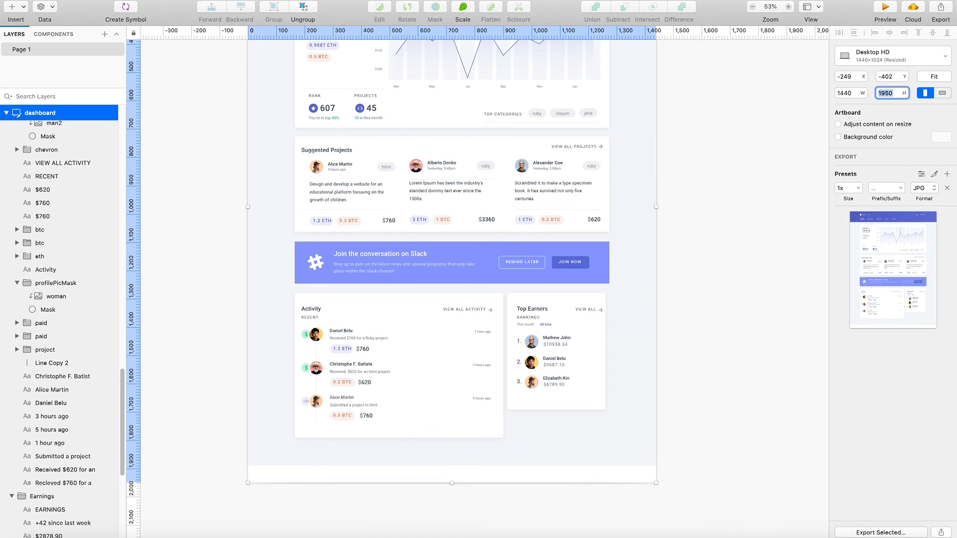
{"action": "type", "text": "1920"}
{"action": "key", "text": "Return"}
{"action": "key", "text": "BackSpace"}
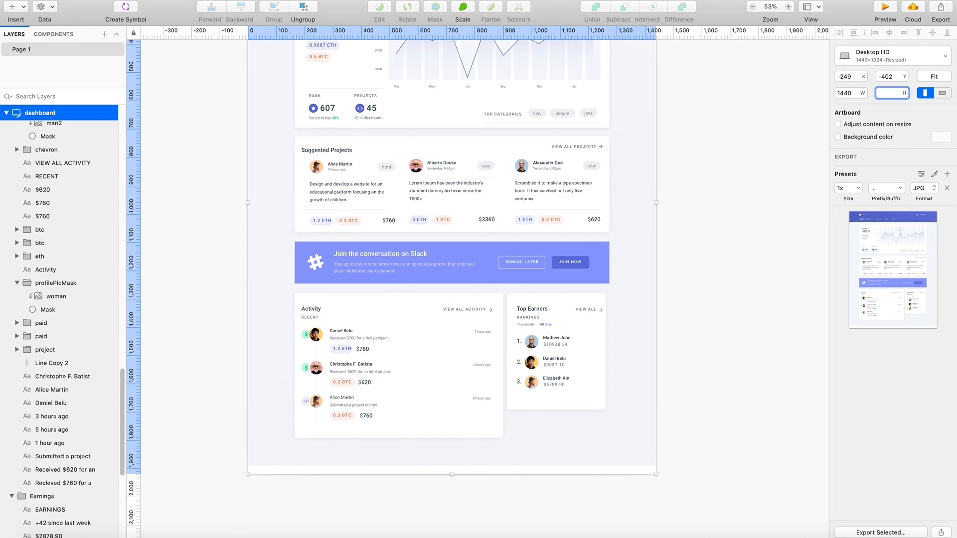
{"action": "key", "text": "Return"}
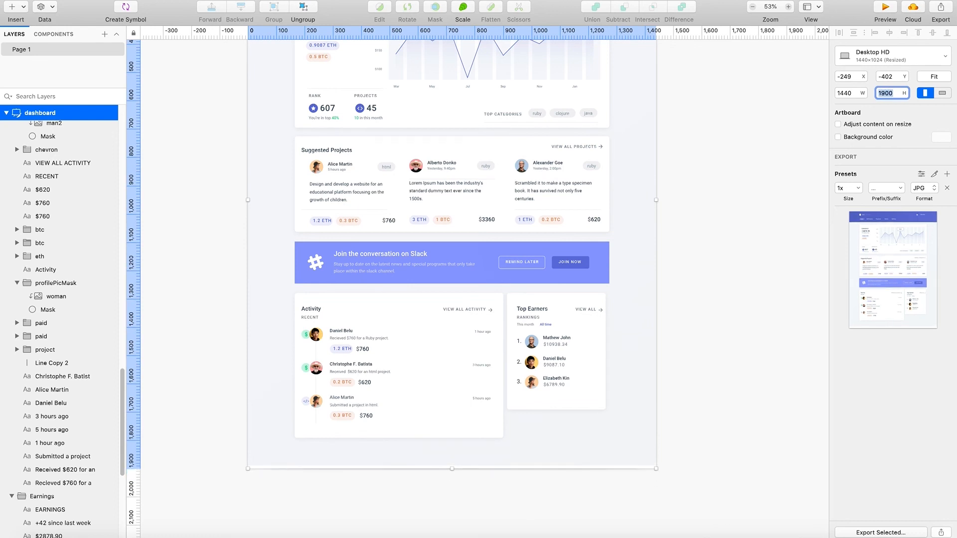
{"action": "type", "text": "1"}
{"action": "key", "text": "Return"}
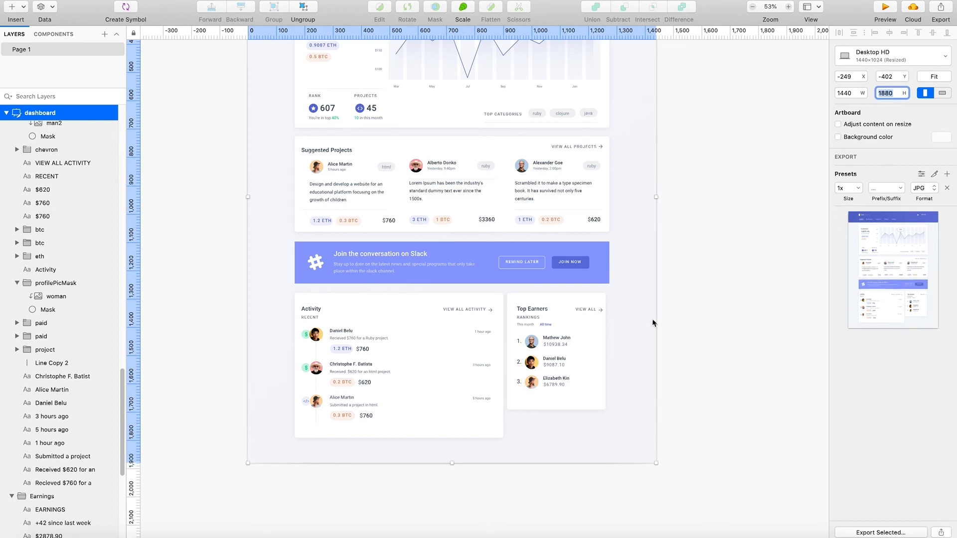
- Lock the page background layer of the dashboard artboard
{"action": "scroll", "coordinate": [75, 480], "scroll_direction": "down", "scroll_amount": 8}
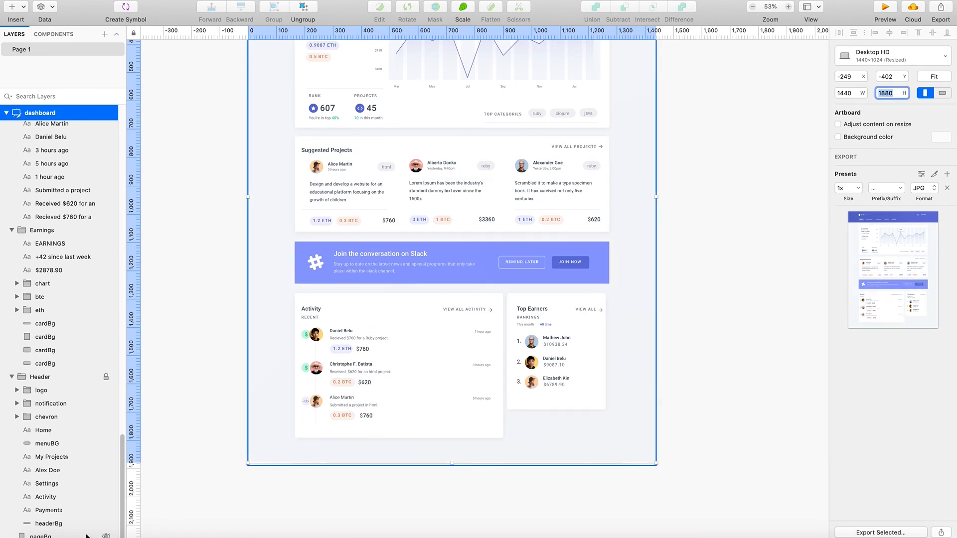
{"action": "right_click", "coordinate": [101, 532]}
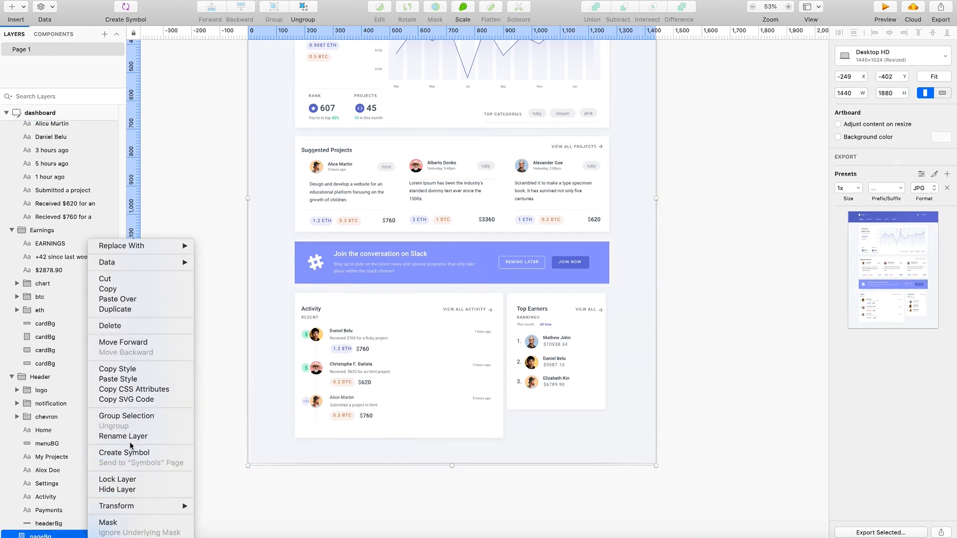
{"action": "left_click", "coordinate": [118, 479]}
- Review the whole dashboard from the header to the Activity and Top Earners cards, checking the spacing and alignment
{"action": "scroll", "coordinate": [220, 463], "scroll_direction": "up", "scroll_amount": 6}
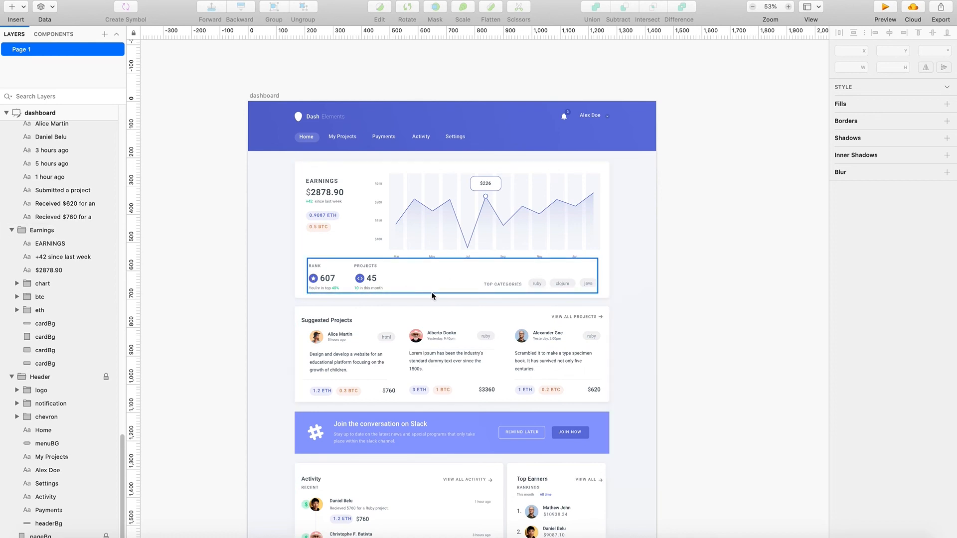
{"action": "scroll", "coordinate": [433, 319], "scroll_direction": "down", "scroll_amount": 5}
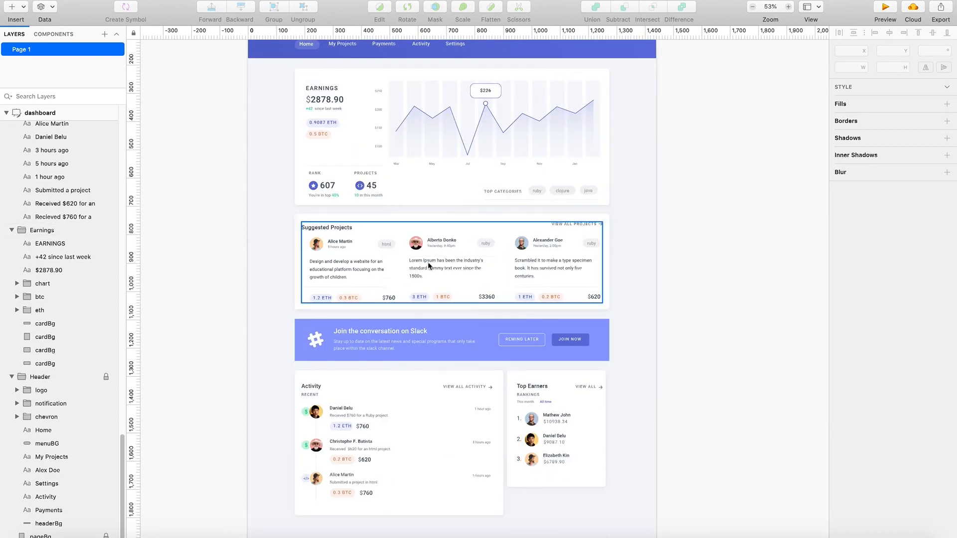
{"action": "scroll", "coordinate": [429, 267], "scroll_direction": "down", "scroll_amount": 3}
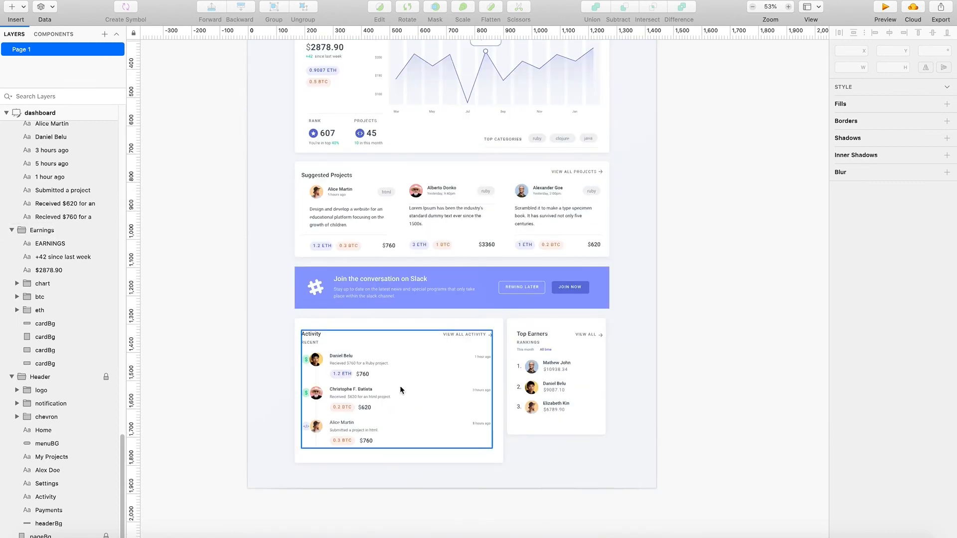
{"action": "scroll", "coordinate": [405, 391], "scroll_direction": "down", "scroll_amount": 1}
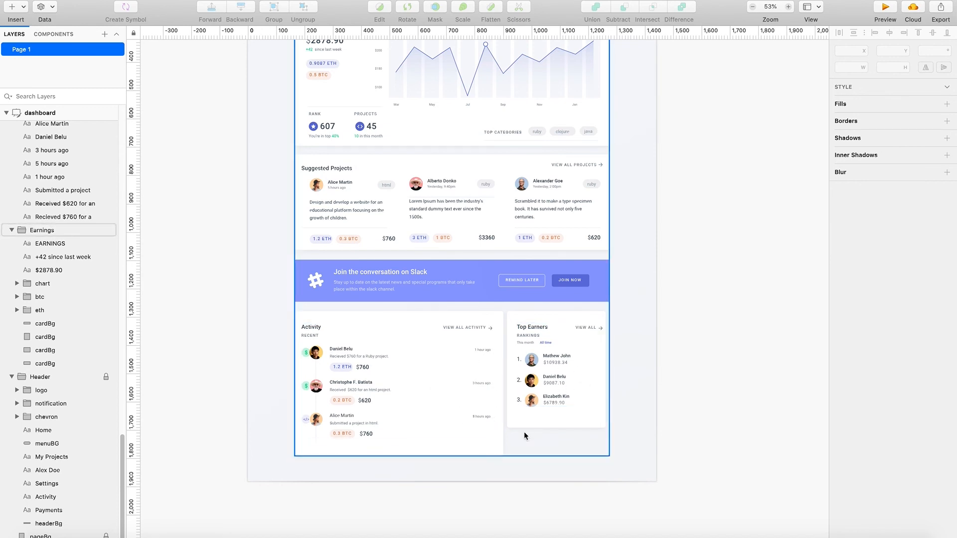
{"action": "scroll", "coordinate": [438, 457], "scroll_direction": "up", "scroll_amount": 2}
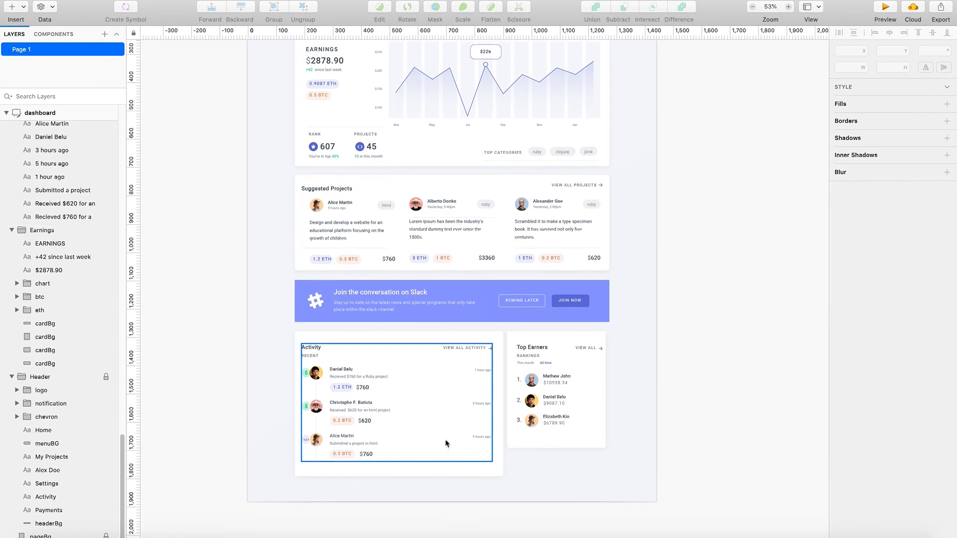
{"action": "scroll", "coordinate": [468, 440], "scroll_direction": "up", "scroll_amount": 1}
{"action": "scroll", "coordinate": [469, 439], "scroll_direction": "up", "scroll_amount": 1}
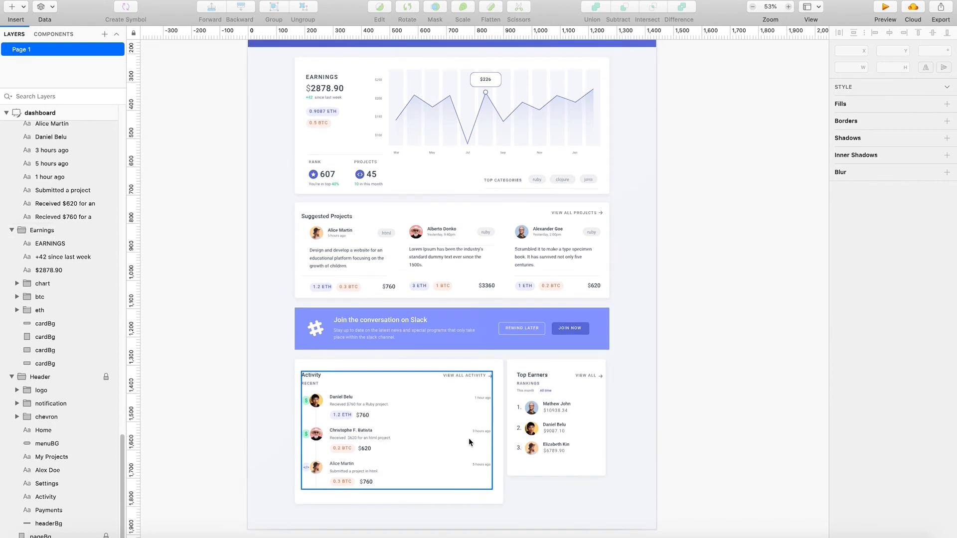
{"action": "scroll", "coordinate": [470, 454], "scroll_direction": "up", "scroll_amount": 2}
{"action": "scroll", "coordinate": [469, 466], "scroll_direction": "up", "scroll_amount": 3}
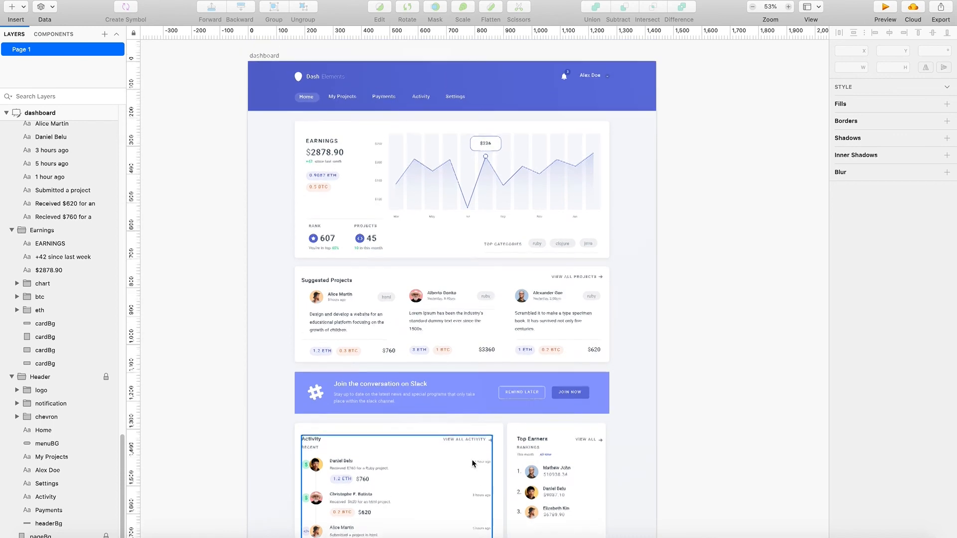